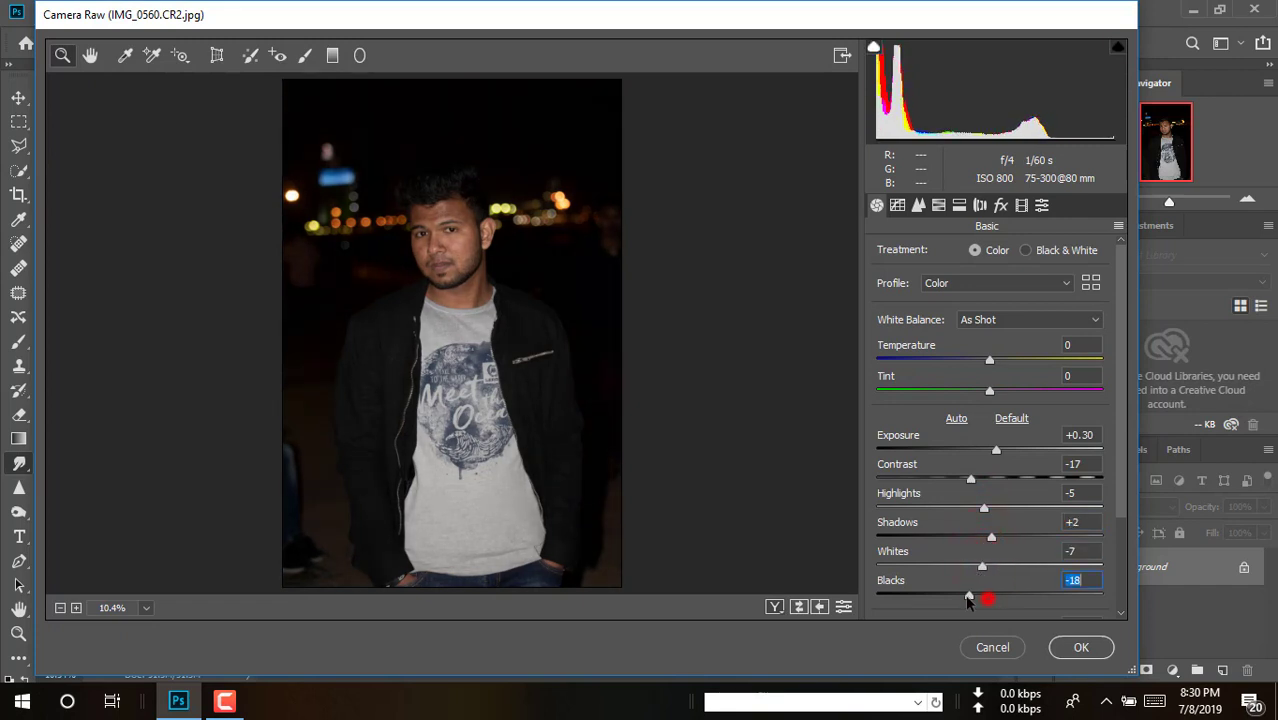
Step: Set the HSL luminance to Reds +8, Oranges +3, Yellows -2, Greens -8, Blues -8 and Purples -8
click(938, 205)
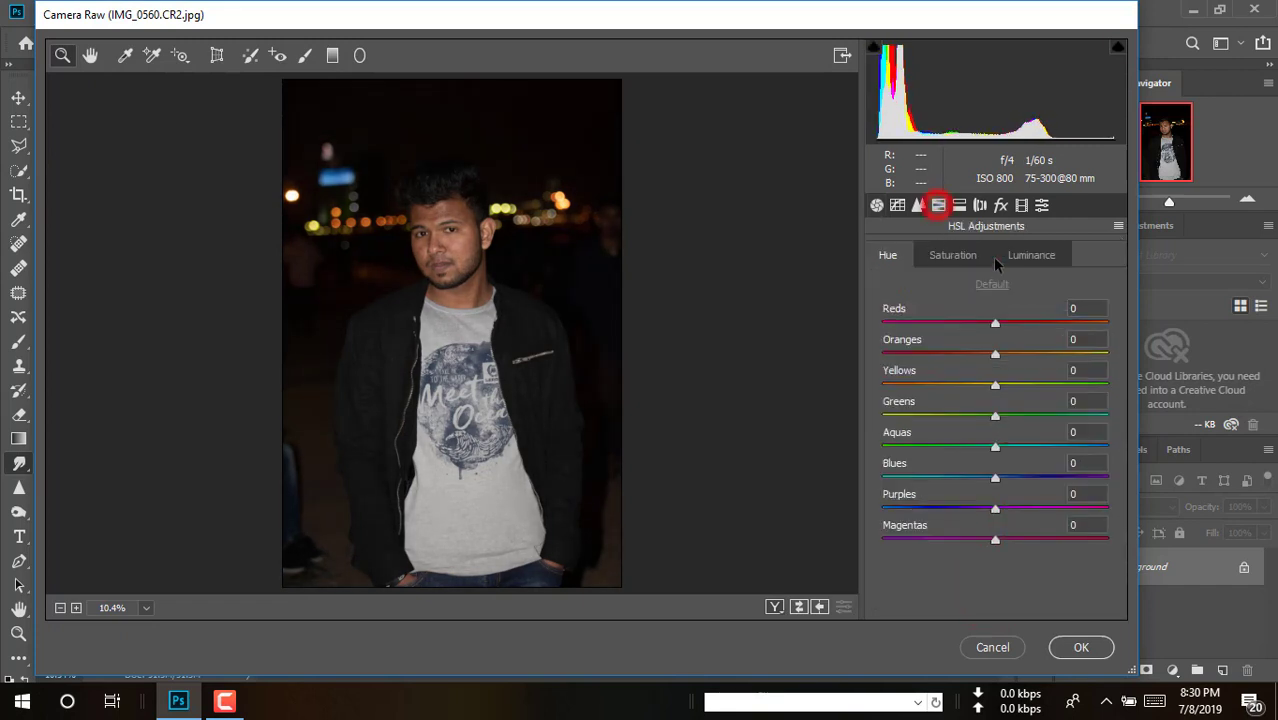
click(1003, 260)
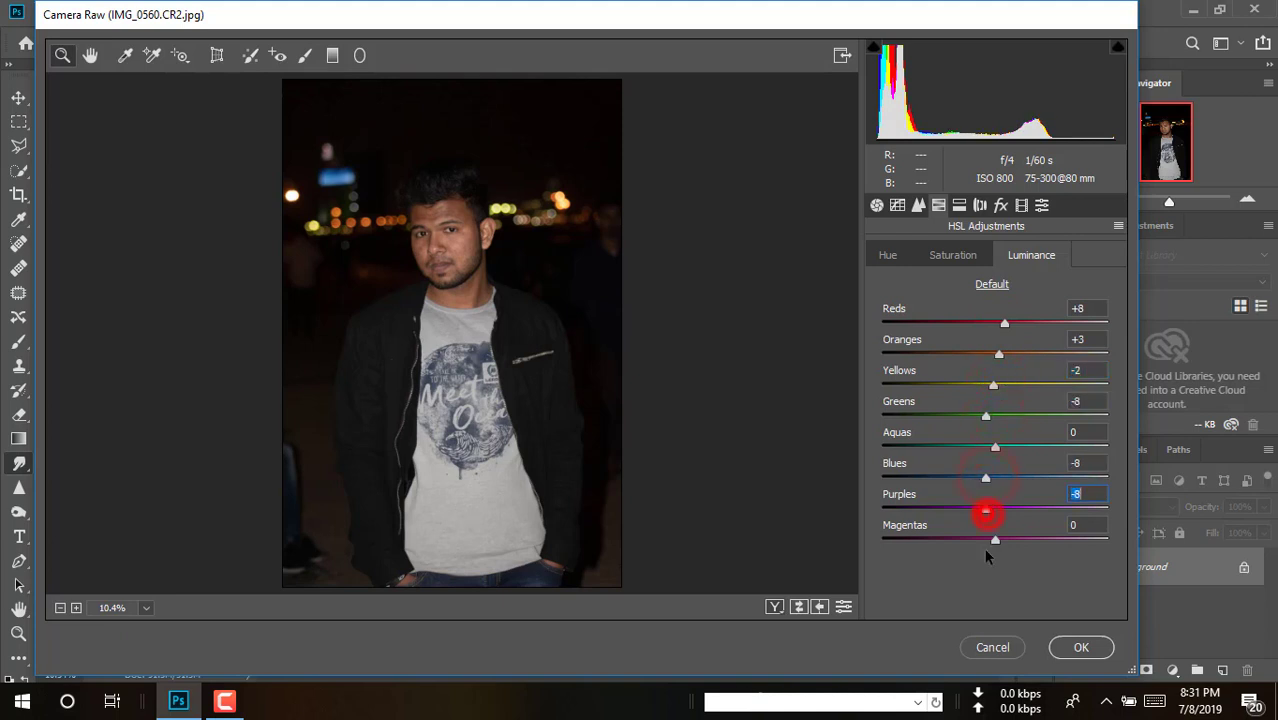
Step: Set the HSL saturation to Oranges +3, Yellows +53, Greens +66, Aquas +53, Blues +54, Purples +22 and Magentas +24
click(938, 255)
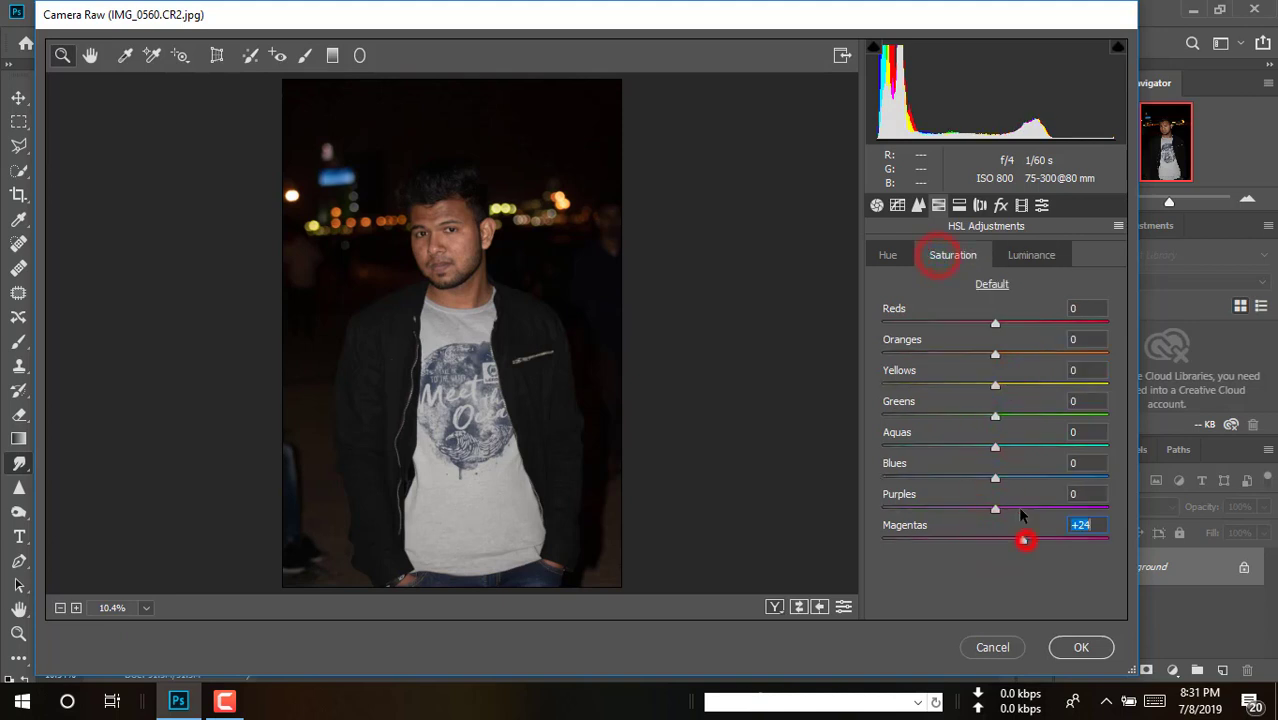
click(1019, 509)
drag(995, 478, 1057, 481)
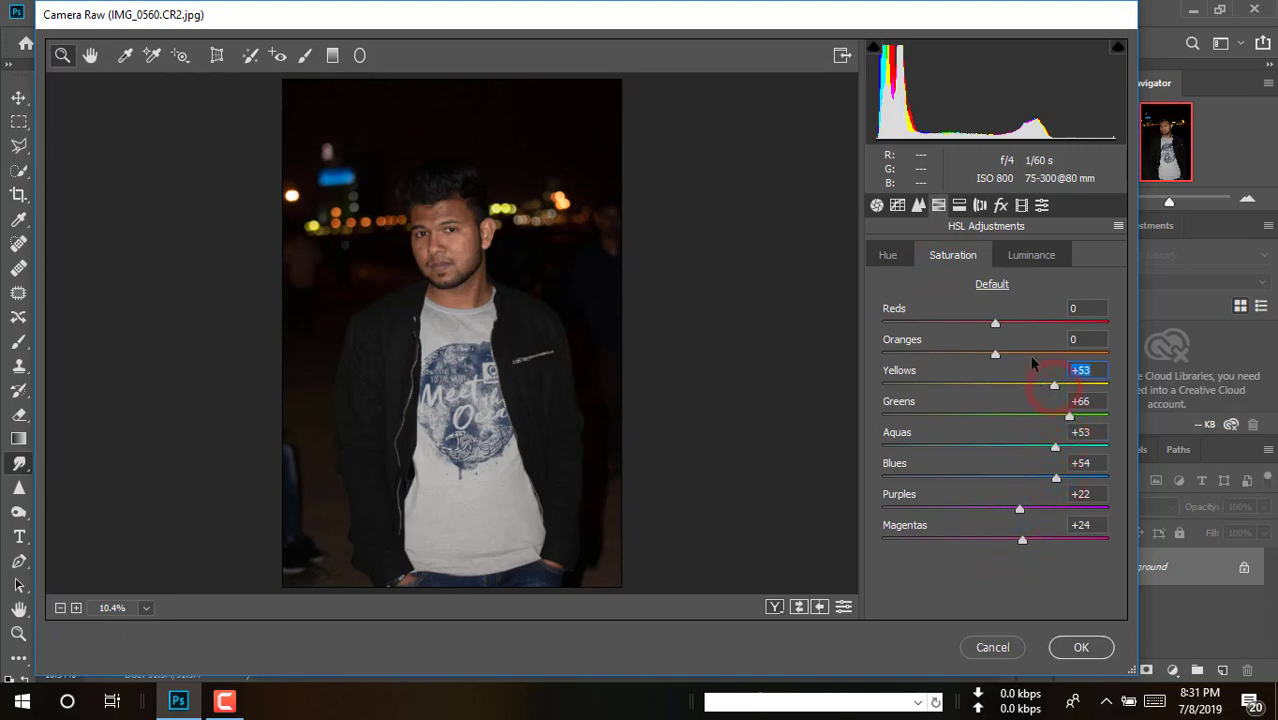
drag(1035, 355, 1069, 360)
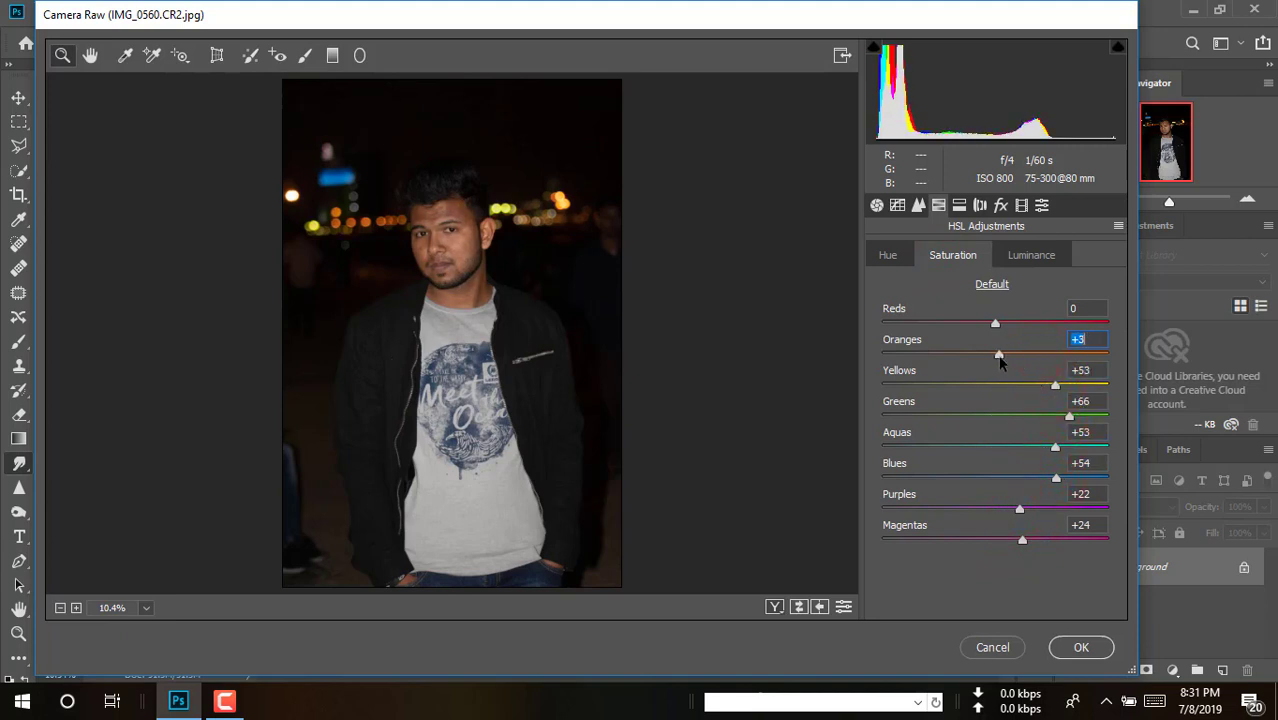
Step: Shift the HSL hue of Blues to -27 and Aquas to -3, and apply the Camera Raw adjustments
click(900, 257)
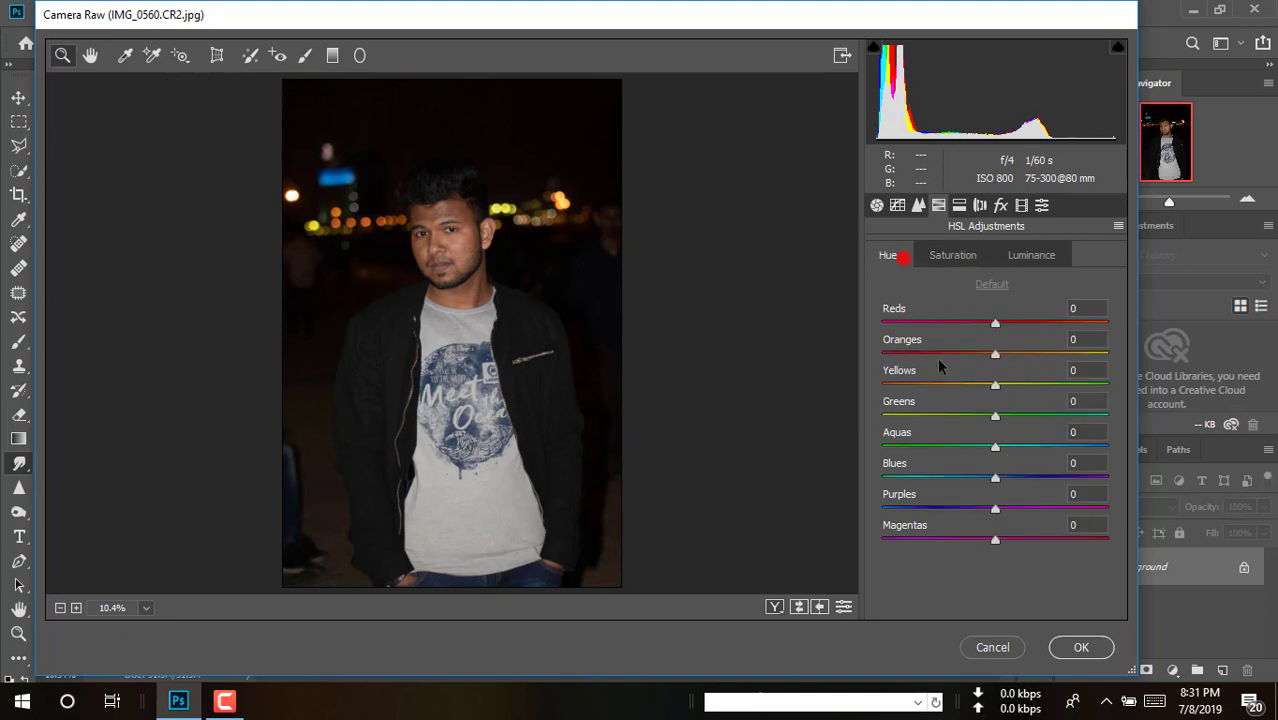
drag(948, 482, 921, 482)
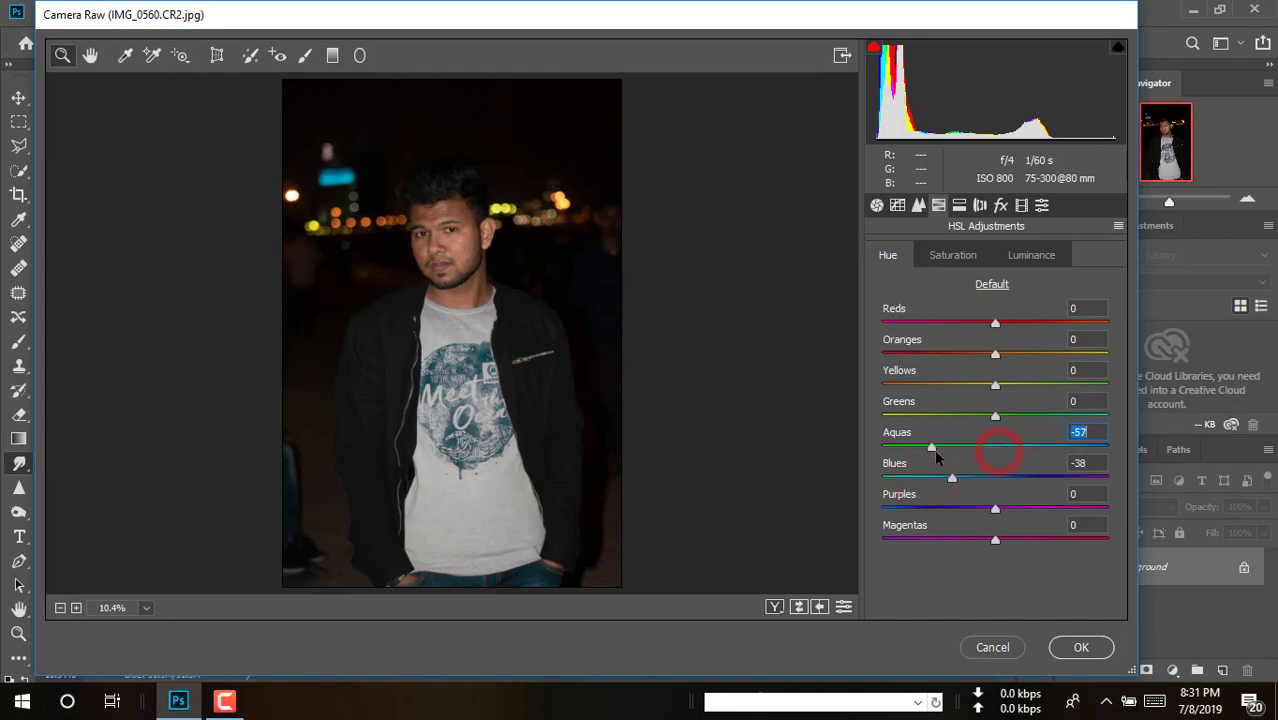
click(1081, 647)
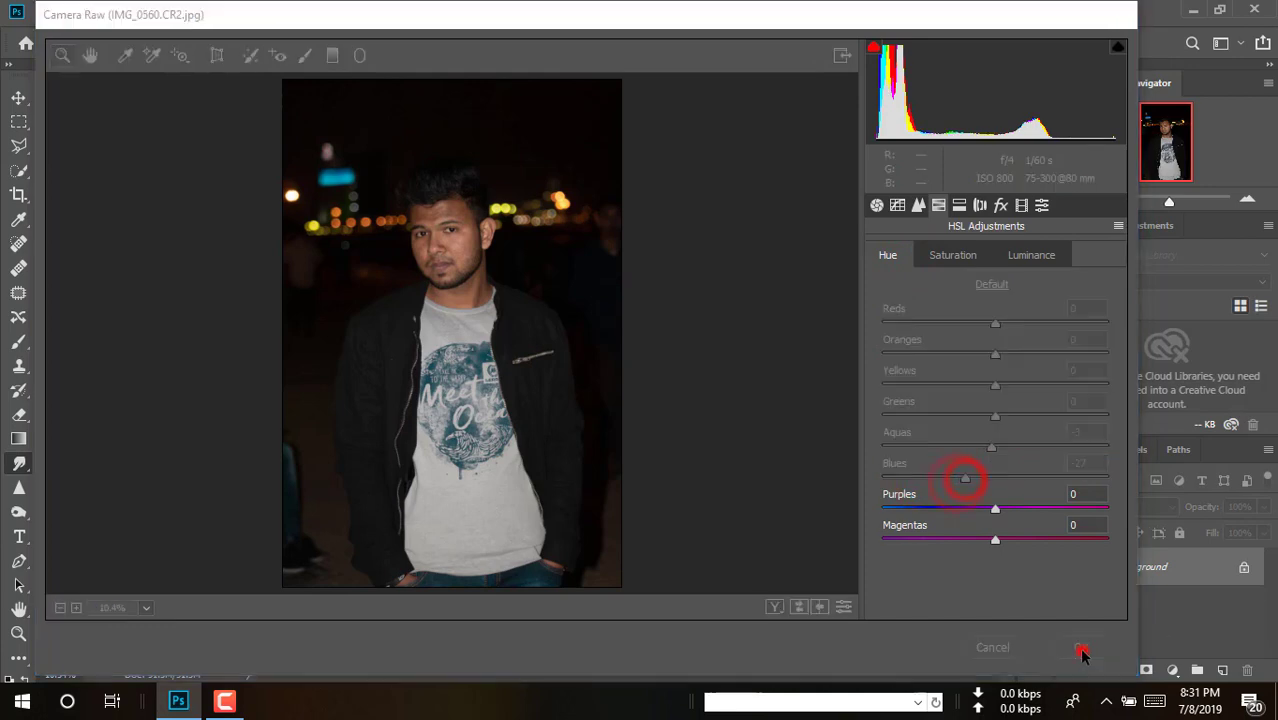
Step: Examine the color-adjusted portrait up close around the face and at a reduced magnification
ctrl+click(502, 259)
ctrl+click(502, 259)
ctrl+click(502, 259)
ctrl+click(502, 259)
ctrl+click(502, 259)
alt+click(585, 374)
alt+click(585, 374)
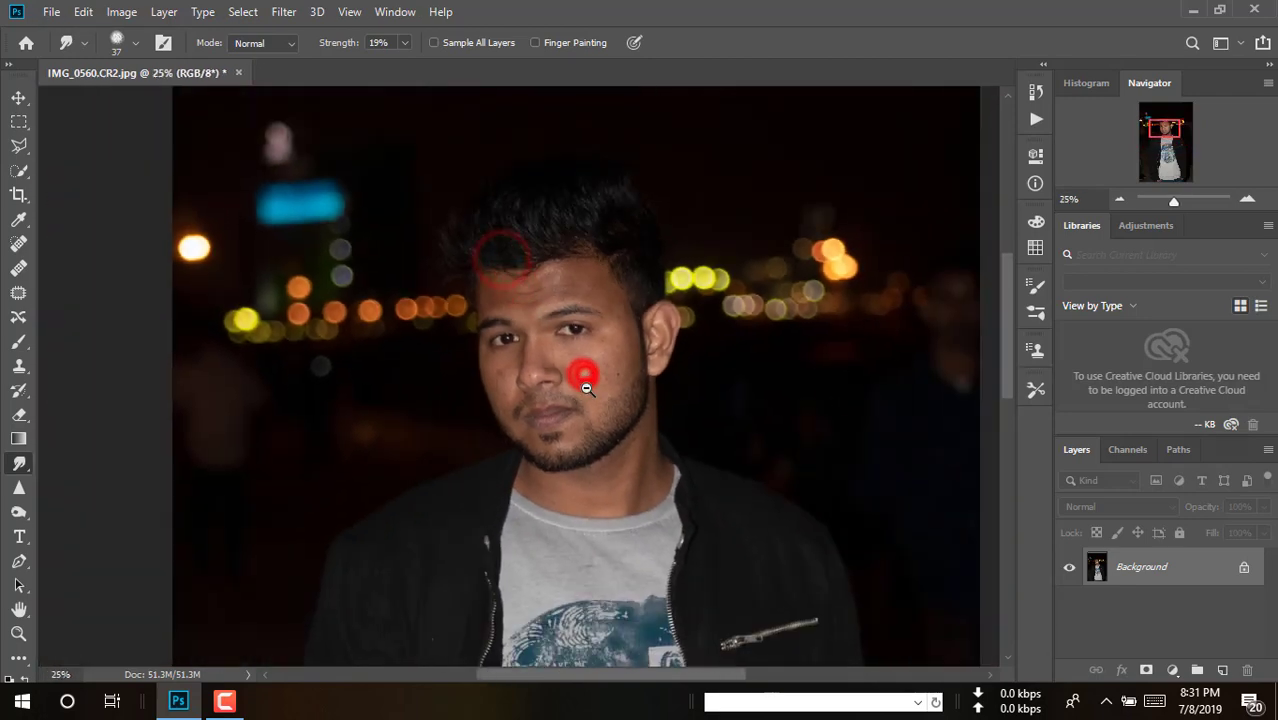
alt+click(585, 386)
alt+click(585, 386)
Step: Apply a Selective Color adjustment that increases the black component in several color ranges, including Blues and Cyans
click(121, 11)
click(410, 349)
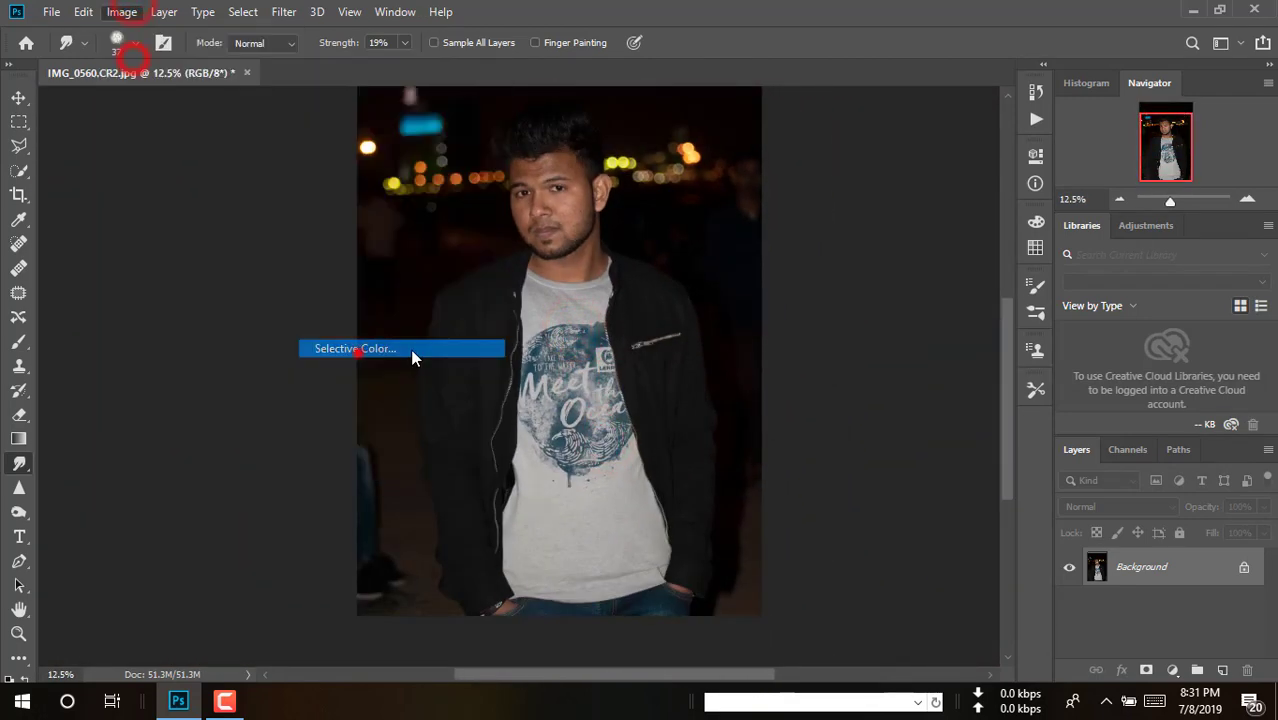
drag(874, 357, 895, 366)
click(885, 195)
click(888, 272)
click(893, 189)
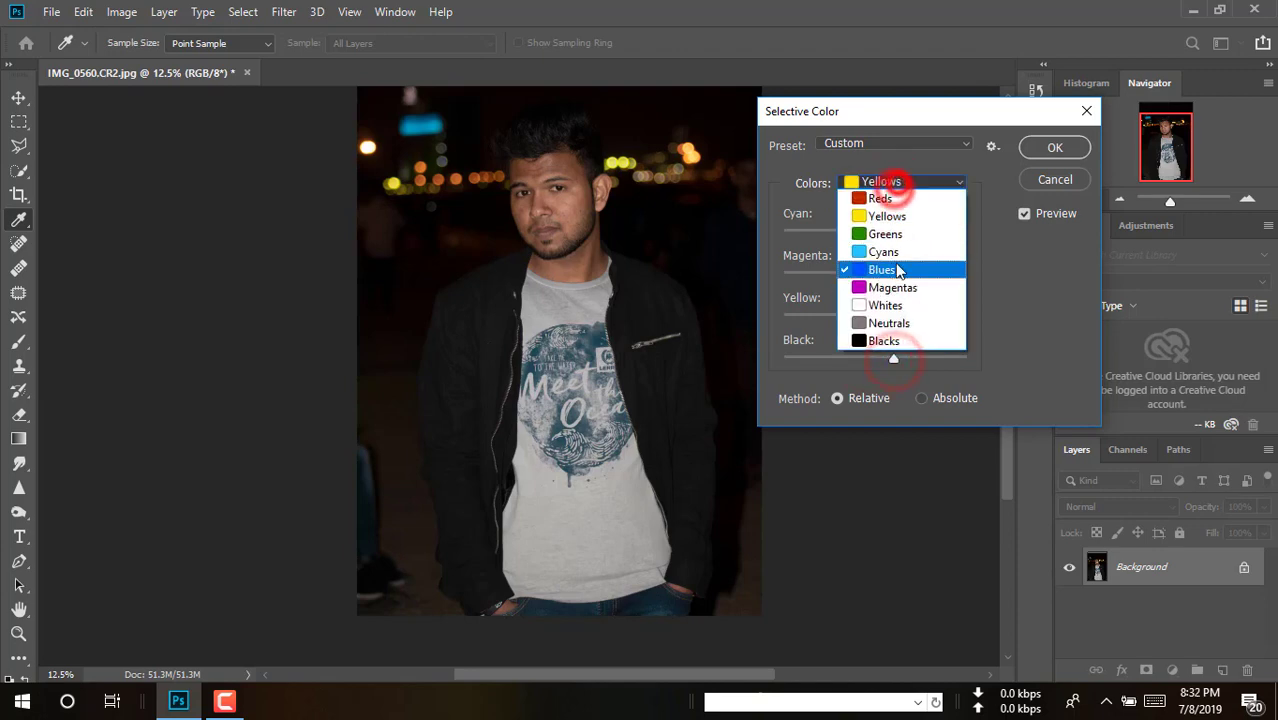
click(896, 255)
click(1035, 152)
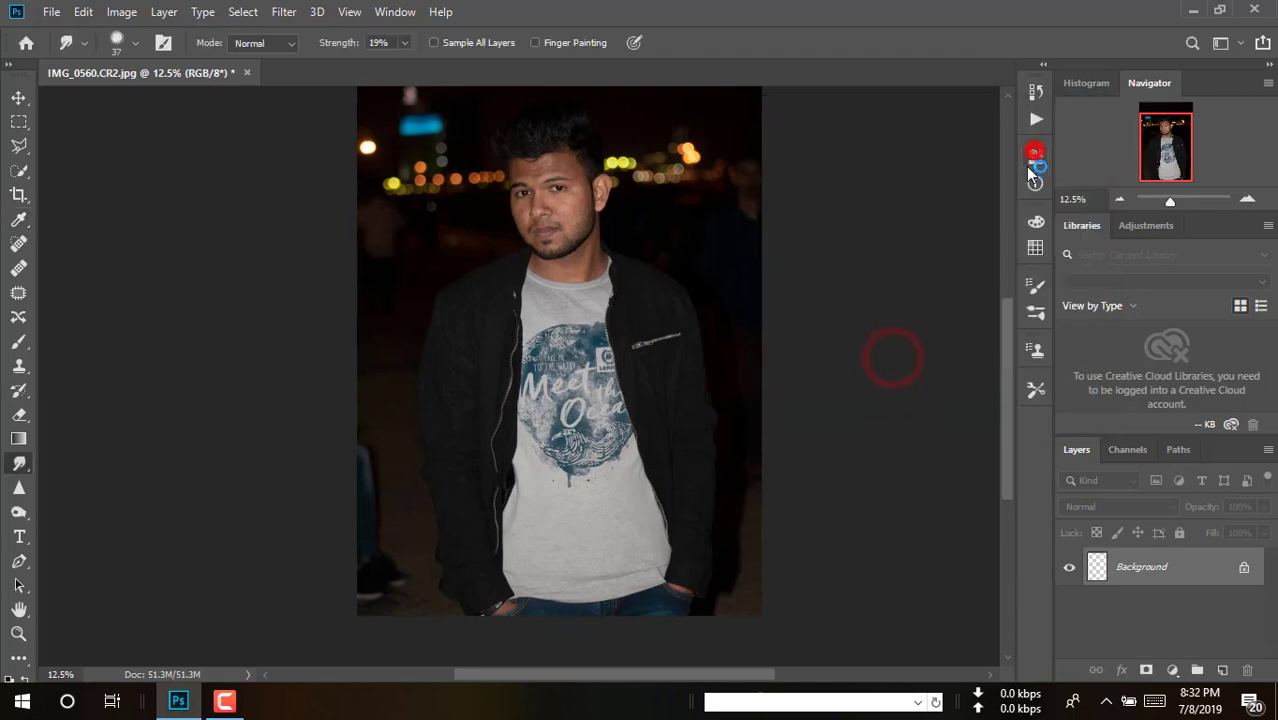
Step: Remove the dark mole from the cheek near the ear with the Spot Healing Brush
ctrl+click(551, 171)
ctrl+click(551, 171)
ctrl+click(551, 171)
ctrl+click(551, 171)
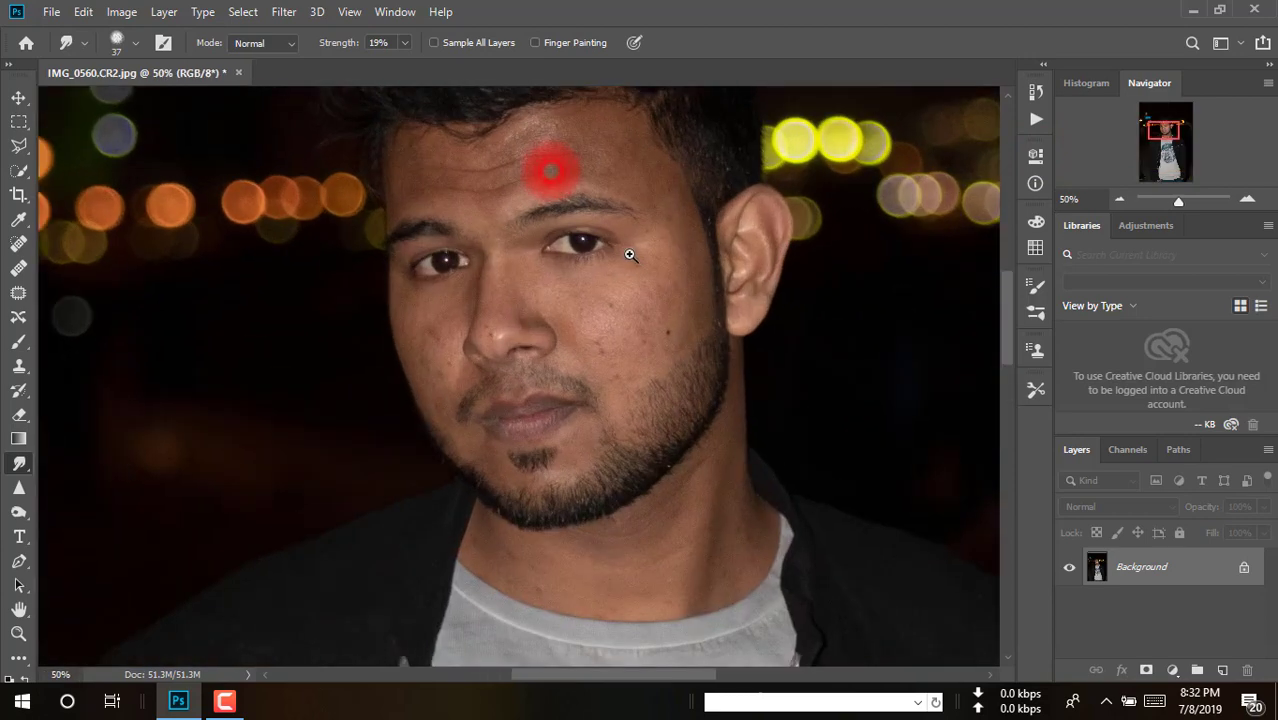
drag(632, 271, 628, 345)
ctrl+click(626, 378)
drag(662, 399, 675, 354)
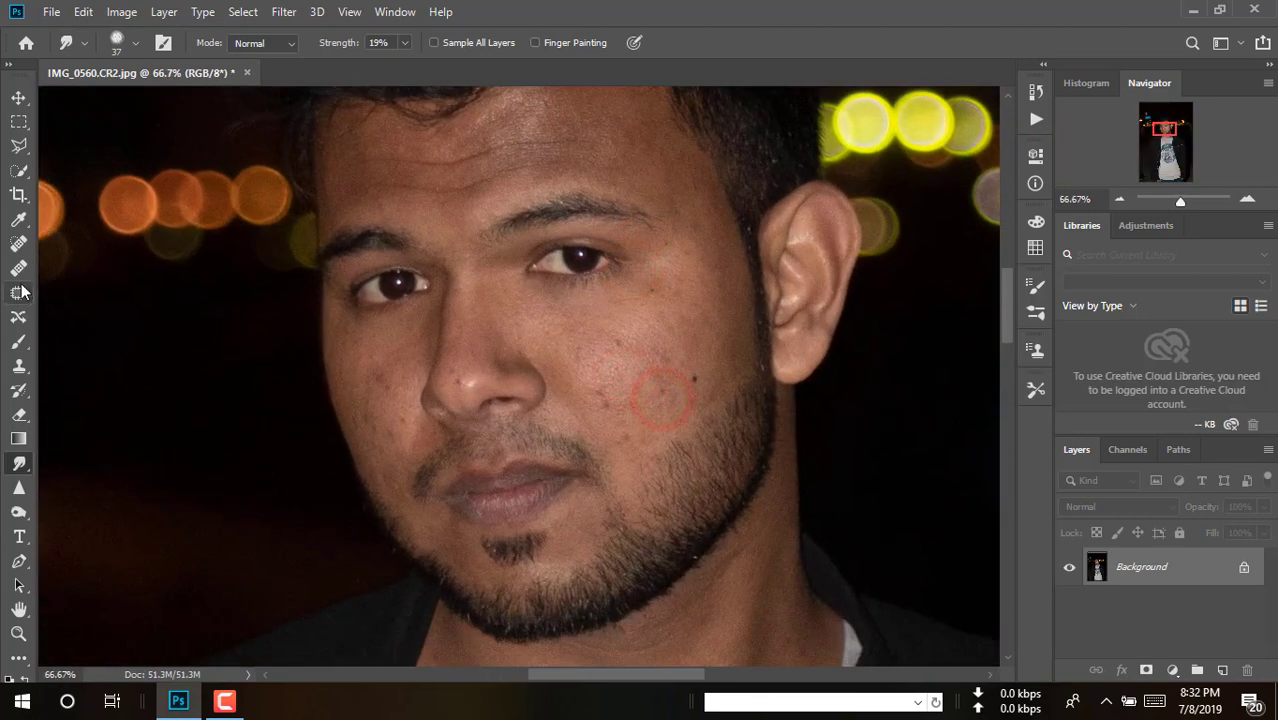
click(19, 293)
click(26, 242)
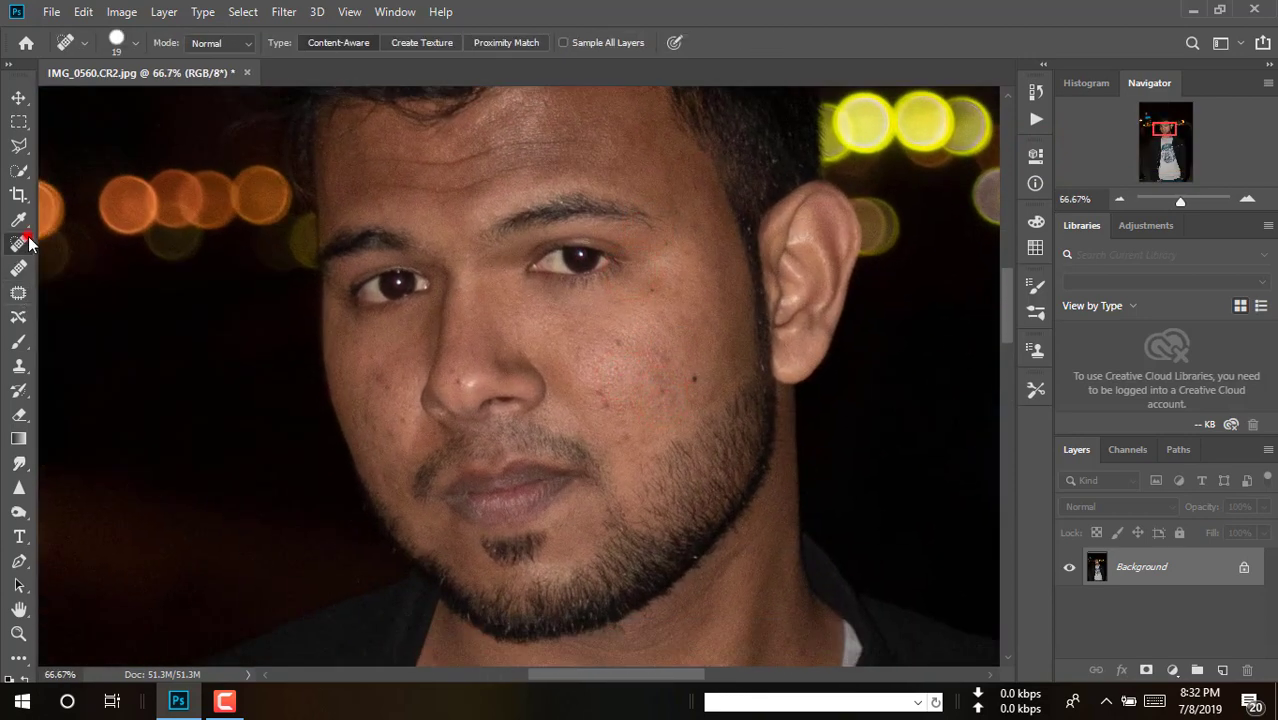
ctrl+click(697, 388)
ctrl+click(625, 378)
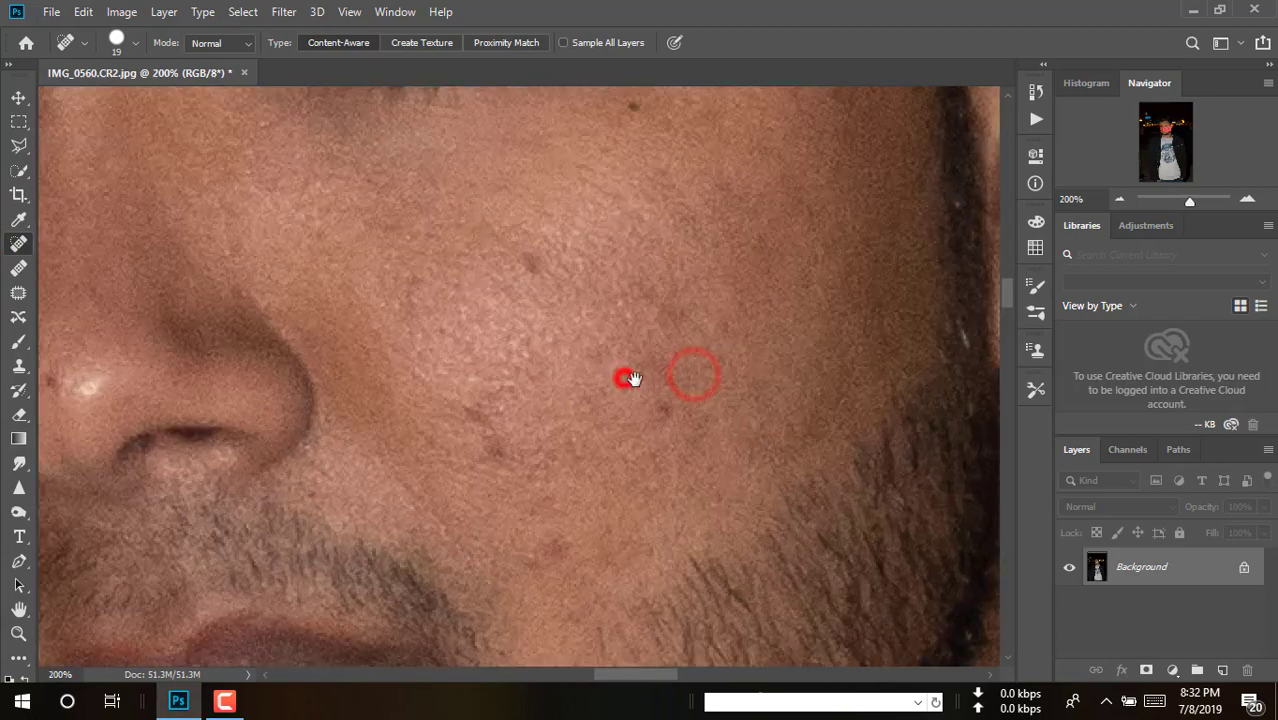
Step: Heal the small blemishes on the cheek near the ear and on the temple beside the eyebrow
drag(634, 379, 685, 344)
alt+click(684, 334)
drag(681, 255, 682, 333)
click(632, 377)
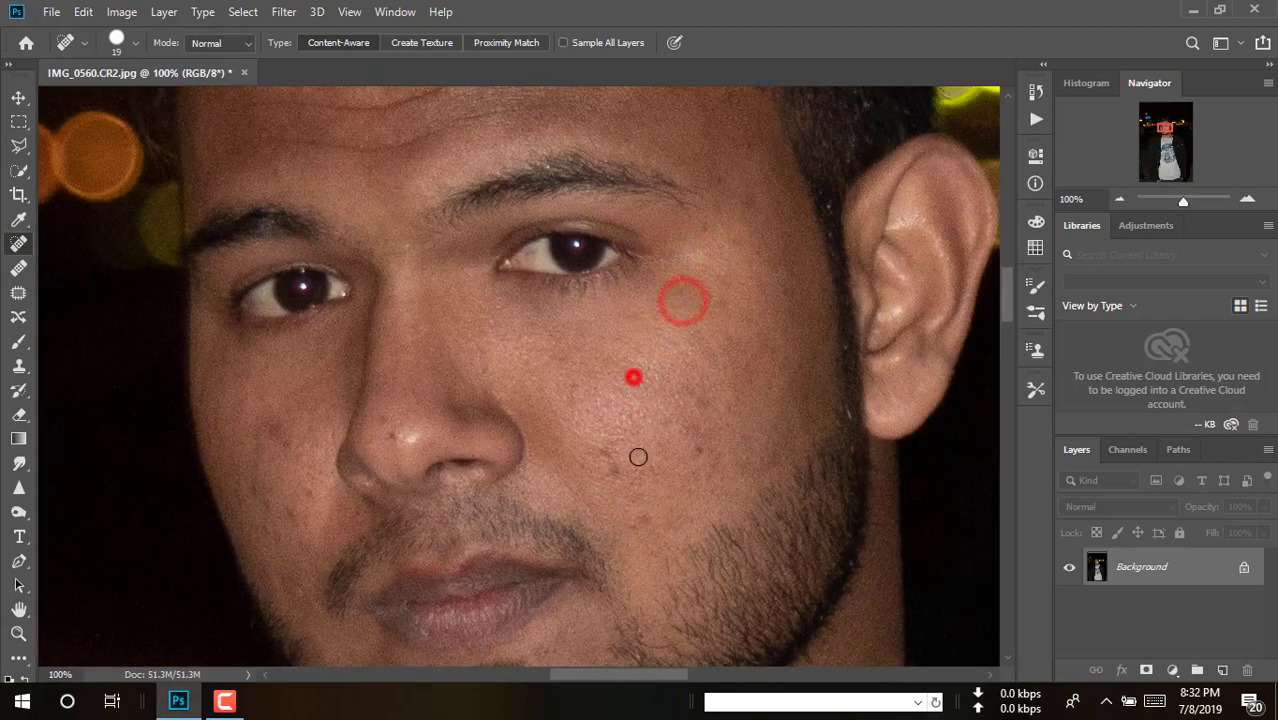
click(612, 464)
click(694, 452)
click(632, 526)
drag(694, 316, 688, 465)
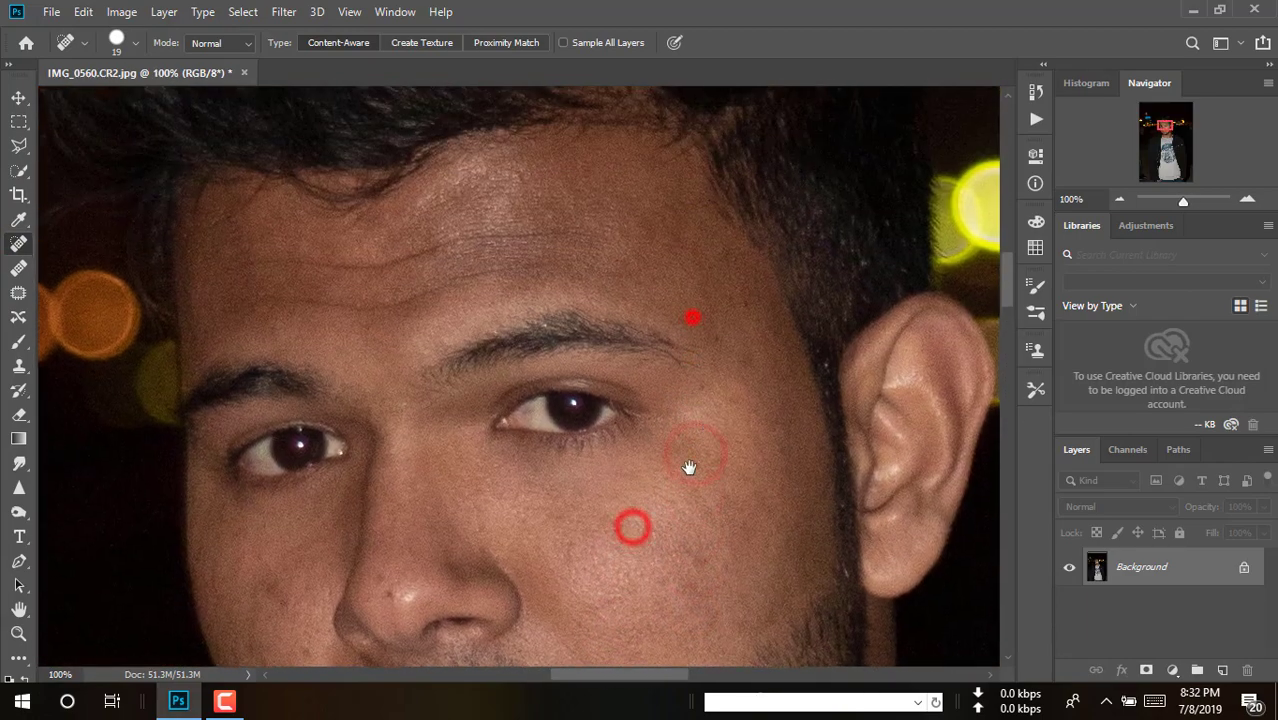
click(748, 358)
Step: Heal the spot on the nose and, with the brush size raised to 23 px, the blemishes on the far cheek
drag(566, 508, 691, 391)
click(513, 477)
drag(476, 508, 516, 442)
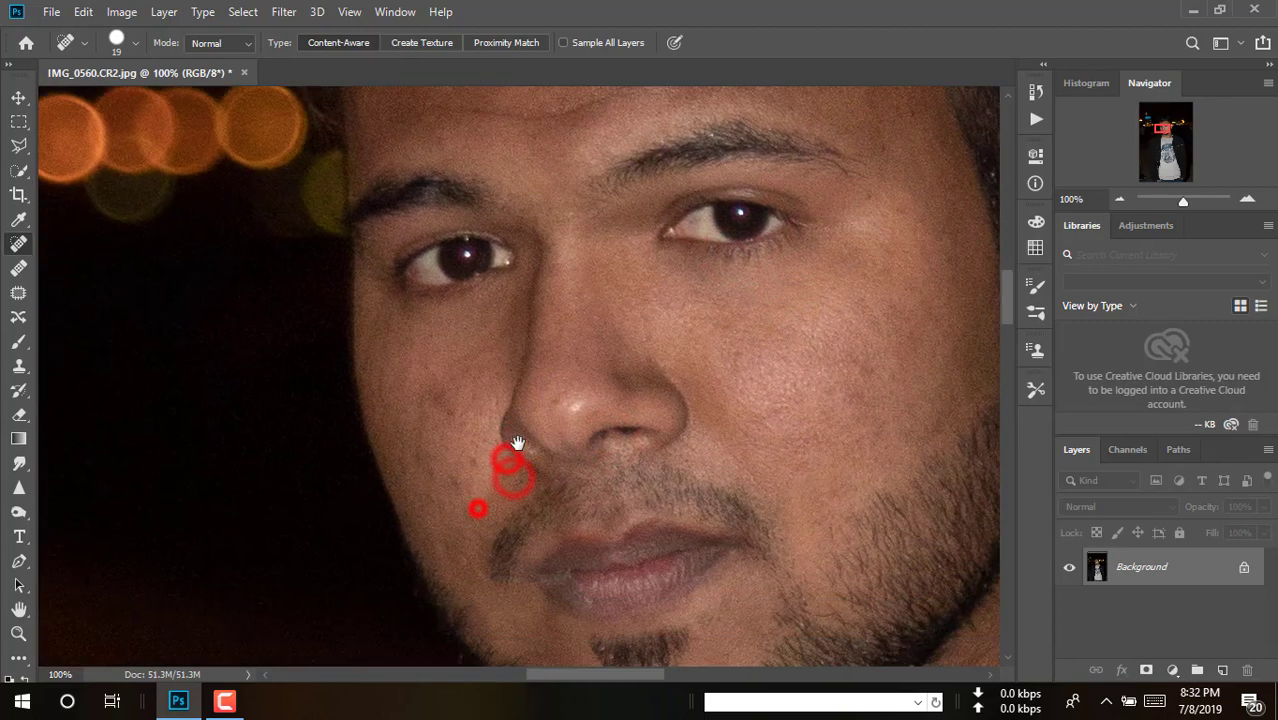
right_click(516, 442)
click(562, 468)
click(457, 482)
click(468, 468)
drag(448, 410, 427, 391)
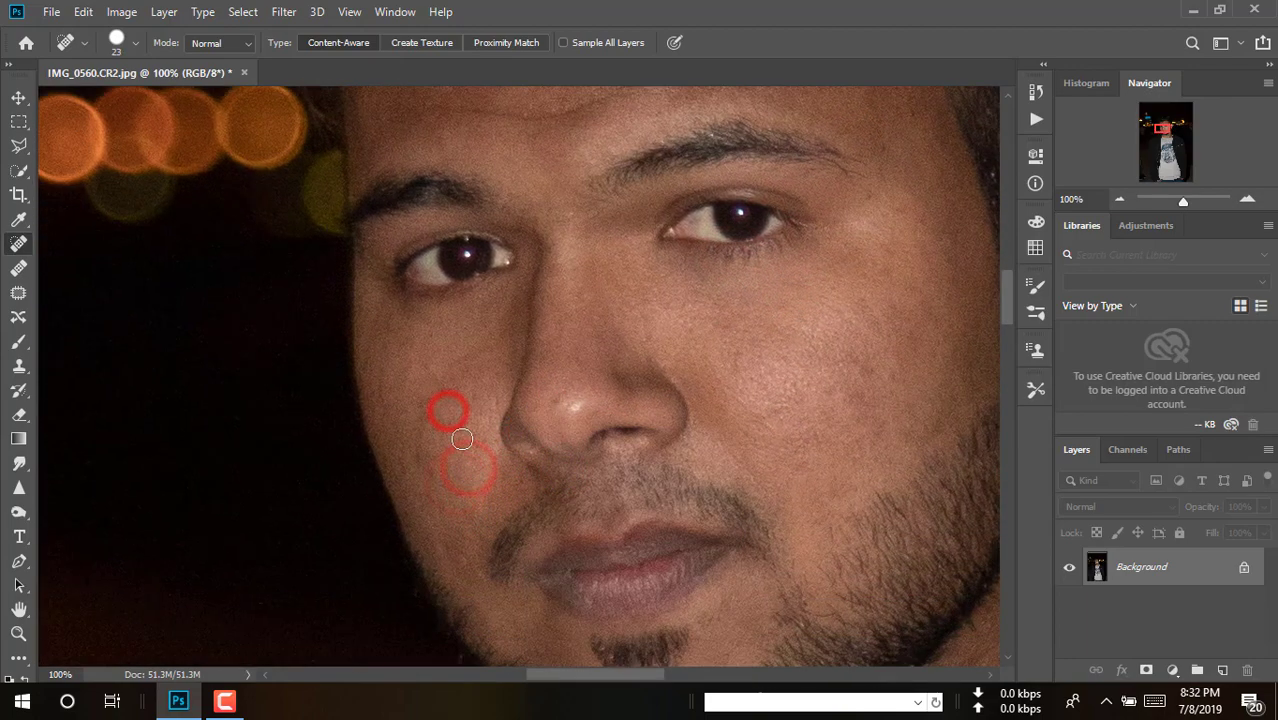
Step: Examine the healed skin of the face at different magnifications
alt+click(501, 430)
alt+click(505, 430)
alt+click(517, 430)
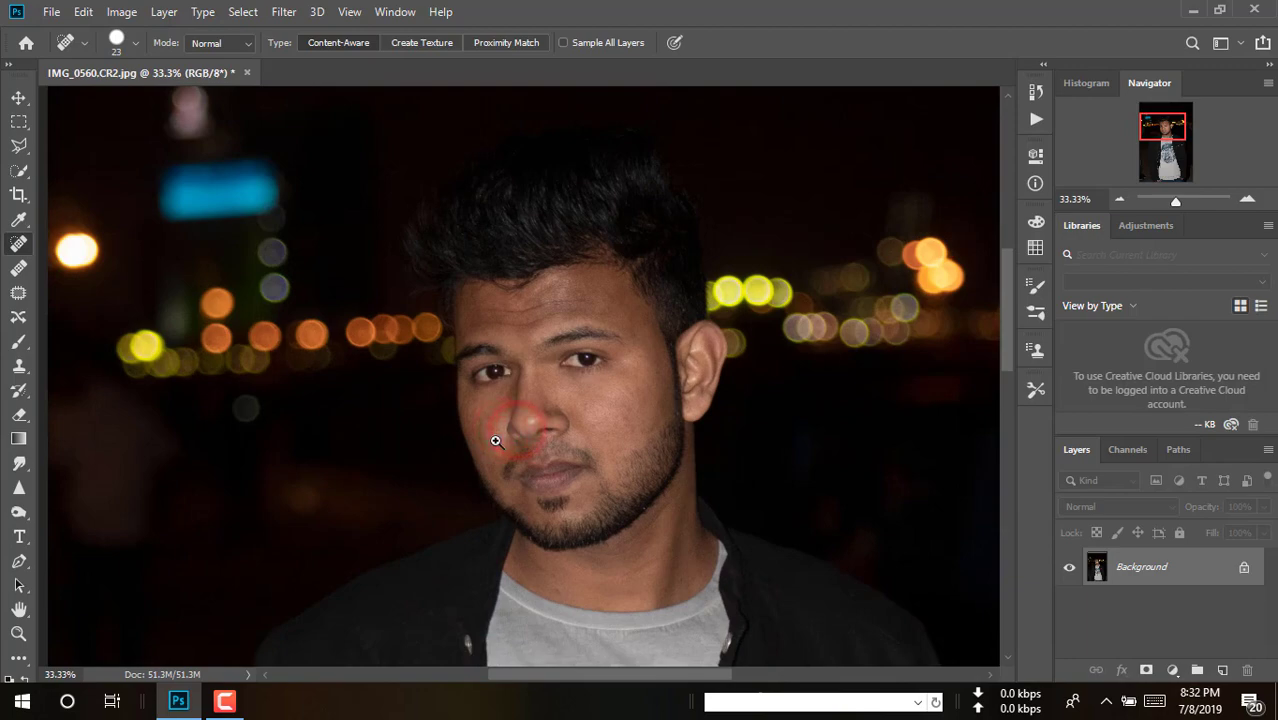
ctrl+click(496, 440)
alt+click(502, 439)
alt+click(503, 439)
ctrl+click(523, 361)
drag(558, 449, 583, 409)
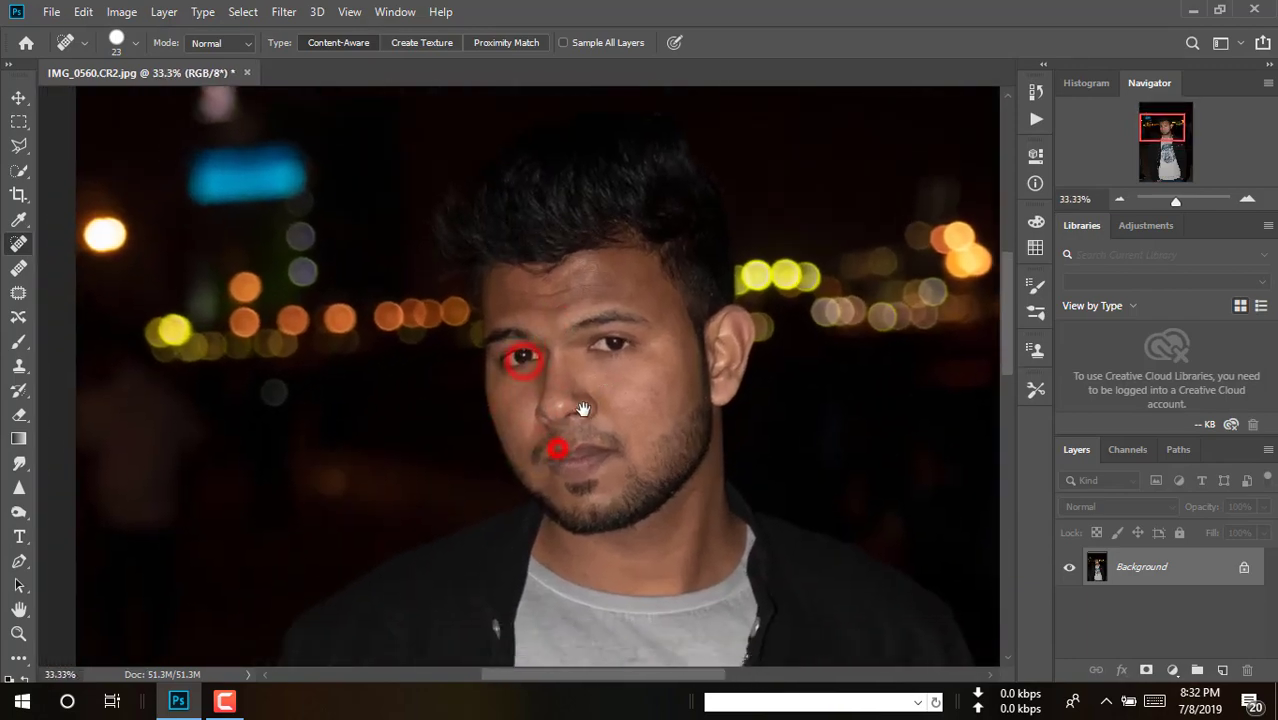
Step: Touch up the remaining spots on the far cheek beside the nose with the Spot Healing Brush
ctrl+click(530, 405)
ctrl+click(518, 405)
ctrl+click(531, 405)
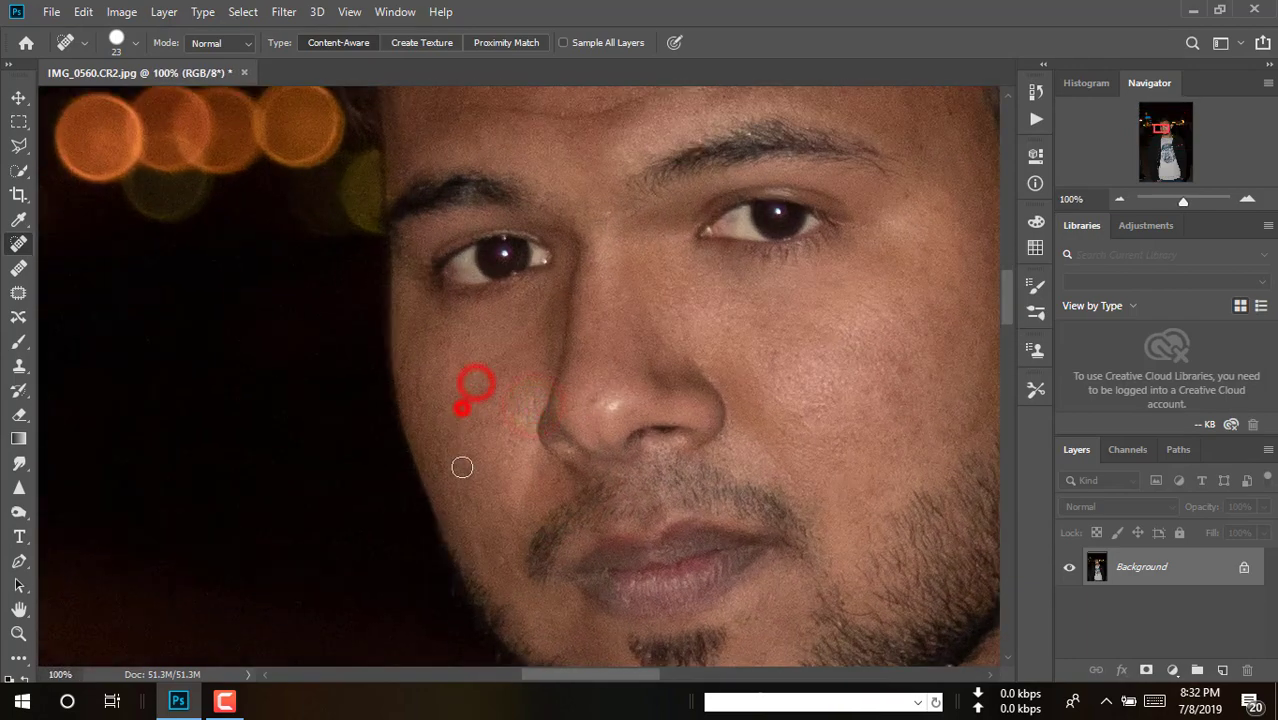
alt+click(625, 434)
alt+click(762, 365)
alt+click(762, 365)
alt+click(762, 365)
alt+click(762, 445)
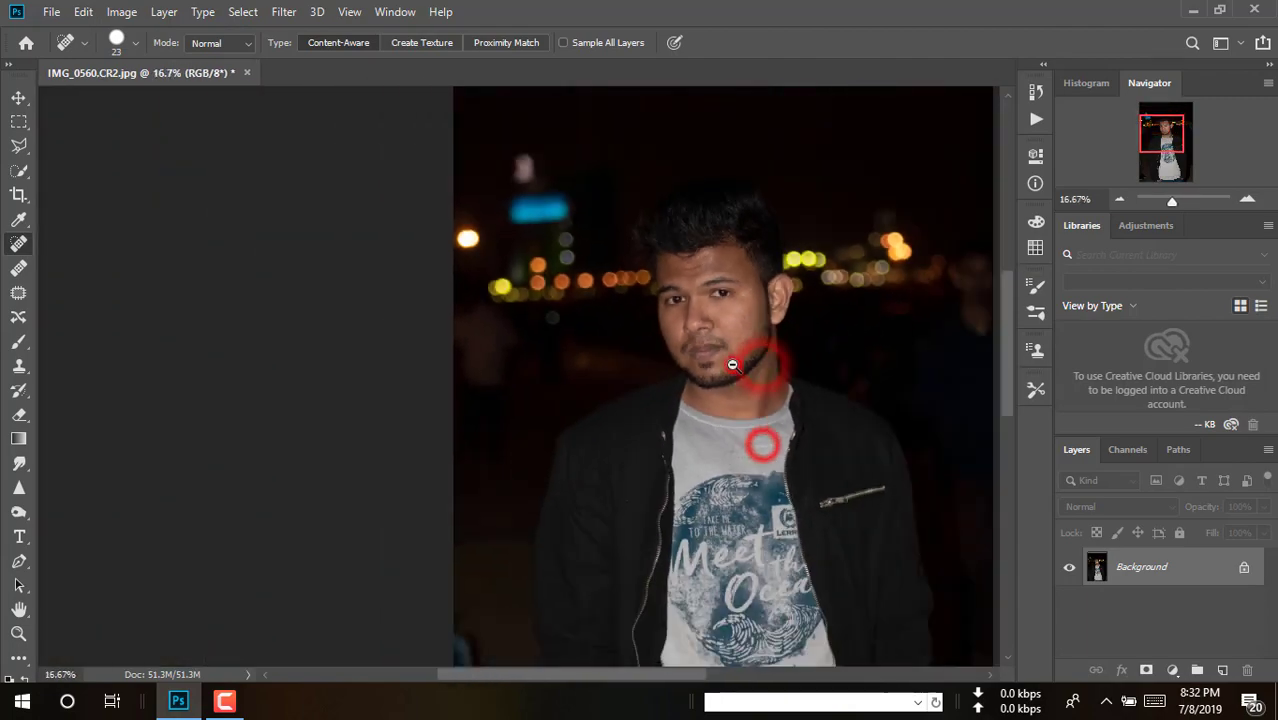
alt+click(733, 365)
Step: Add a new empty layer above the background and choose the Brush tool for painting on the face
click(1222, 670)
click(681, 175)
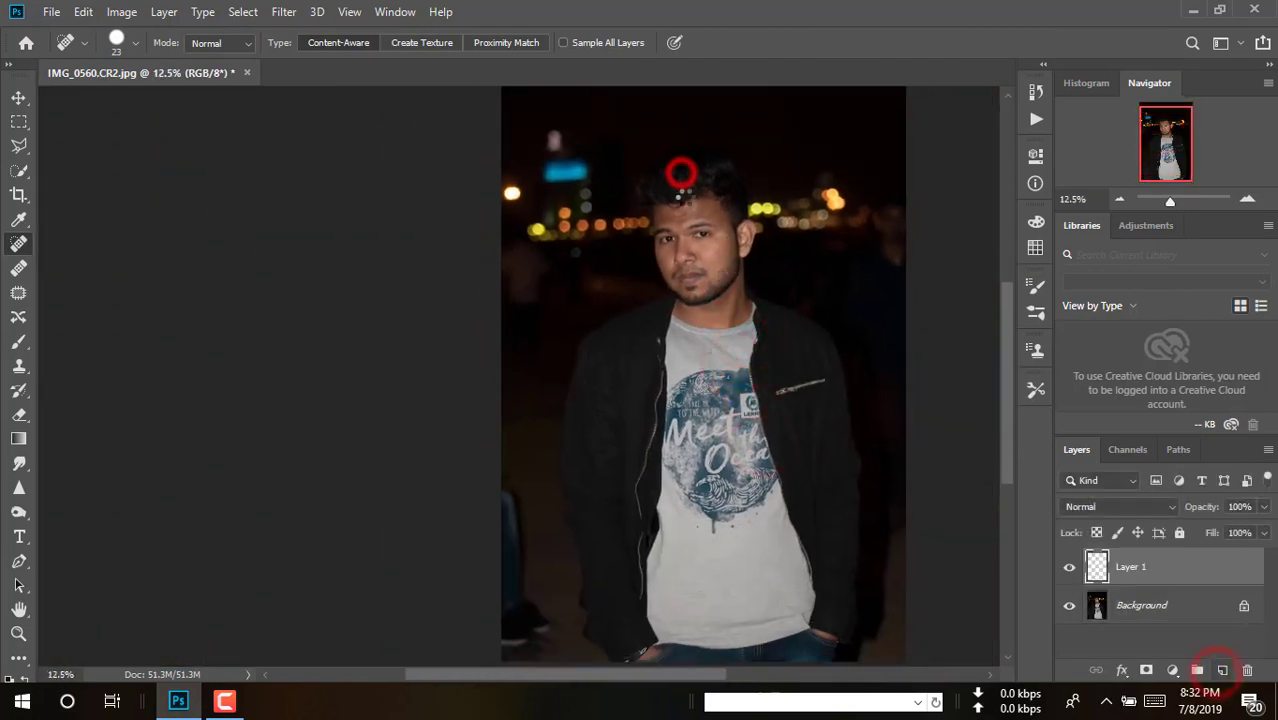
ctrl+click(700, 208)
ctrl+click(705, 208)
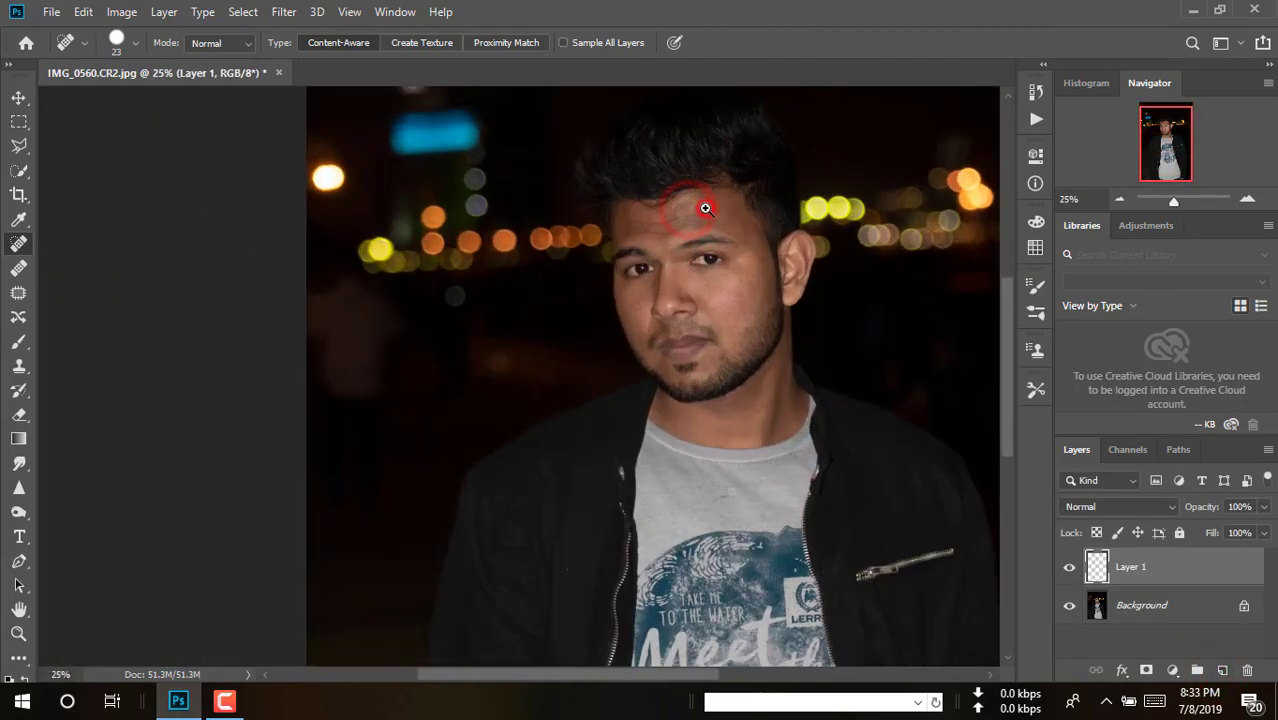
ctrl+click(705, 208)
ctrl+click(705, 208)
ctrl+click(705, 208)
click(20, 463)
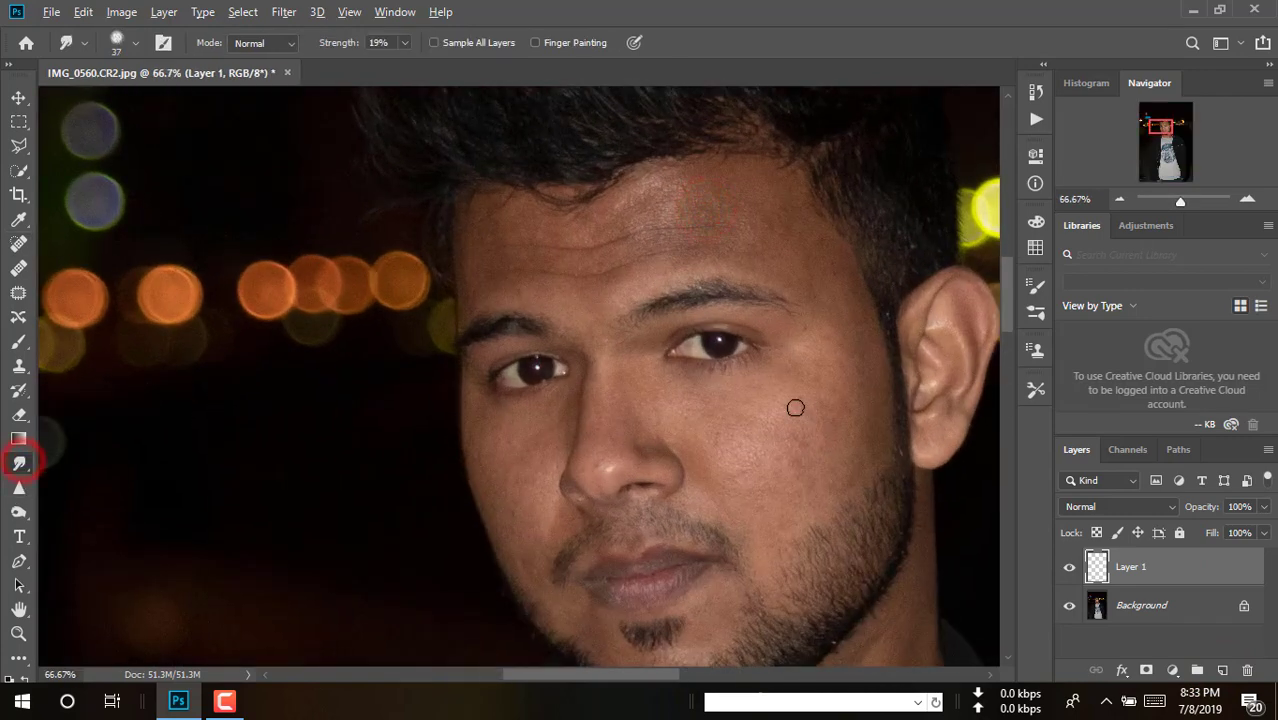
click(18, 317)
click(18, 341)
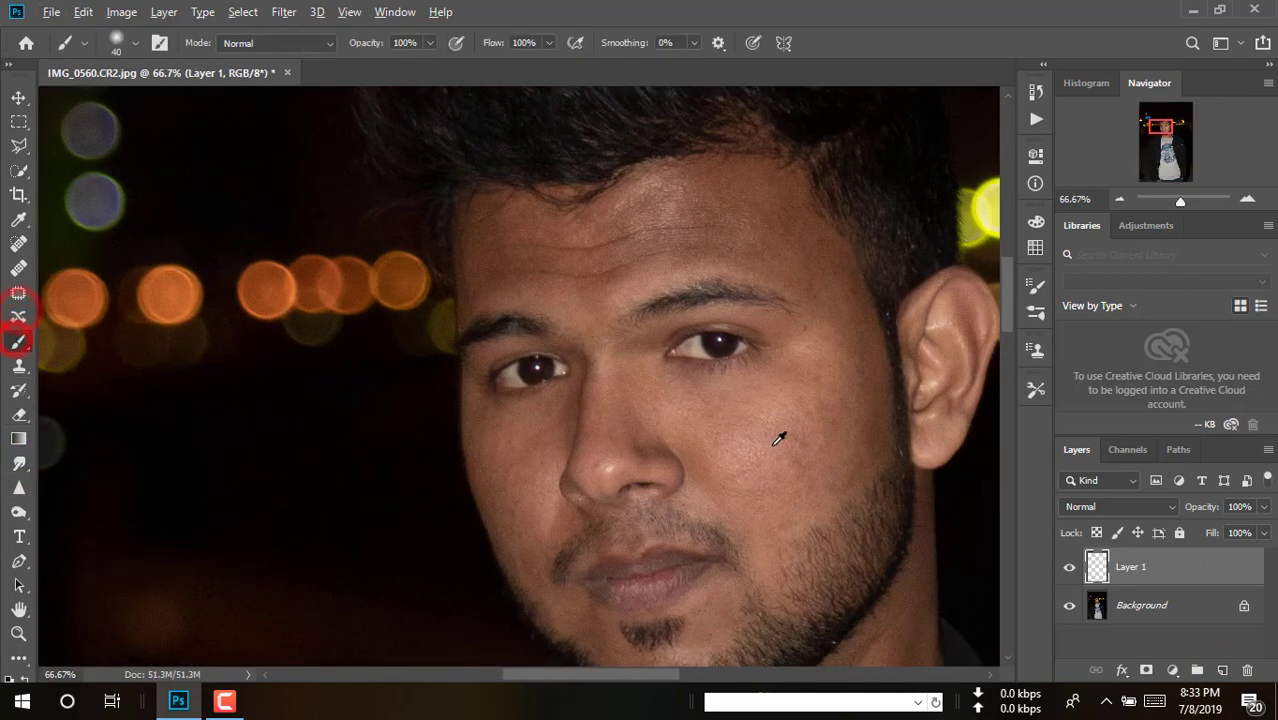
Step: Use a skin tone sampled from the cheek as the brush color and set the Soft Round brush to 69 px
click(1034, 249)
click(1035, 222)
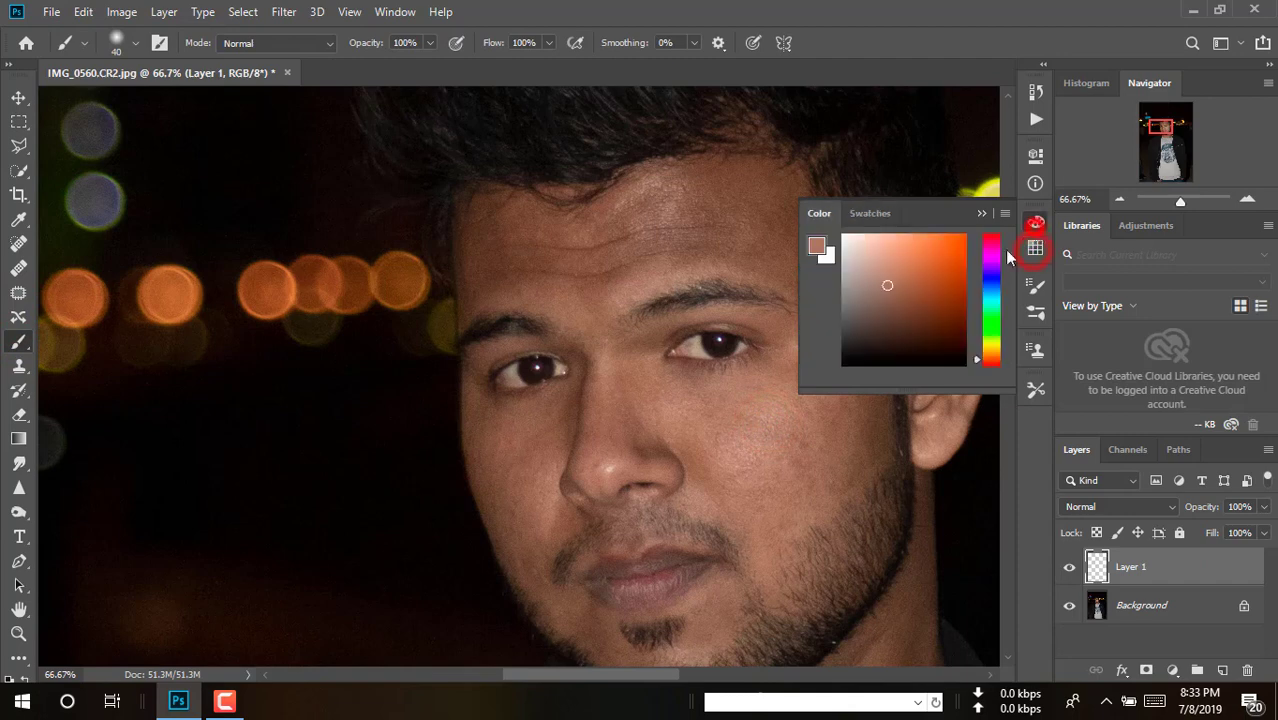
click(979, 213)
right_click(782, 420)
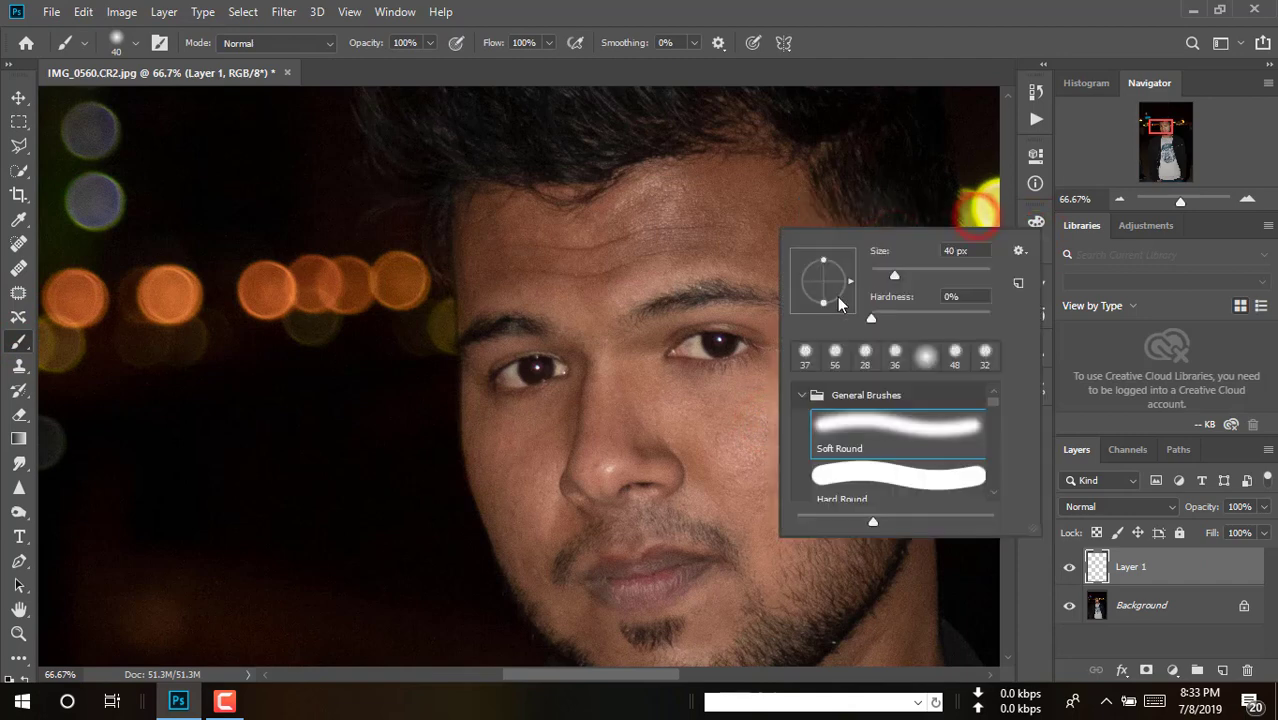
click(909, 275)
Step: Paint skin tone over the forehead and the side of the cheek, with the layer blended as Soft Light
mouse_move(757, 226)
mouse_down()
mouse_move(831, 284)
mouse_move(802, 218)
mouse_move(738, 181)
mouse_move(655, 185)
mouse_move(659, 234)
mouse_move(727, 224)
mouse_move(750, 230)
mouse_move(753, 253)
mouse_move(661, 216)
mouse_move(486, 216)
mouse_move(480, 282)
mouse_move(556, 289)
mouse_move(630, 264)
mouse_move(564, 268)
mouse_move(660, 242)
mouse_move(526, 252)
mouse_up()
click(1128, 506)
click(1118, 460)
mouse_move(826, 268)
mouse_down()
mouse_move(868, 370)
mouse_move(871, 469)
mouse_up()
Step: Lower the painted layer's opacity to 58% and brighten its midtones slightly with a Levels adjustment
click(1230, 533)
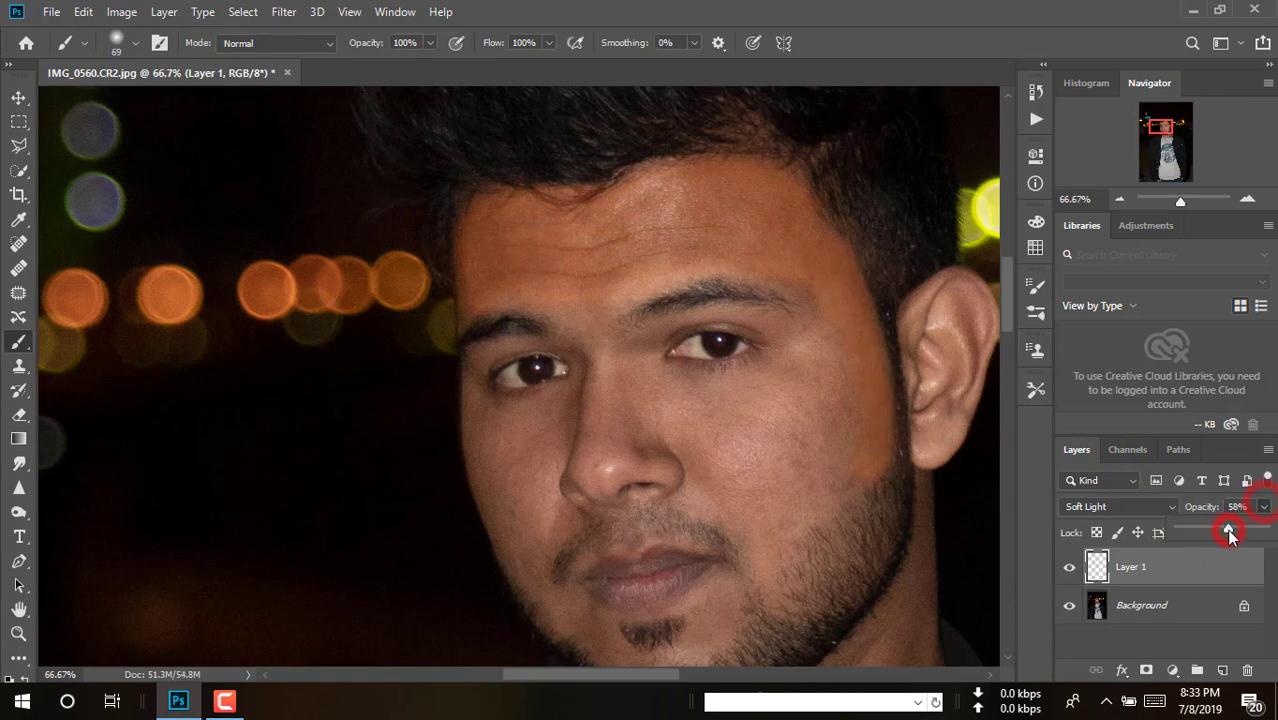
key(ctrl+l)
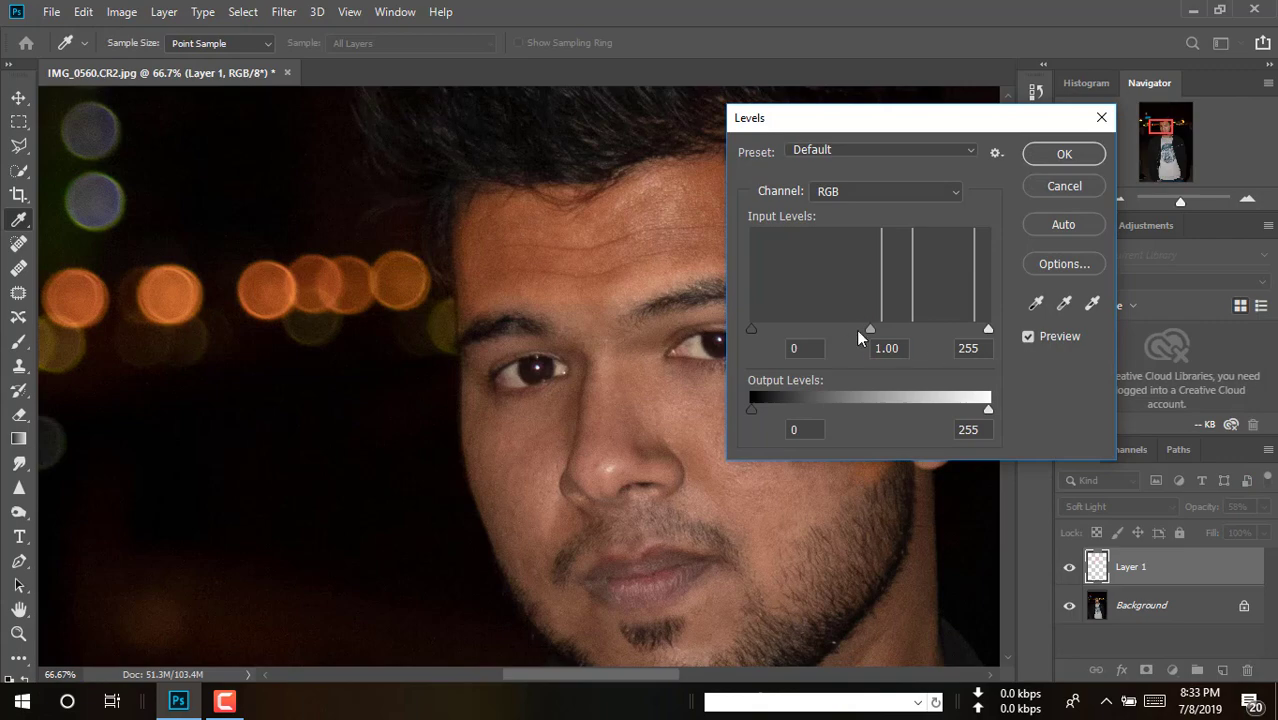
drag(857, 331, 850, 337)
click(1062, 153)
Step: Reduce the painted layer's opacity to 39% and add another new layer
alt+click(846, 391)
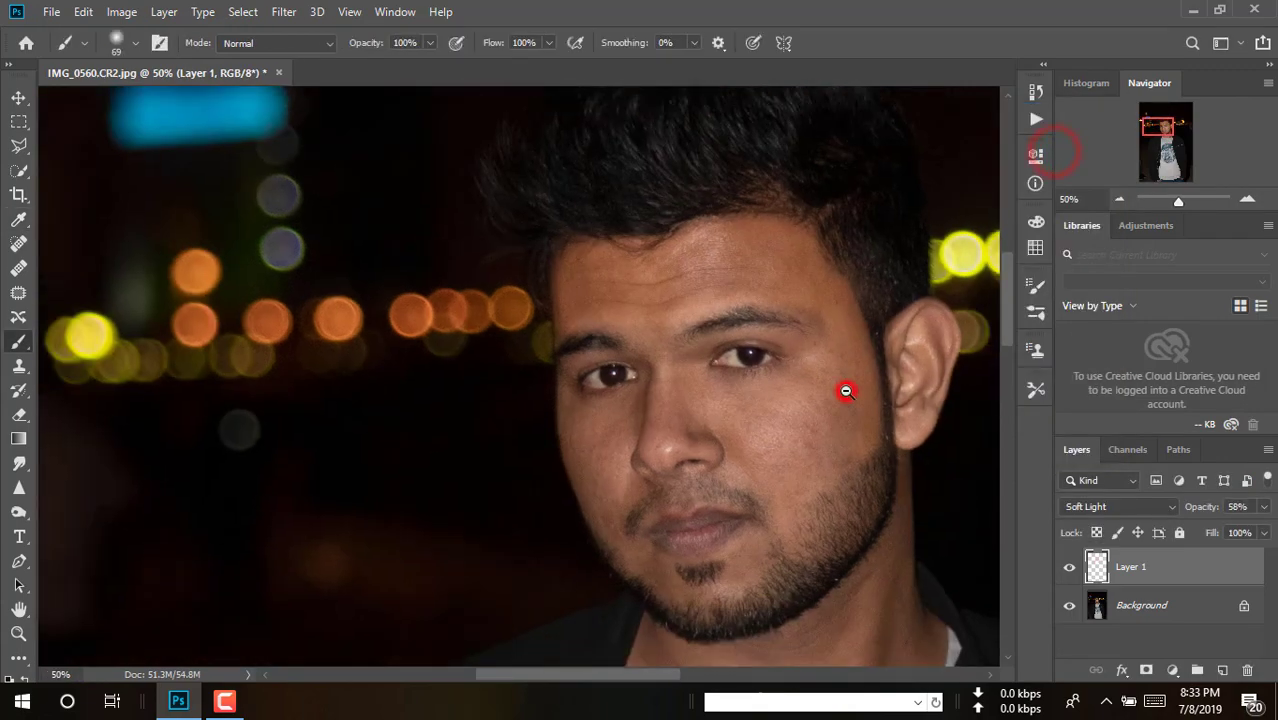
alt+click(846, 391)
click(1262, 507)
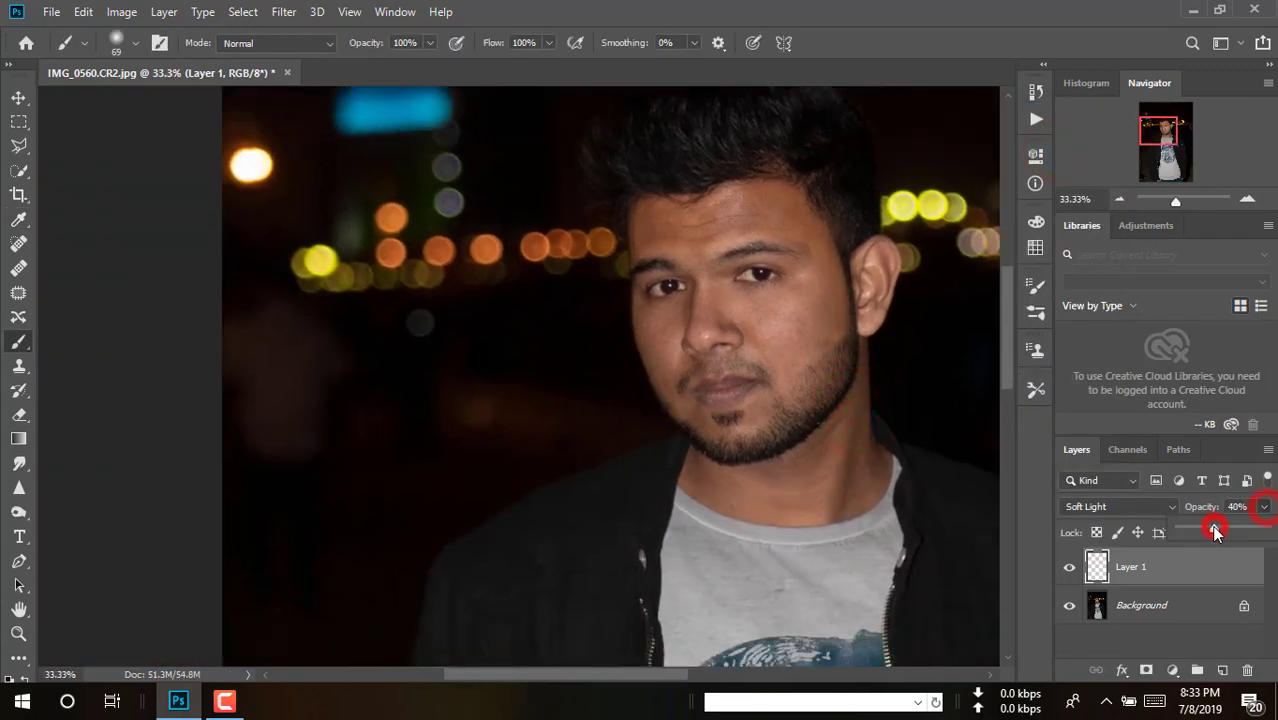
click(1222, 670)
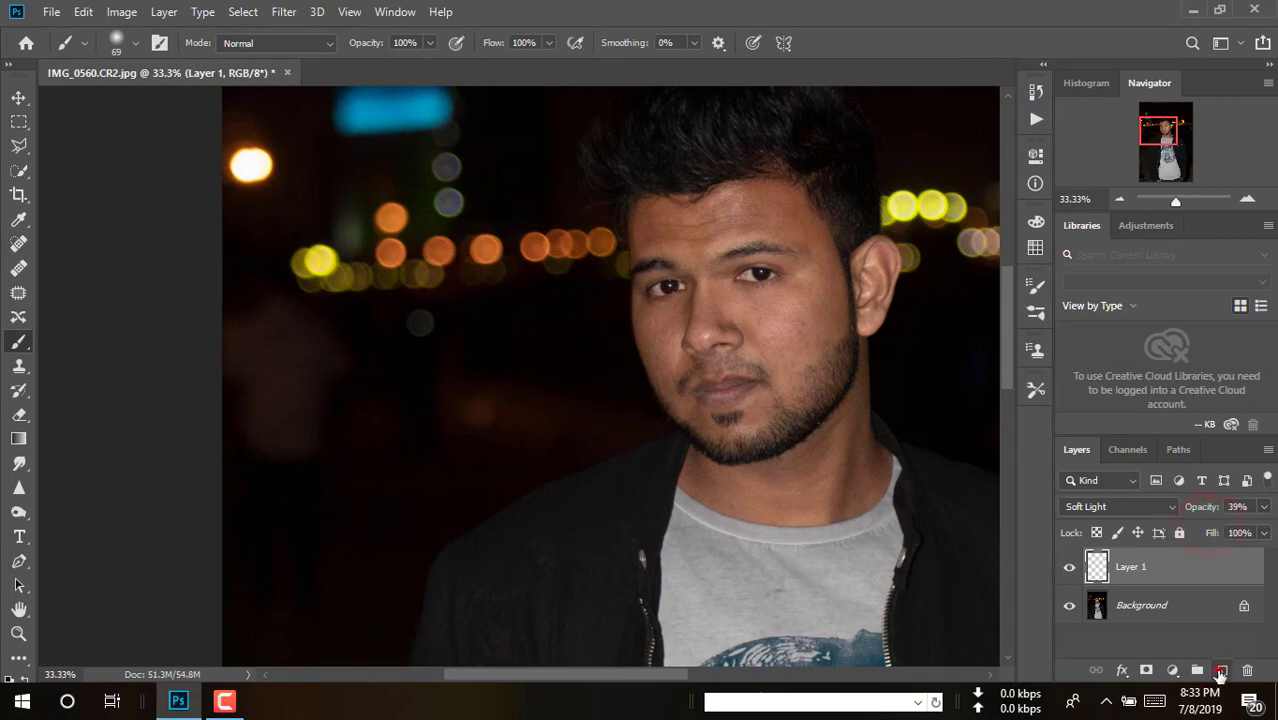
Step: Lower the saturation of the painted Layer 1 to -14 with a Hue/Saturation adjustment
click(1157, 598)
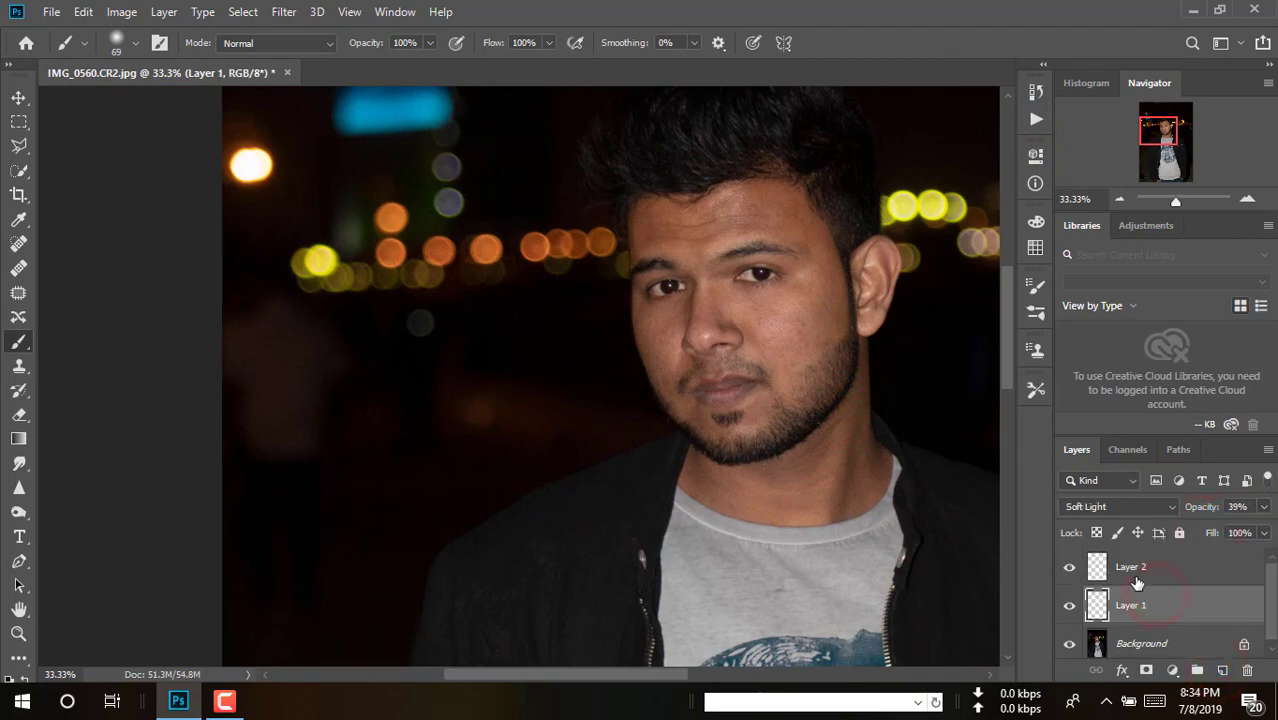
key(ctrl+u)
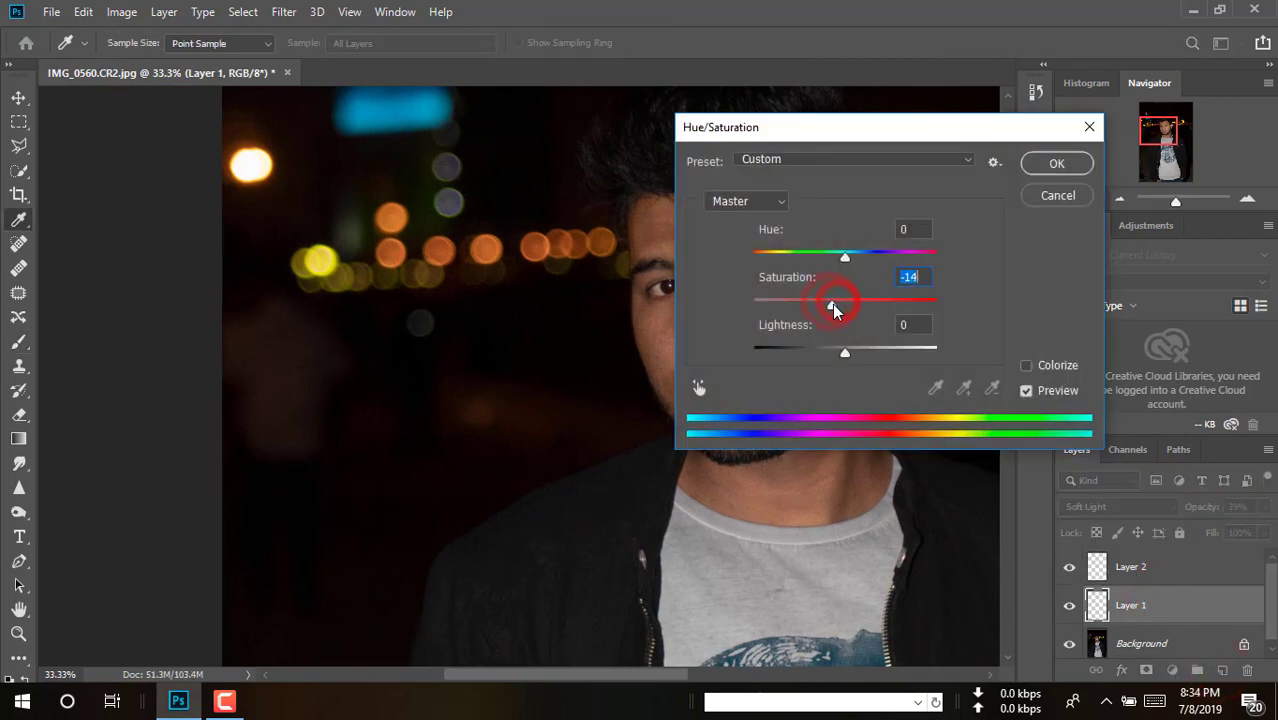
click(1057, 160)
Step: Replace the empty Layer 2 with a duplicate of Layer 1 and lower the duplicate's opacity to 14%
key(ctrl+j)
drag(1150, 567, 1247, 670)
ctrl+click(774, 279)
click(1263, 507)
drag(1208, 530, 1186, 530)
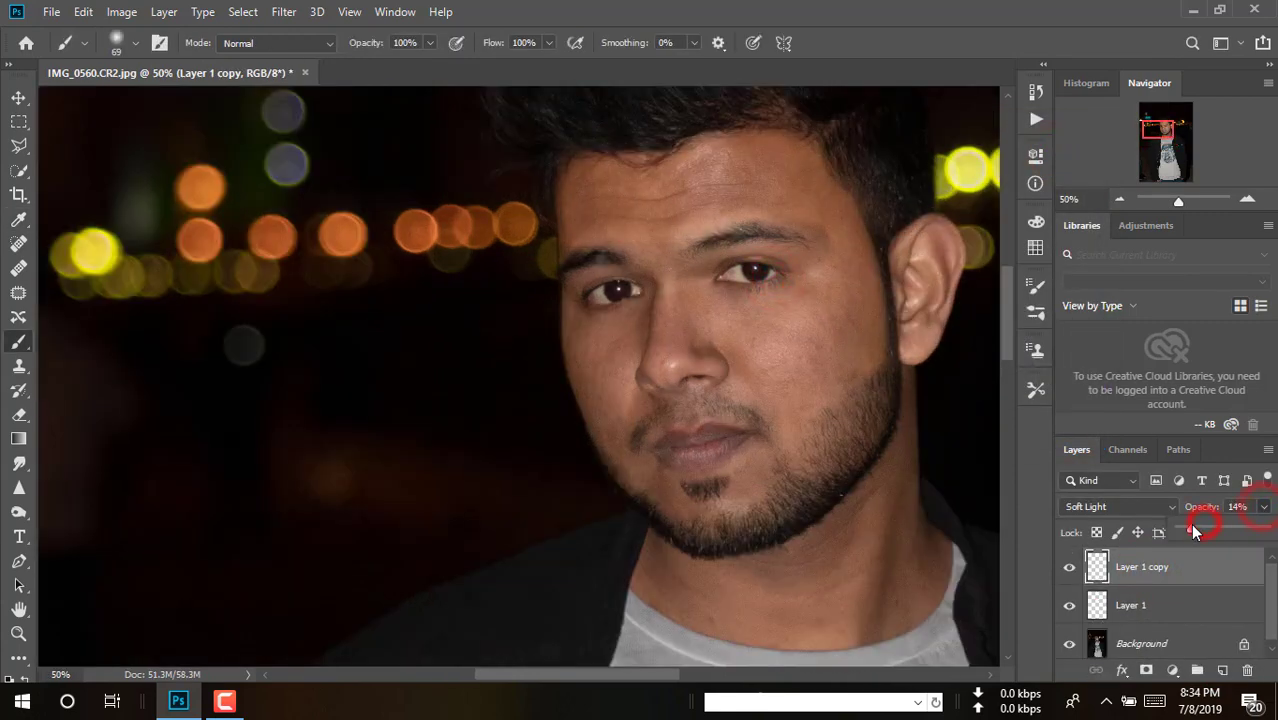
Step: Paint skin tone on the duplicate layer over the cheeks and nose at 83 px and around the mouth at 36 px
click(838, 256)
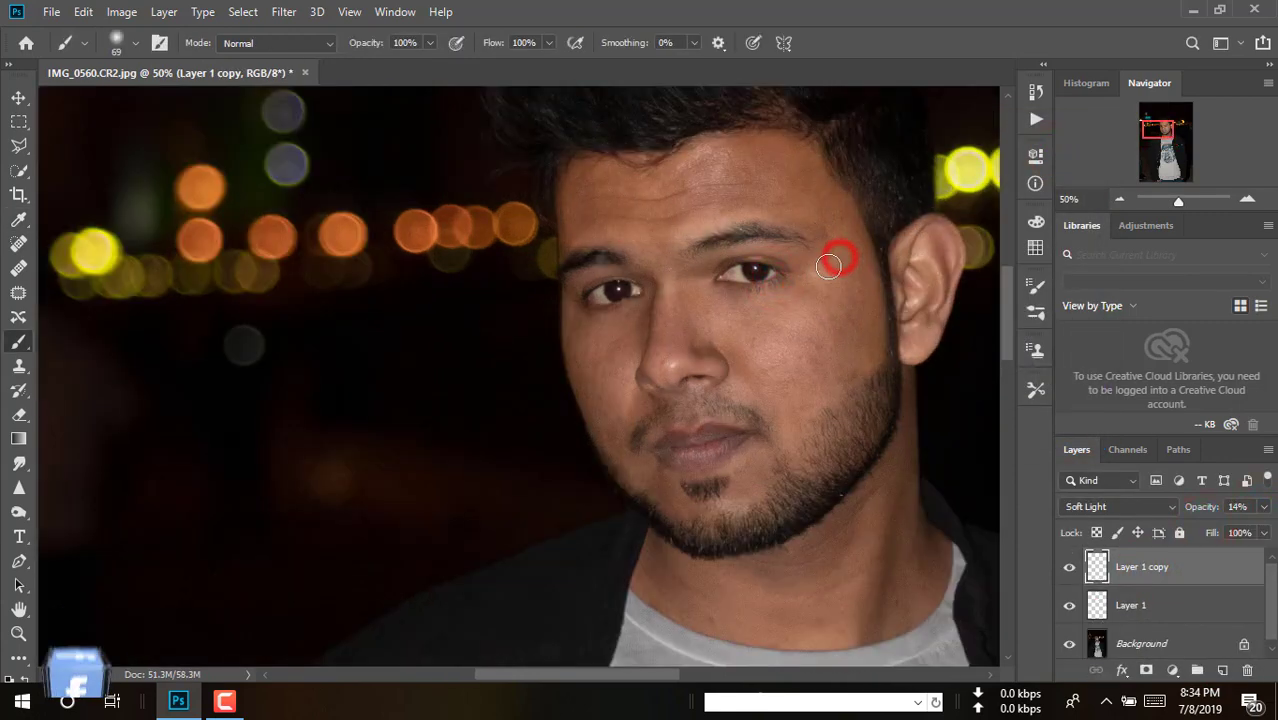
ctrl+click(804, 366)
right_click(804, 367)
drag(962, 413, 923, 400)
click(830, 305)
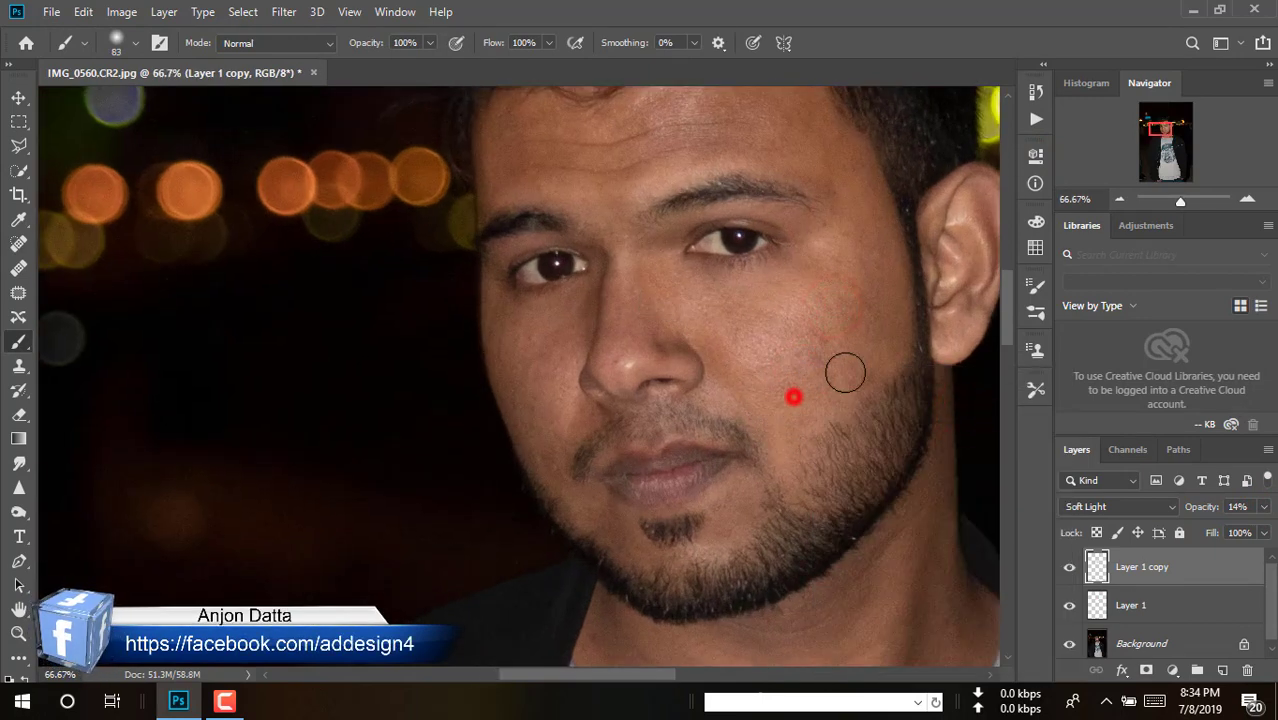
click(591, 357)
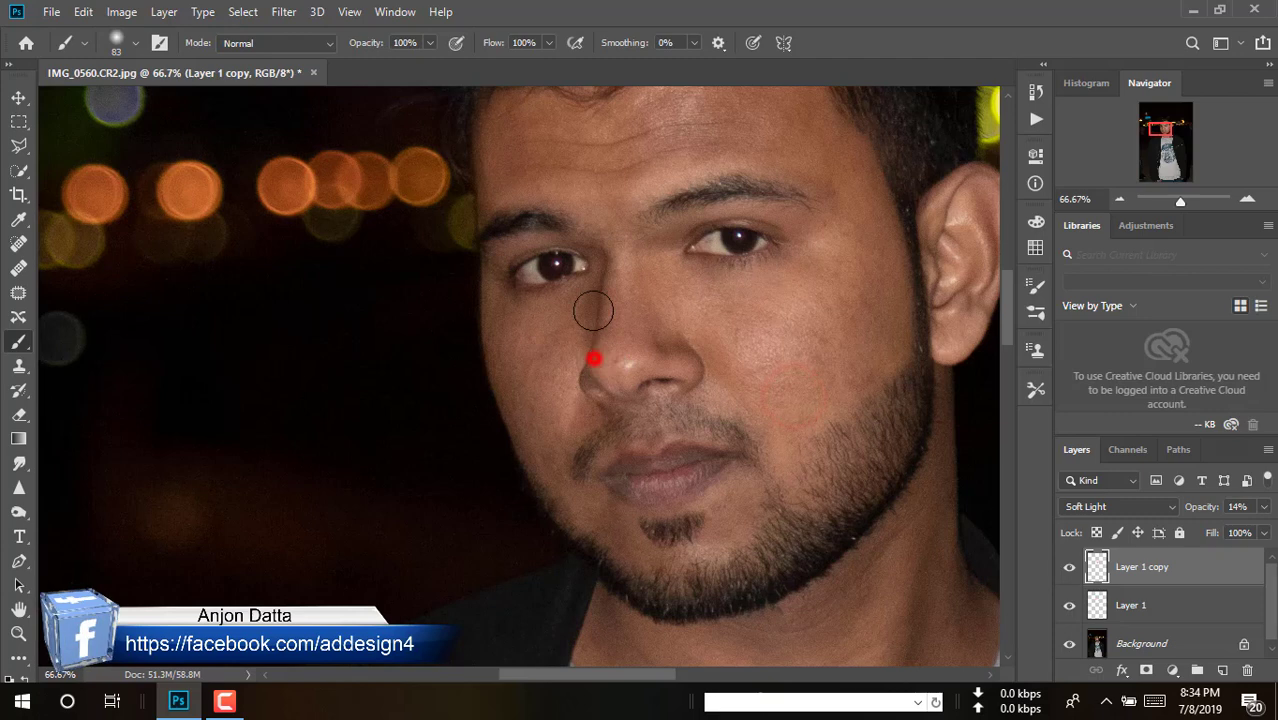
right_click(560, 432)
click(535, 447)
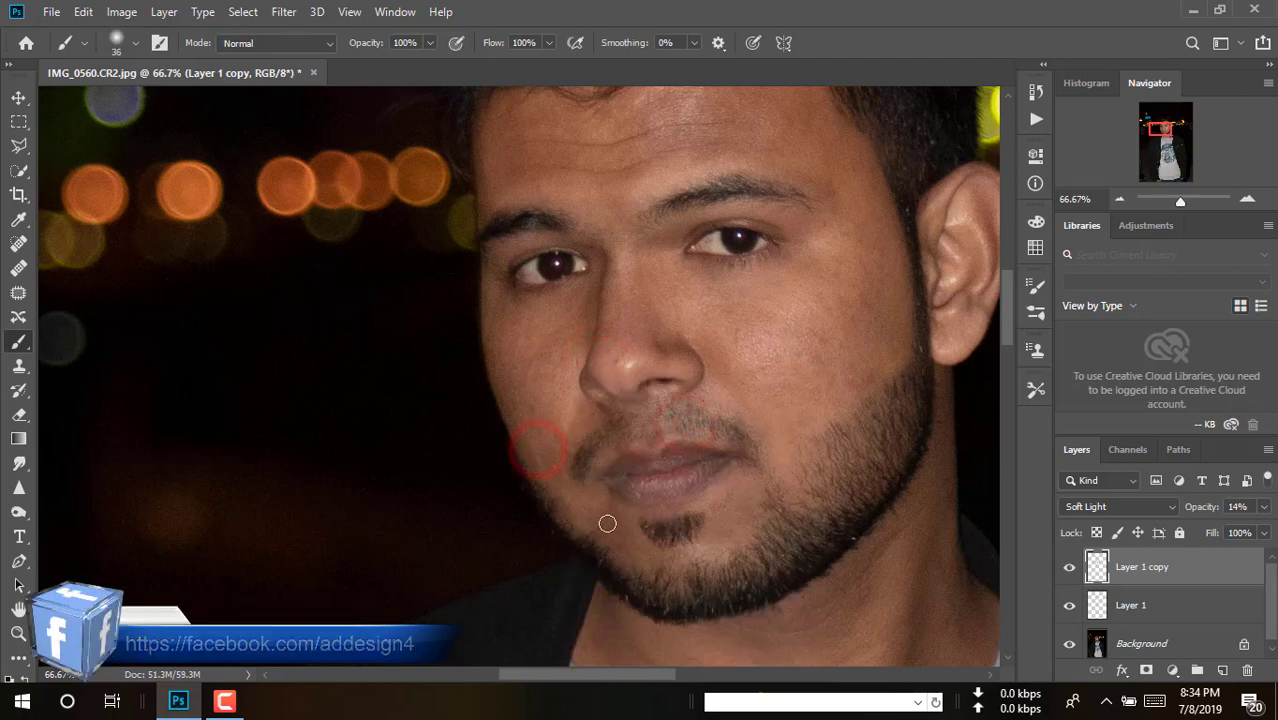
Step: Raise the duplicate layer's opacity to 38% and paint more skin tone beside the eyes
click(1263, 506)
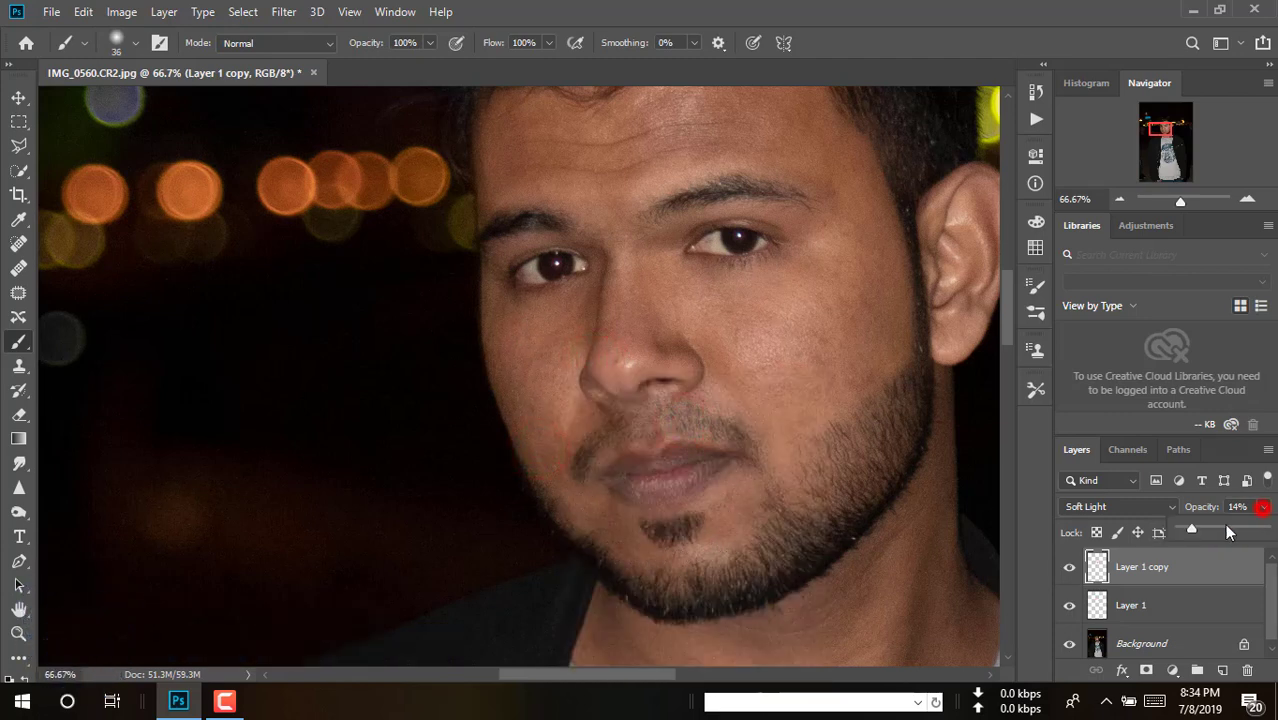
drag(1207, 524, 1232, 522)
click(864, 267)
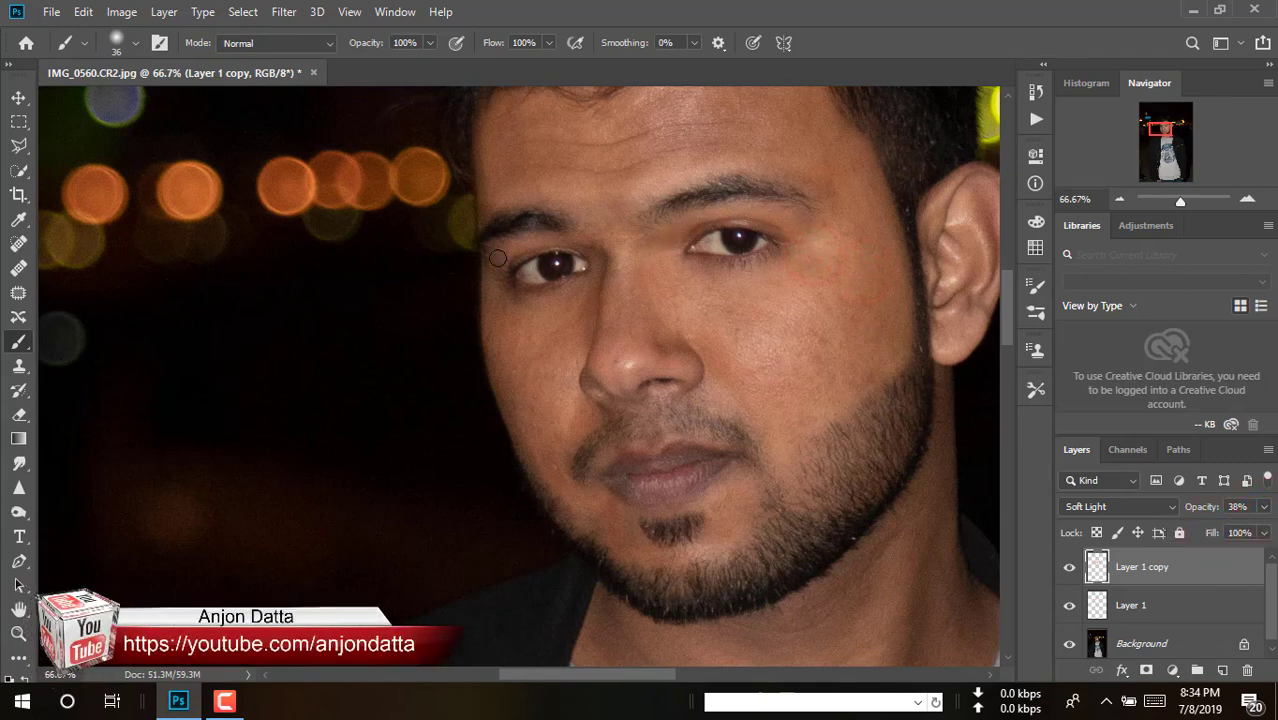
drag(732, 360, 702, 220)
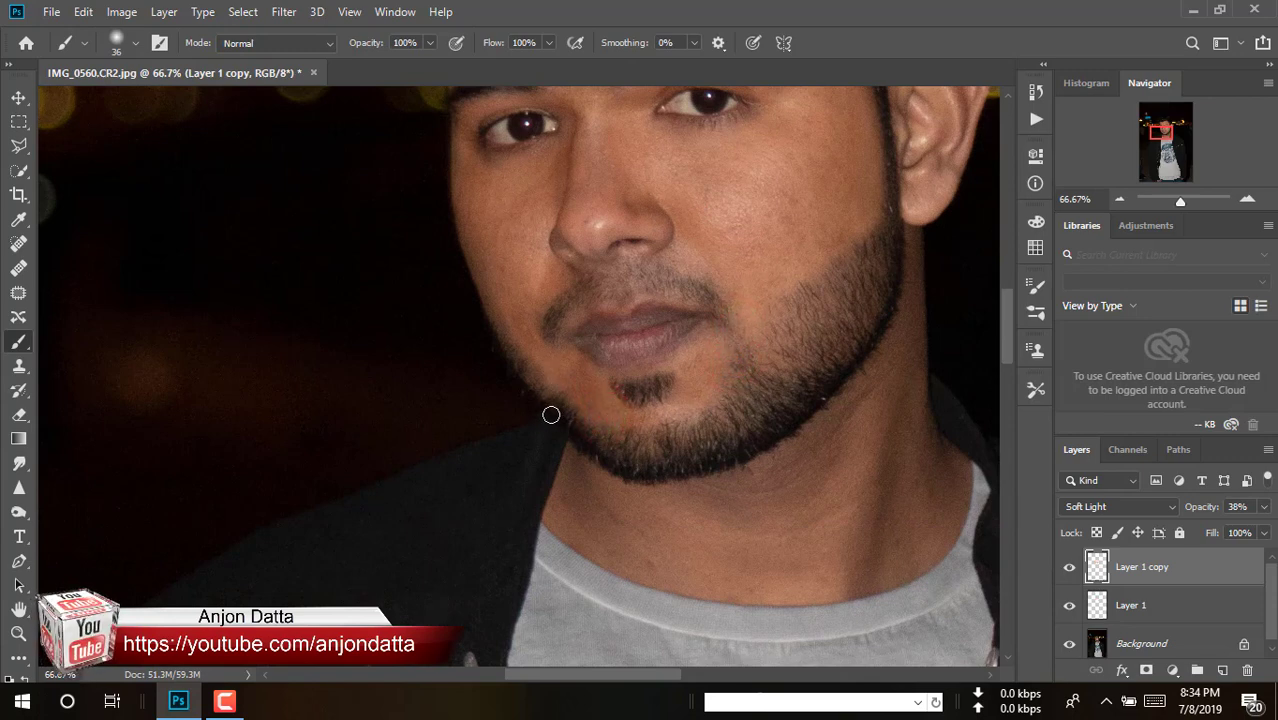
Step: Darken the thin beard areas near the mouth on the Background layer using the Burn tool at 53 px and 38% exposure
key(e)
right_click(546, 375)
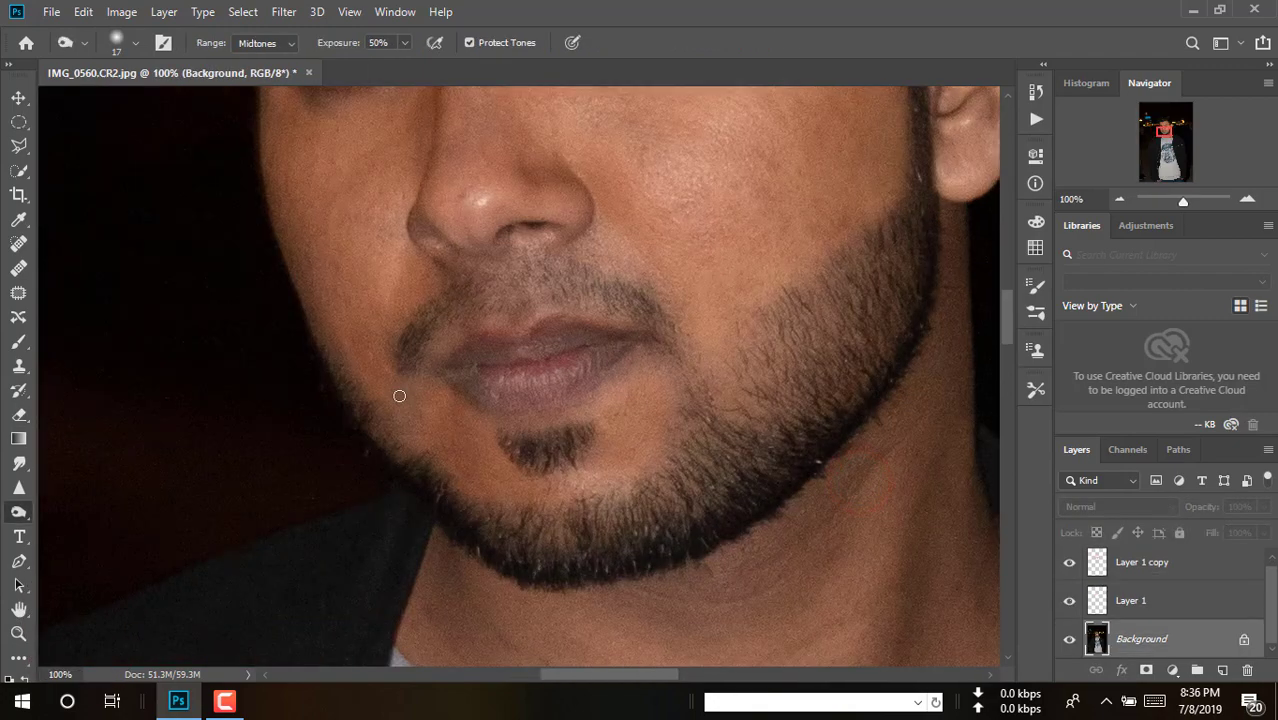
right_click(507, 428)
click(640, 411)
click(407, 43)
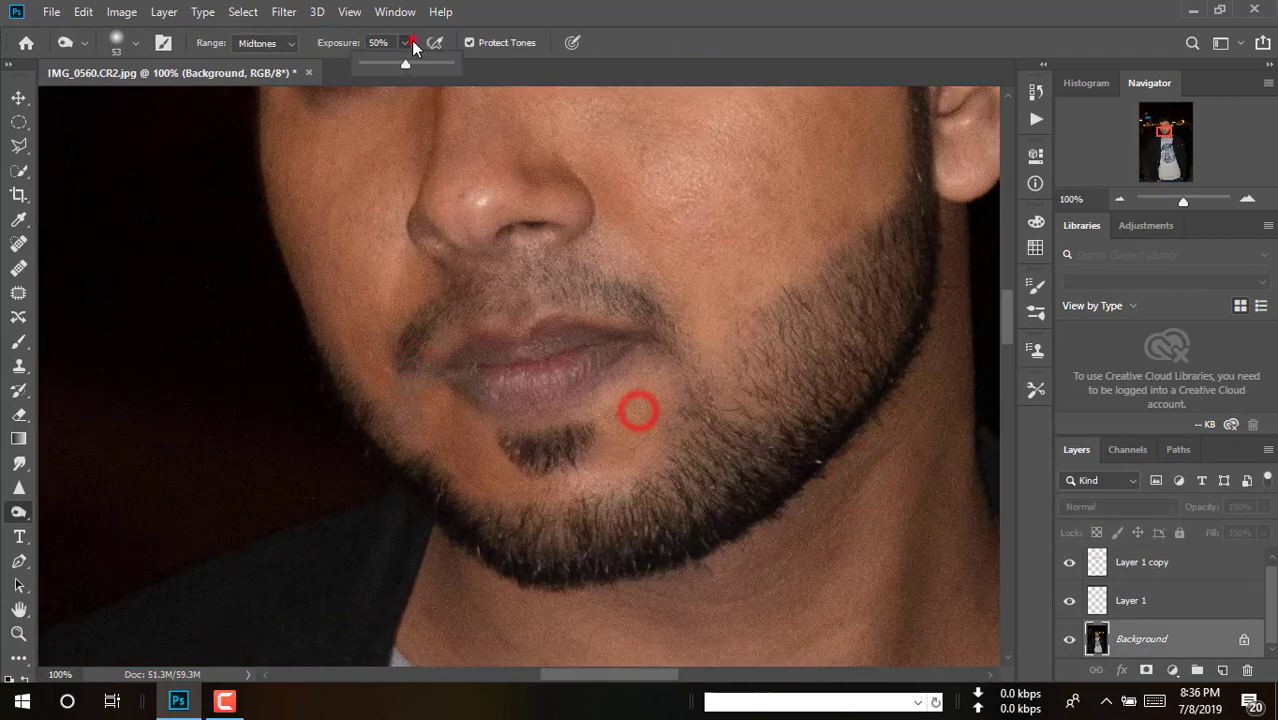
click(403, 384)
click(686, 421)
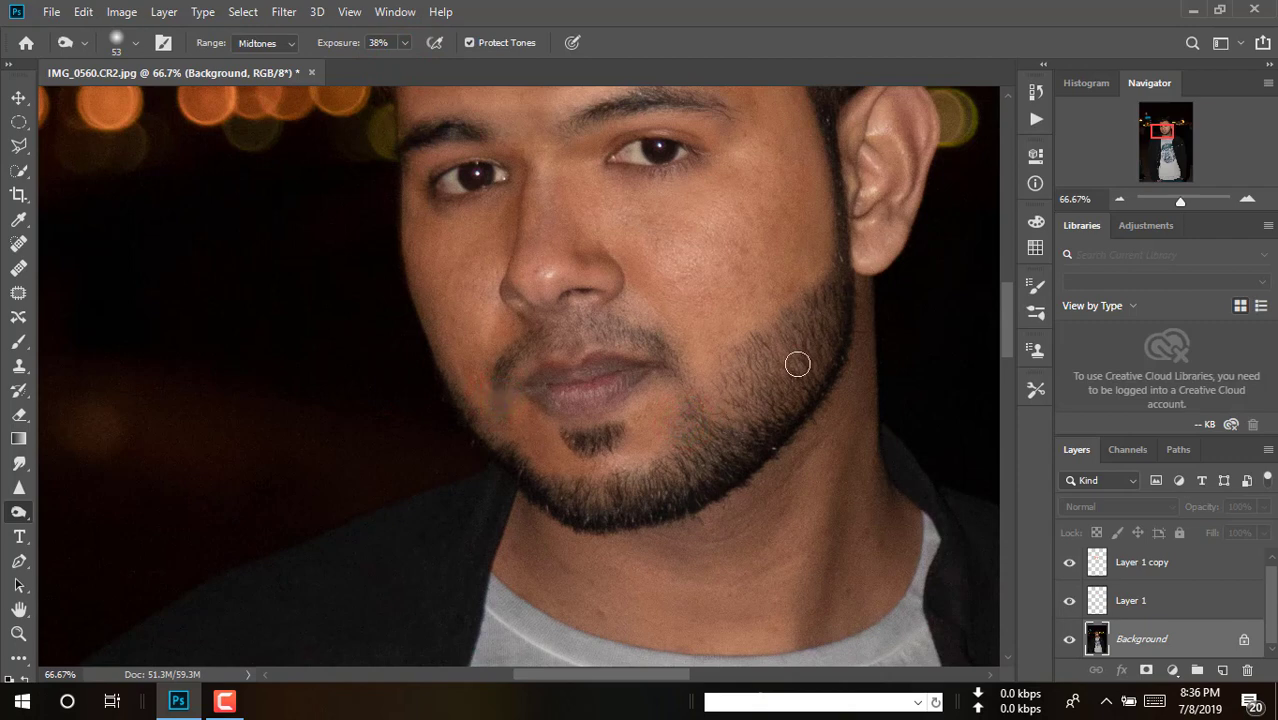
Step: Paint skin tone over the neck below the beard on the Layer 1 copy with a 78 px brush
key(b)
click(1192, 576)
right_click(748, 560)
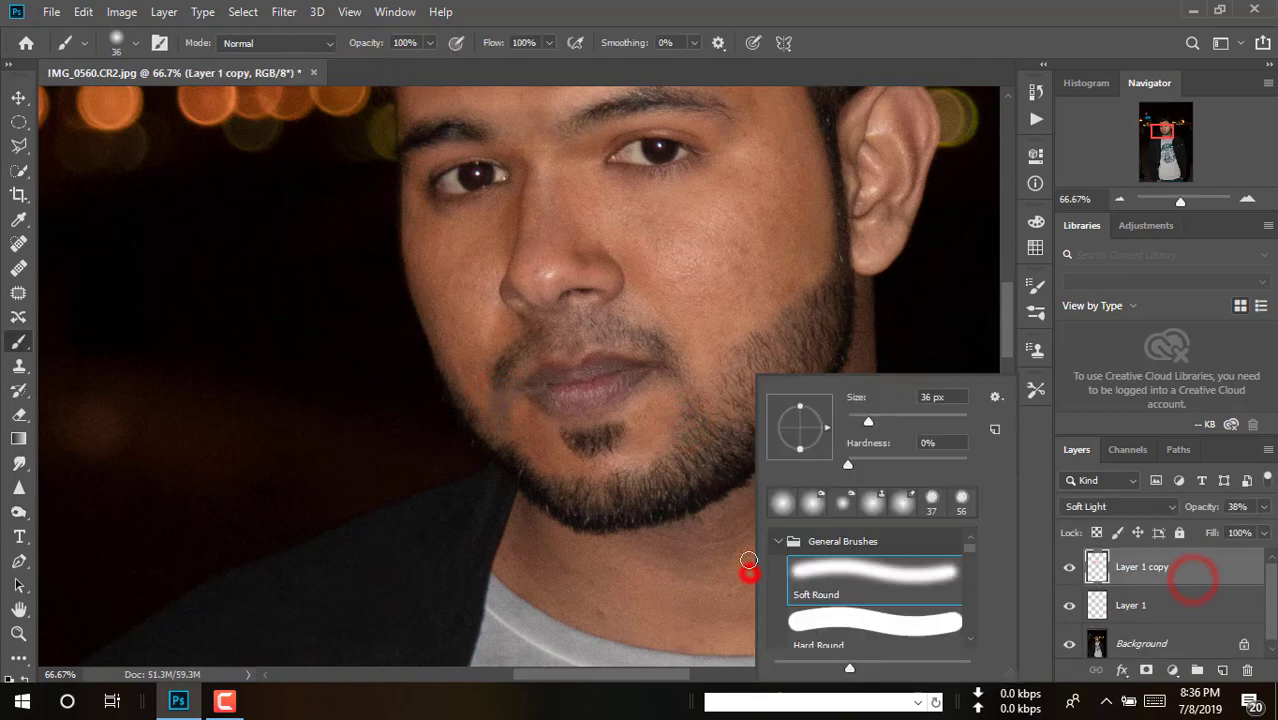
click(736, 539)
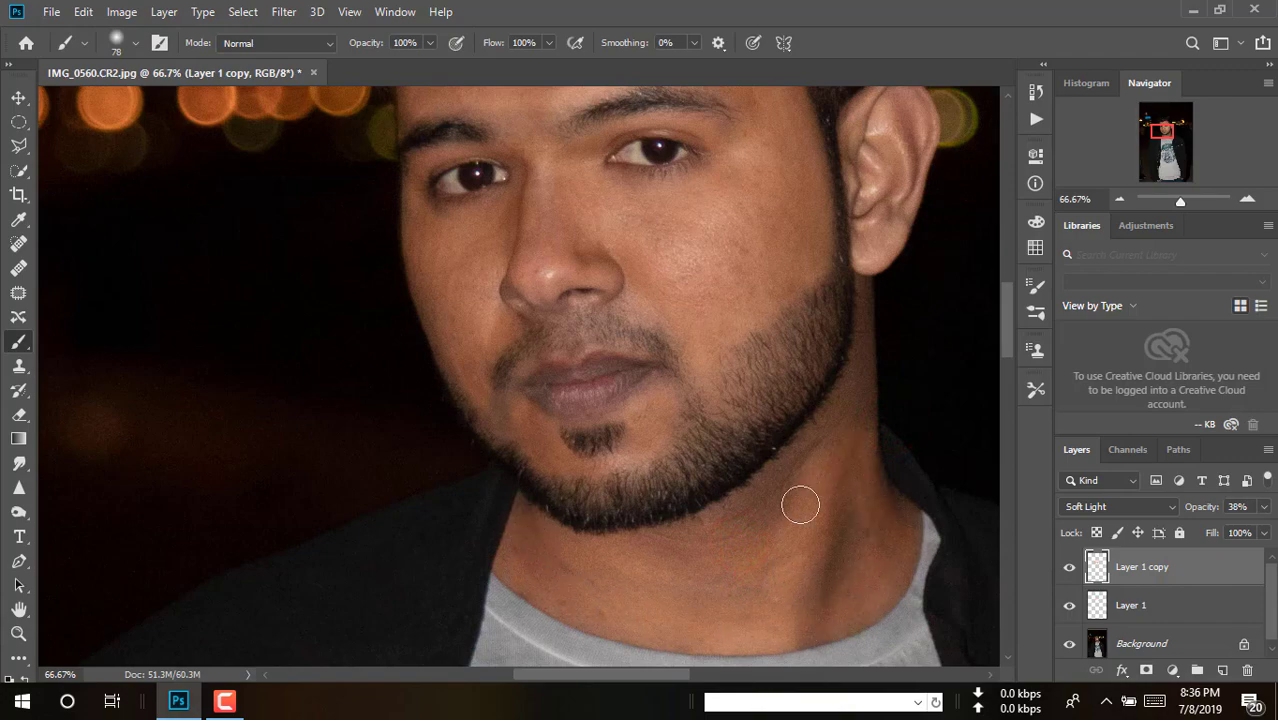
Step: Paint skin tone on the narrow strip of neck between the earlobe and the jaw with a 32 px brush
ctrl+click(873, 405)
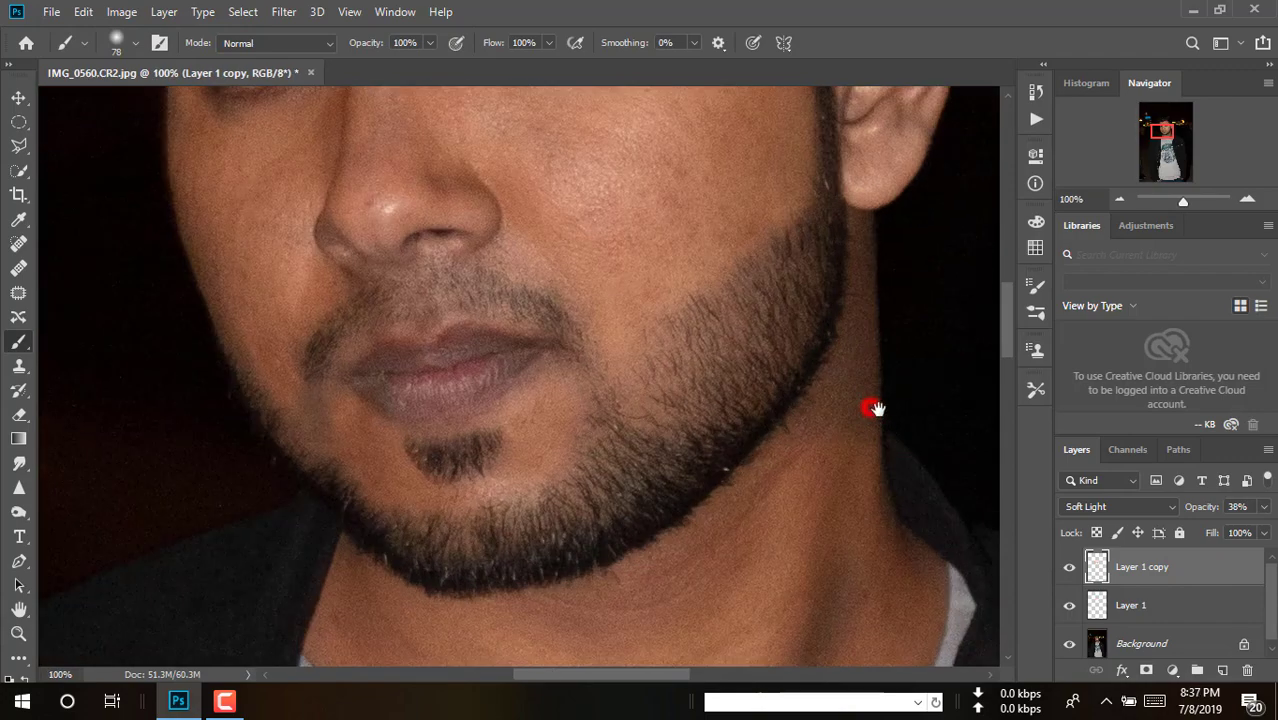
ctrl+click(867, 360)
drag(867, 360, 789, 465)
right_click(798, 463)
mouse_move(909, 425)
mouse_down()
mouse_move(926, 423)
mouse_move(913, 422)
mouse_up()
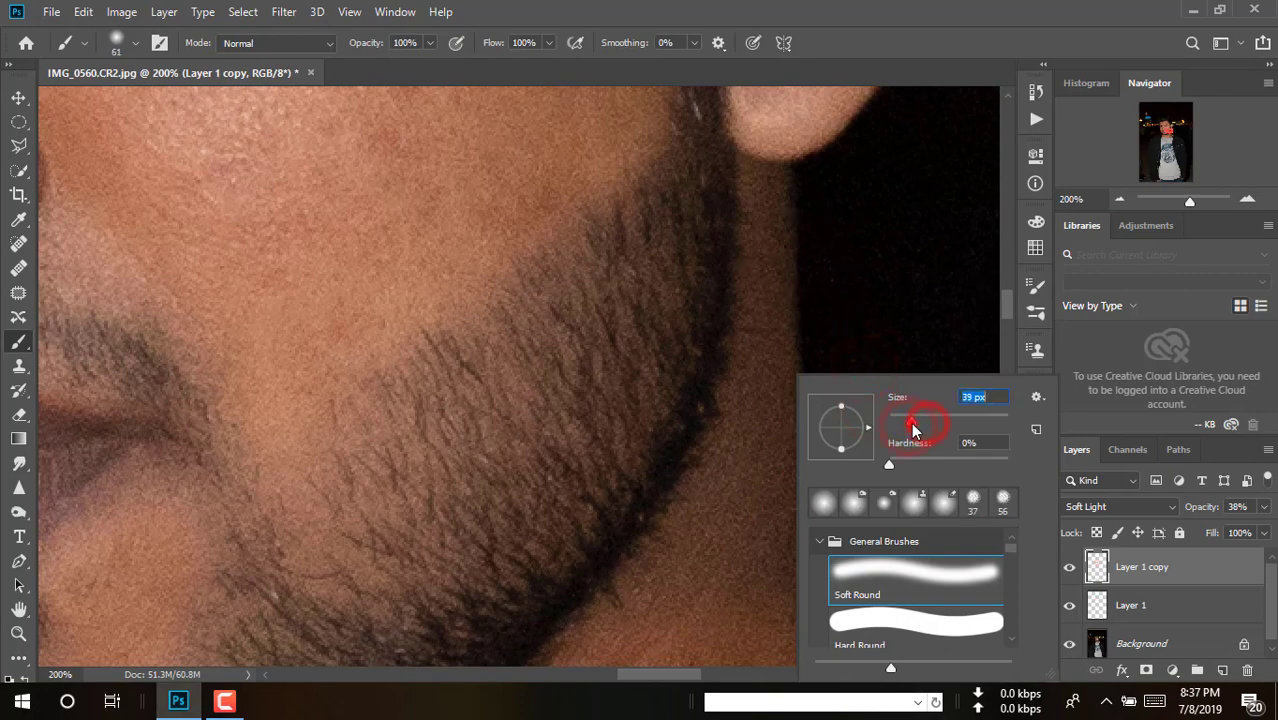
click(764, 180)
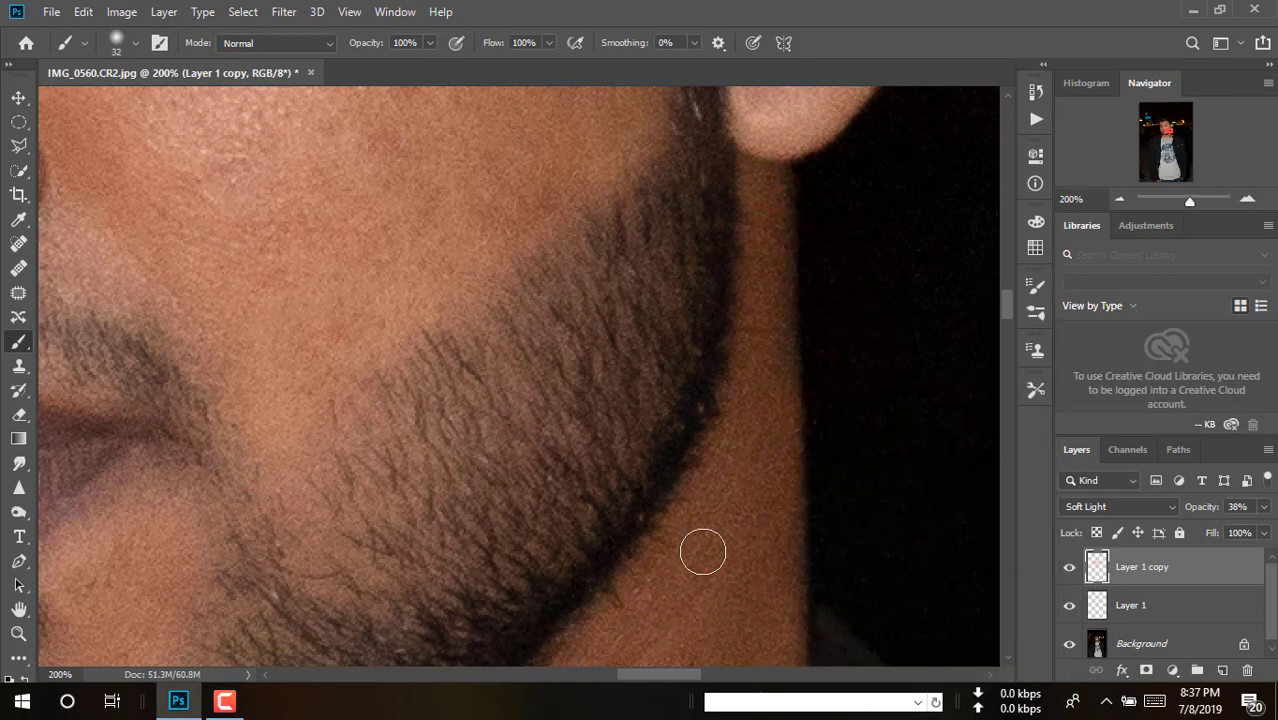
Step: Paint skin tone over the ear and the temple beside the eye
drag(716, 500, 723, 404)
drag(723, 404, 708, 556)
click(708, 559)
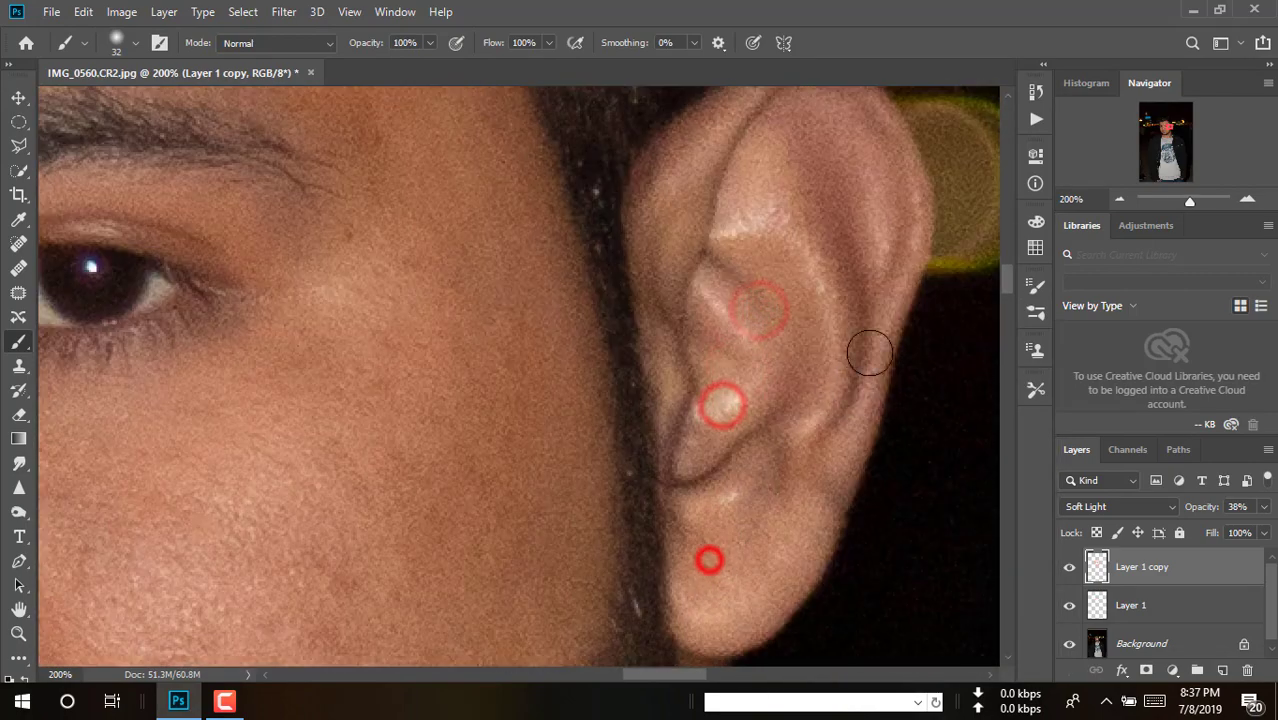
alt+click(822, 340)
click(739, 293)
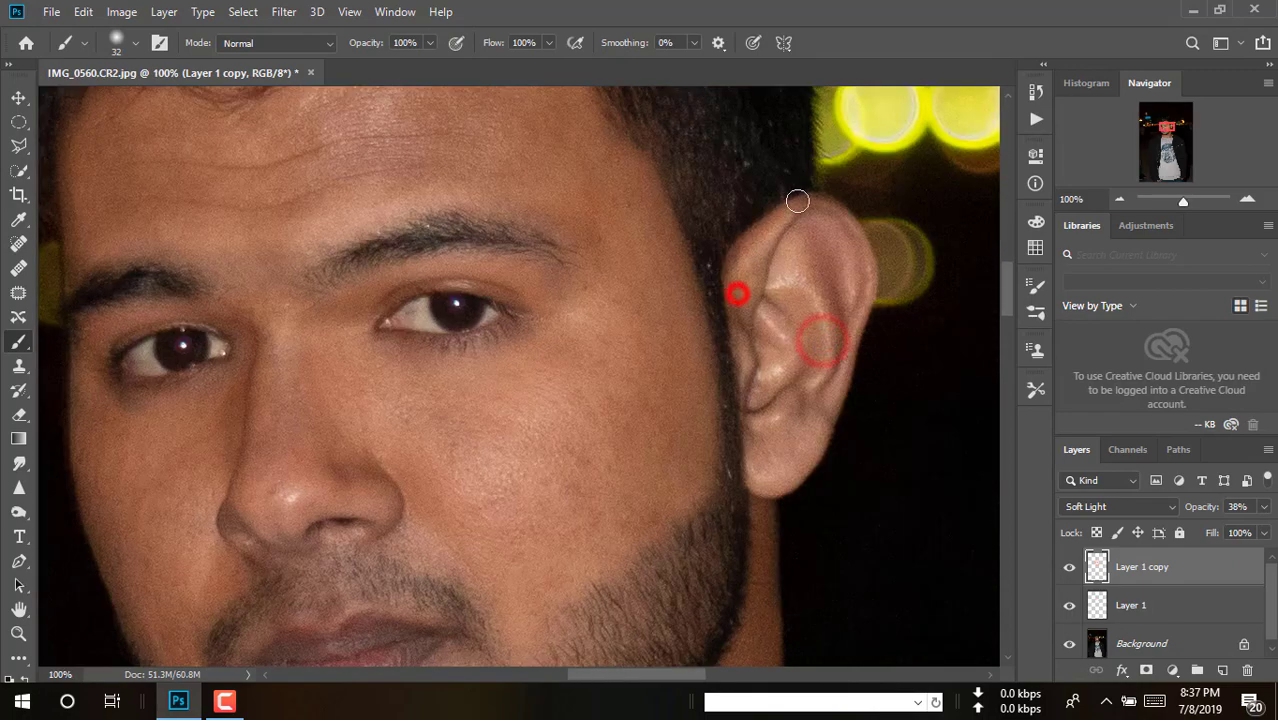
alt+click(856, 368)
drag(859, 491, 836, 260)
drag(784, 166, 771, 495)
click(647, 431)
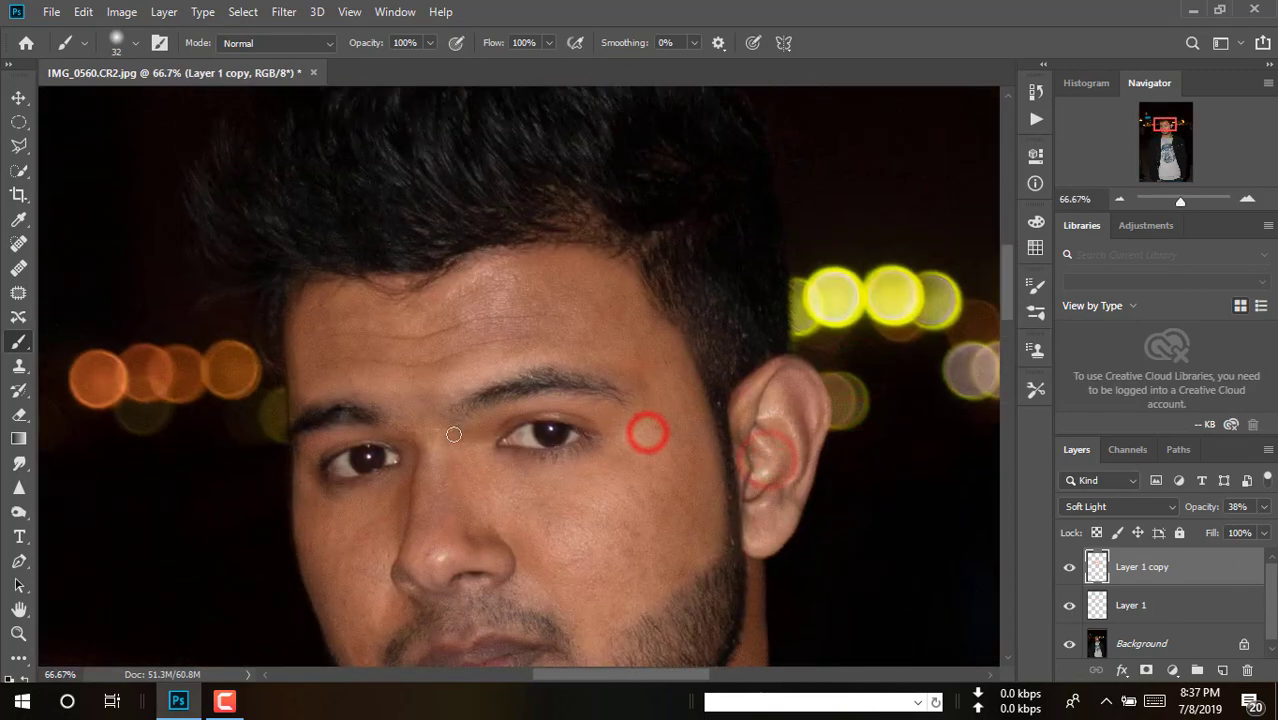
Step: Enlarge the brush to 56 px and paint skin tone between the eyebrows and beside the corner of the mouth
right_click(428, 436)
click(552, 416)
click(401, 402)
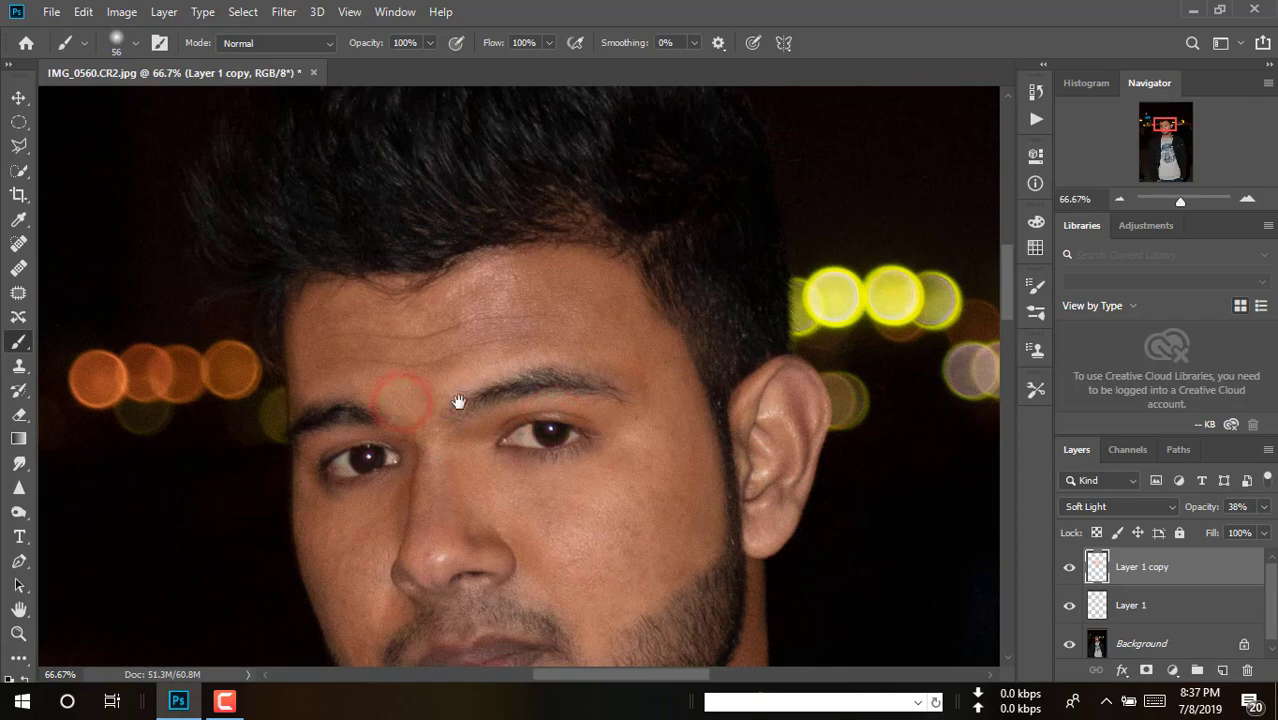
drag(450, 424, 465, 189)
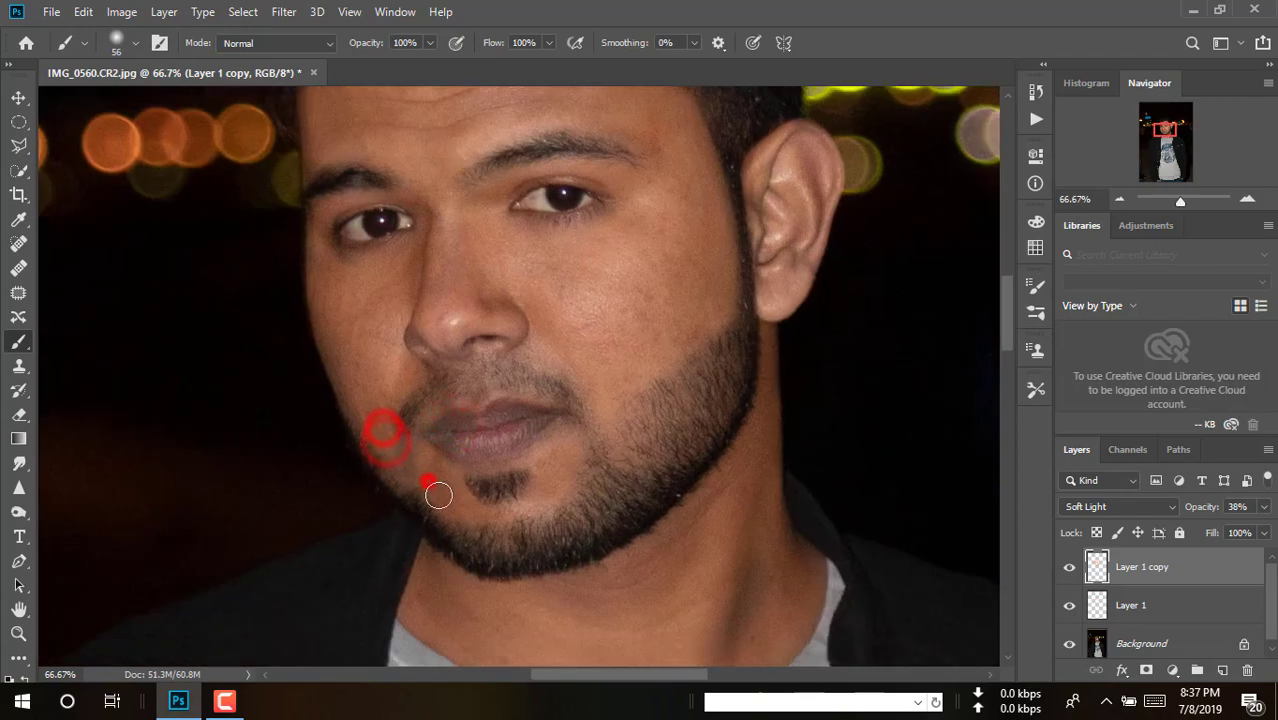
Step: Paint skin tone on the exposed hand at the jeans pocket with the brush set to 28 px
drag(438, 495, 420, 150)
drag(662, 525, 610, 280)
drag(820, 605, 760, 380)
mouse_move(760, 420)
mouse_down()
mouse_move(765, 454)
mouse_move(700, 250)
mouse_up()
mouse_move(676, 420)
mouse_down()
mouse_move(739, 476)
mouse_move(772, 533)
mouse_up()
right_click(620, 428)
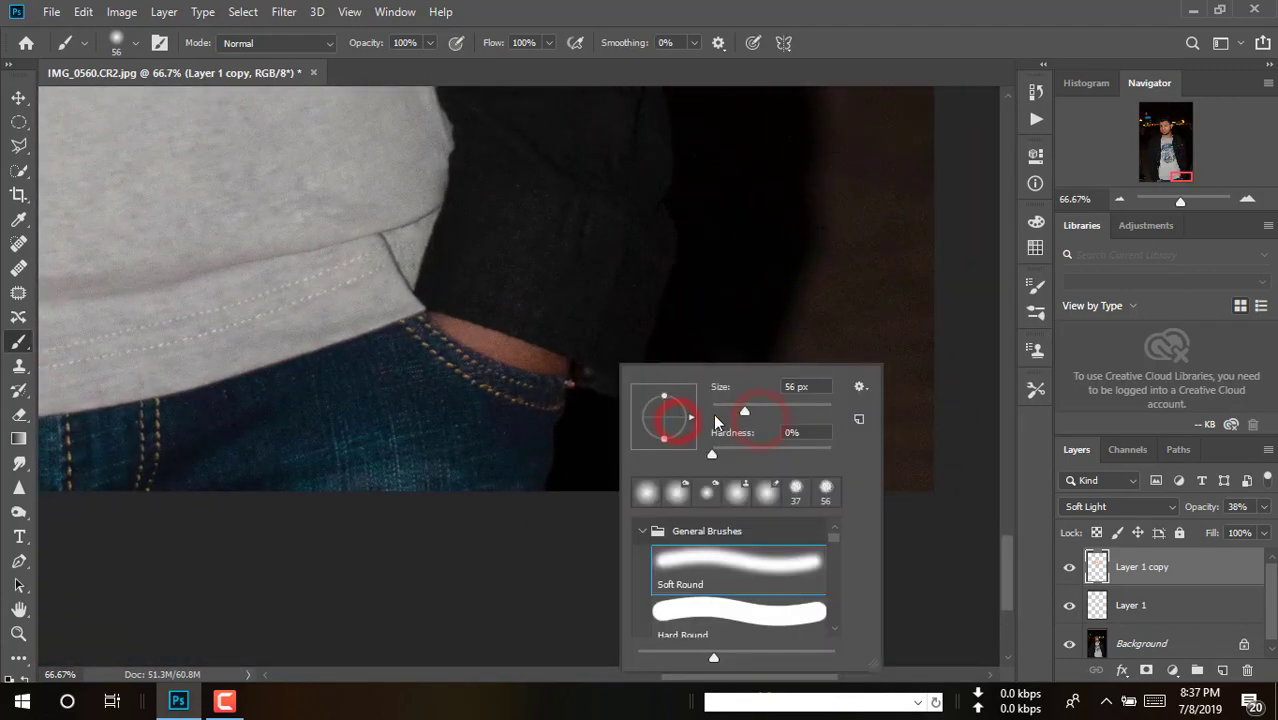
click(471, 342)
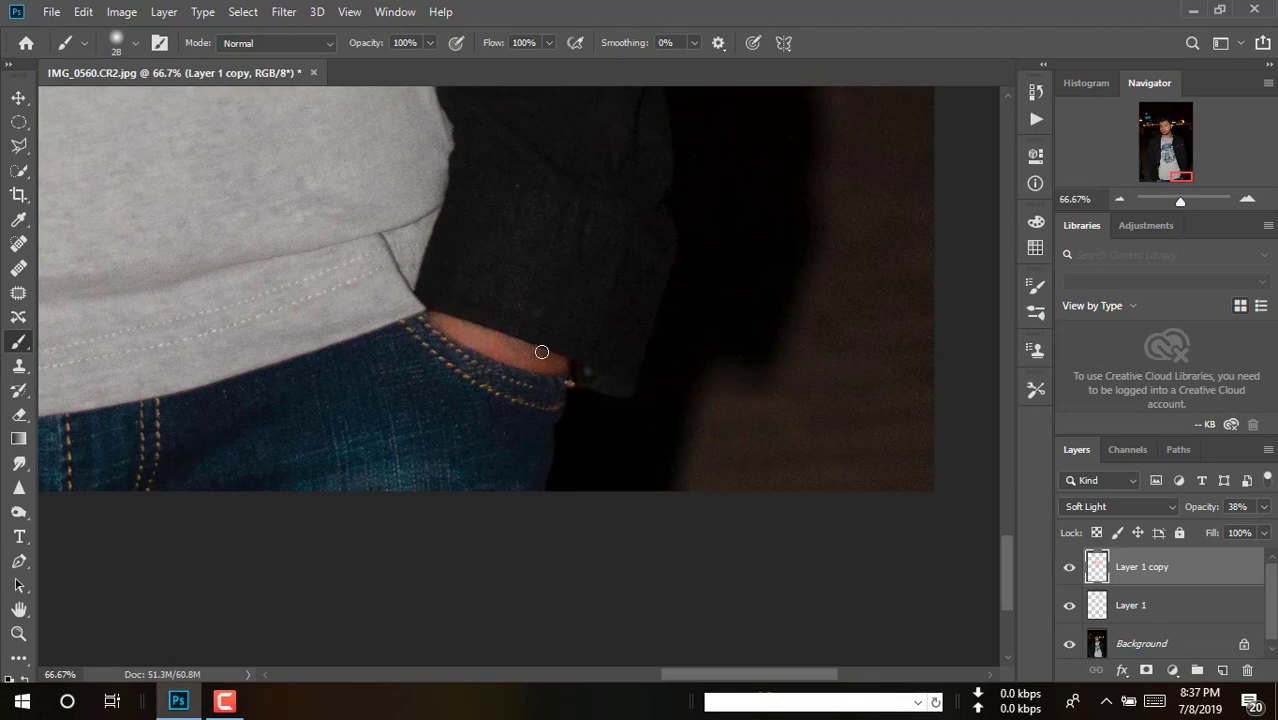
Step: Paint skin tone on the other hand, beside the black wristband
drag(359, 340, 780, 506)
drag(508, 408, 850, 335)
drag(656, 305, 914, 262)
drag(513, 456, 445, 527)
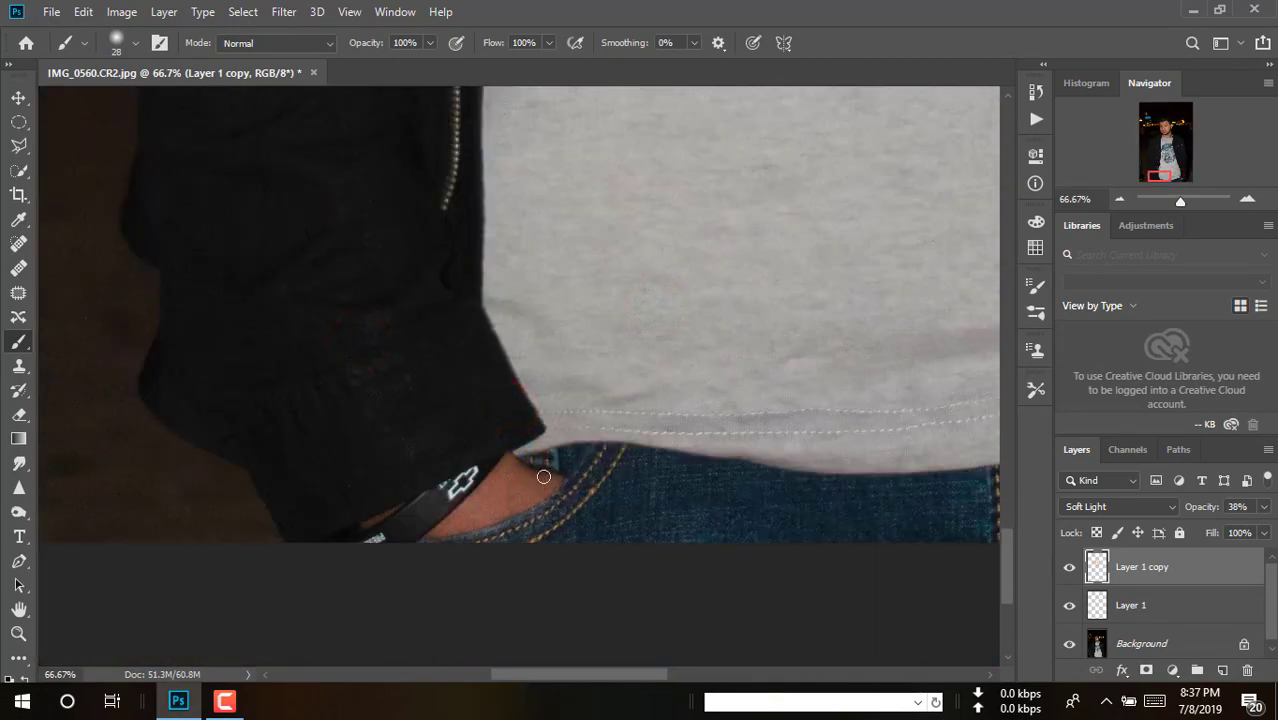
Step: Set the brush to 59 px and paint more skin tone over the neck above the shirt collar
alt+click(625, 434)
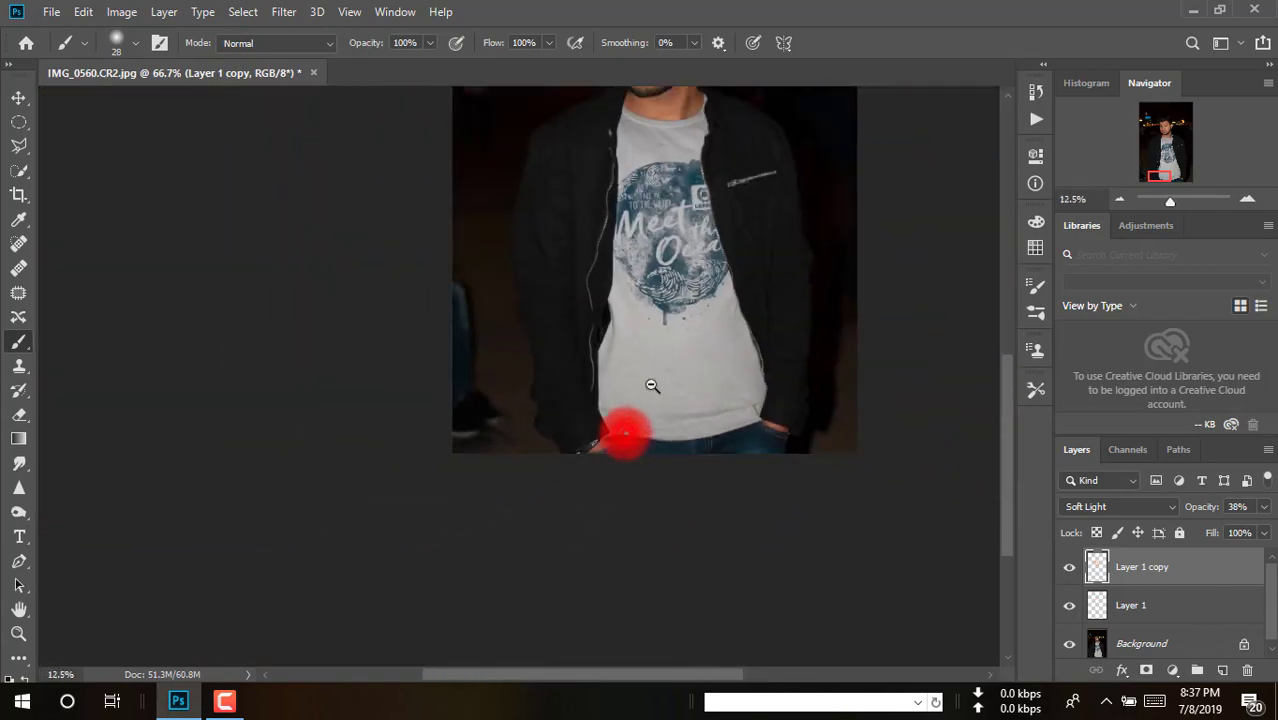
drag(705, 240, 810, 440)
right_click(697, 271)
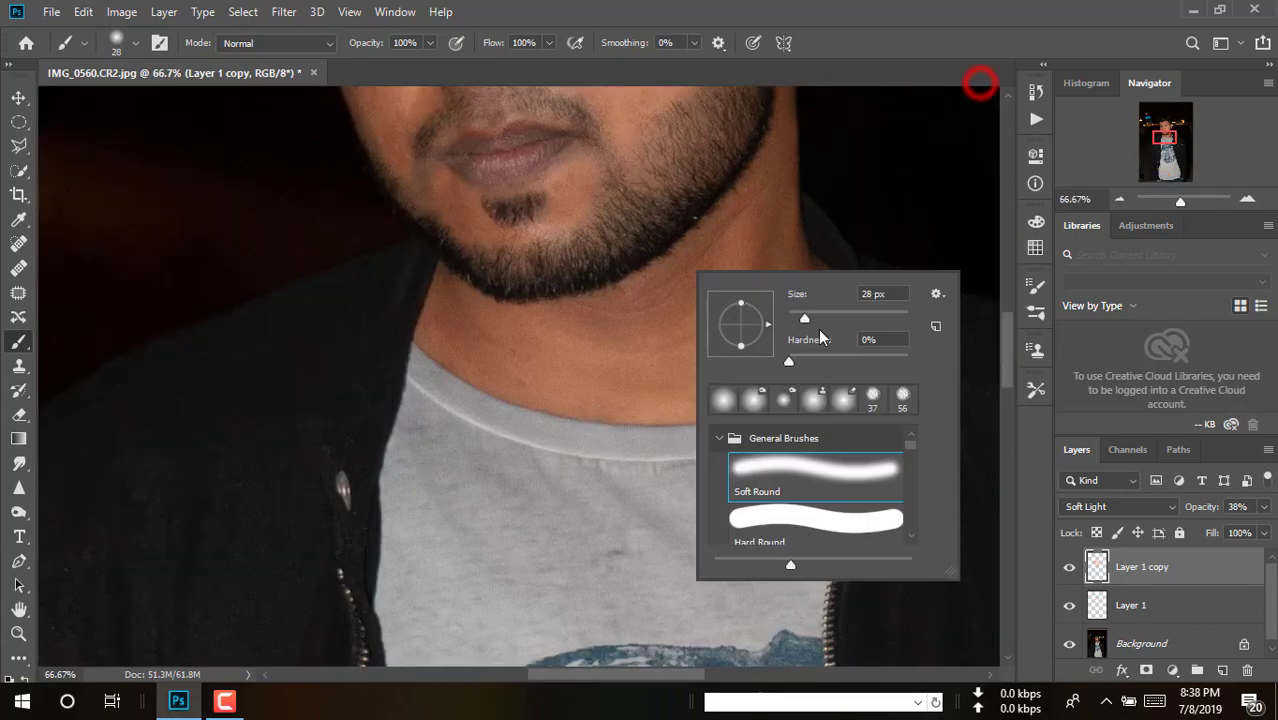
click(826, 317)
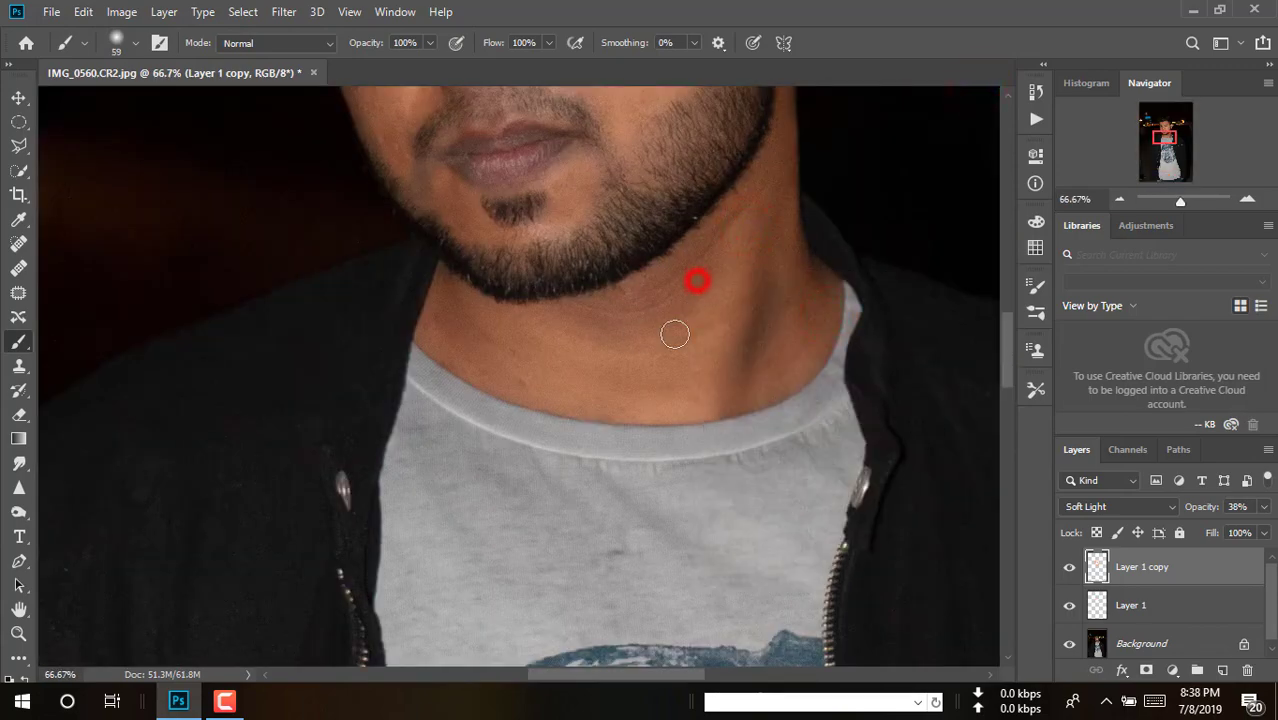
drag(688, 334, 742, 362)
Step: Switch the Layer 1 copy to Normal blending and touch up the skin tone over the neck and face
click(1140, 506)
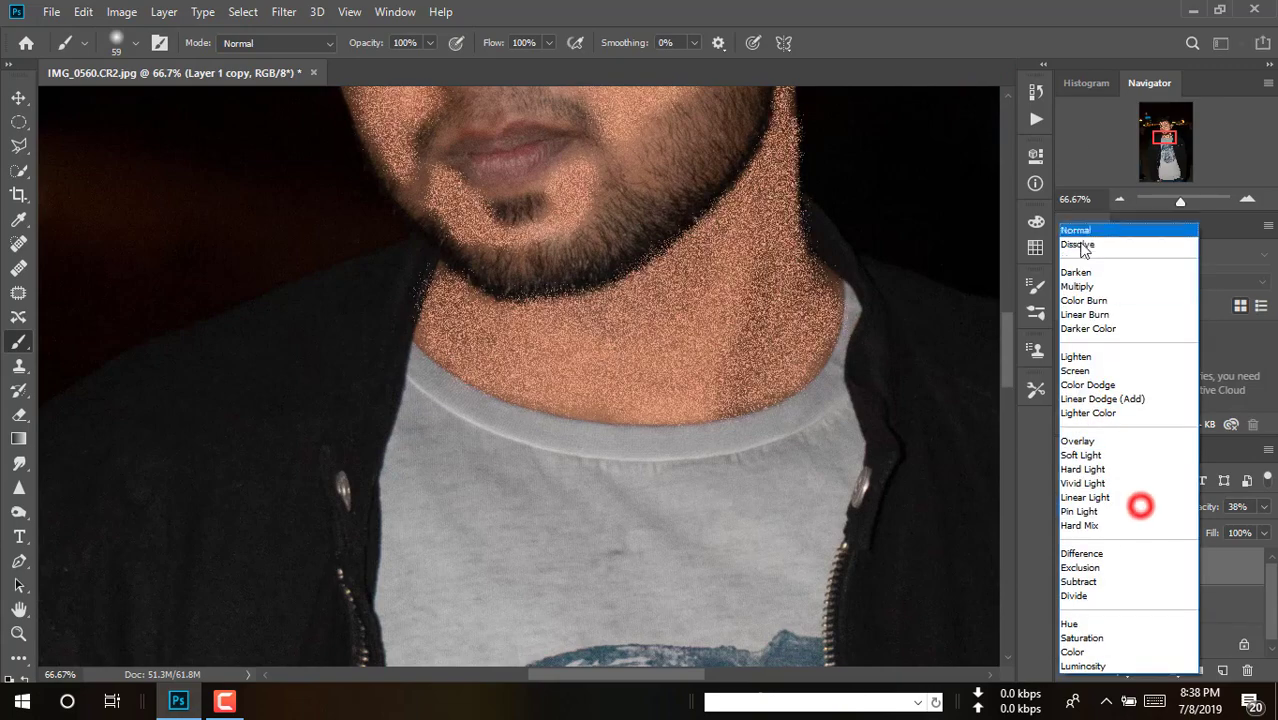
click(1081, 227)
drag(774, 260, 807, 357)
drag(638, 204, 683, 494)
mouse_move(690, 314)
mouse_down()
mouse_move(596, 277)
mouse_move(559, 313)
mouse_move(505, 273)
mouse_move(498, 308)
mouse_up()
mouse_move(428, 374)
mouse_down()
mouse_move(428, 393)
mouse_move(382, 320)
mouse_move(380, 279)
mouse_up()
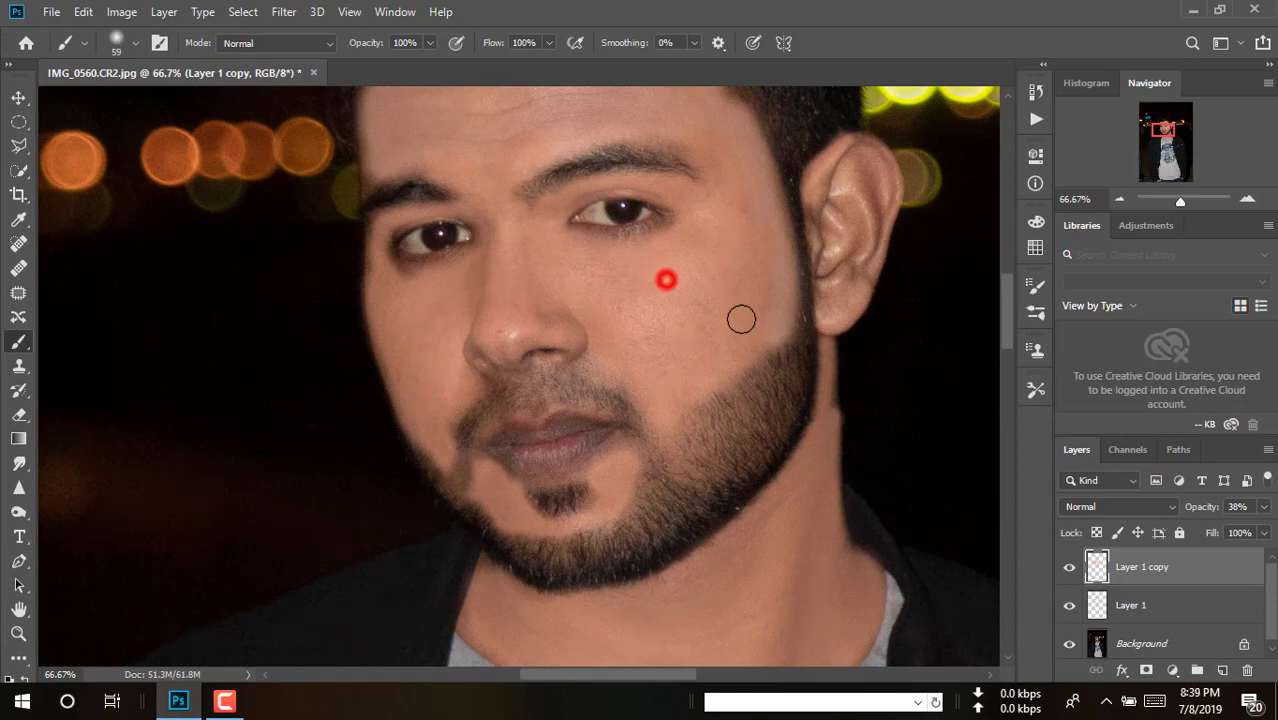
mouse_move(741, 319)
mouse_down()
mouse_move(750, 222)
mouse_move(676, 143)
mouse_up()
drag(670, 190, 590, 337)
mouse_move(636, 462)
mouse_down()
mouse_move(679, 405)
mouse_move(700, 222)
mouse_up()
click(439, 248)
Step: Set the Layer 1 copy back to Soft Light and lower its saturation to -31 with Hue/Saturation
click(1134, 511)
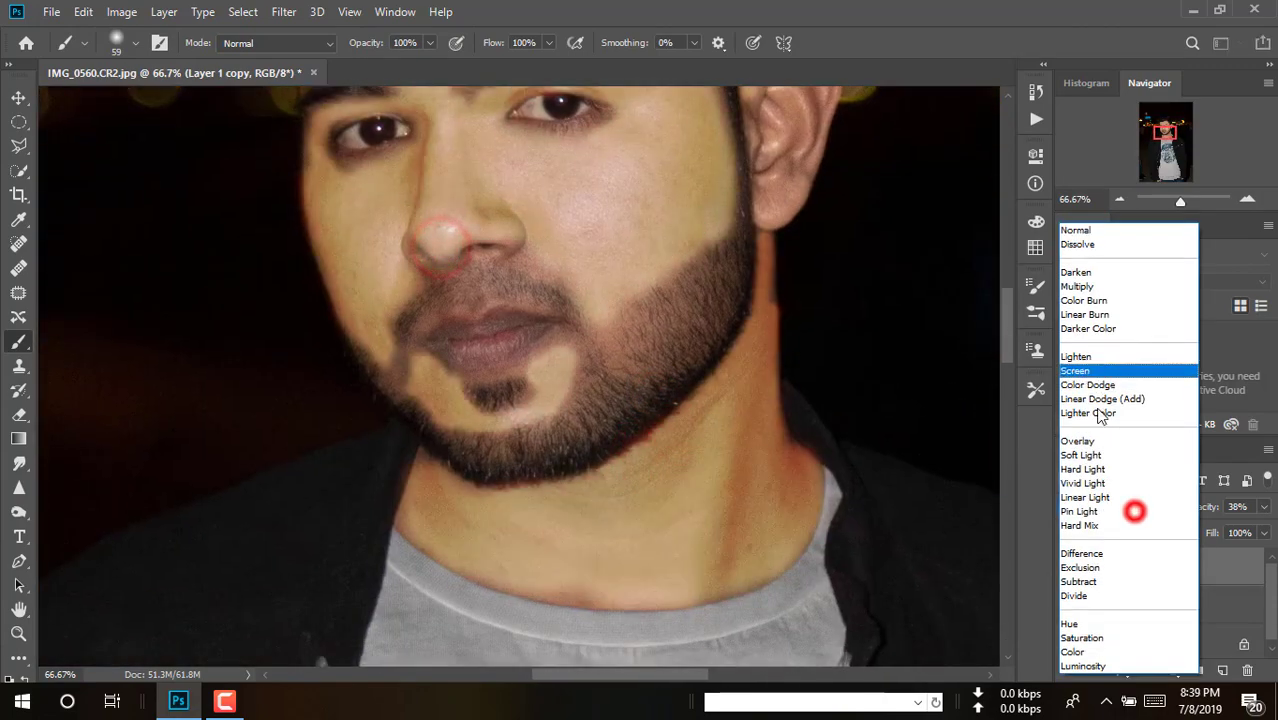
click(1083, 455)
alt+click(738, 386)
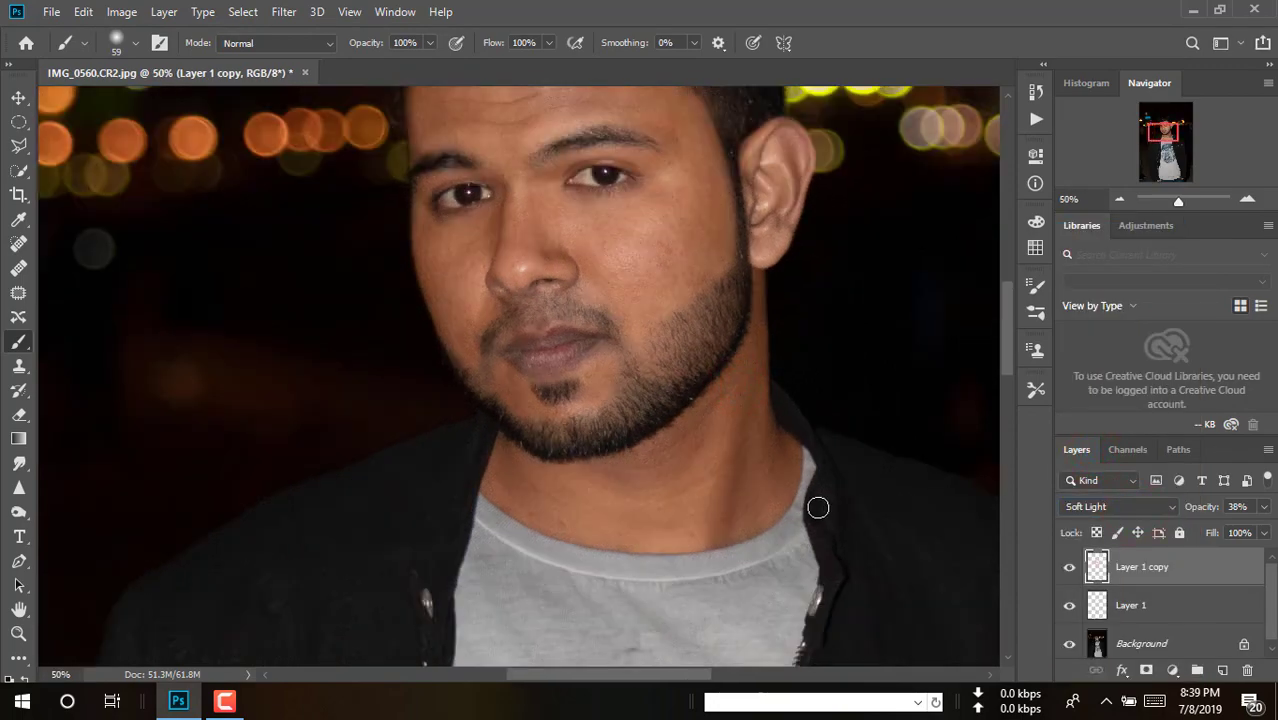
key(ctrl+u)
drag(846, 303, 820, 320)
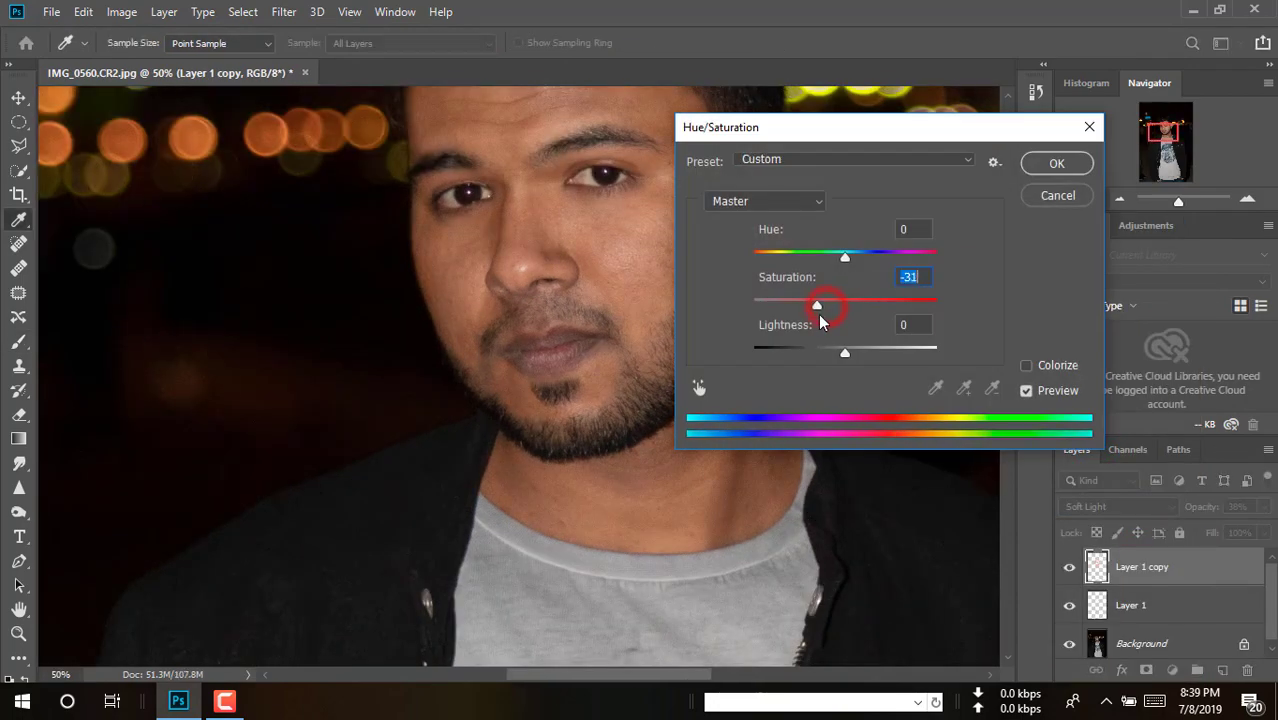
click(1036, 160)
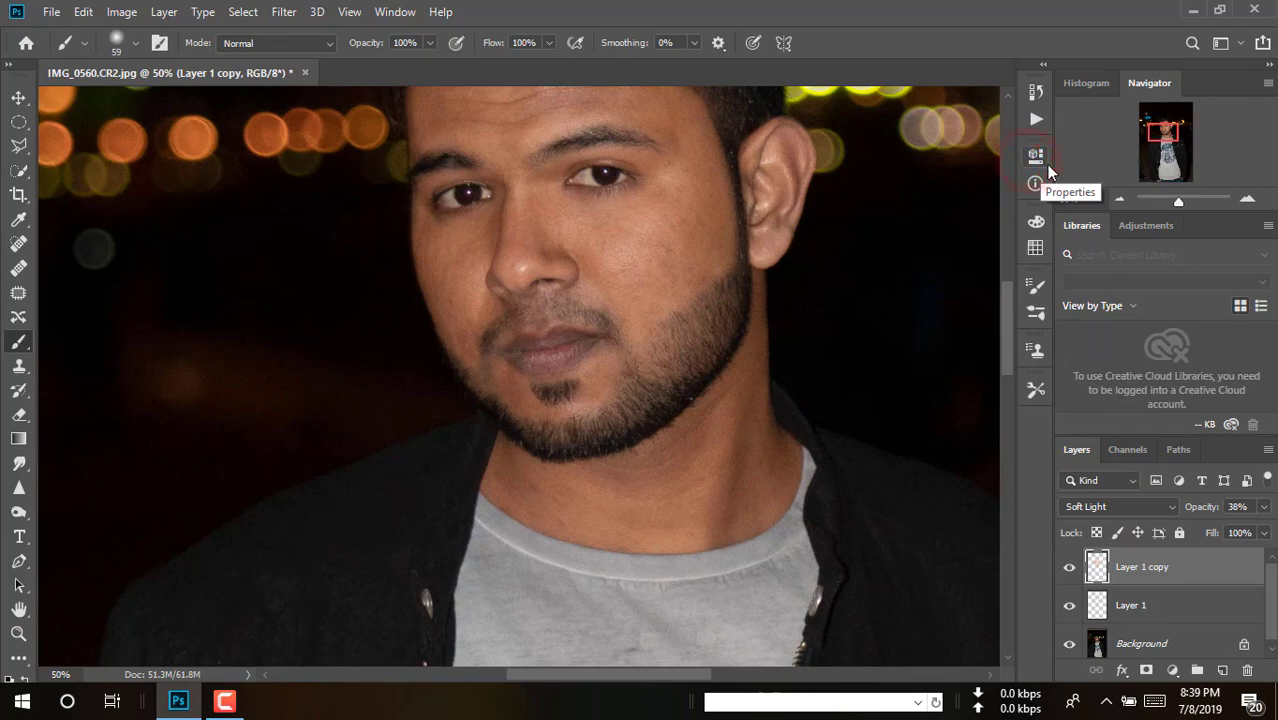
Step: Brighten the Layer 1 copy with Levels by setting the midtone input level to 1.30
key(ctrl+l)
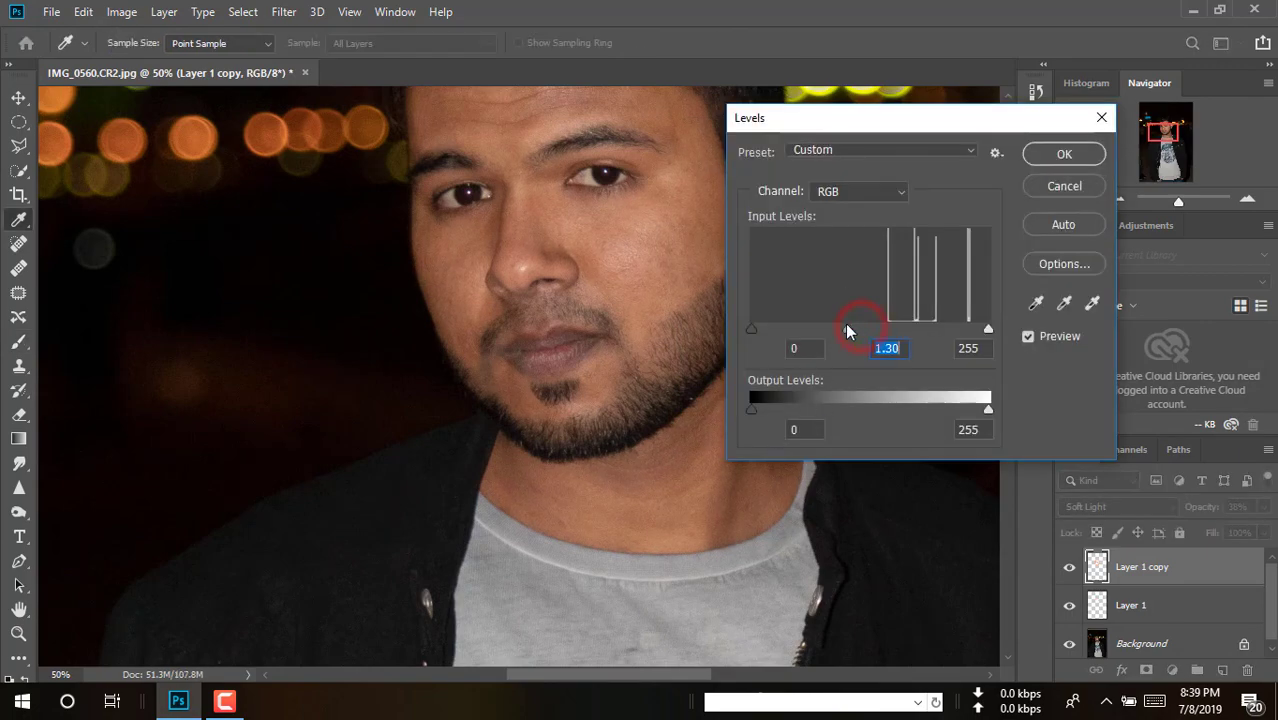
key(Return)
Step: Compare the whole portrait with the Layer 1 copy and Layer 1 skin tone hidden and shown
alt+click(773, 314)
alt+click(775, 315)
alt+click(787, 365)
drag(795, 478, 777, 308)
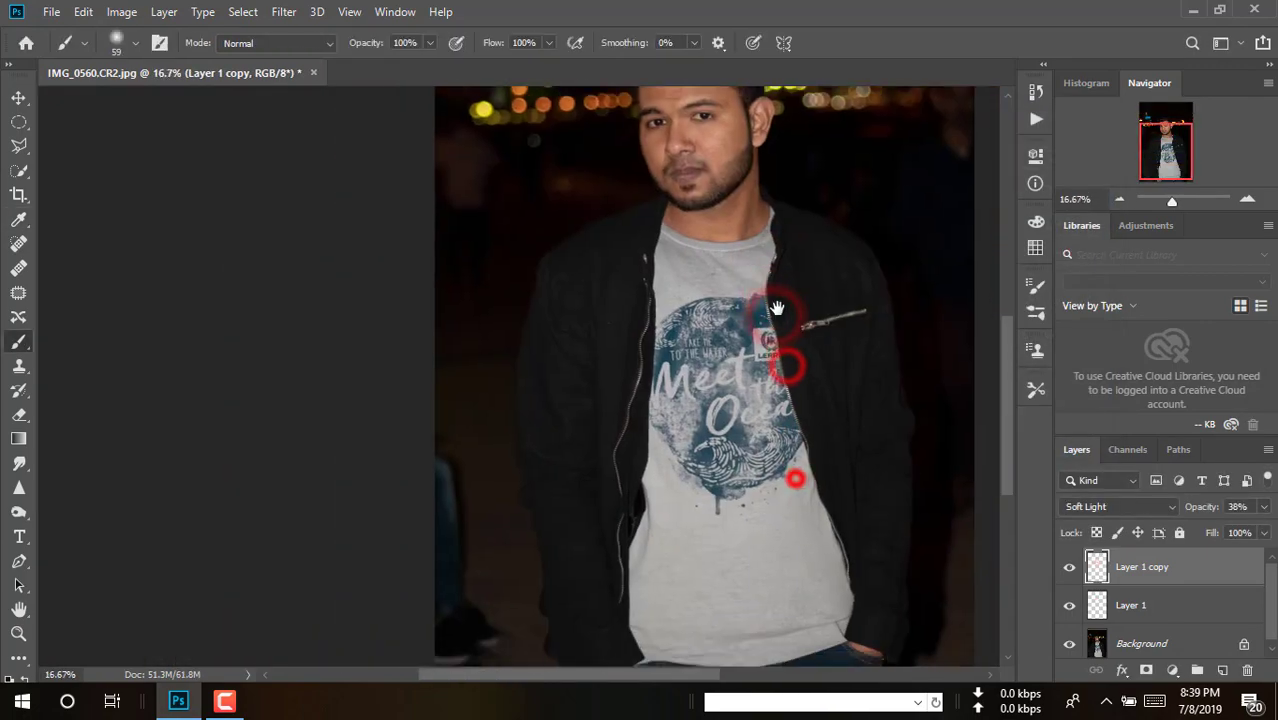
alt+click(787, 314)
click(1069, 575)
click(1069, 575)
click(1069, 606)
click(1069, 606)
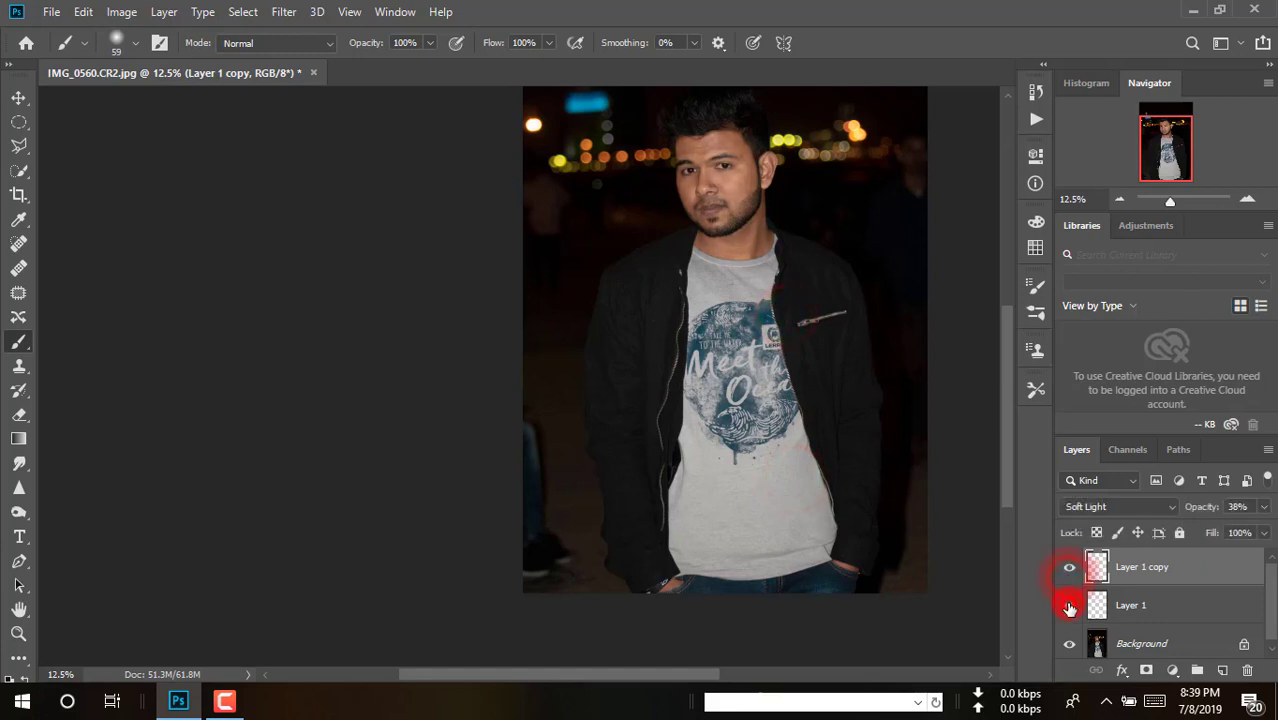
Step: Set the opacity of the Layer 1 copy to 25% and of Layer 1 to 41%
click(1122, 603)
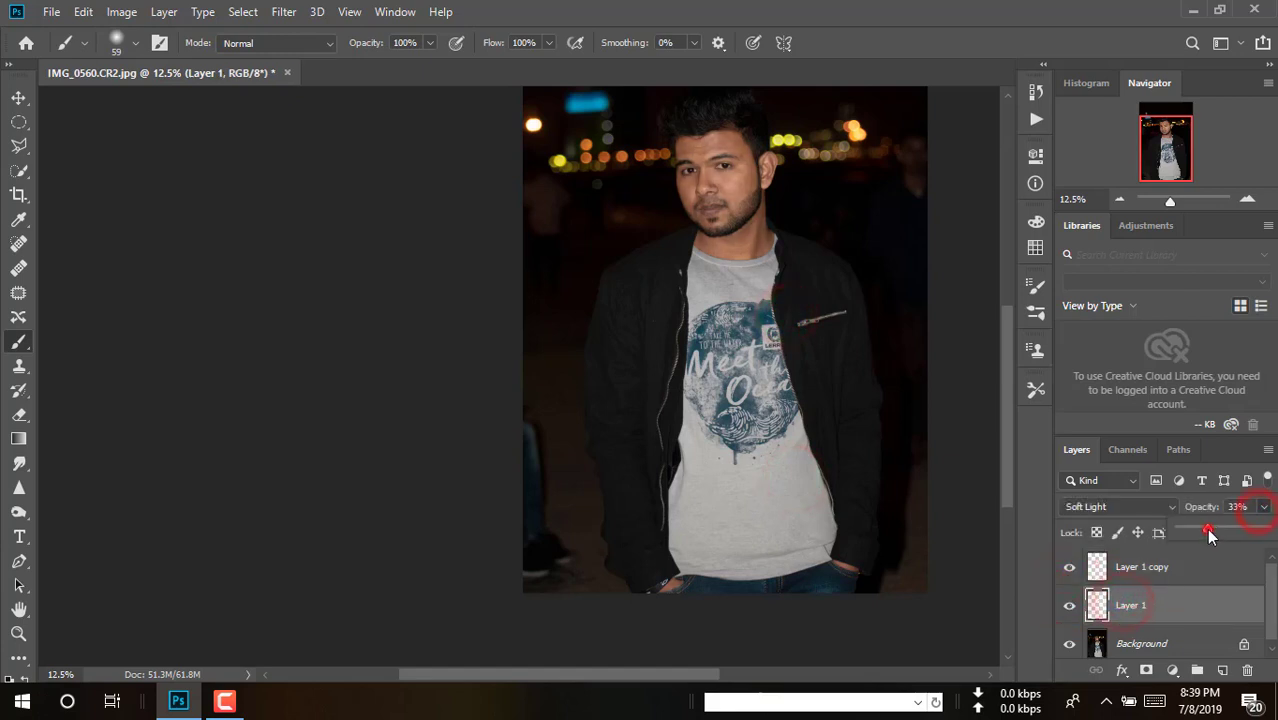
click(1188, 578)
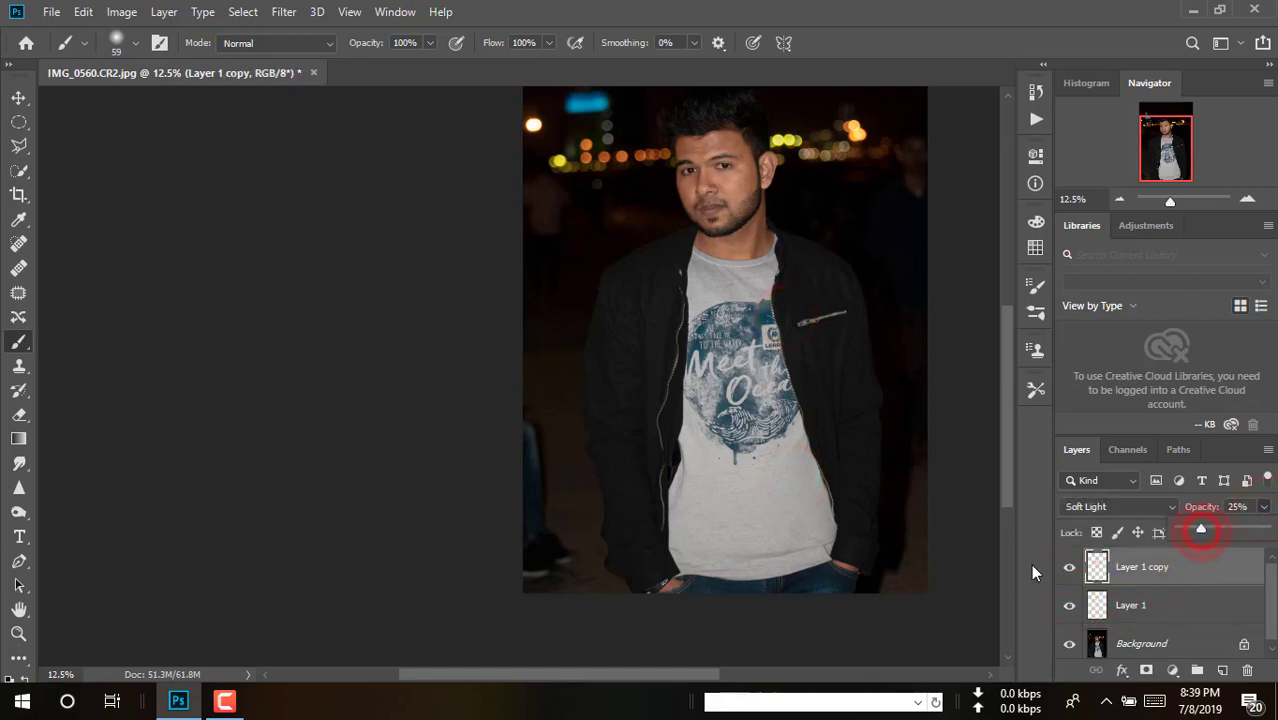
click(1158, 606)
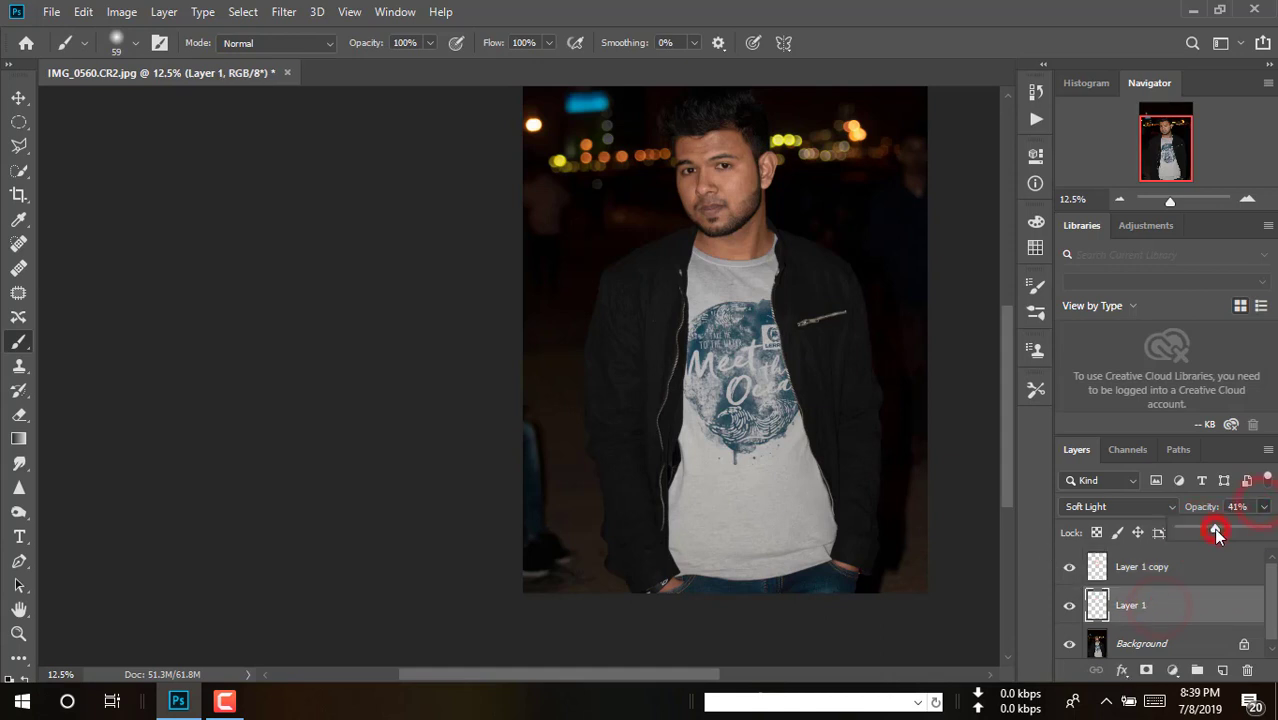
click(1198, 576)
click(1179, 616)
Step: Merge the Layer 1 copy, Layer 1 and Background into a single layer
click(1184, 573)
shift+click(1178, 641)
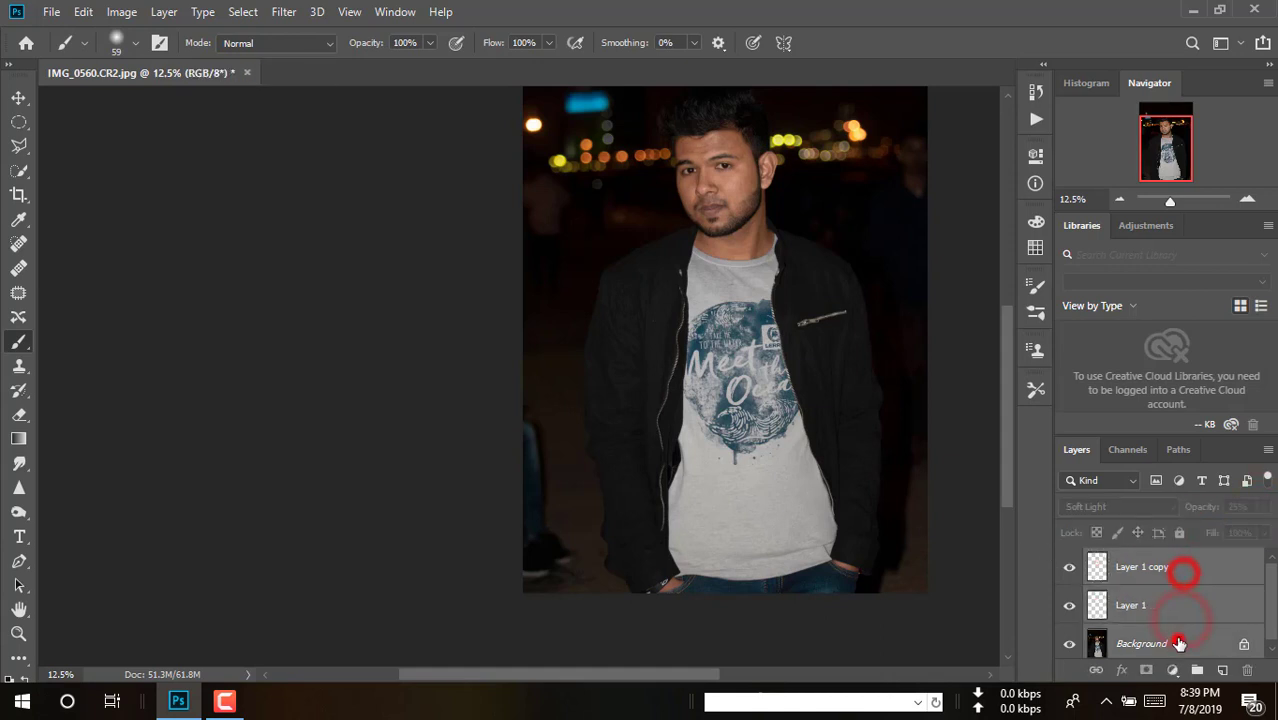
key(ctrl+r)
key(ctrl+r)
key(ctrl+e)
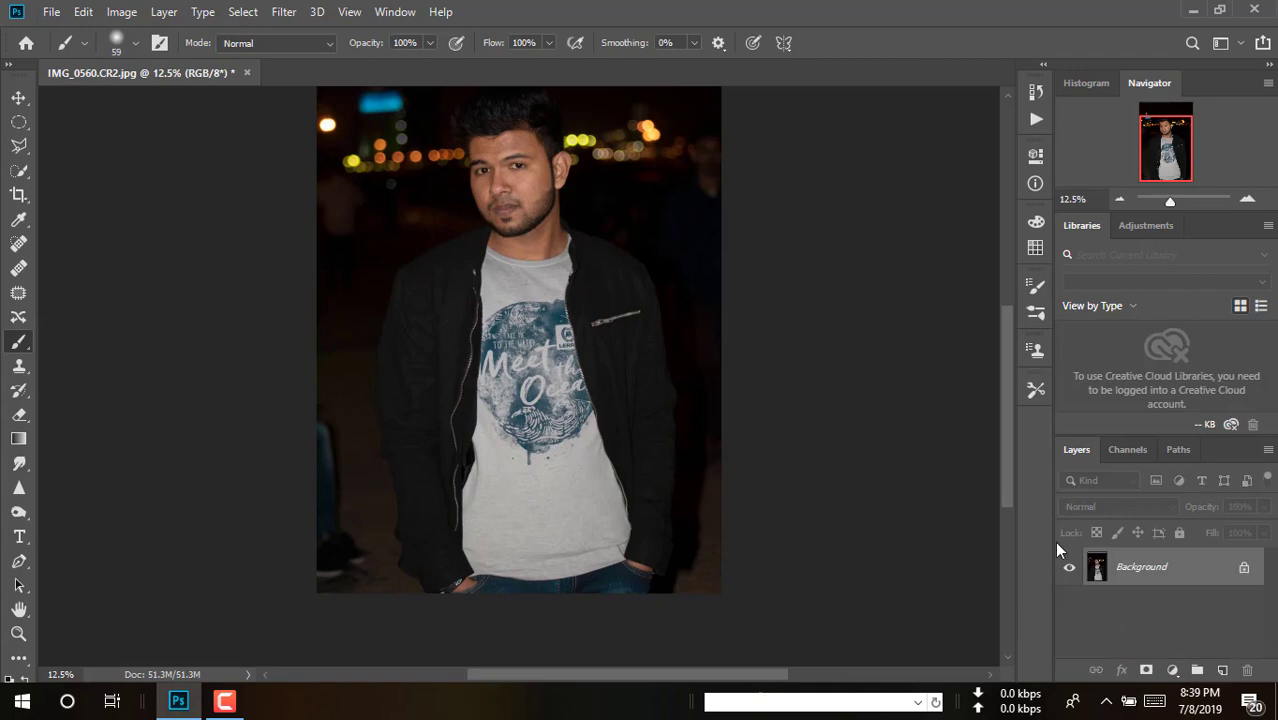
Step: Duplicate the merged Background onto a new layer for smoothing the face
key(j)
drag(499, 305, 563, 425)
ctrl+click(513, 222)
ctrl+click(685, 229)
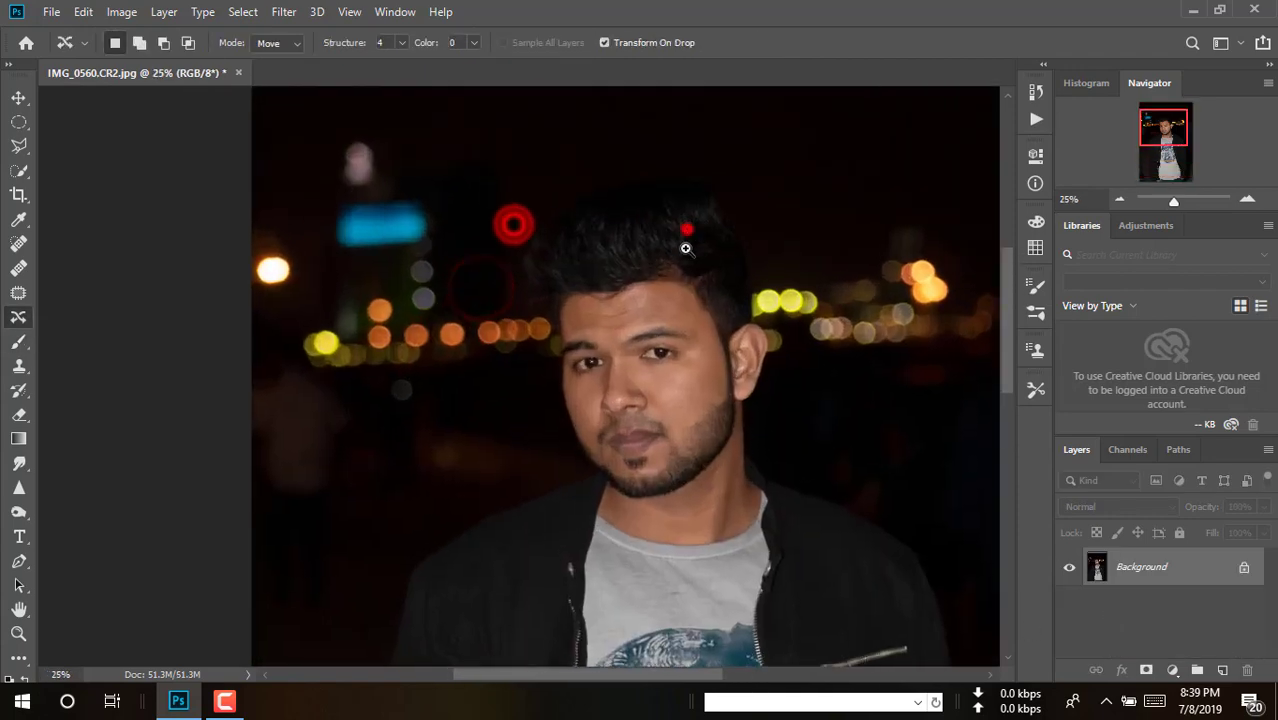
ctrl+click(699, 394)
ctrl+click(722, 438)
key(ctrl+j)
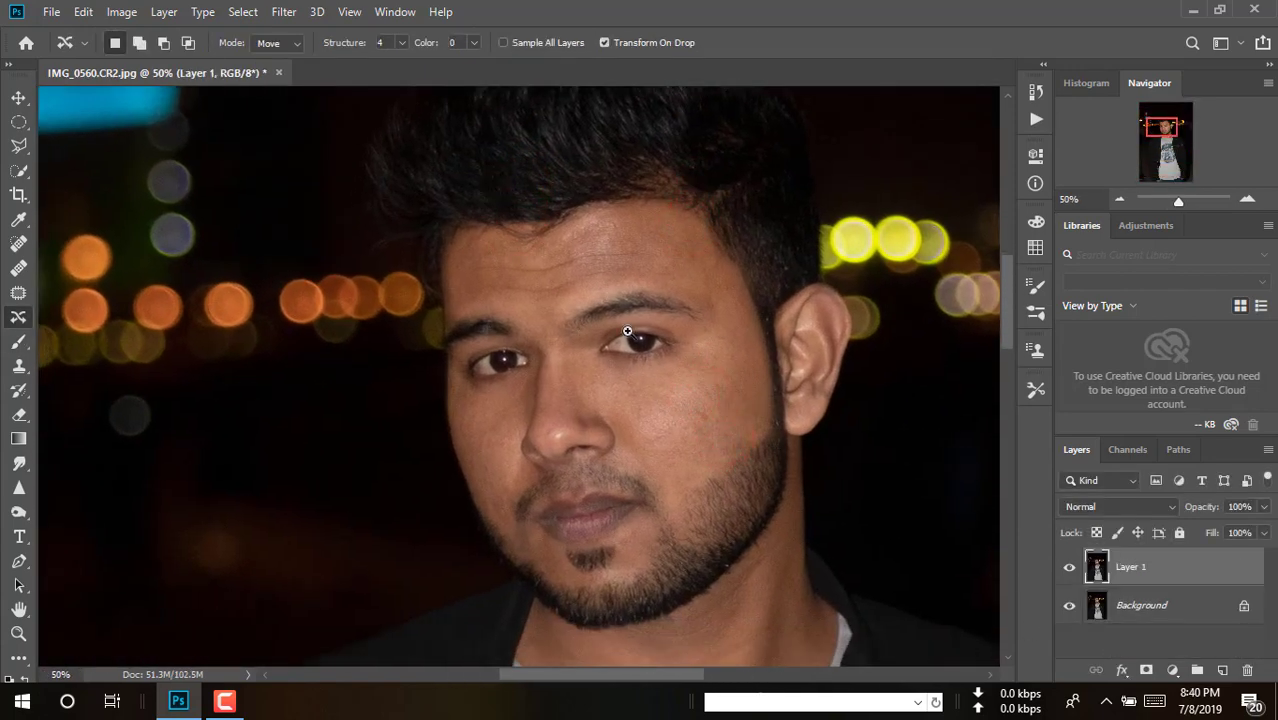
Step: Choose the Smudge tool with the Skin smooth brush 1 preset for working on the face
ctrl+click(627, 330)
ctrl+click(688, 371)
click(19, 463)
right_click(659, 209)
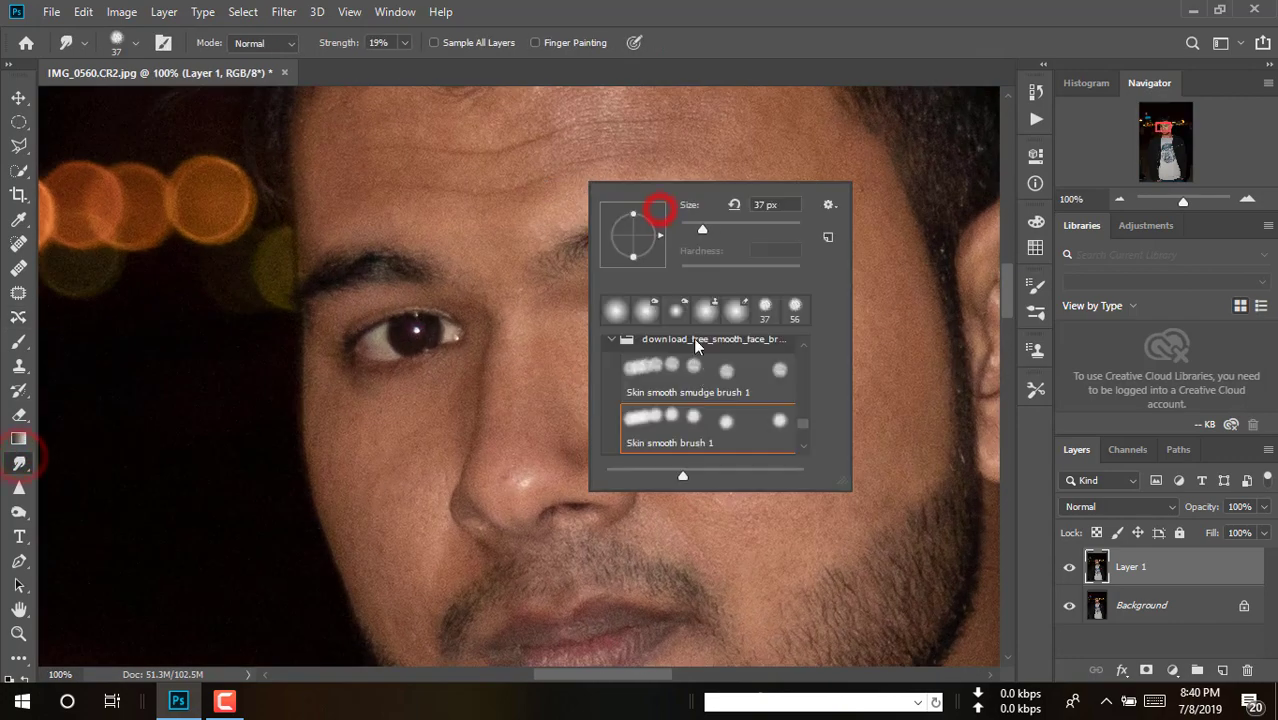
scroll(697, 370, down, 1)
click(649, 376)
click(867, 187)
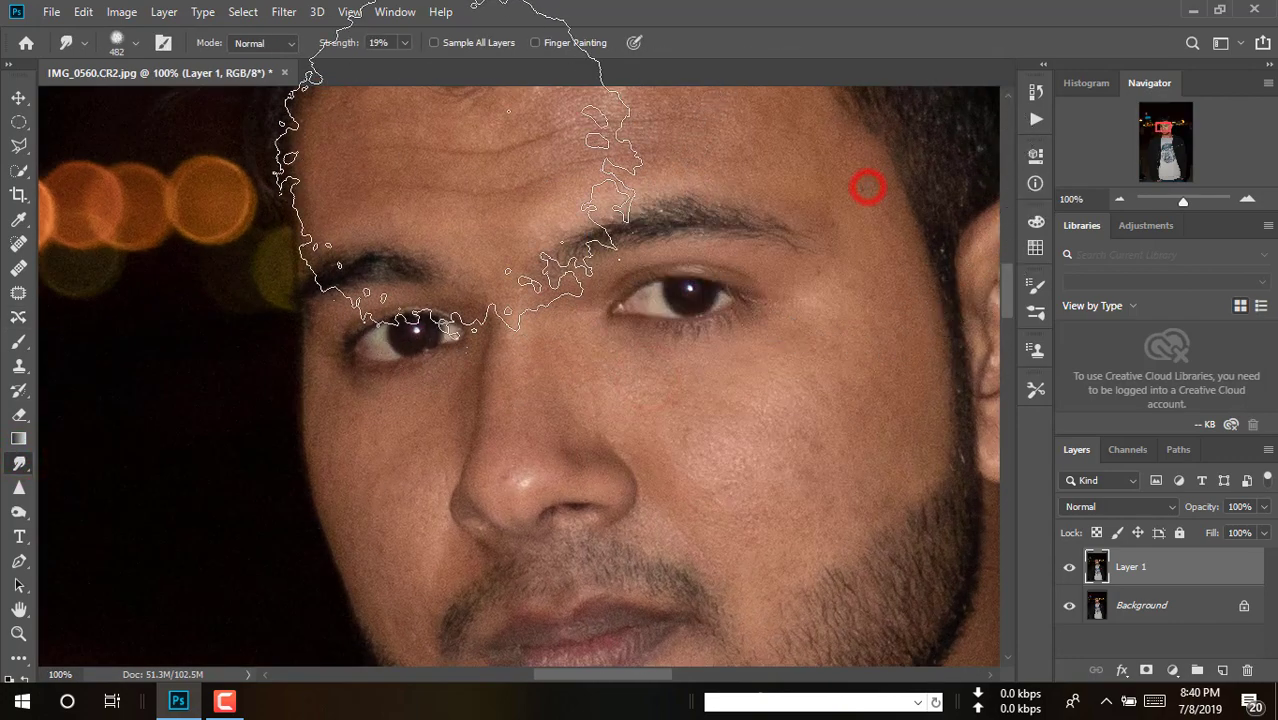
Step: Reduce the smudge brush to 40 px and smooth the upper forehead just below the hairline
click(402, 43)
right_click(632, 207)
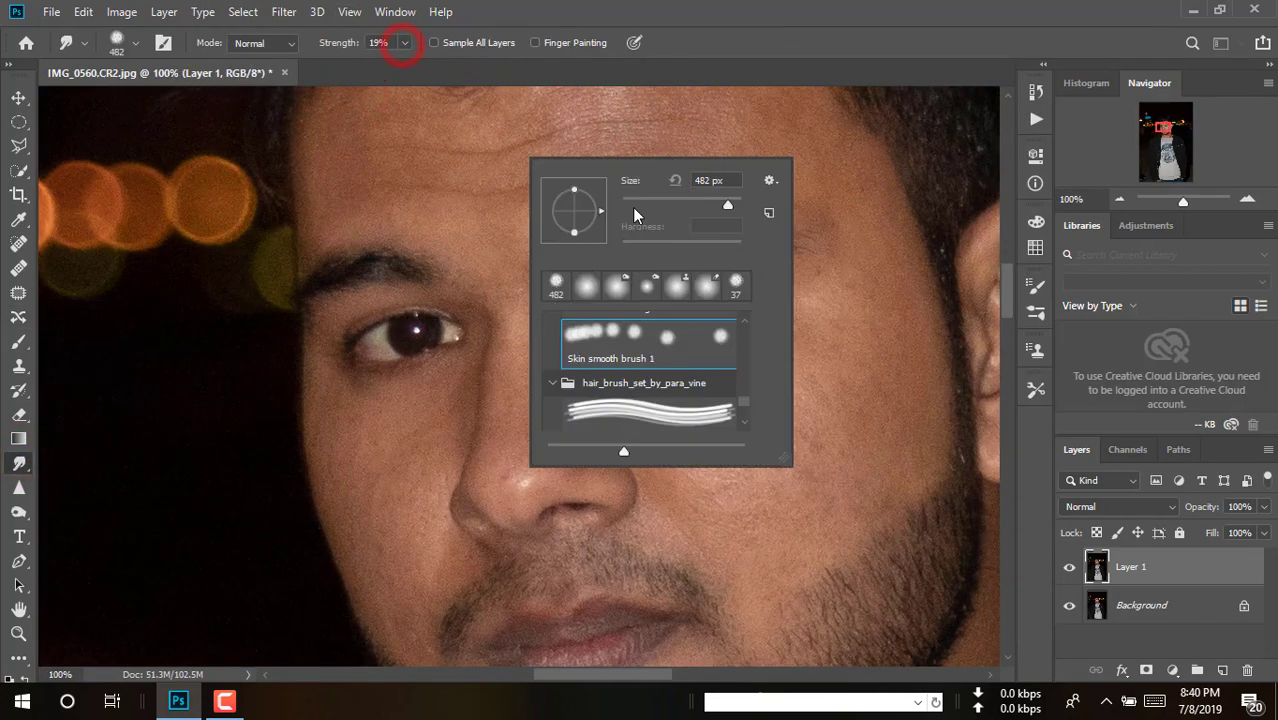
click(659, 205)
click(476, 157)
right_click(624, 219)
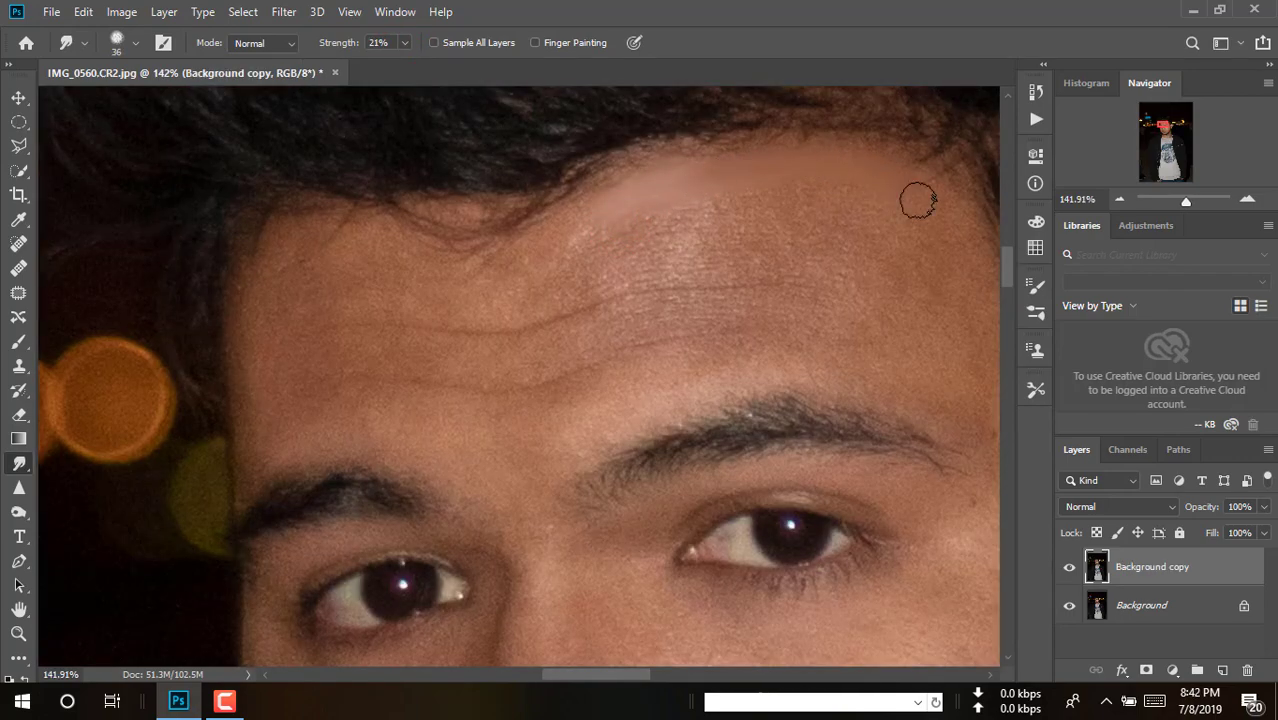
right_click(836, 156)
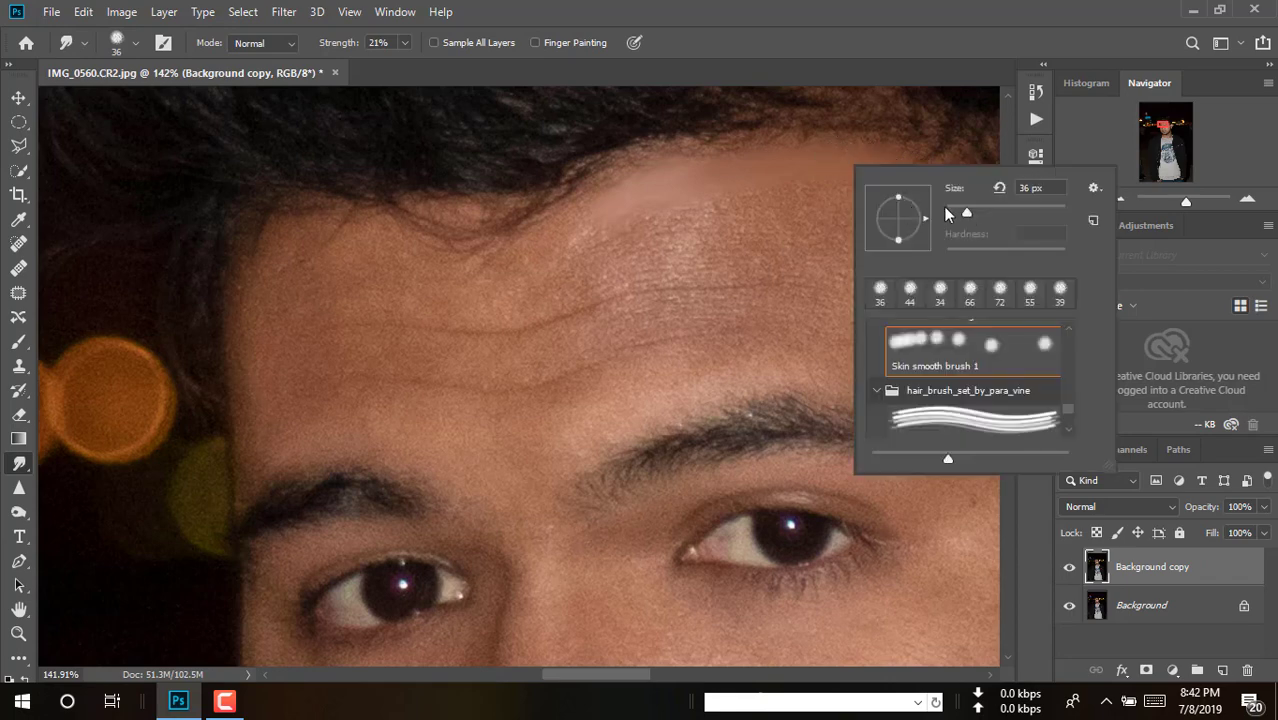
click(803, 203)
Step: Reselect the Skin smooth brush 1 preset, set it to 72 px and smudge the upper forehead towards the temple
right_click(728, 230)
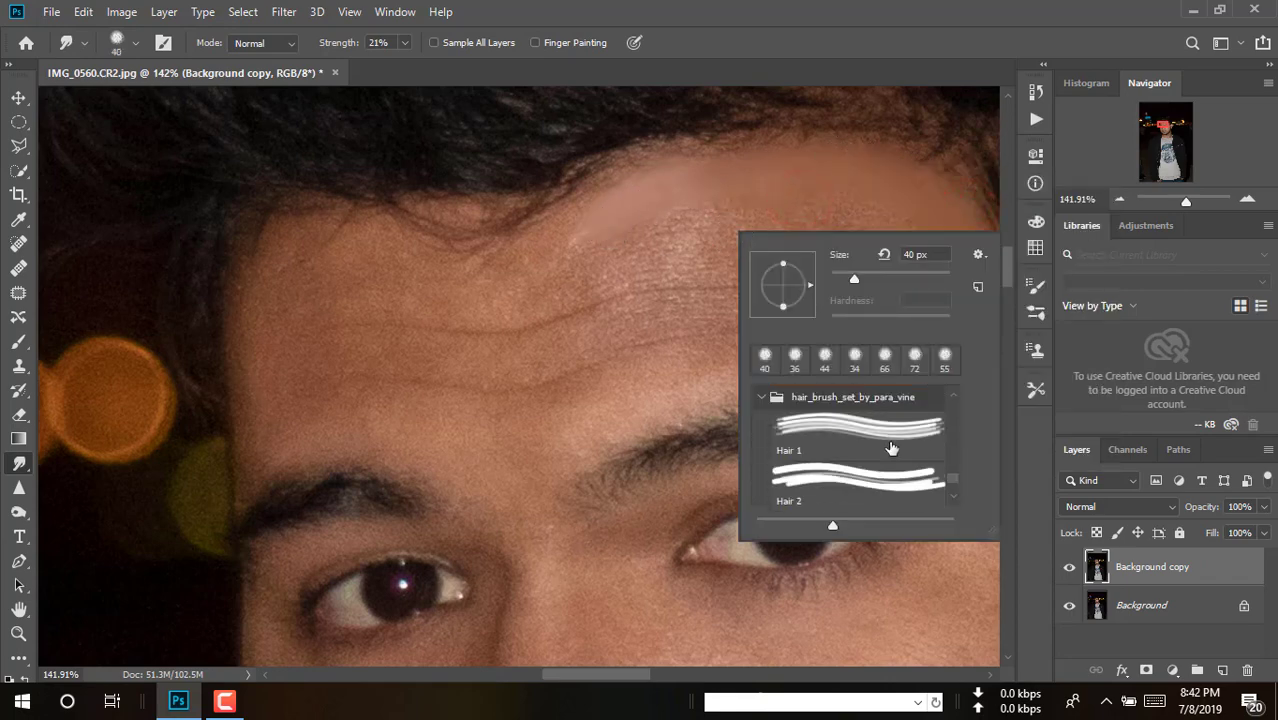
scroll(878, 484, down, 3)
click(763, 494)
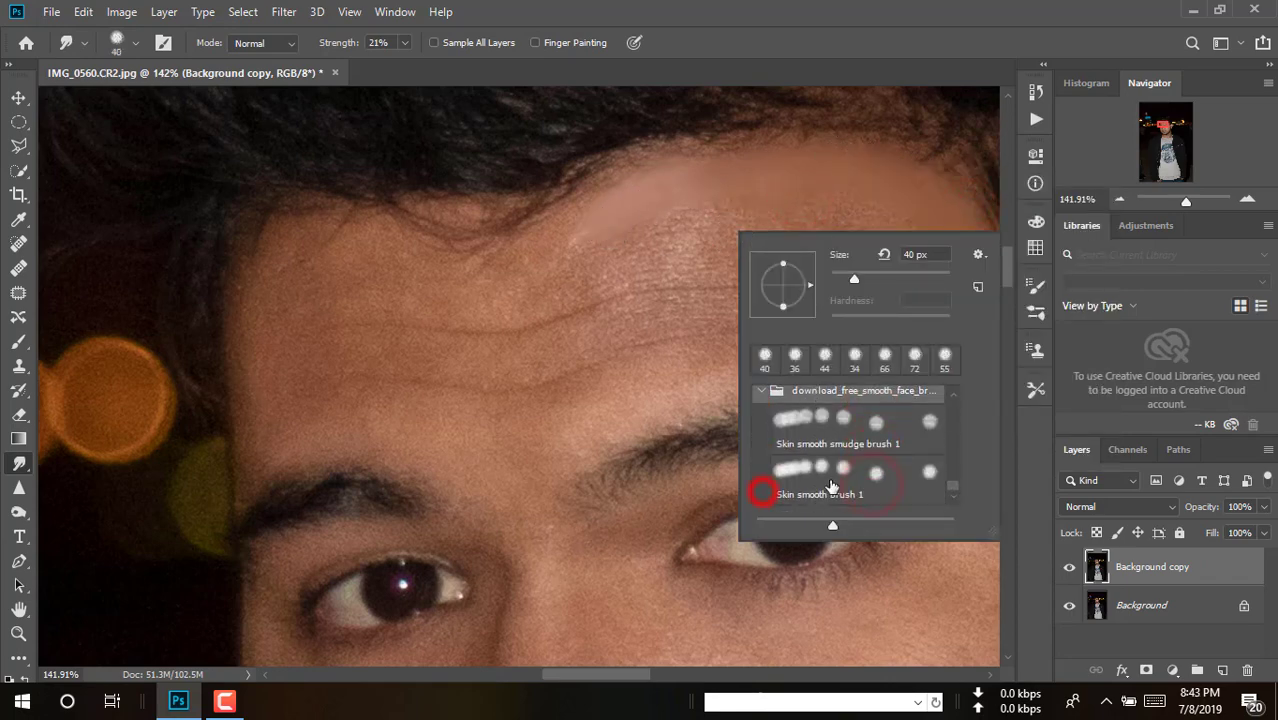
click(858, 478)
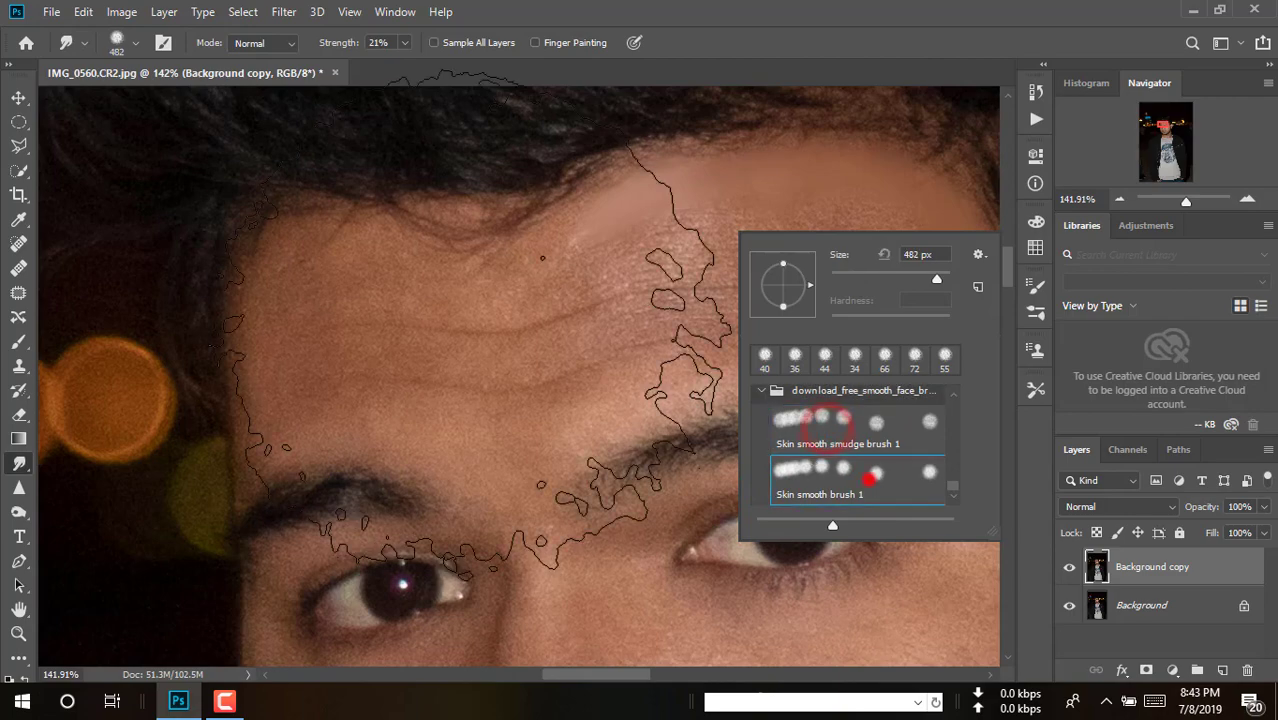
click(584, 261)
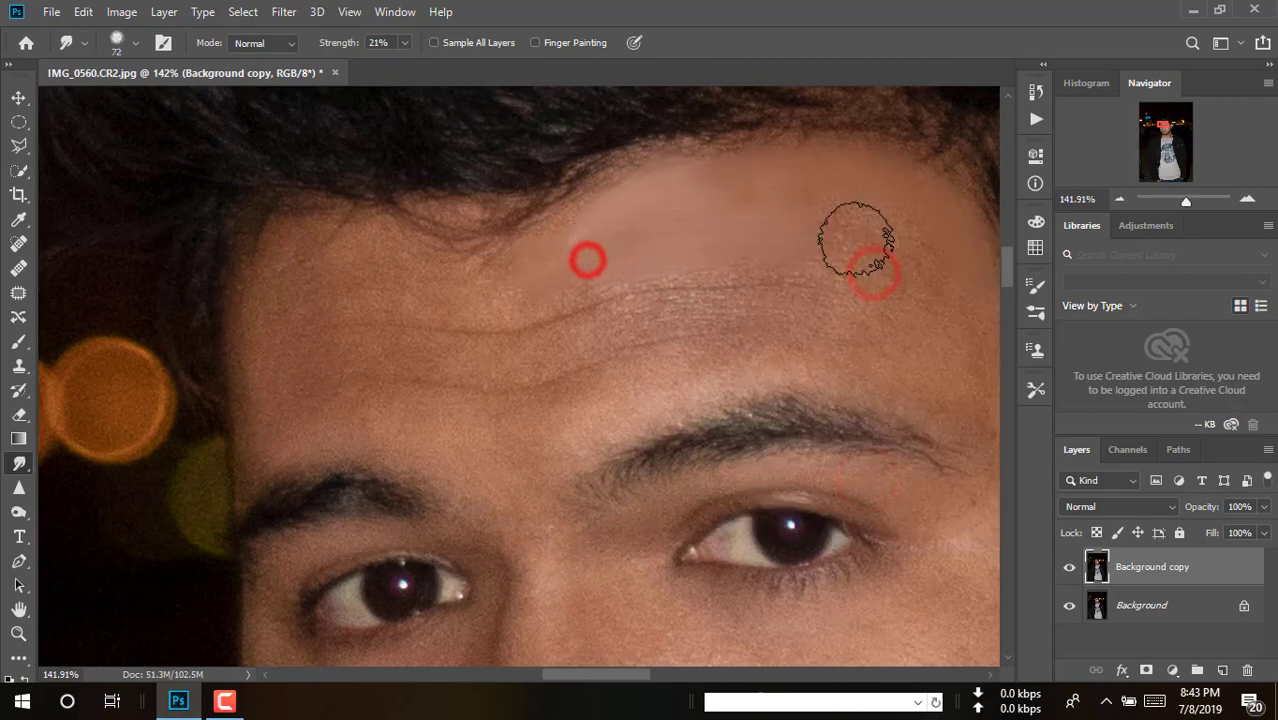
Step: Set the brush to 62 px and smooth the wrinkles and skin texture across the whole forehead
drag(873, 262, 802, 228)
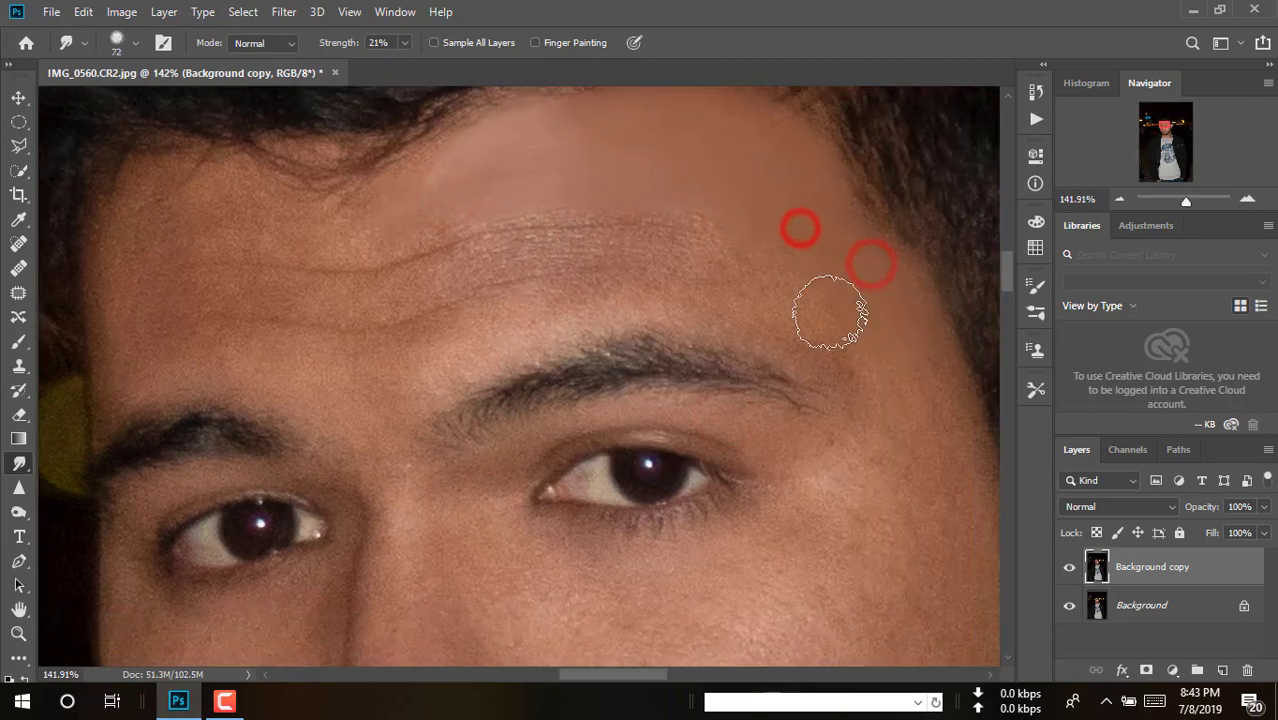
right_click(662, 234)
drag(799, 281, 798, 277)
click(556, 257)
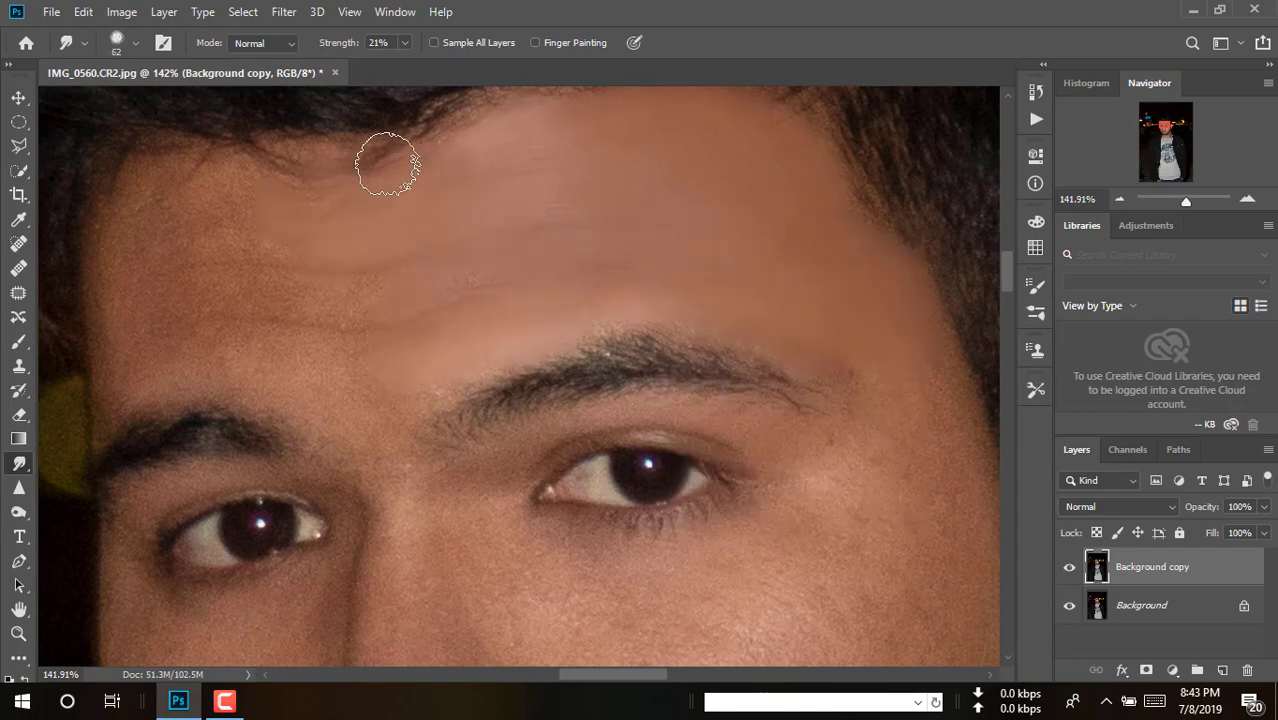
click(483, 172)
click(402, 197)
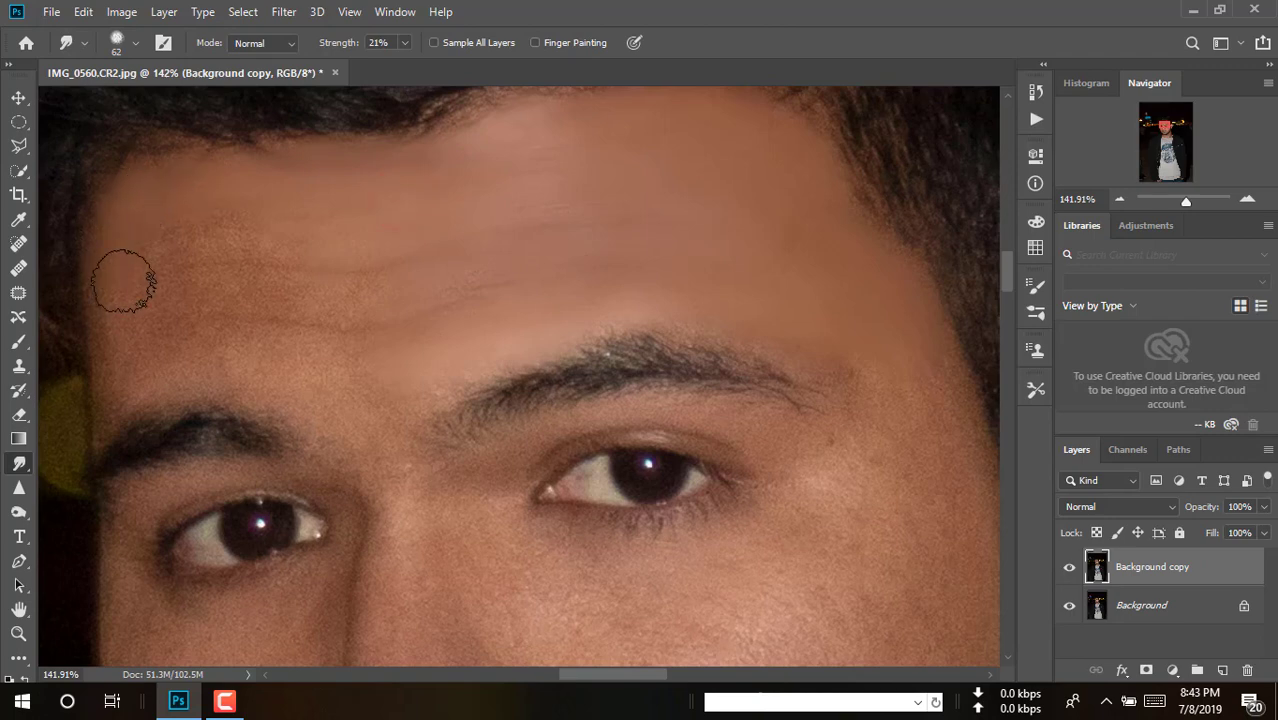
click(309, 235)
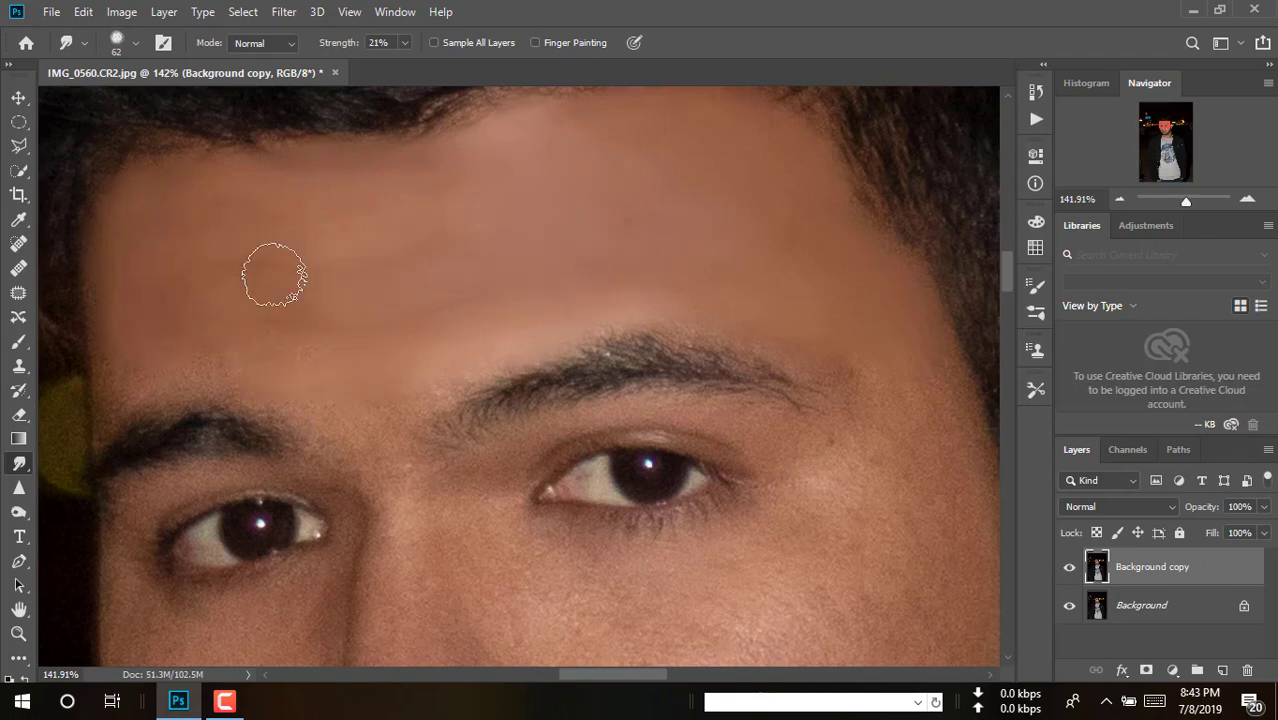
Step: Smooth the skin just above the image-left eyebrow at 23 px and blend the area between the brows at 53 px
right_click(132, 283)
click(246, 333)
click(158, 278)
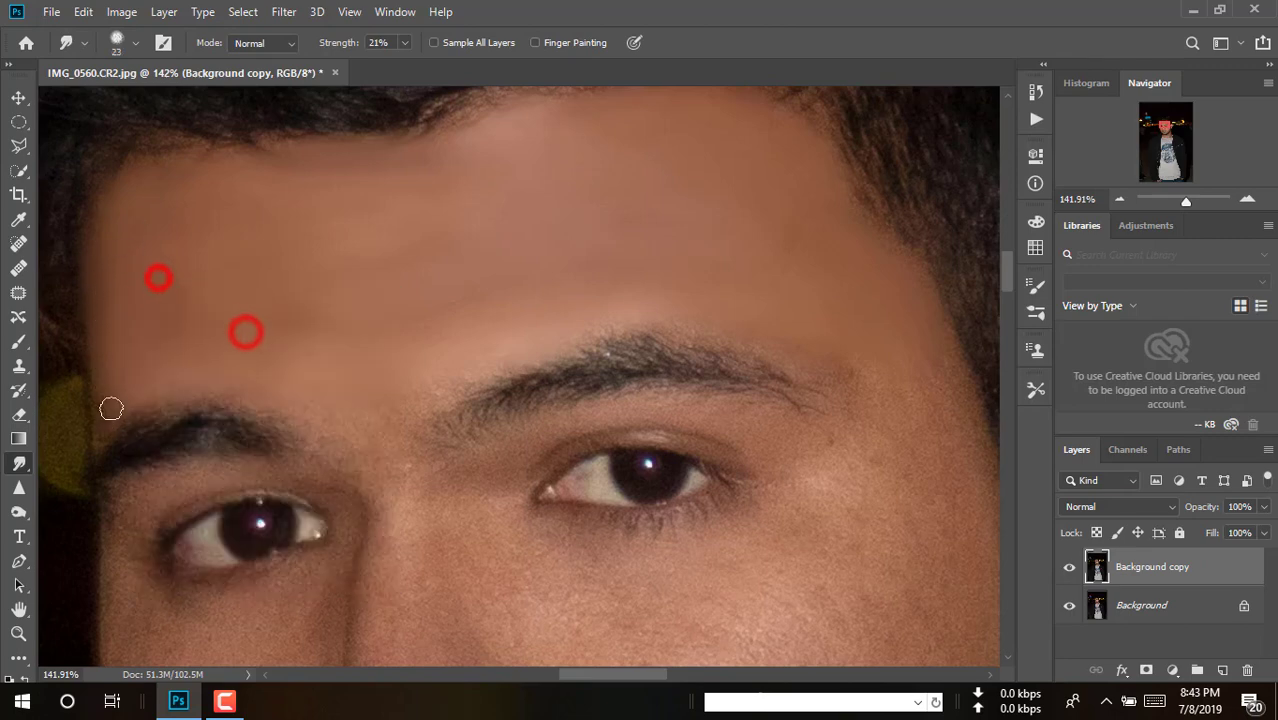
right_click(288, 316)
click(431, 371)
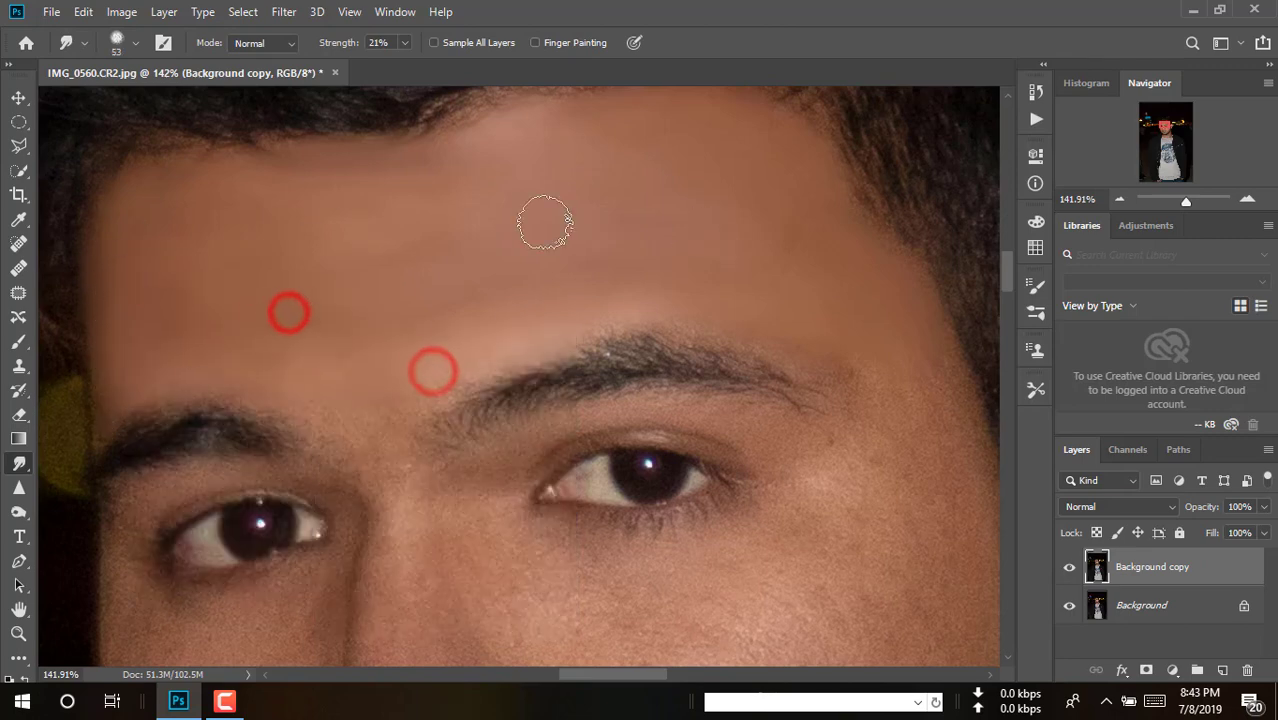
Step: Smooth the large cheek area between the eye, nose, ear and beard with the 53 px brush
drag(927, 371, 722, 171)
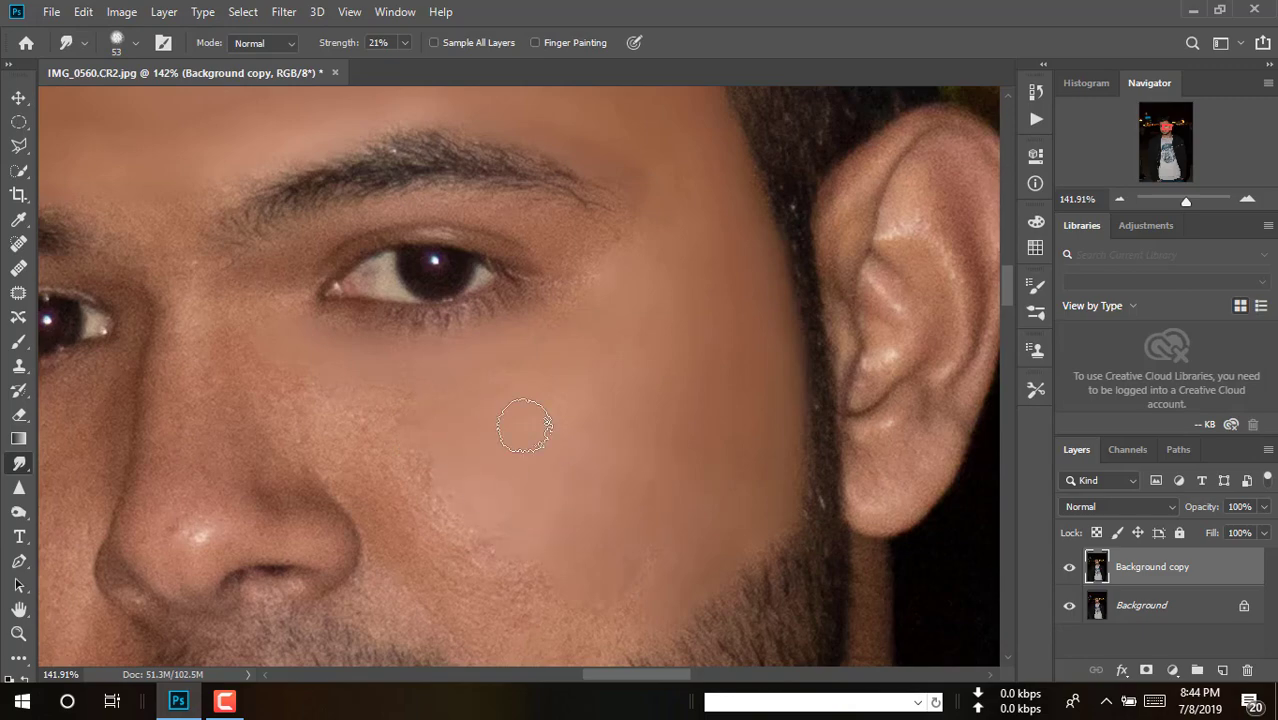
drag(568, 496, 650, 288)
mouse_move(636, 359)
mouse_down()
mouse_move(619, 422)
mouse_move(688, 431)
mouse_move(562, 347)
mouse_up()
mouse_move(467, 238)
mouse_down()
mouse_move(469, 399)
mouse_move(538, 401)
mouse_move(484, 301)
mouse_move(482, 257)
mouse_move(421, 242)
mouse_move(606, 330)
mouse_move(679, 261)
mouse_move(493, 206)
mouse_move(533, 195)
mouse_move(433, 166)
mouse_move(723, 353)
mouse_move(784, 350)
mouse_move(593, 345)
mouse_up()
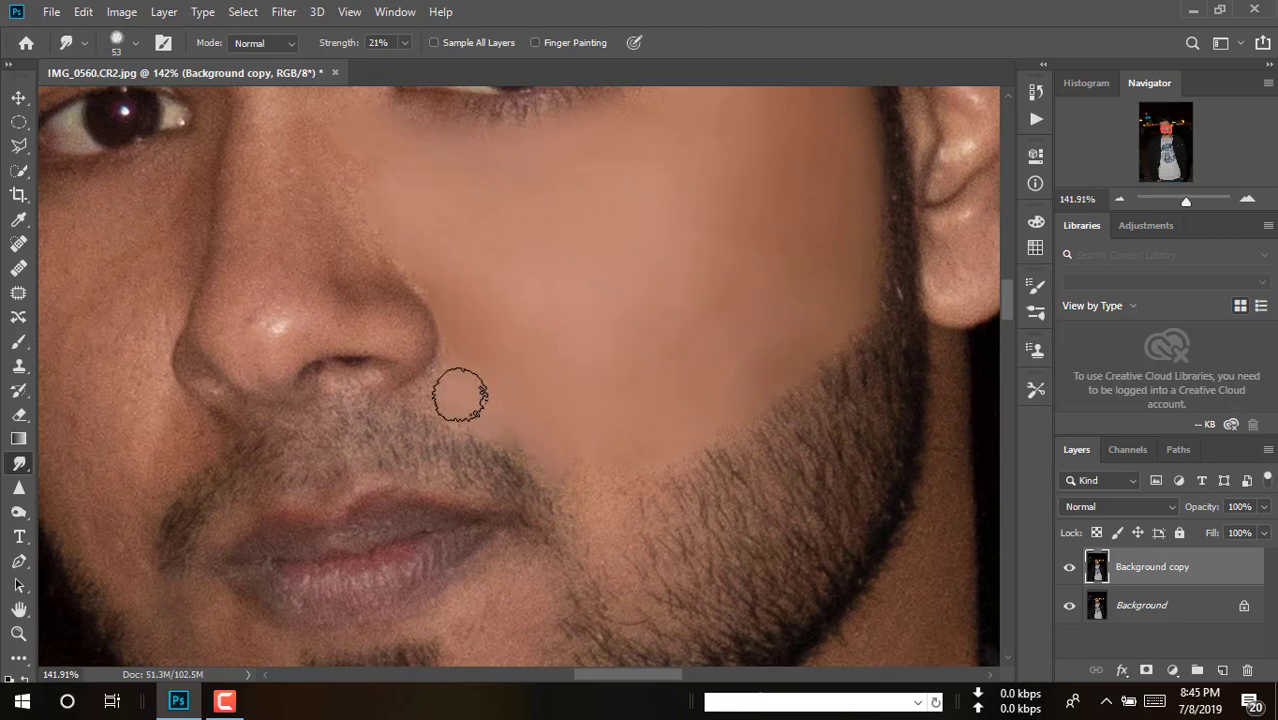
Step: Set the brush to 29 px and smooth the skin beside the mouth and along the upper beard edge
right_click(615, 367)
click(727, 418)
click(564, 372)
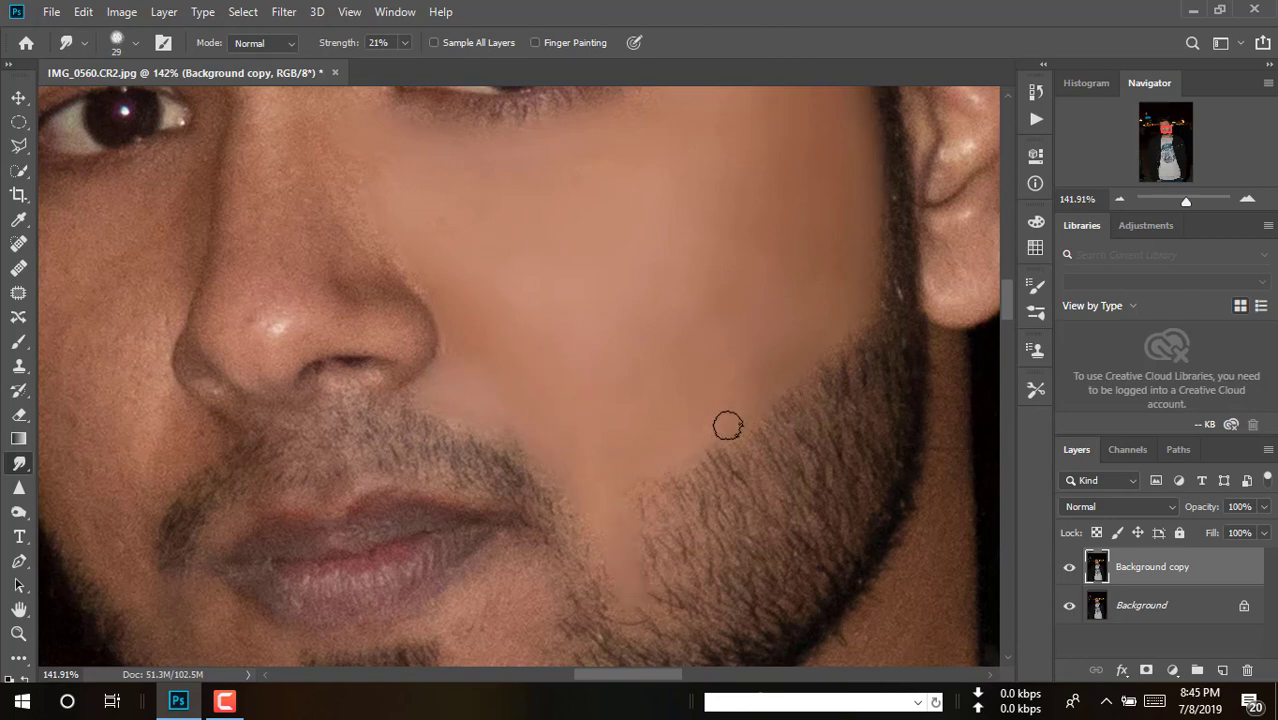
Step: Smooth the outer cheek along the sideburn with the brush at 20 px and at 26 px
right_click(845, 250)
click(961, 297)
click(864, 243)
right_click(968, 276)
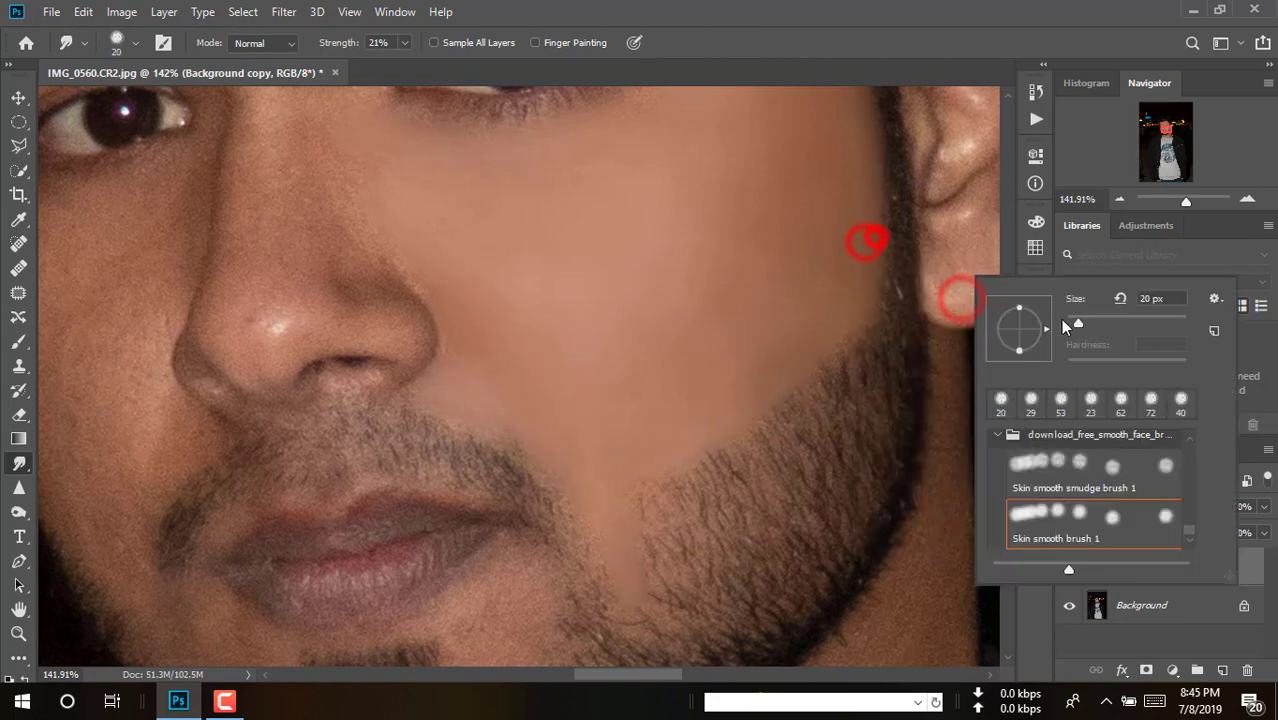
click(1088, 326)
click(812, 241)
Step: Blend the upper cheek and temple beside the eye with the brush at 32 px and at 51 px
drag(602, 218, 609, 377)
right_click(609, 377)
click(739, 422)
click(747, 288)
right_click(838, 316)
click(984, 371)
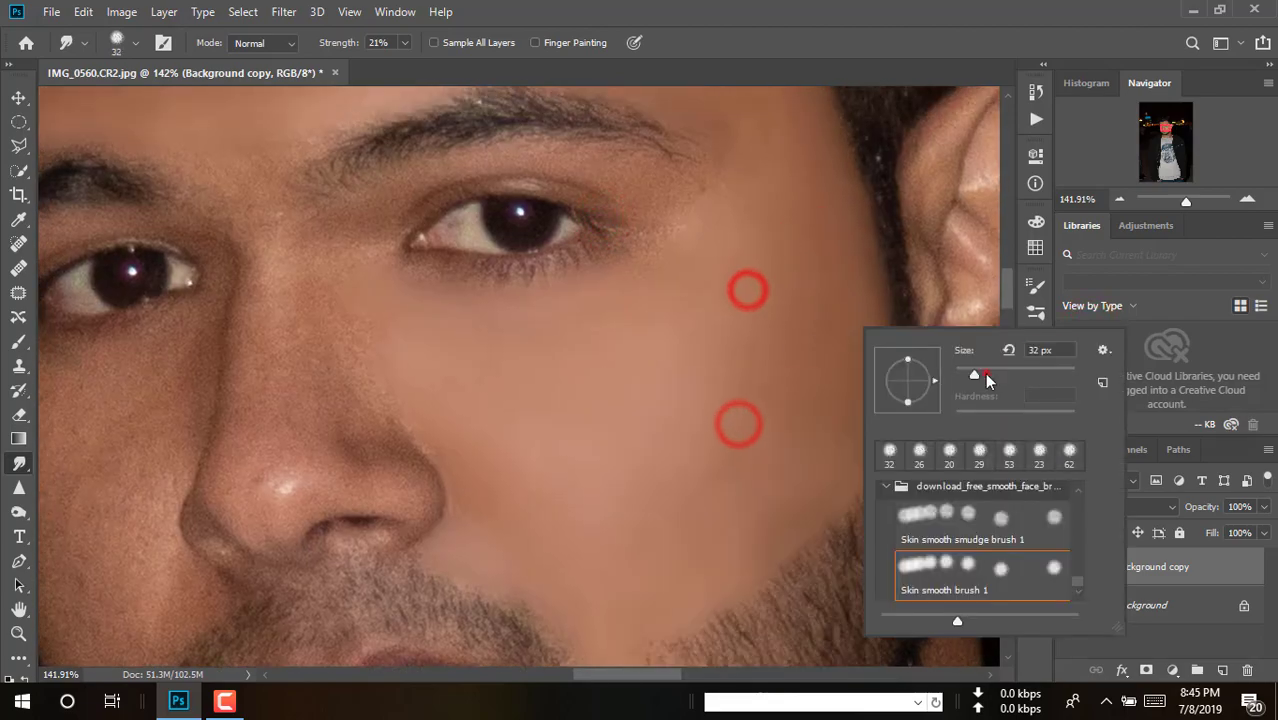
click(819, 243)
Step: Smooth the bridge, side and tip of the nose with the 51 px brush
mouse_move(331, 327)
mouse_down()
mouse_move(279, 265)
mouse_move(278, 398)
mouse_up()
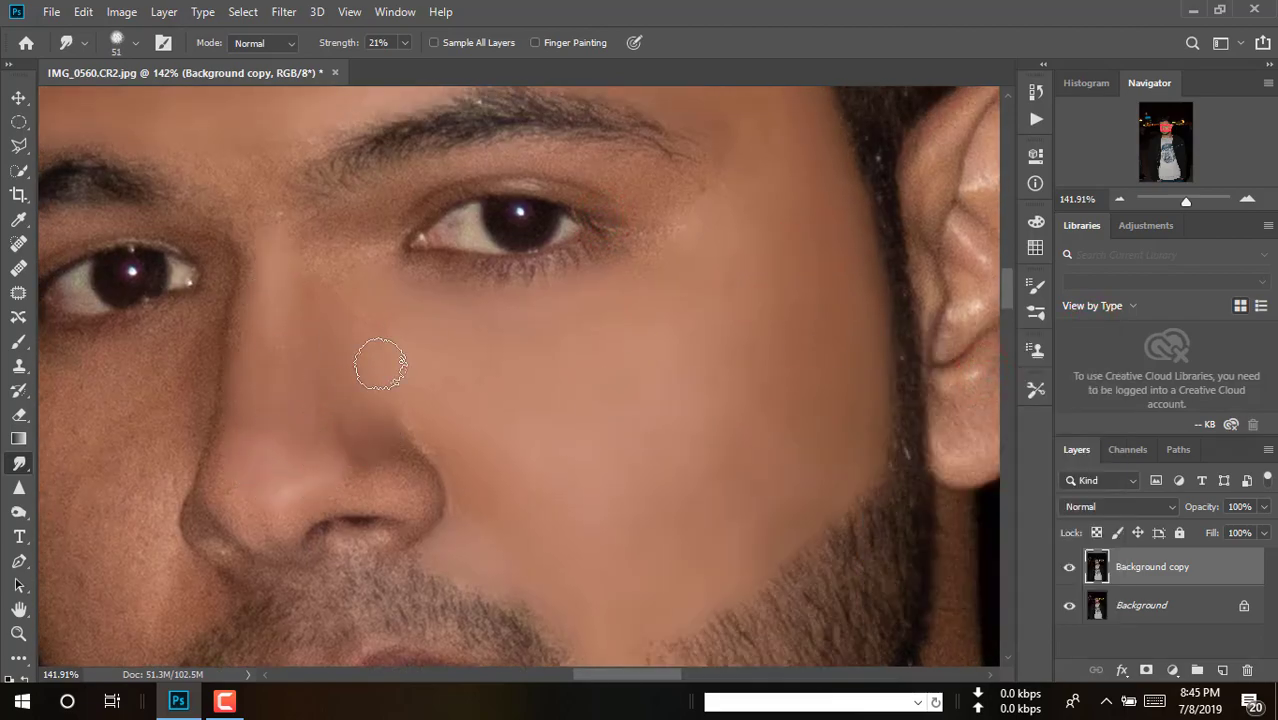
drag(374, 496, 430, 463)
drag(439, 457, 368, 362)
Step: Set the brush to 42 px and smooth the nostril's edge and the skin around the outer eye corner
right_click(465, 513)
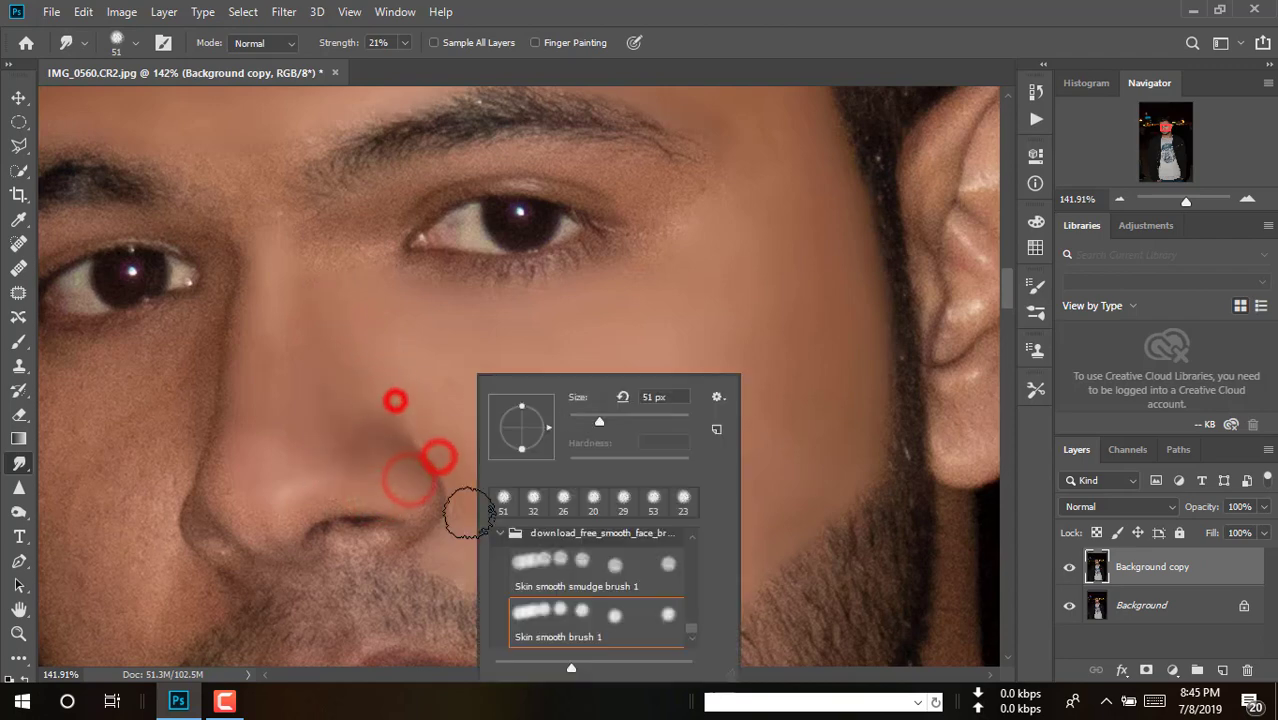
click(594, 423)
click(423, 502)
click(402, 431)
mouse_move(654, 263)
mouse_down()
mouse_move(608, 291)
mouse_move(627, 197)
mouse_move(695, 188)
mouse_up()
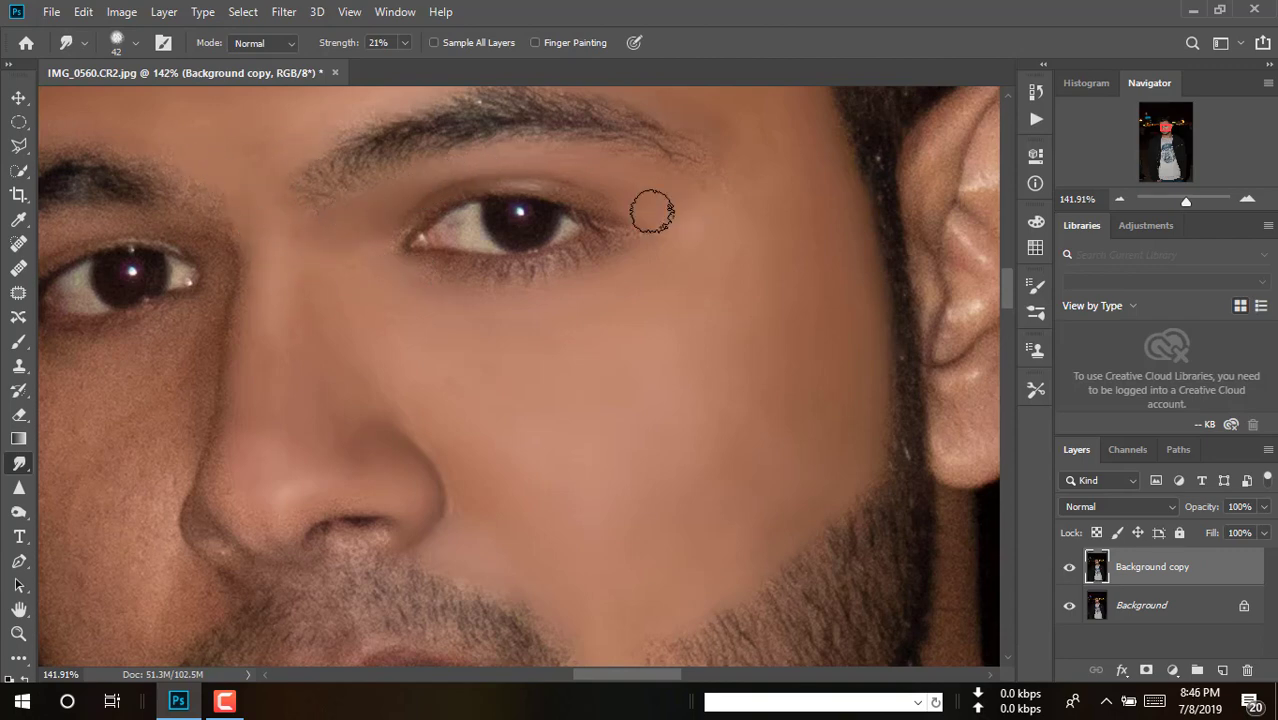
Step: Finish blending the temple, set the brush to 75 px and even out the forehead skin
drag(758, 182, 768, 340)
mouse_move(768, 340)
mouse_down()
mouse_move(748, 365)
mouse_move(782, 314)
mouse_up()
drag(551, 204, 662, 345)
right_click(662, 336)
click(789, 389)
click(708, 260)
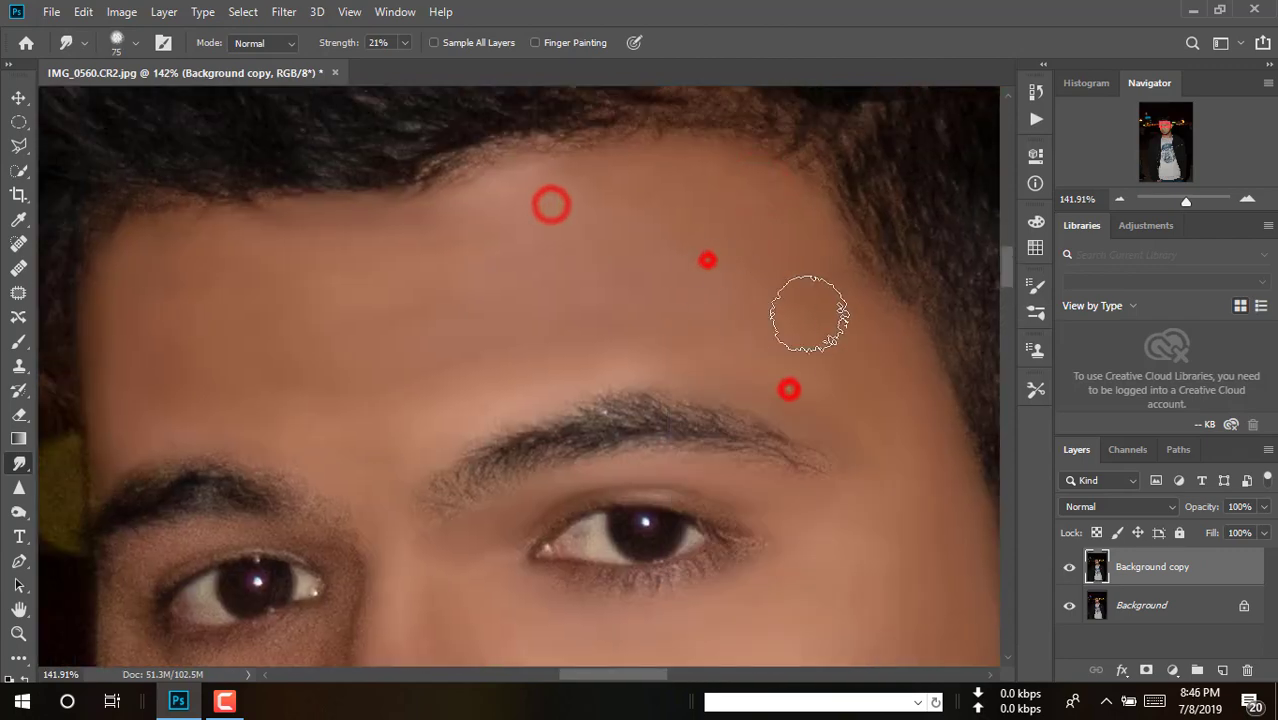
Step: Set the brush to 48 px and smooth the forehead edge above the image-left eyebrow
right_click(219, 373)
click(338, 423)
click(148, 398)
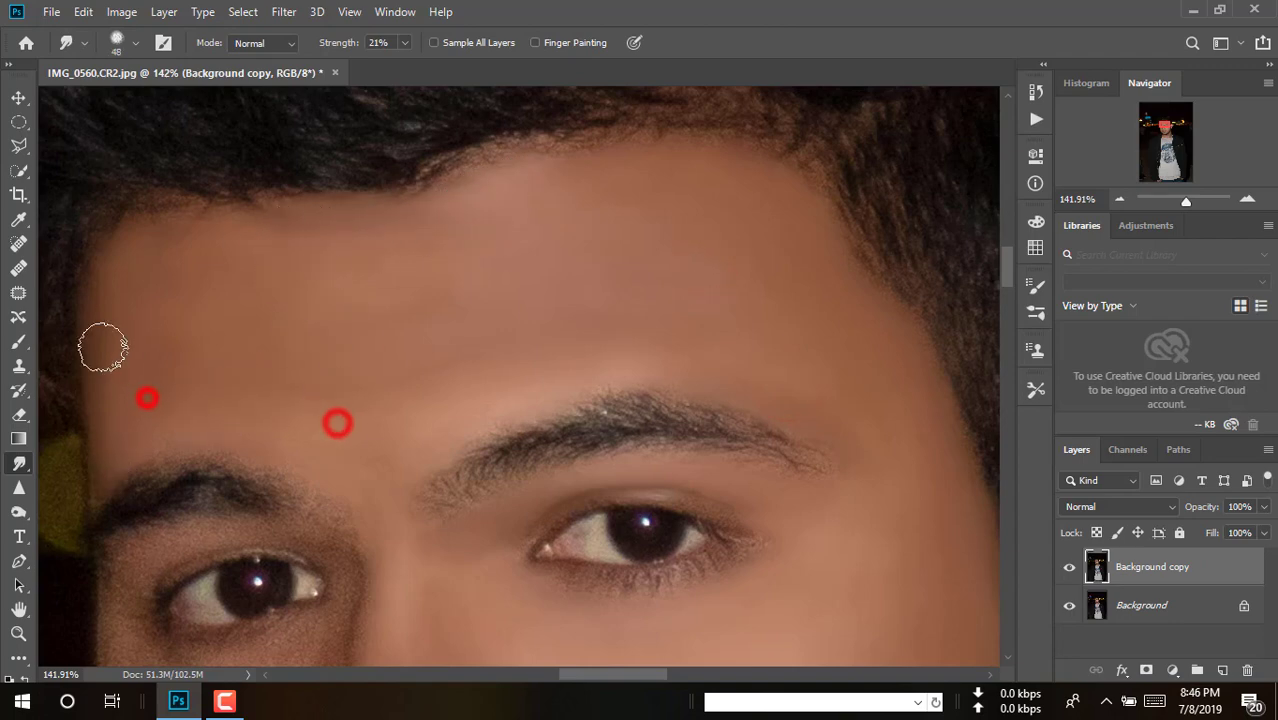
Step: Set the smudge brush to 29 px and smooth the skin around the image-left eye
drag(338, 413, 392, 176)
right_click(420, 241)
click(531, 286)
click(402, 283)
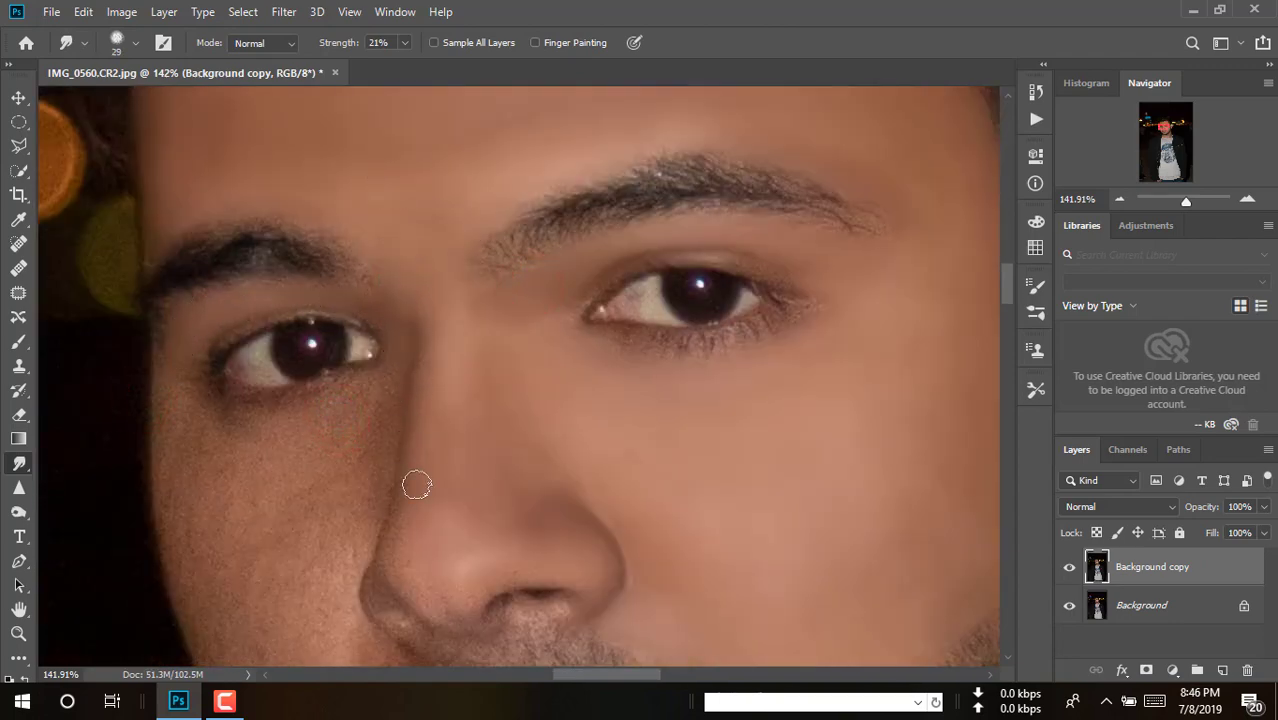
Step: Set the brush to 36 px and smooth the under-eye skin and upper cheek on the image-left side
drag(408, 557, 460, 453)
right_click(398, 454)
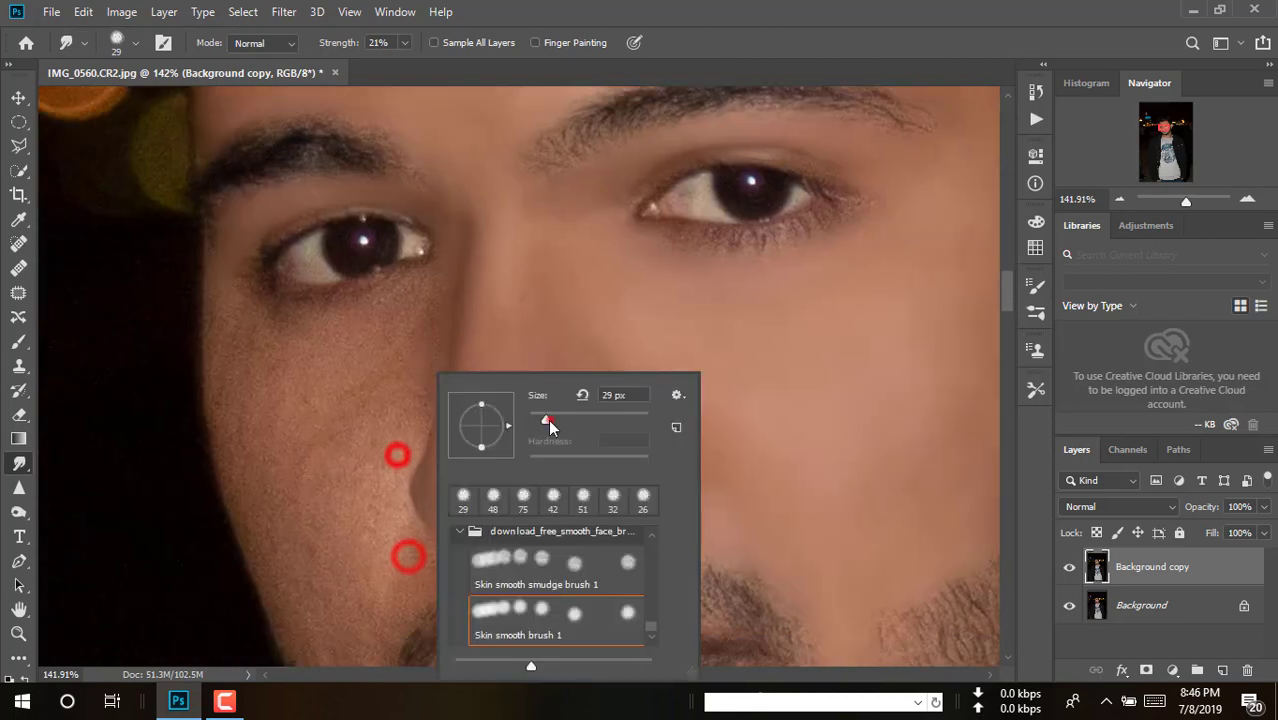
click(550, 419)
right_click(428, 302)
click(553, 359)
click(436, 304)
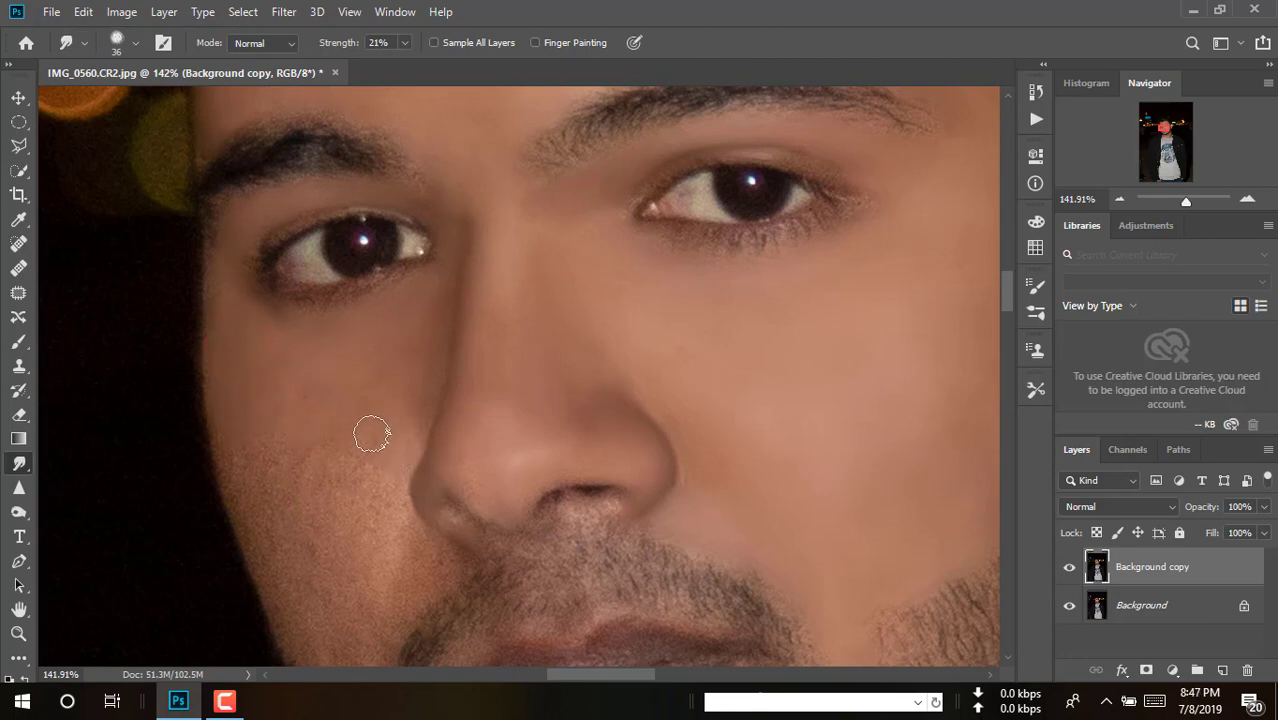
Step: Undo the last cheek smoothing and smooth the skin below the image-left eye again with the 36 px brush
alt+click(494, 394)
ctrl+click(436, 394)
key(ctrl+z)
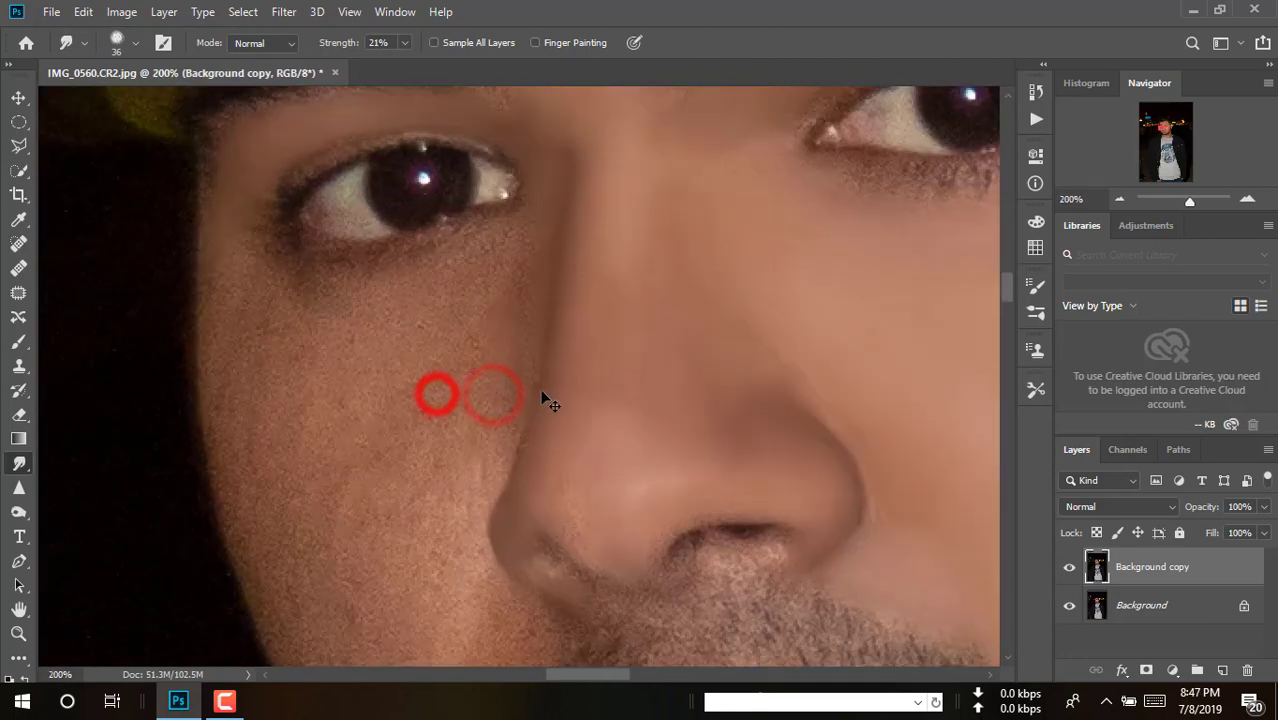
drag(509, 279, 509, 255)
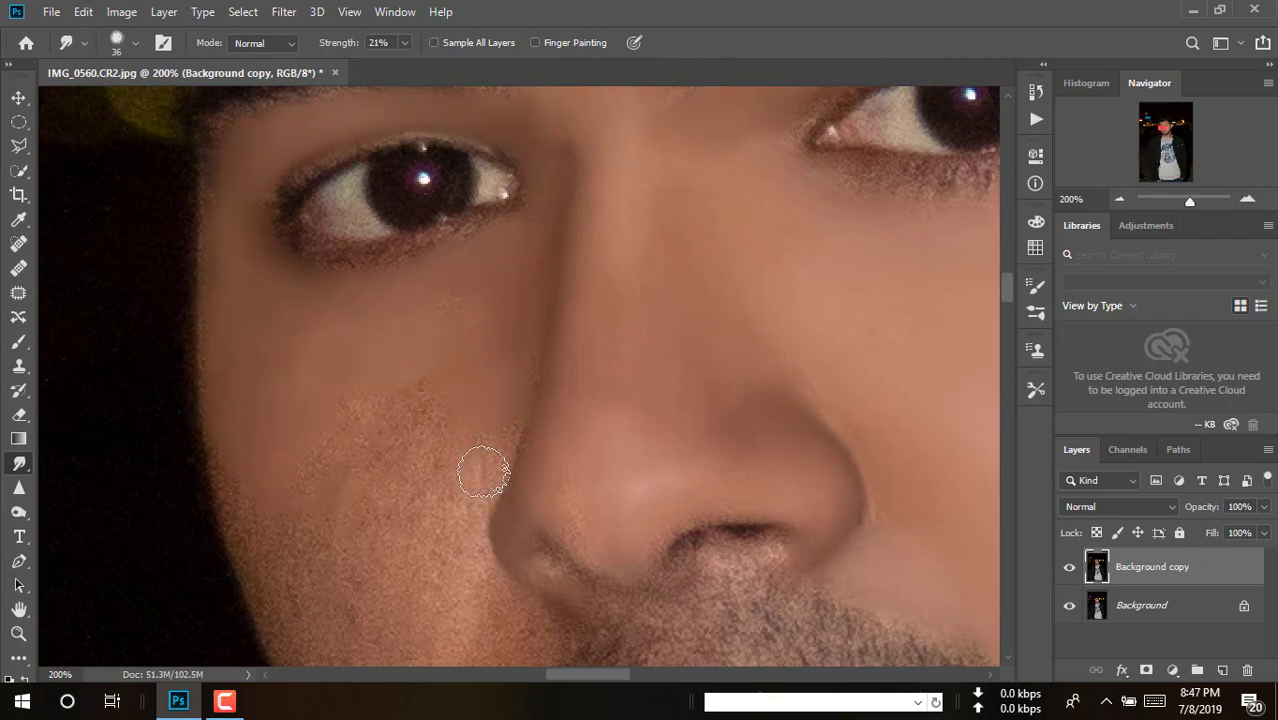
Step: Smooth the image-left cheek beside the nose, set the brush to 29 px and blend the skin near the nostril crease
click(608, 422)
click(496, 419)
scroll(499, 420, down, 3)
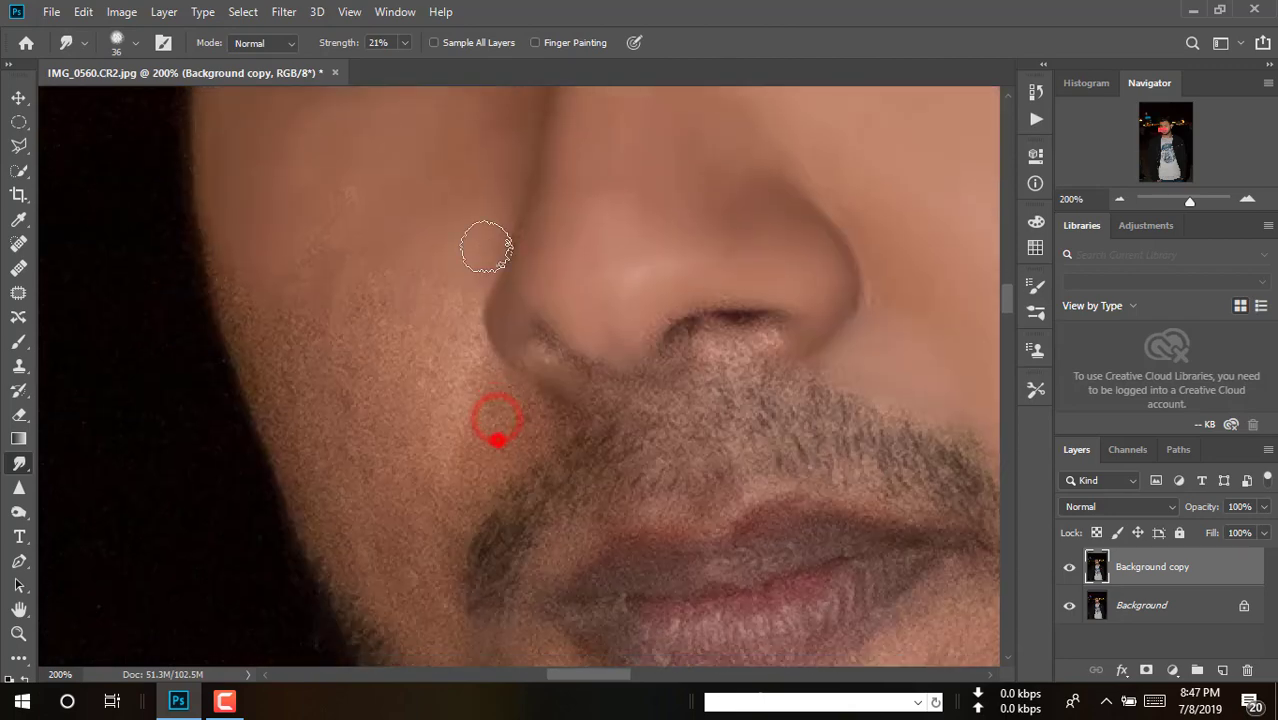
click(620, 287)
key(bracketright)
key(bracketright)
key(bracketright)
click(433, 203)
right_click(455, 335)
click(570, 408)
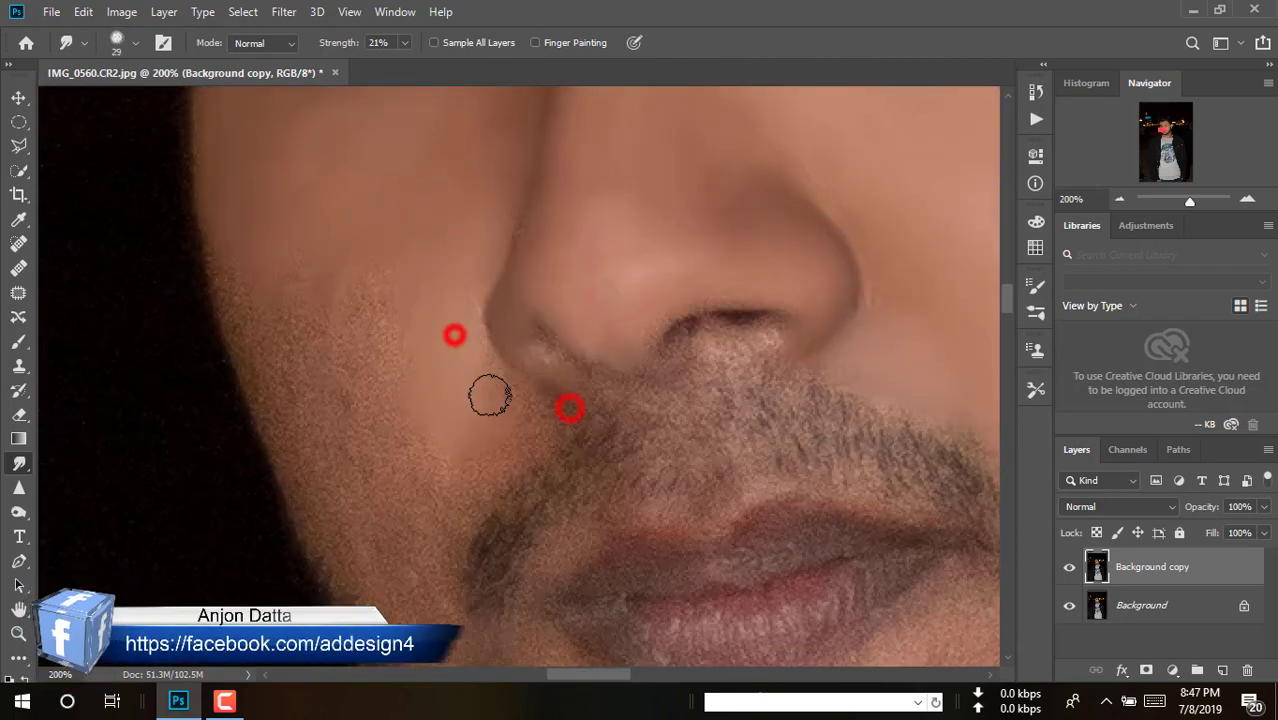
Step: Set the brush to 44 px and smooth the lower image-left cheek down toward the beard
right_click(406, 373)
click(522, 422)
mouse_move(385, 309)
mouse_down()
mouse_move(374, 280)
mouse_move(237, 251)
mouse_move(293, 446)
mouse_move(421, 518)
mouse_up()
mouse_move(282, 385)
mouse_down()
mouse_move(318, 485)
mouse_move(405, 529)
mouse_move(308, 281)
mouse_up()
drag(480, 436, 400, 155)
Step: Set the brush to 32 px and smooth the skin along the image-left beard edge and around the chin's hair patch
right_click(337, 326)
click(456, 371)
right_click(343, 308)
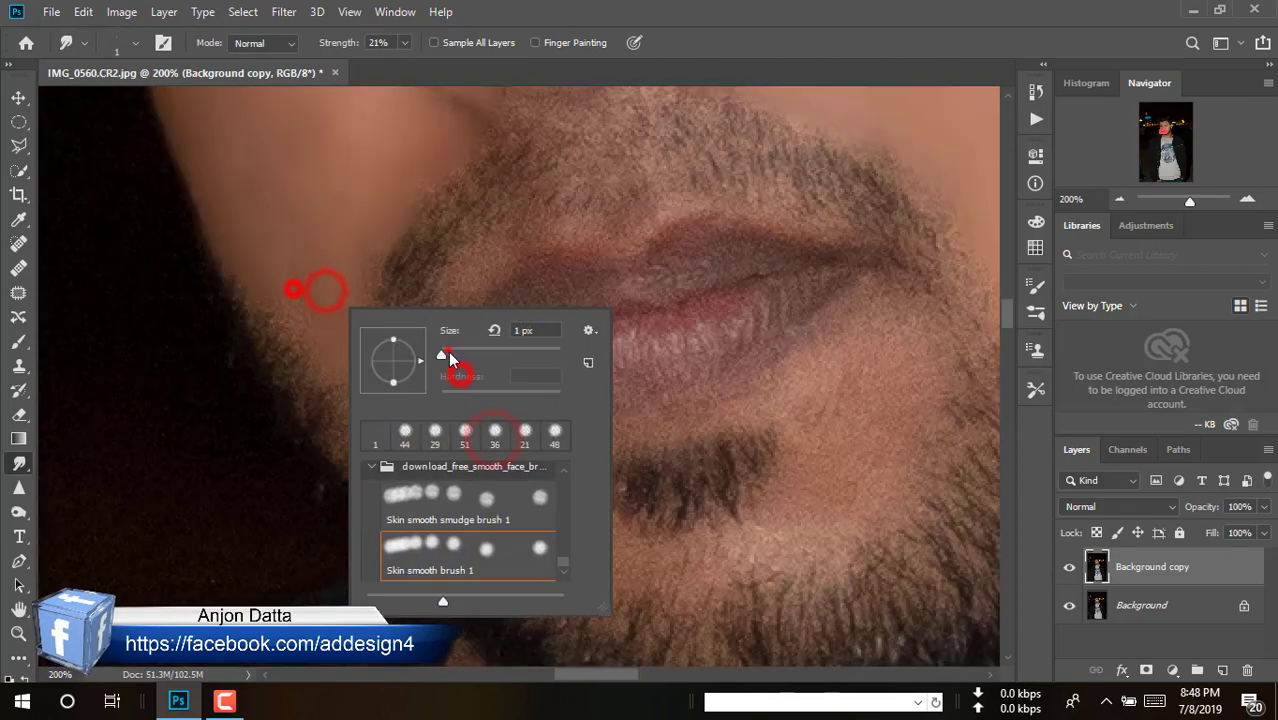
click(454, 356)
right_click(303, 313)
click(417, 350)
click(282, 297)
drag(454, 394, 443, 428)
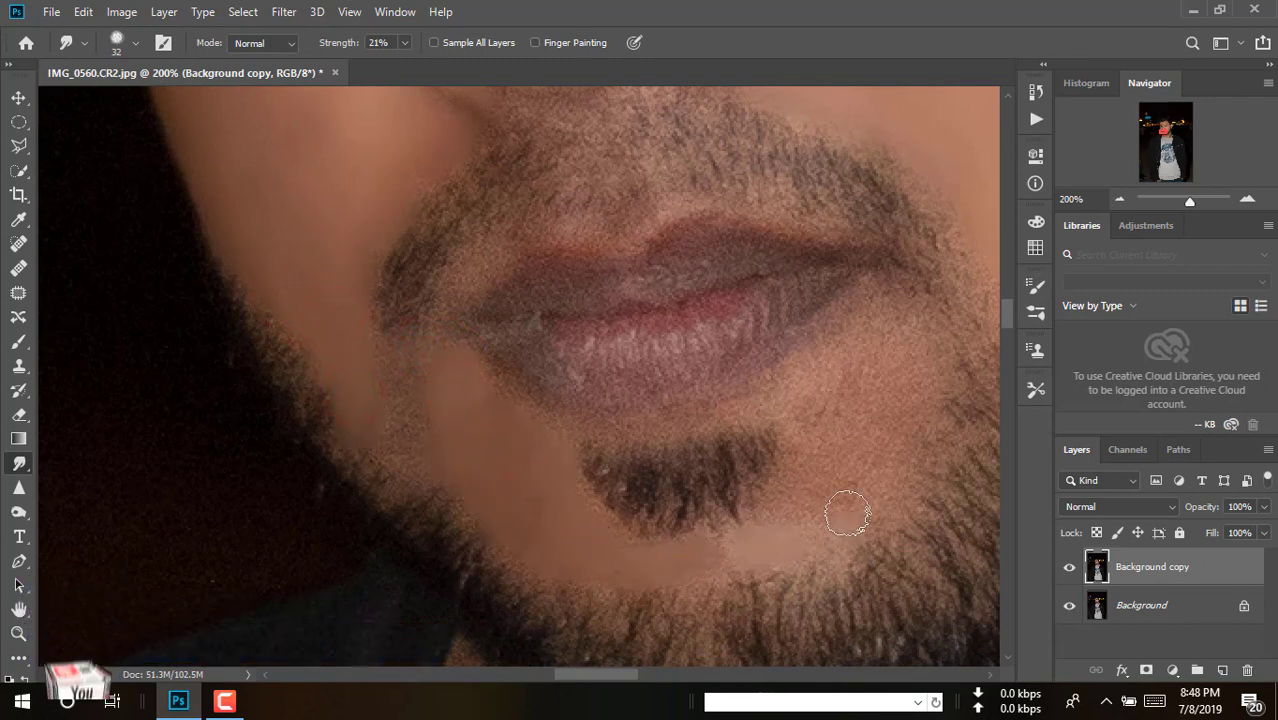
mouse_move(847, 514)
mouse_down()
mouse_move(797, 474)
mouse_move(878, 332)
mouse_move(916, 397)
mouse_move(788, 391)
mouse_move(868, 378)
mouse_move(832, 514)
mouse_up()
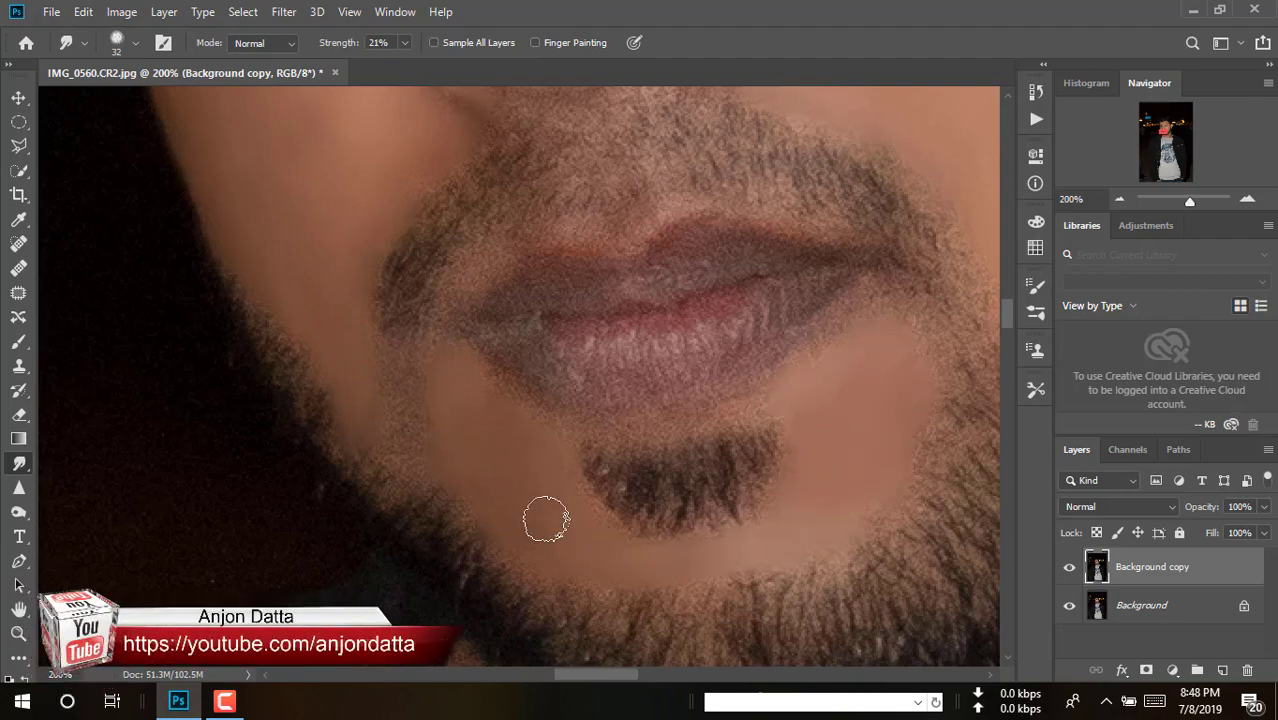
Step: Set the brush to 47 px and even out the skin of the image-left cheek
alt+click(813, 485)
alt+click(813, 485)
drag(852, 433, 836, 474)
ctrl+click(636, 402)
right_click(636, 402)
click(764, 418)
click(628, 396)
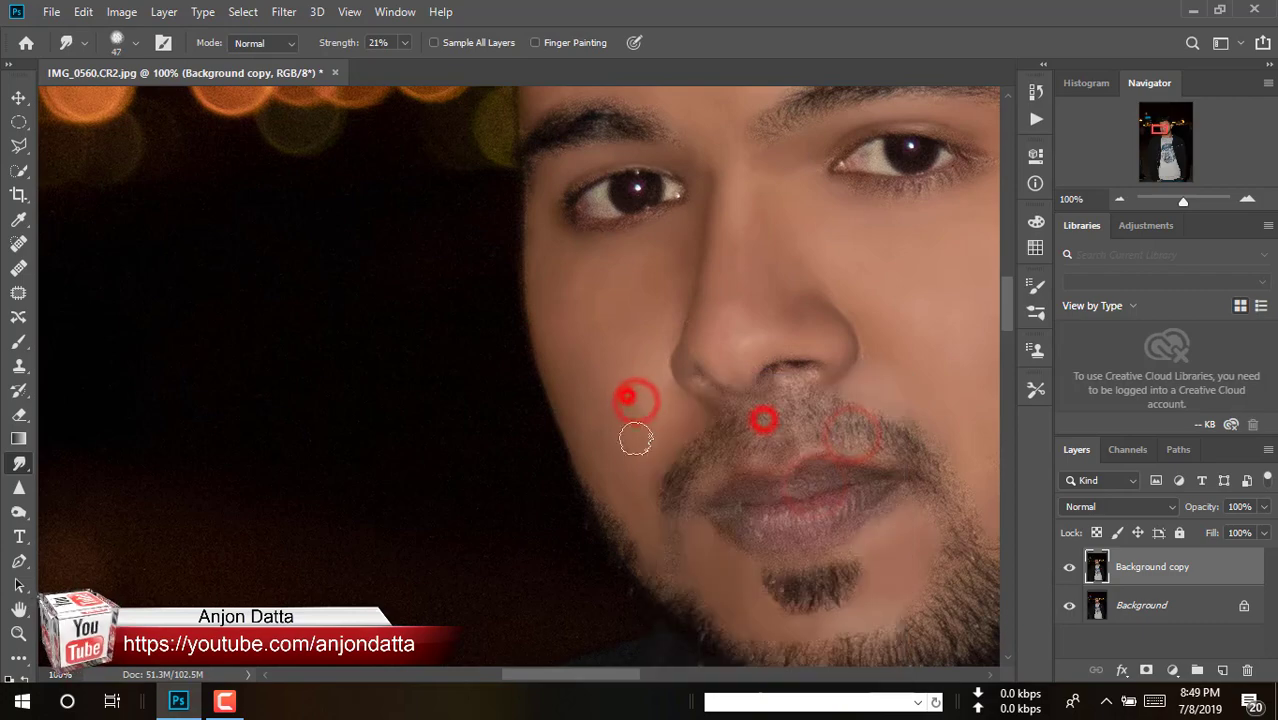
drag(881, 349, 859, 455)
drag(773, 385, 736, 303)
drag(690, 445, 689, 282)
mouse_move(616, 339)
mouse_down()
mouse_move(636, 278)
mouse_move(593, 318)
mouse_up()
click(582, 212)
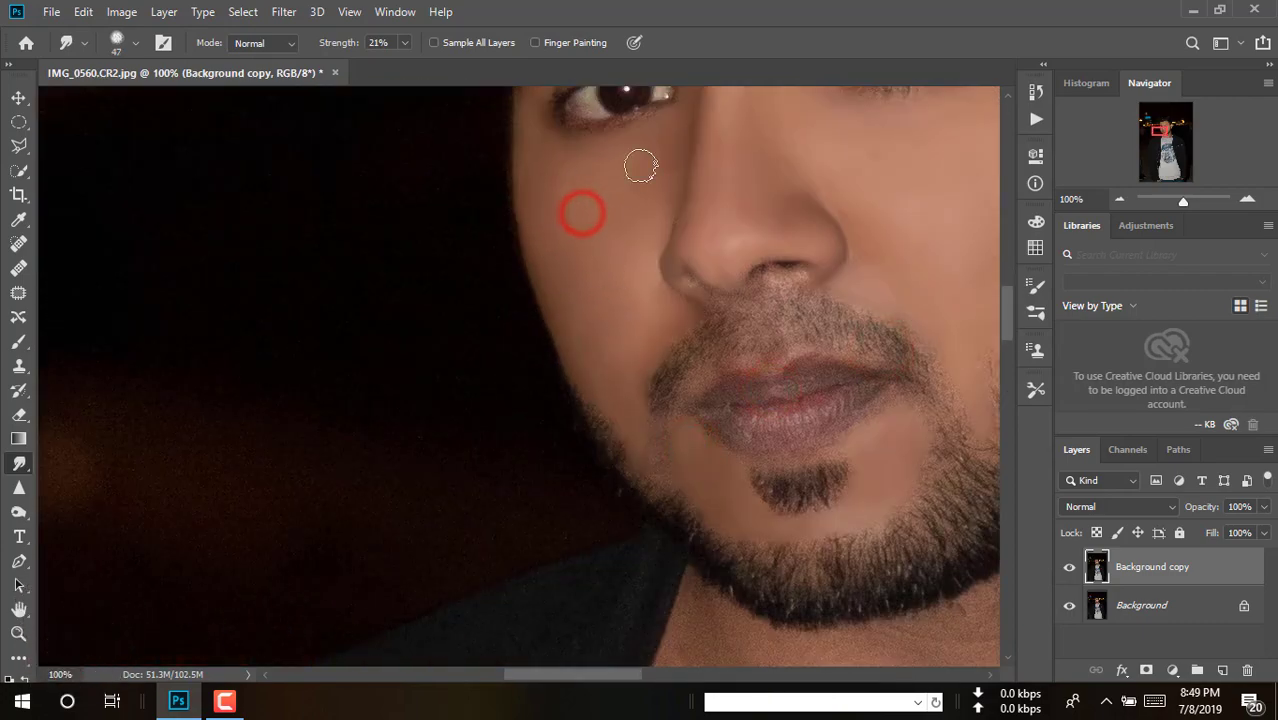
Step: Smooth the neck skin below the image-right jawline with the 47 px brush
click(1007, 422)
drag(870, 265, 553, 545)
drag(767, 322, 667, 356)
drag(727, 334, 754, 409)
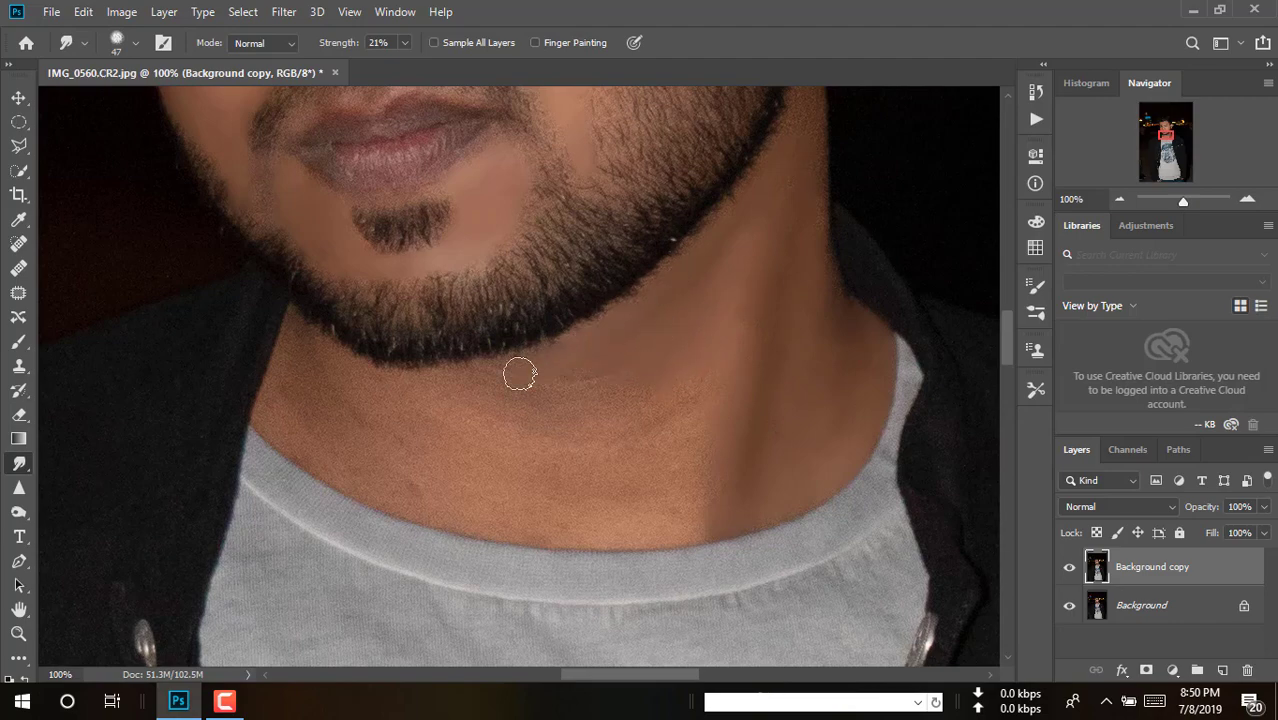
ctrl+click(740, 290)
drag(787, 257, 736, 400)
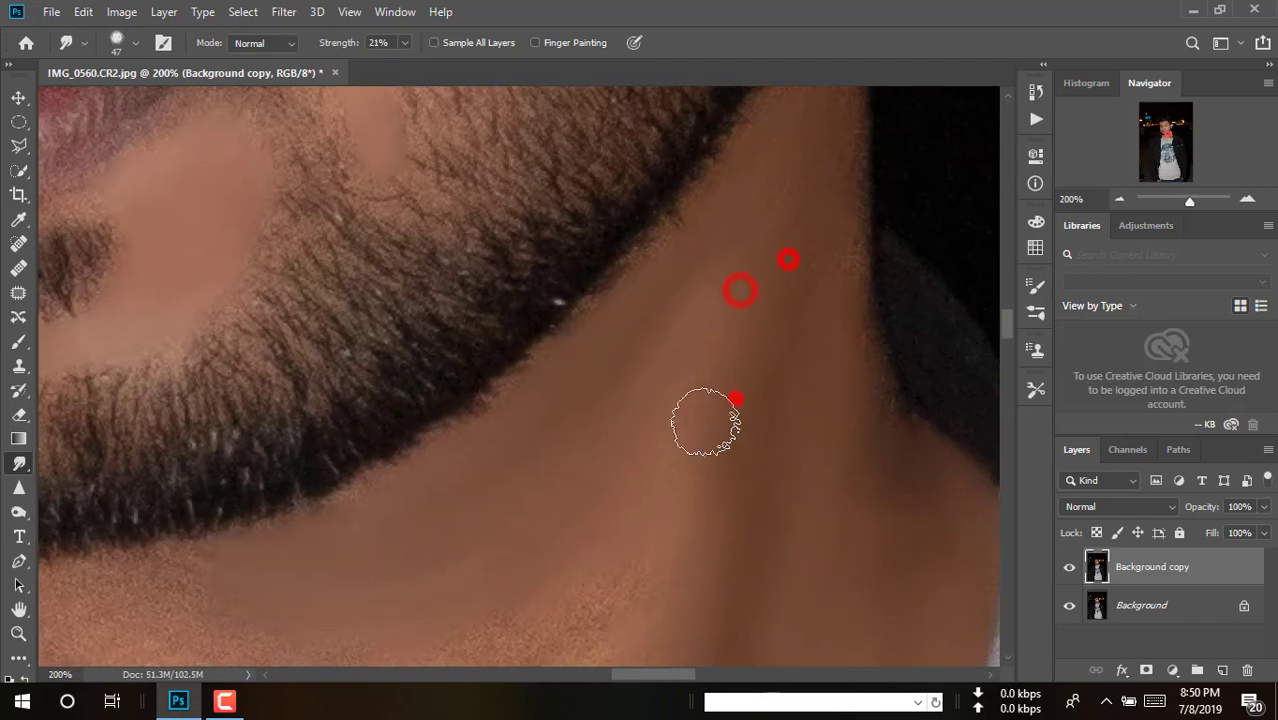
Step: Smooth the grainy skin across the middle of the neck between the beard and the shirt collar
drag(626, 566, 771, 257)
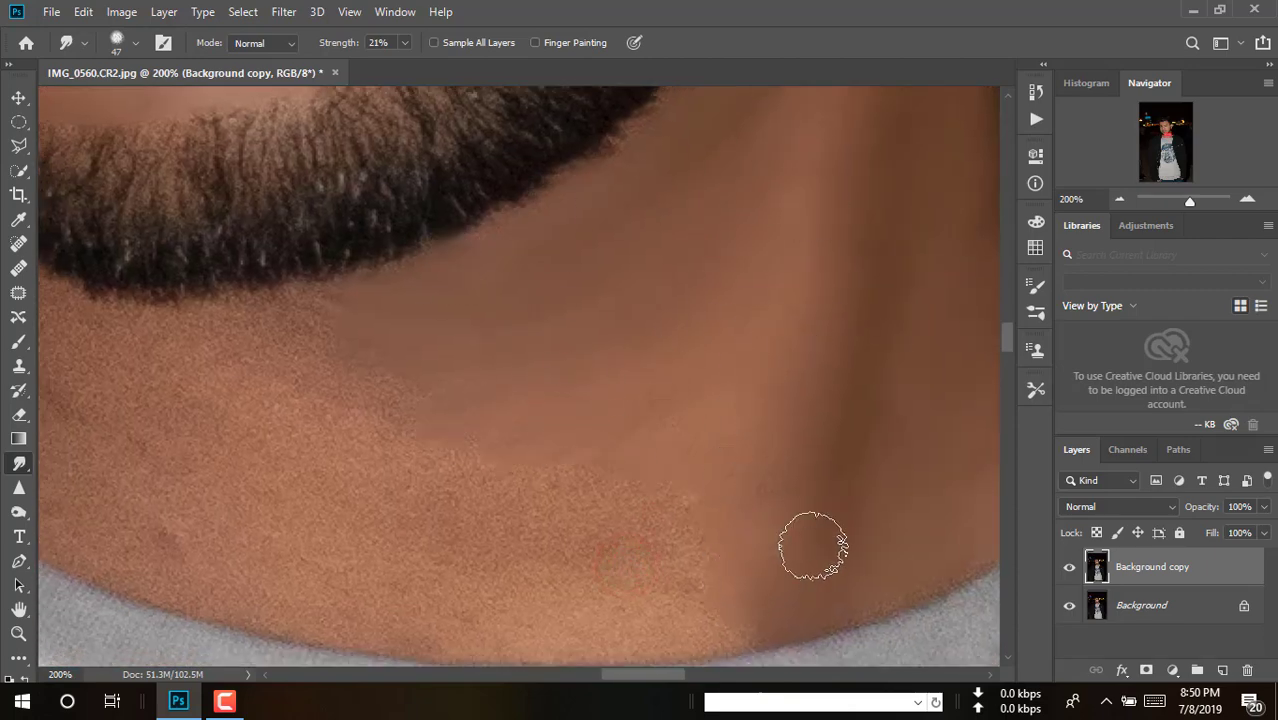
mouse_move(810, 534)
mouse_down()
mouse_move(801, 403)
mouse_move(677, 528)
mouse_move(643, 609)
mouse_move(685, 604)
mouse_move(518, 631)
mouse_move(433, 576)
mouse_move(691, 503)
mouse_move(615, 534)
mouse_move(754, 518)
mouse_move(788, 416)
mouse_up()
mouse_move(599, 454)
mouse_down()
mouse_move(487, 512)
mouse_move(523, 497)
mouse_move(344, 465)
mouse_move(616, 439)
mouse_move(257, 417)
mouse_move(389, 339)
mouse_move(388, 400)
mouse_up()
key(space)
drag(257, 439, 448, 345)
mouse_move(405, 385)
mouse_down()
mouse_move(370, 480)
mouse_move(328, 477)
mouse_move(290, 452)
mouse_move(411, 459)
mouse_move(606, 528)
mouse_move(470, 376)
mouse_move(482, 290)
mouse_move(604, 308)
mouse_move(685, 263)
mouse_move(403, 247)
mouse_move(372, 404)
mouse_move(203, 423)
mouse_up()
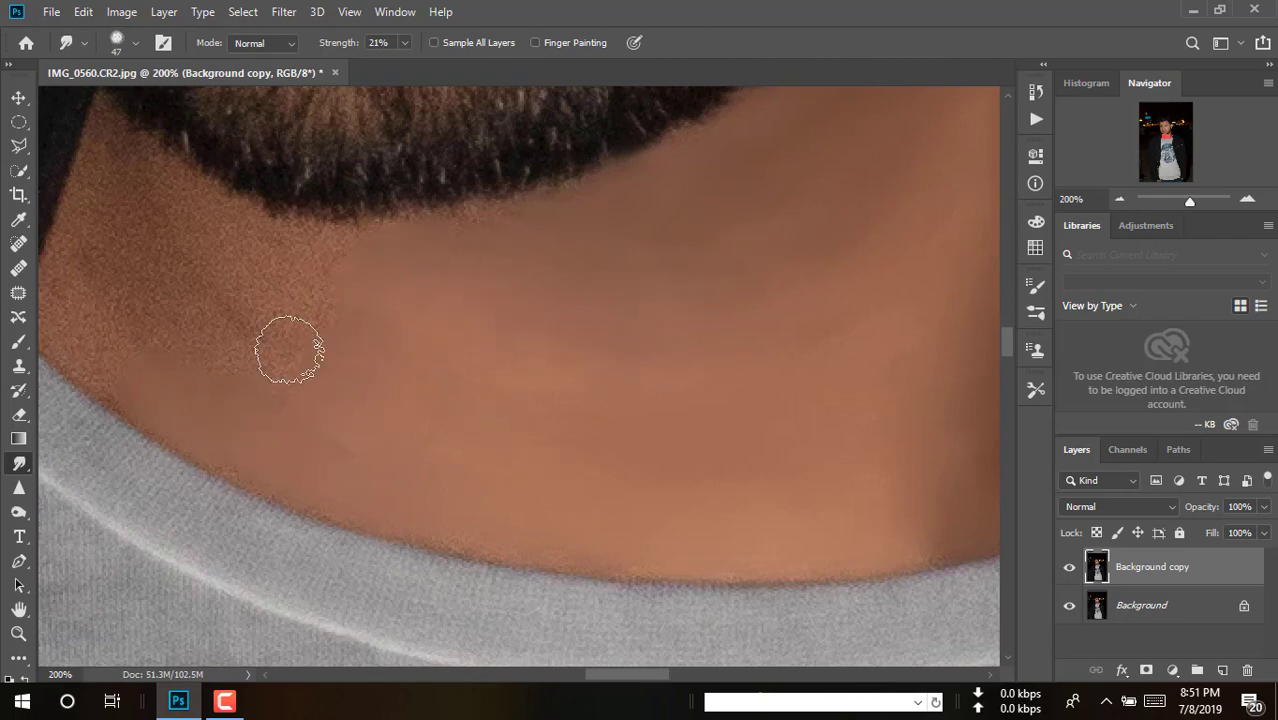
Step: Smooth the image-left corner of the neck between the beard, jacket and shirt collar
key(space)
drag(208, 277, 414, 394)
mouse_move(406, 323)
mouse_down()
mouse_move(294, 246)
mouse_move(295, 230)
mouse_move(253, 349)
mouse_move(267, 433)
mouse_move(285, 375)
mouse_move(333, 355)
mouse_move(376, 488)
mouse_up()
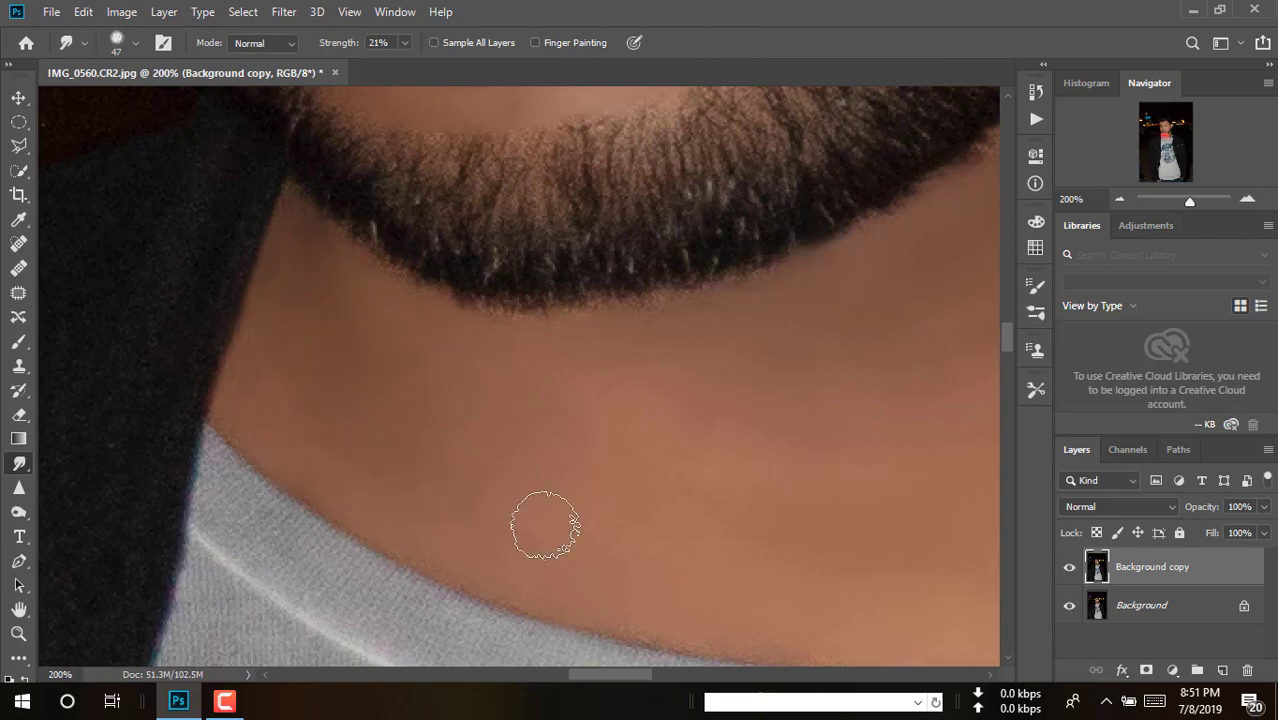
Step: Blend the remaining neck skin along the shirt collar and up the image-right side of the neck
key(space)
drag(862, 534, 511, 362)
key(space)
mouse_move(927, 336)
mouse_down()
mouse_move(687, 389)
mouse_move(536, 468)
mouse_move(414, 438)
mouse_up()
mouse_move(696, 394)
mouse_down()
mouse_move(676, 408)
mouse_move(722, 392)
mouse_up()
key(space)
drag(870, 241, 799, 405)
drag(709, 478, 793, 374)
key(space)
drag(775, 203, 790, 430)
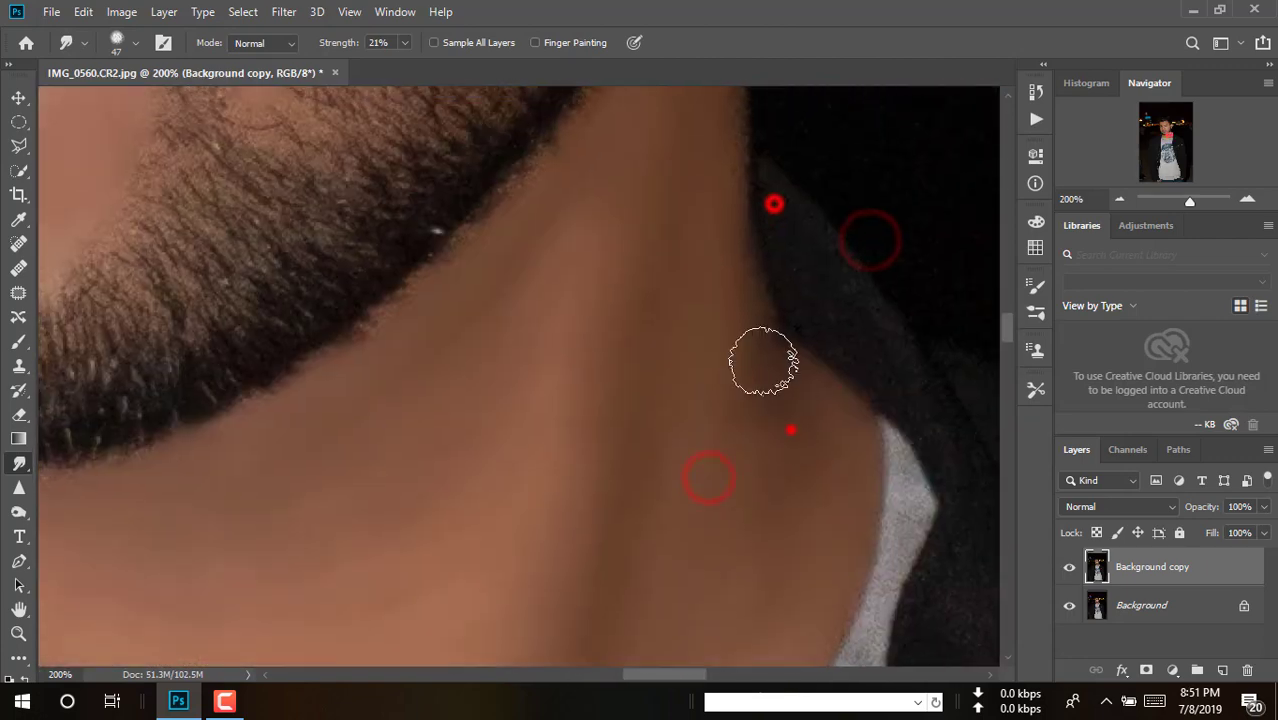
Step: Set the brush to 32 px and smooth the narrow neck strip between the beard and the dark background
key(space)
drag(697, 220, 684, 406)
key(space)
drag(685, 237, 586, 421)
right_click(586, 421)
drag(711, 418, 701, 419)
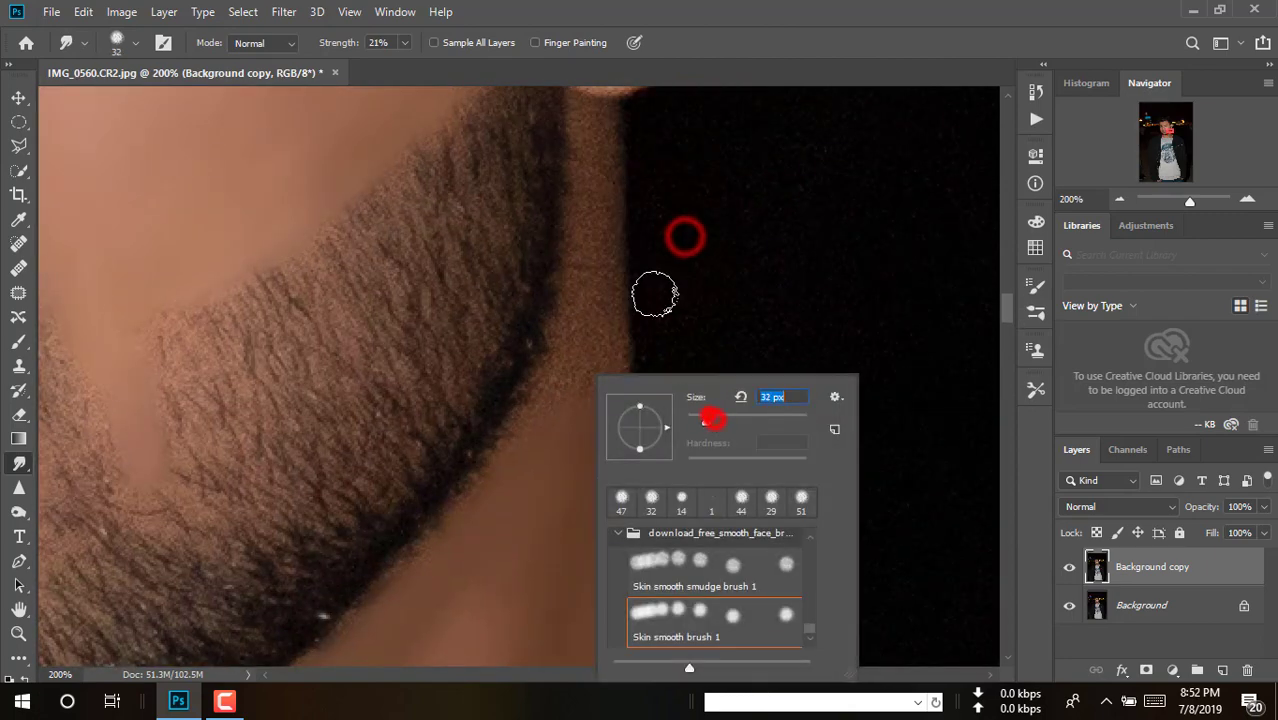
mouse_move(598, 258)
mouse_down()
mouse_move(597, 234)
mouse_move(543, 412)
mouse_up()
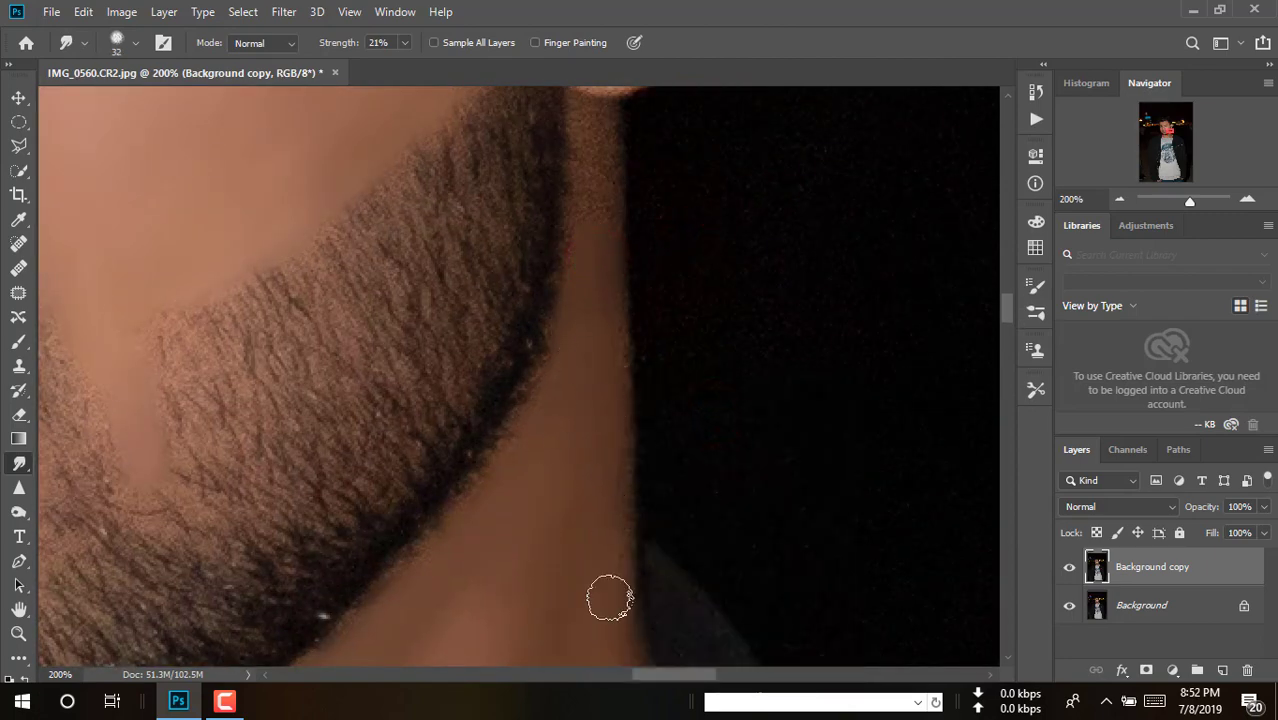
Step: Smooth the skin of the earlobe and lower ear with the 32 px brush
drag(299, 215, 379, 419)
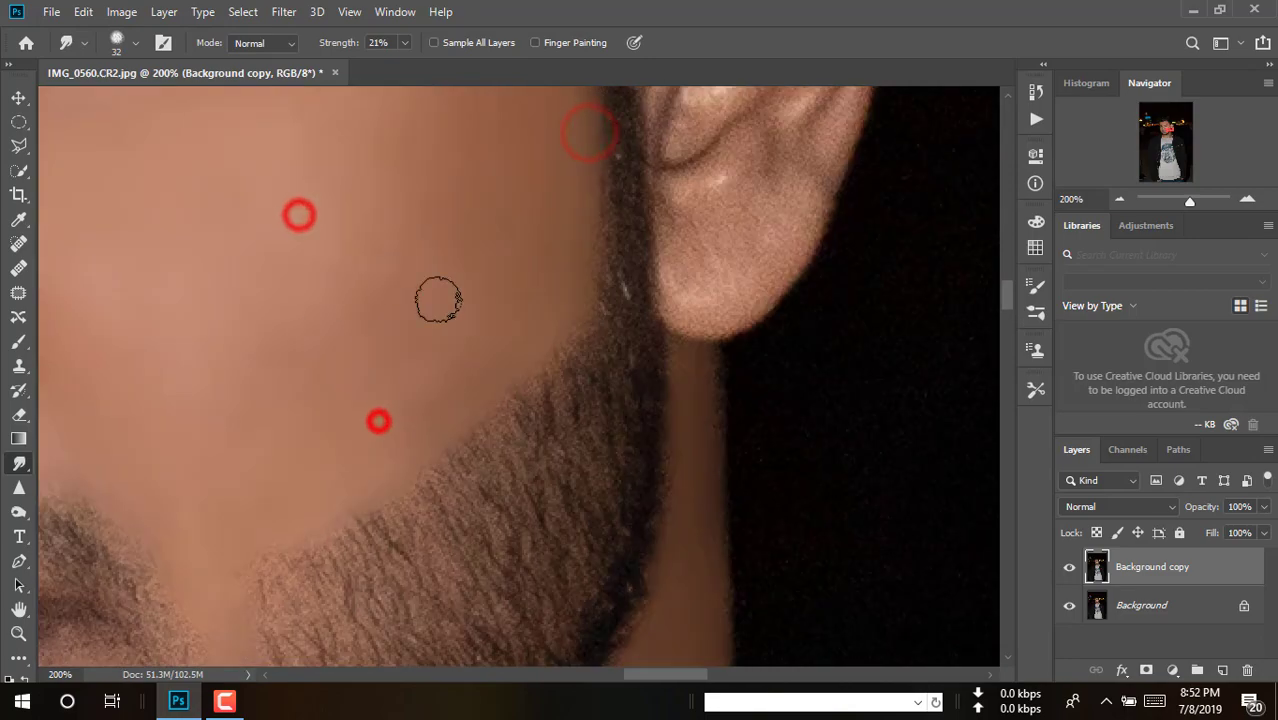
key(space)
drag(556, 251, 411, 476)
mouse_move(570, 512)
mouse_down()
mouse_move(562, 539)
mouse_move(585, 545)
mouse_move(646, 352)
mouse_move(645, 203)
mouse_move(663, 252)
mouse_up()
mouse_move(576, 197)
mouse_down()
mouse_move(605, 220)
mouse_move(585, 216)
mouse_up()
mouse_move(556, 225)
mouse_down()
mouse_move(585, 285)
mouse_move(541, 349)
mouse_up()
drag(549, 296, 508, 182)
Step: Smooth the inner folds and upper rim of the ear with the 32 px brush
key(space)
drag(513, 168, 500, 301)
drag(476, 325, 491, 225)
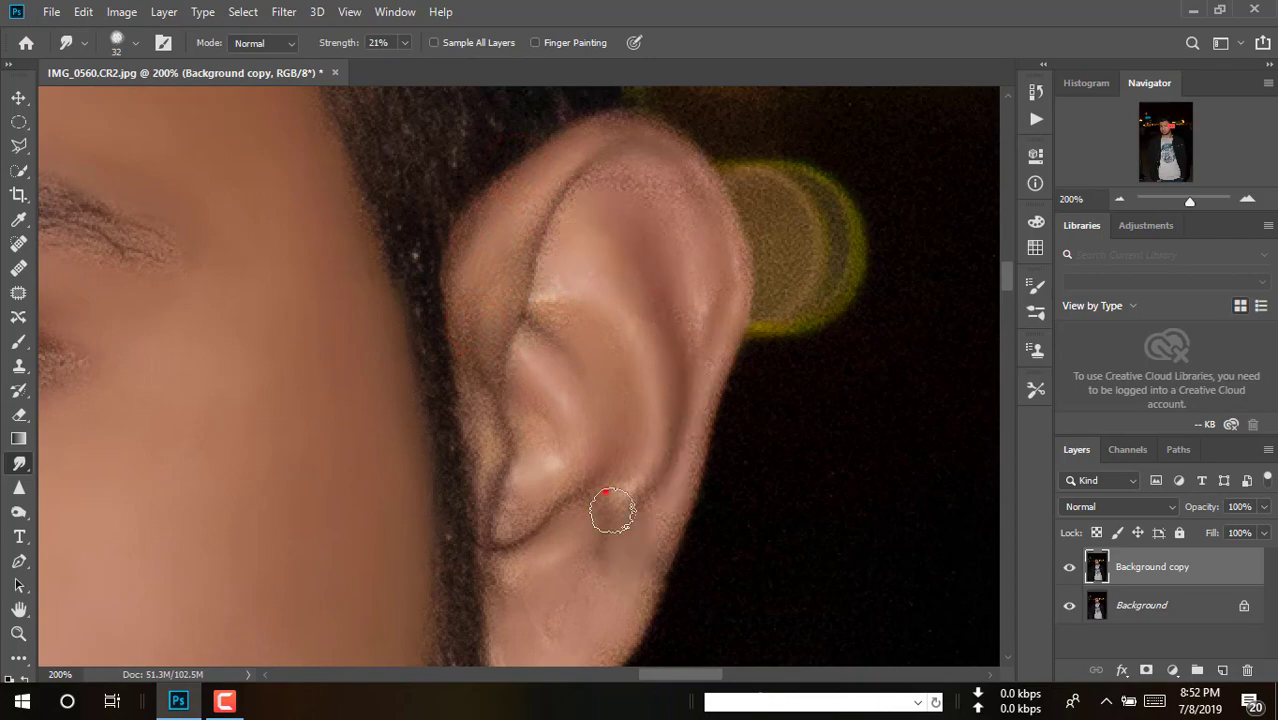
drag(612, 510, 600, 508)
drag(499, 479, 500, 492)
drag(665, 188, 680, 191)
Step: Set the brush to 47 px and smooth the outer edge and lower part of the image-left cheek
alt+click(631, 263)
ctrl+click(297, 409)
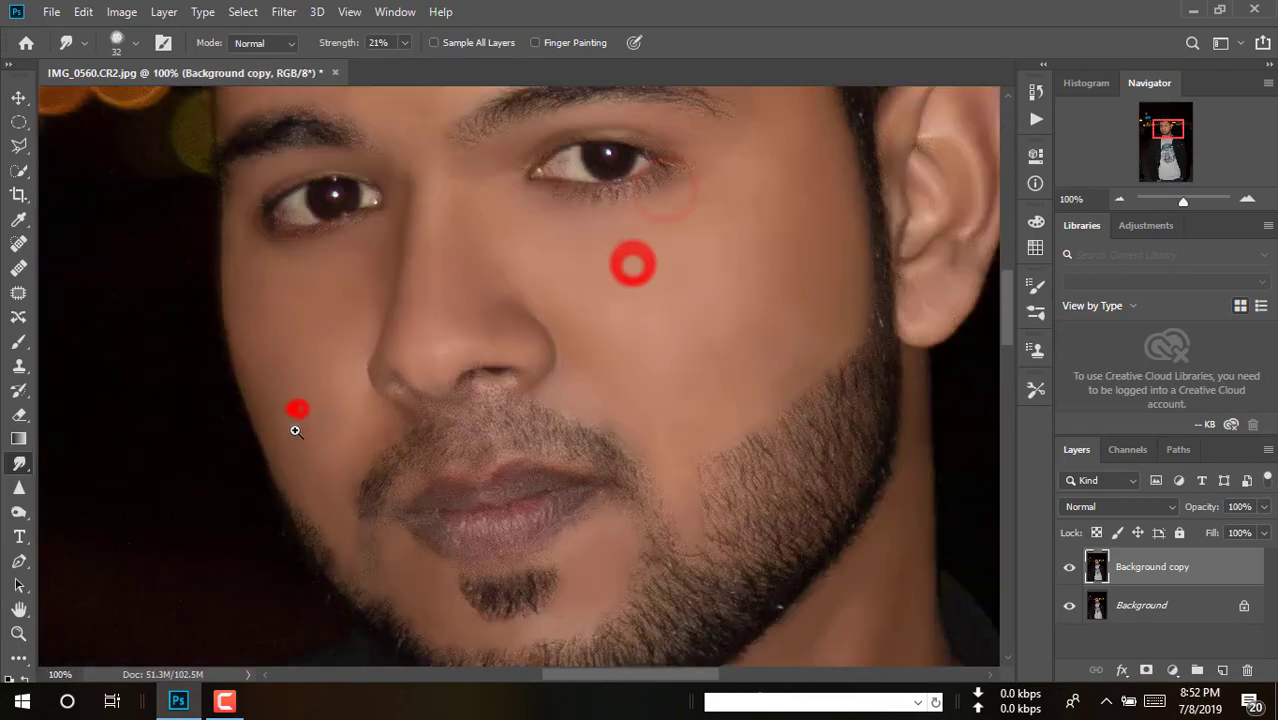
ctrl+click(257, 372)
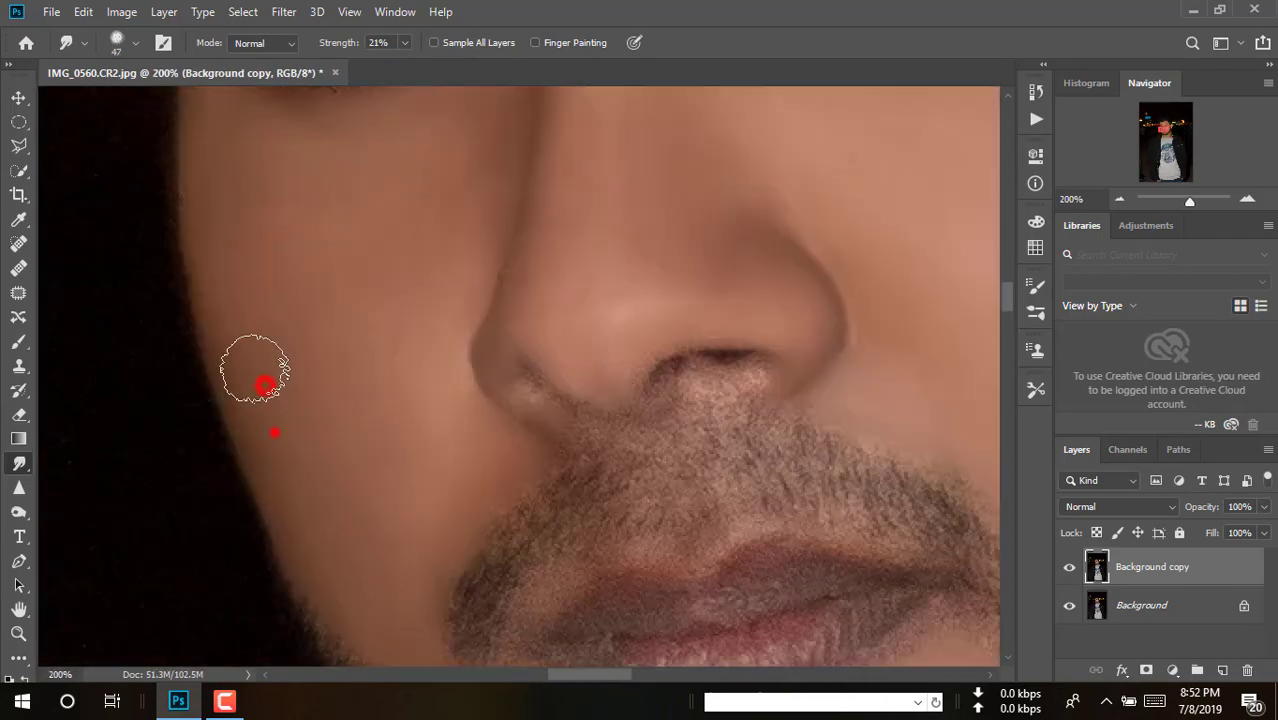
drag(257, 400, 255, 368)
drag(260, 371, 245, 354)
key(space)
drag(379, 457, 354, 339)
mouse_move(325, 325)
mouse_down()
mouse_move(368, 463)
mouse_move(304, 420)
mouse_up()
drag(368, 362, 365, 362)
drag(380, 417, 386, 468)
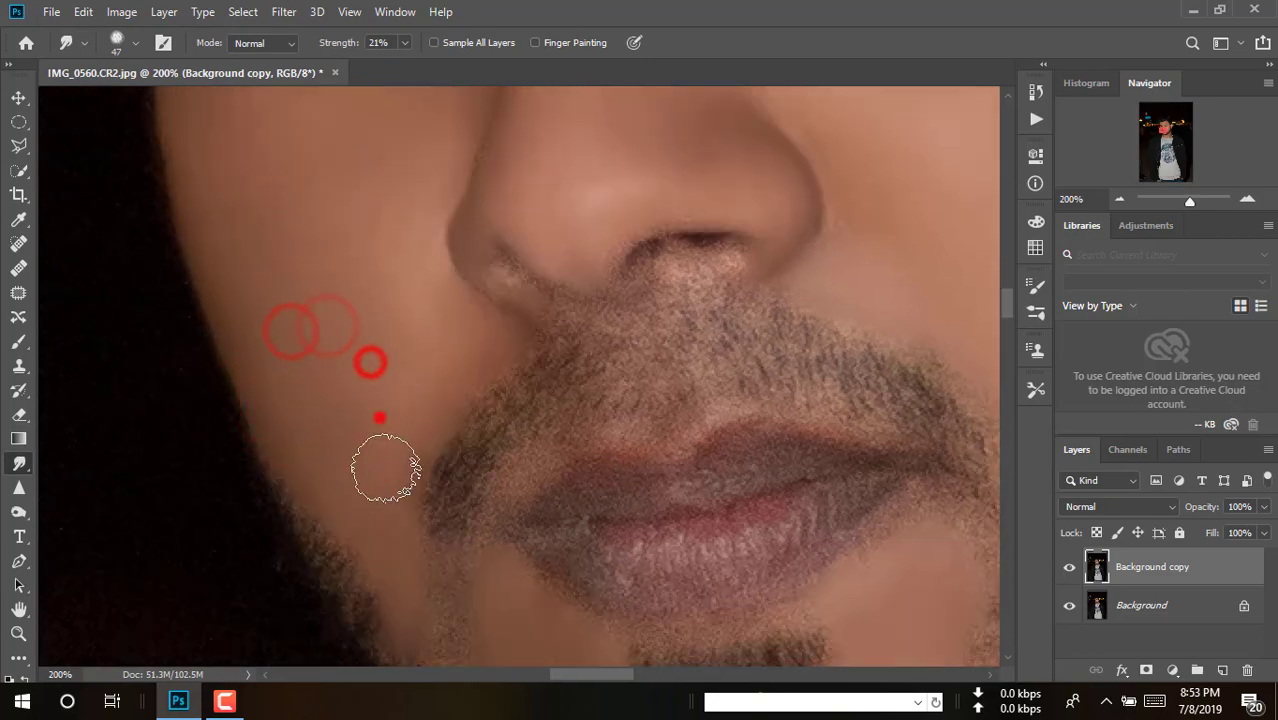
Step: Even out the forehead skin above both eyebrows and toward the image-right temple with the 47 px brush
alt+click(642, 508)
alt+click(687, 531)
alt+click(727, 539)
ctrl+click(822, 442)
ctrl+click(850, 439)
mouse_move(848, 421)
mouse_down()
mouse_move(845, 462)
mouse_move(805, 491)
mouse_up()
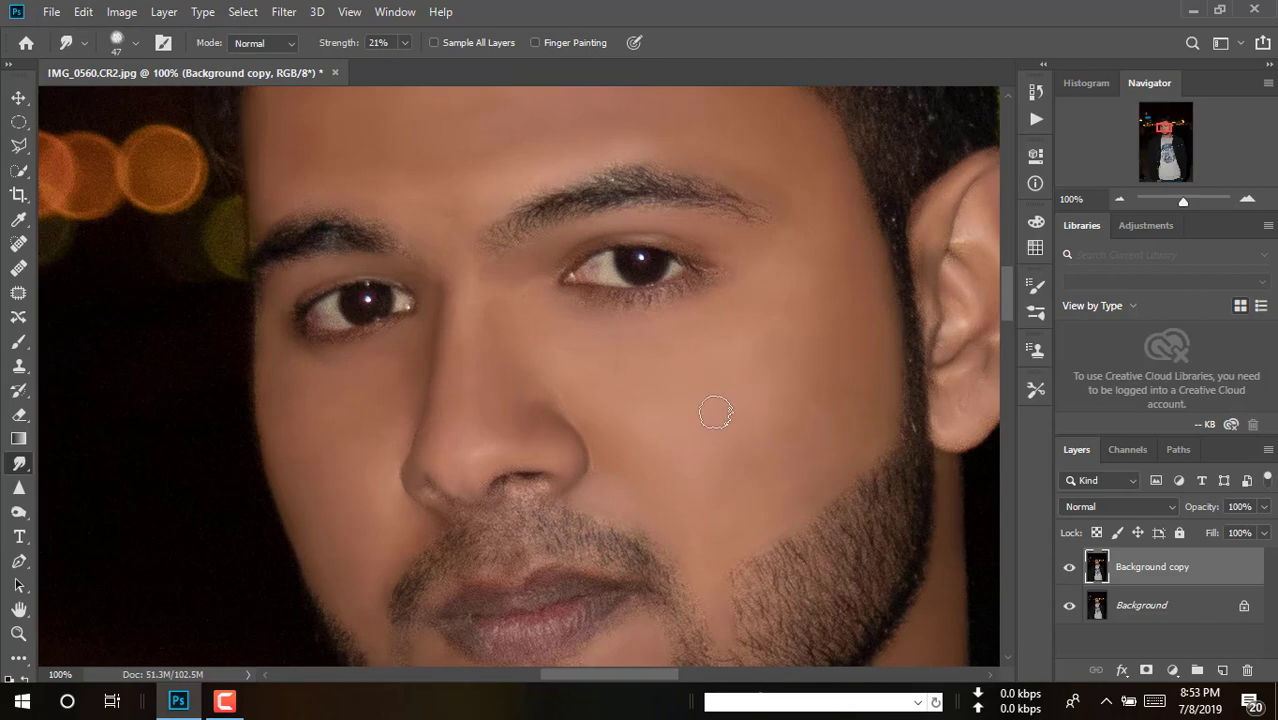
ctrl+click(508, 276)
drag(434, 223, 476, 536)
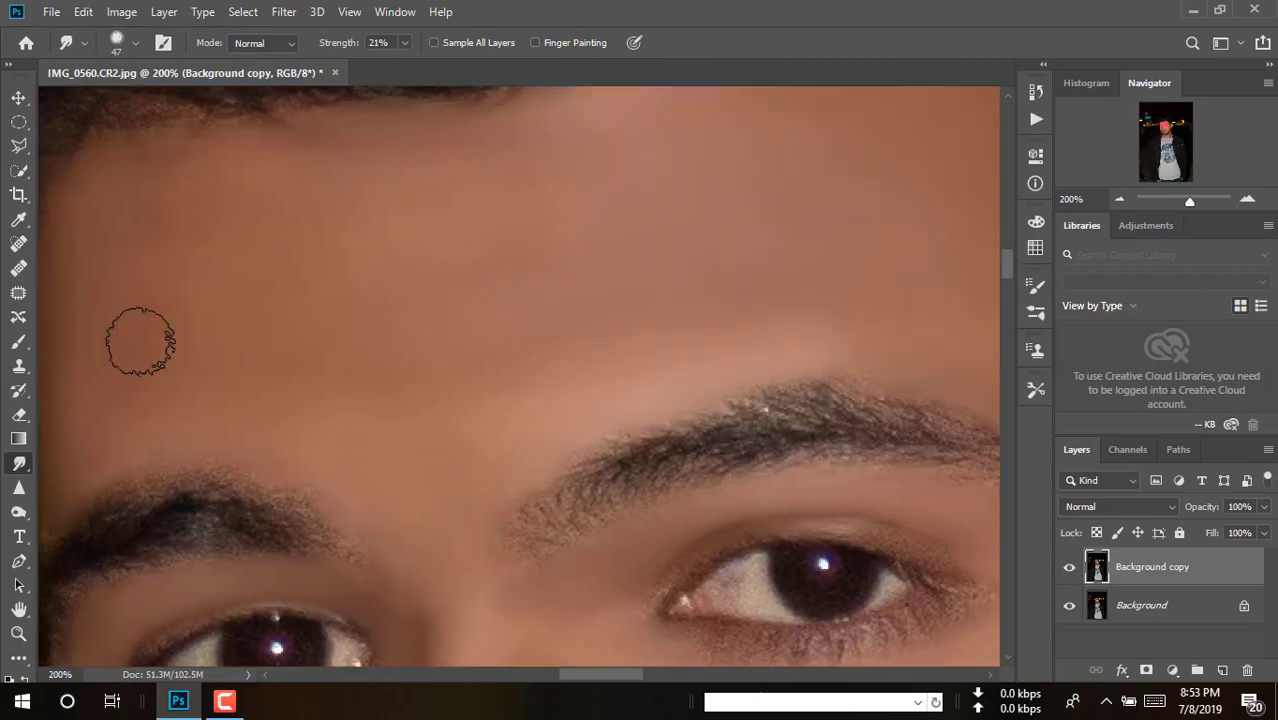
drag(265, 345, 169, 447)
mouse_move(690, 431)
mouse_down()
mouse_move(548, 431)
mouse_move(456, 271)
mouse_move(673, 288)
mouse_move(925, 487)
mouse_up()
drag(896, 438, 753, 365)
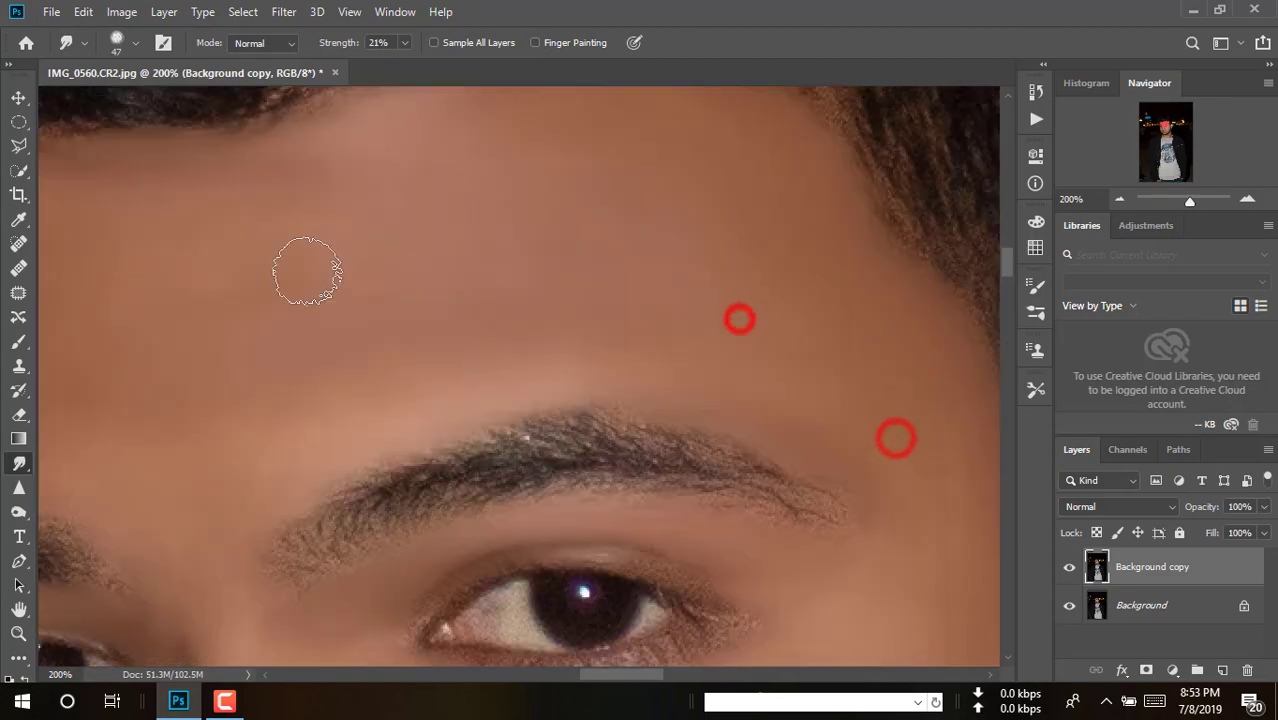
Step: Examine the smoothed neck skin between the beard and the shirt collar
alt+click(476, 339)
alt+click(508, 419)
alt+click(573, 553)
drag(662, 593, 472, 202)
ctrl+click(476, 189)
ctrl+click(511, 135)
drag(528, 145, 545, 334)
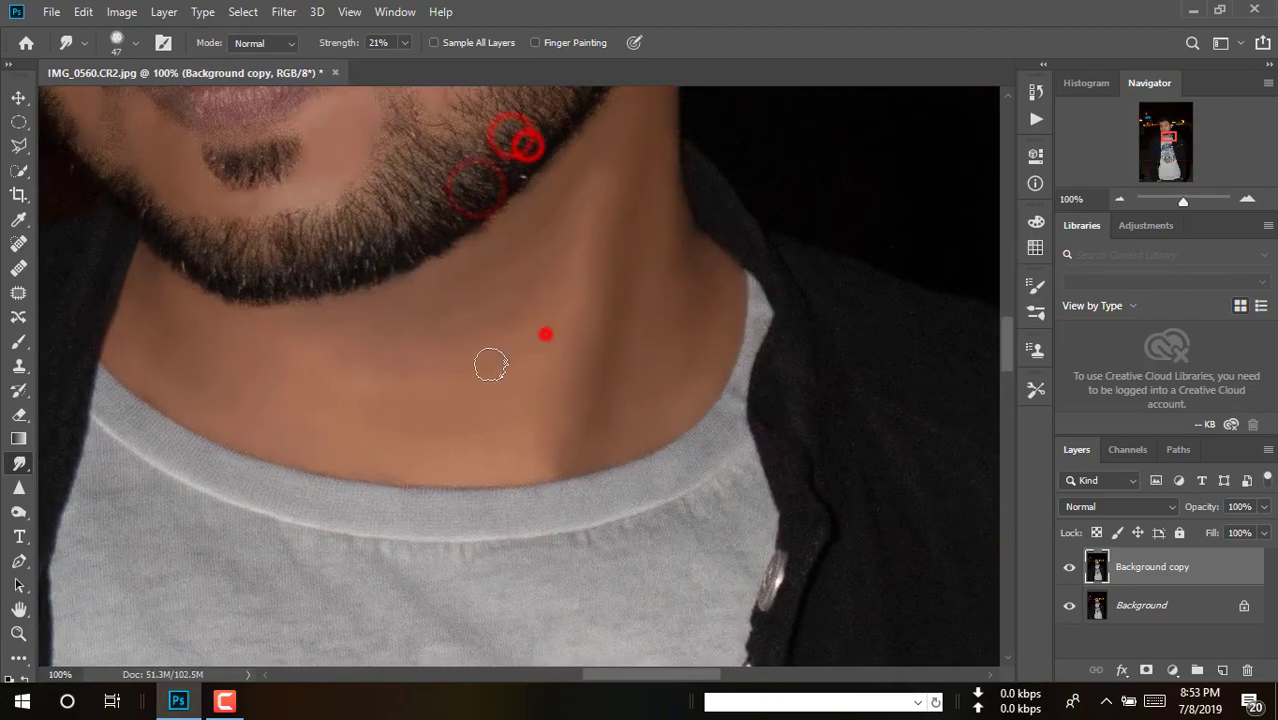
Step: Smooth the exposed hand skin above the image-right jeans pocket with the 47 px brush
alt+click(625, 371)
drag(730, 496, 704, 150)
drag(798, 569, 391, 217)
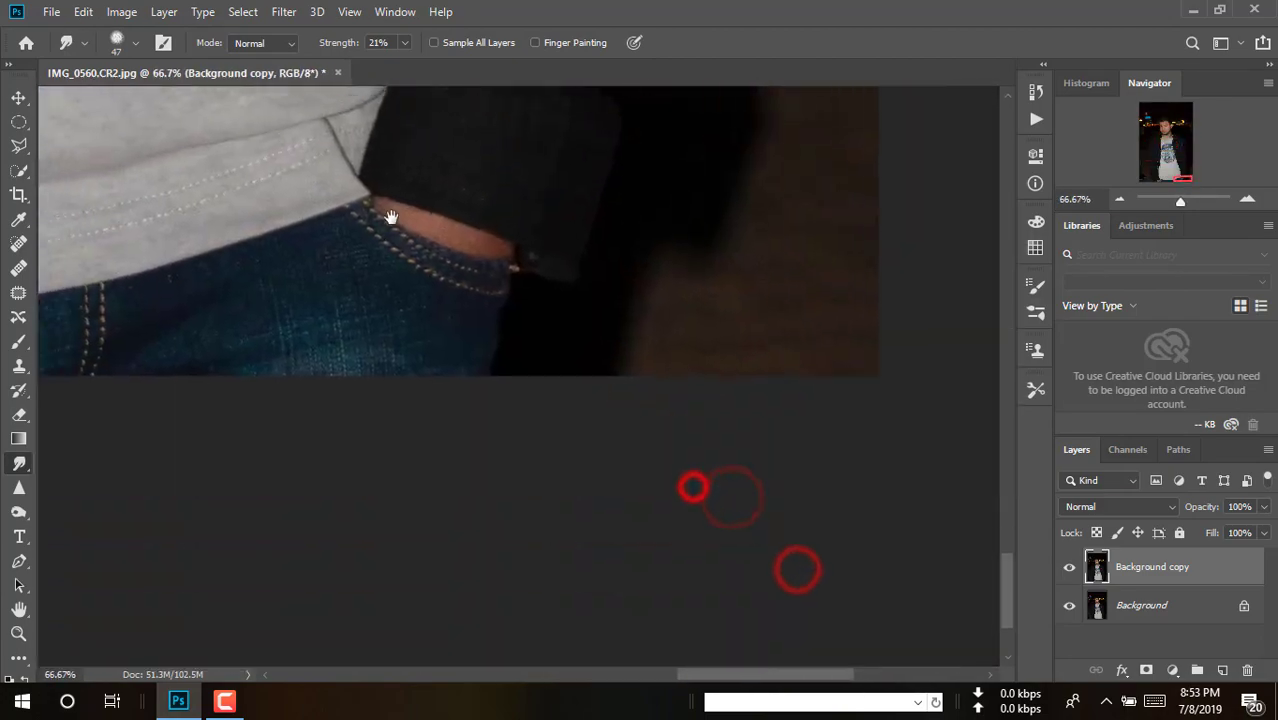
ctrl+click(391, 217)
ctrl+click(468, 231)
mouse_move(581, 289)
mouse_down()
mouse_move(665, 298)
mouse_move(603, 290)
mouse_up()
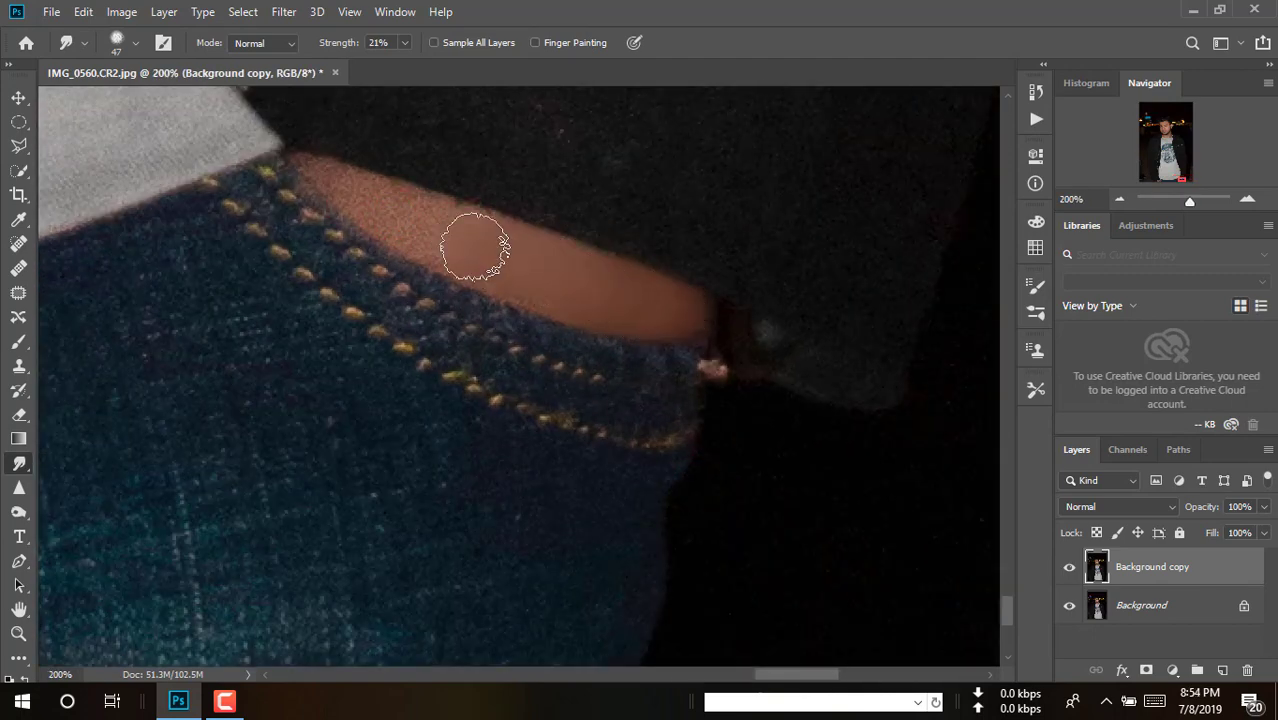
Step: Set the brush to 32 px and smooth the rest of that hand's skin near the shirt hem
drag(310, 261, 666, 362)
right_click(668, 366)
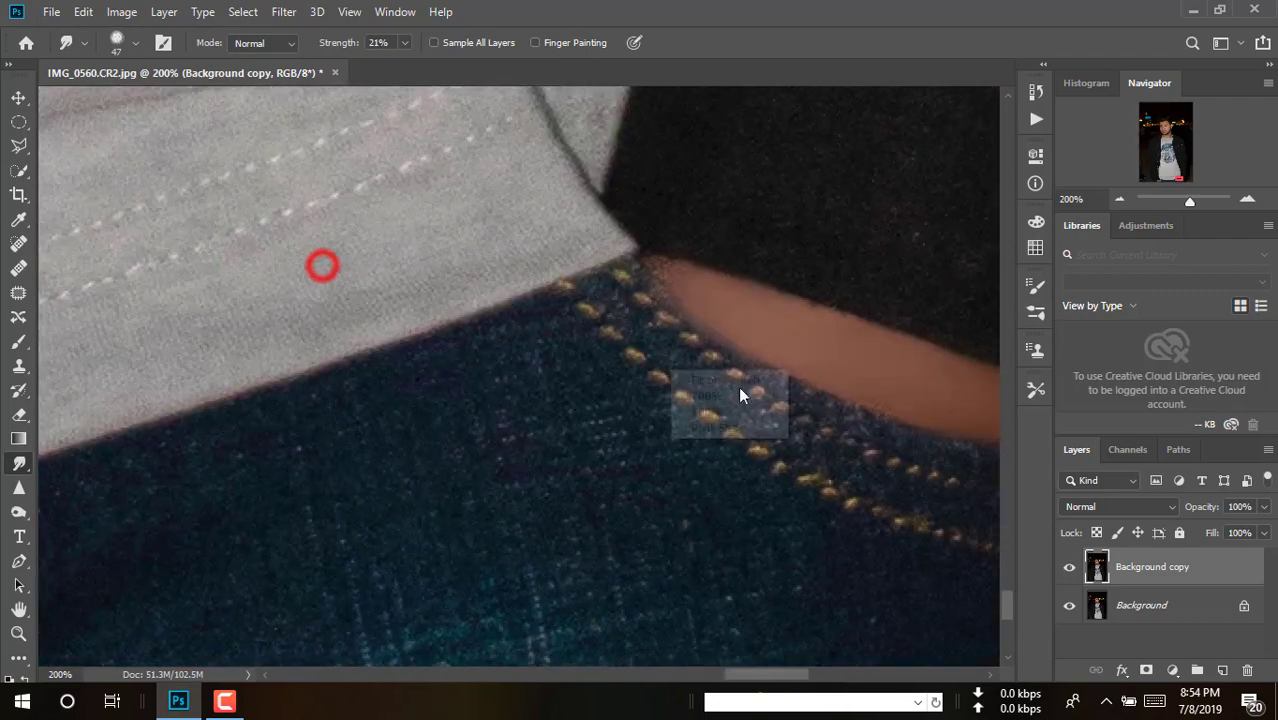
right_click(808, 330)
drag(920, 379, 918, 377)
click(780, 326)
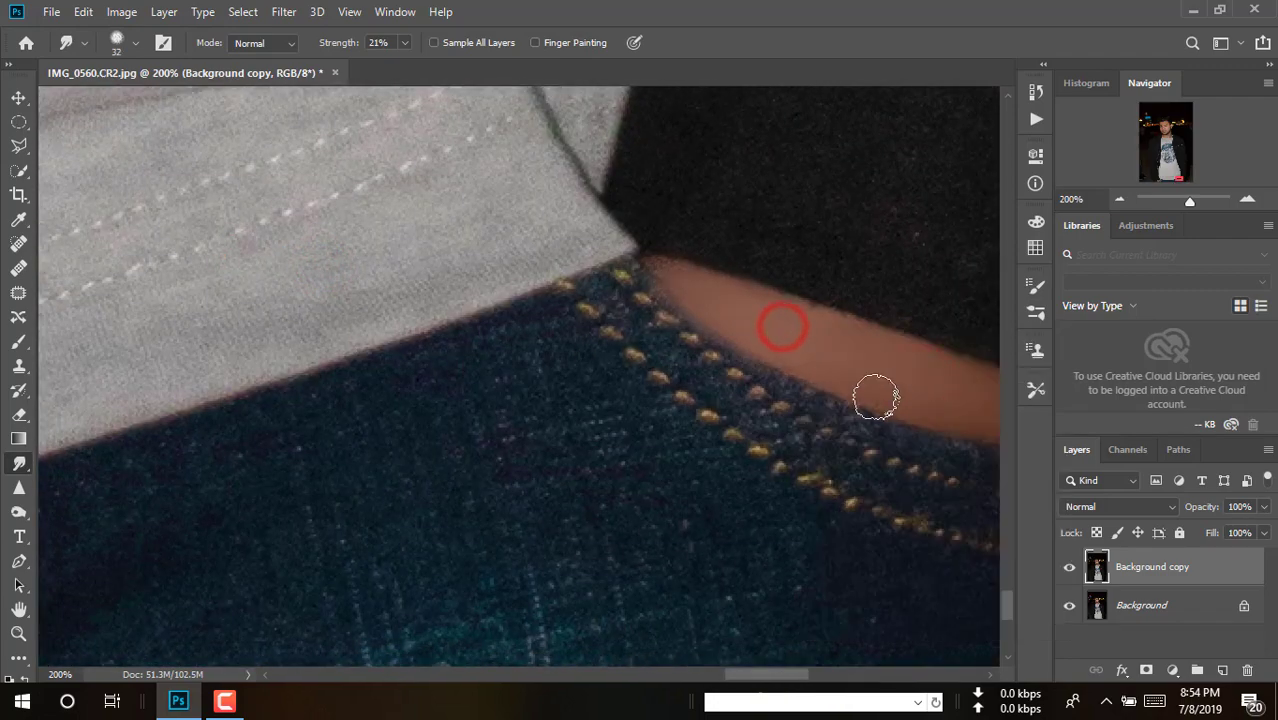
drag(867, 342, 713, 248)
drag(740, 294, 806, 316)
Step: Smooth the exposed skin of the other hand beside the watch strap with the 32 px brush
drag(126, 214, 560, 280)
mouse_move(174, 345)
mouse_down()
mouse_move(205, 334)
mouse_move(560, 360)
mouse_up()
mouse_move(208, 374)
mouse_down()
mouse_move(611, 405)
mouse_move(602, 243)
mouse_up()
drag(727, 327, 735, 288)
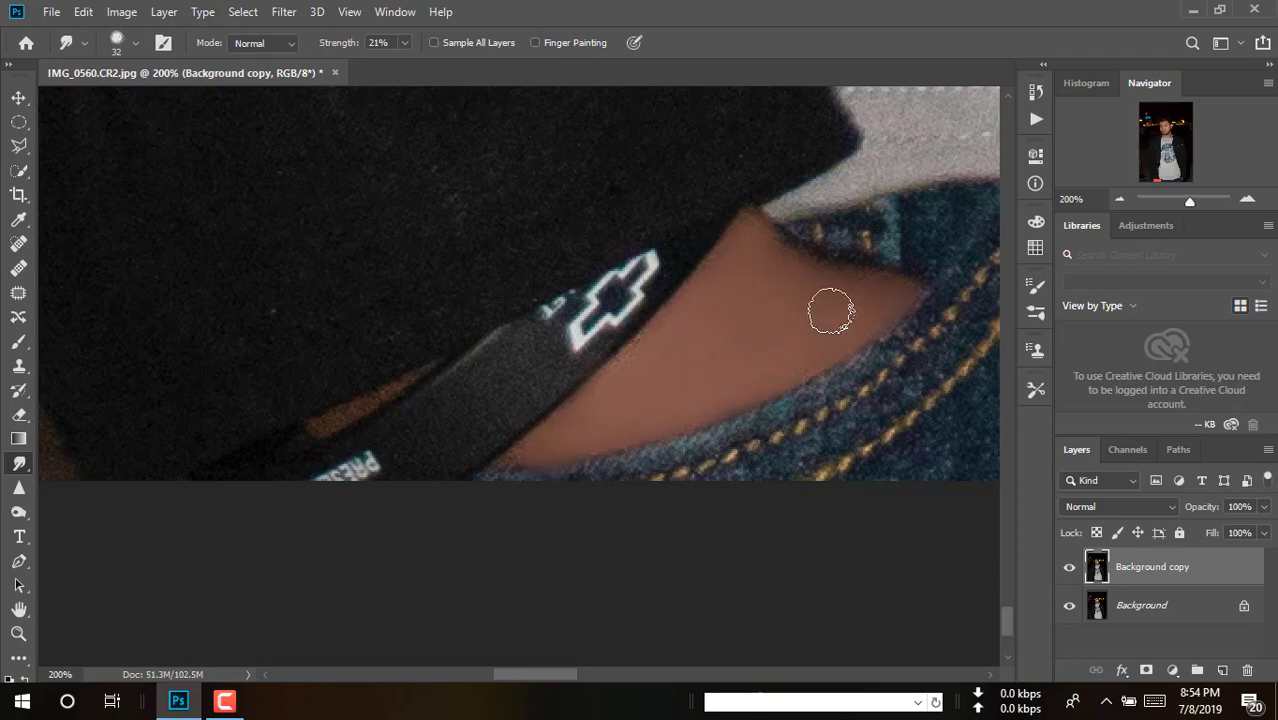
Step: Review the skin retouching on the whole portrait
alt+click(708, 280)
alt+click(708, 280)
alt+click(708, 280)
alt+click(708, 280)
alt+click(708, 280)
alt+click(708, 280)
drag(752, 227, 650, 562)
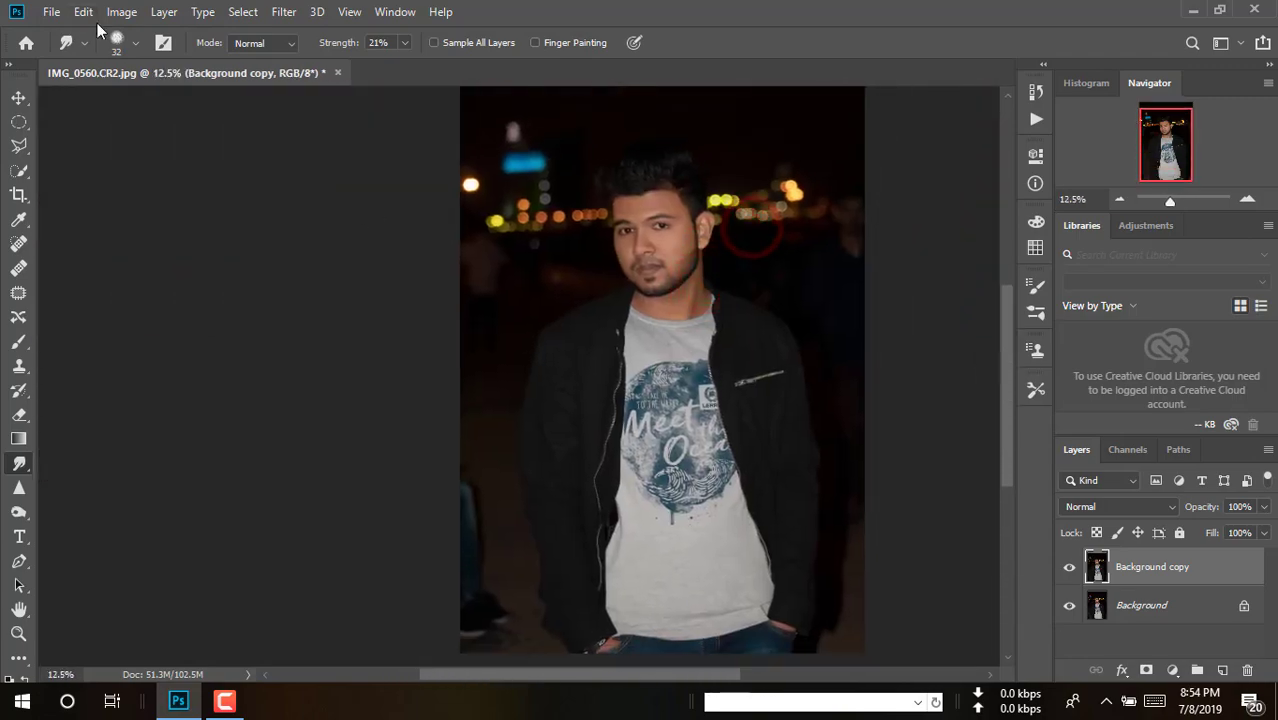
Step: Start Replace Color on the Background copy layer and sample colours from the background, the face and the shadowed neck edge
click(121, 11)
click(150, 61)
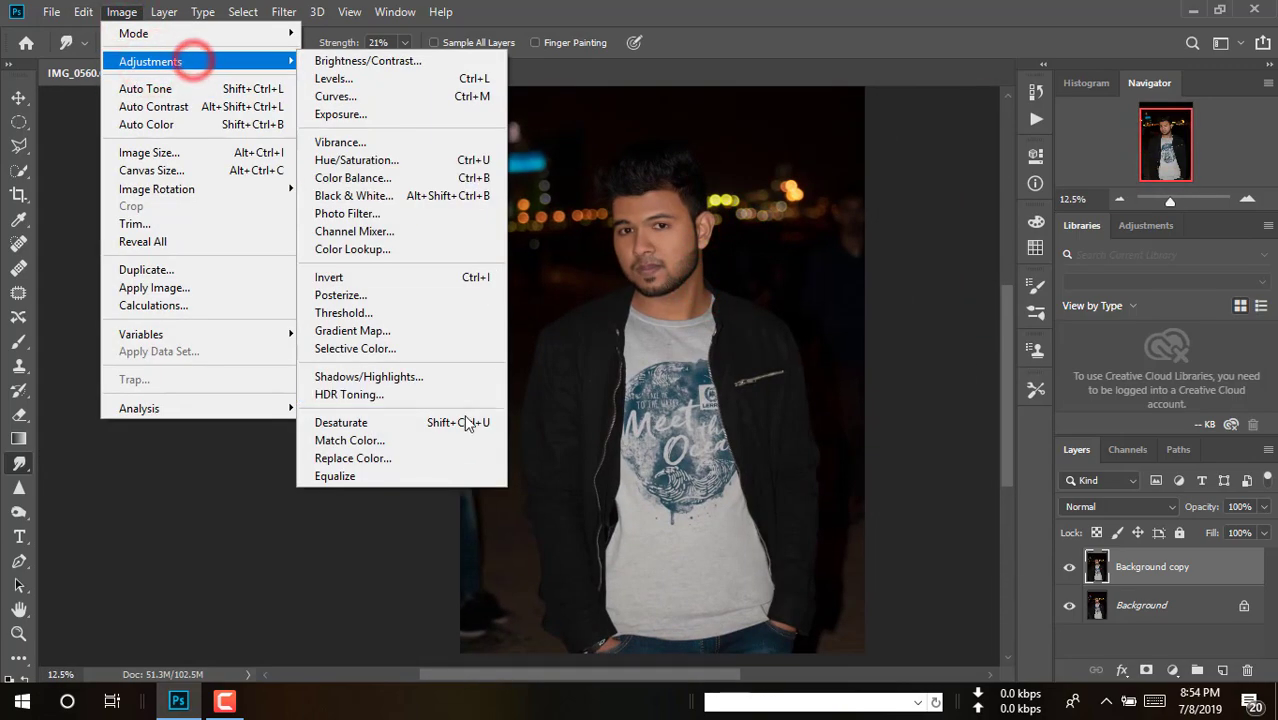
click(456, 458)
drag(755, 82, 918, 82)
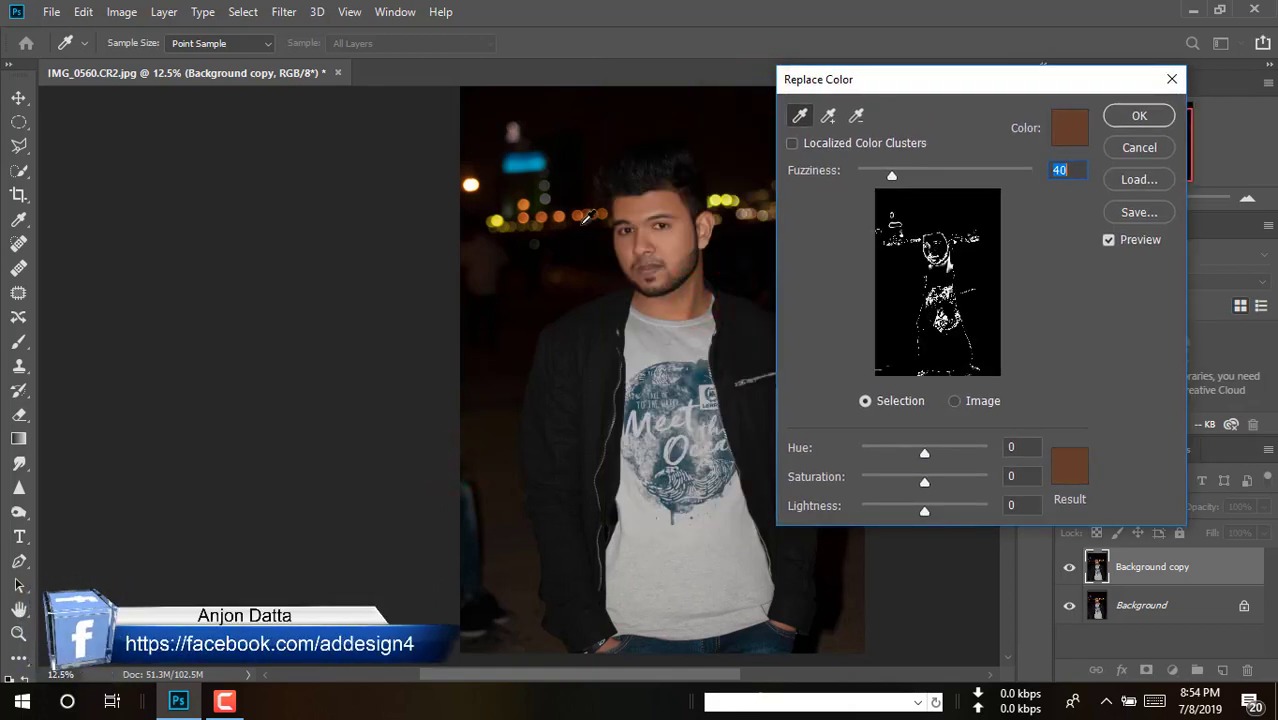
click(576, 216)
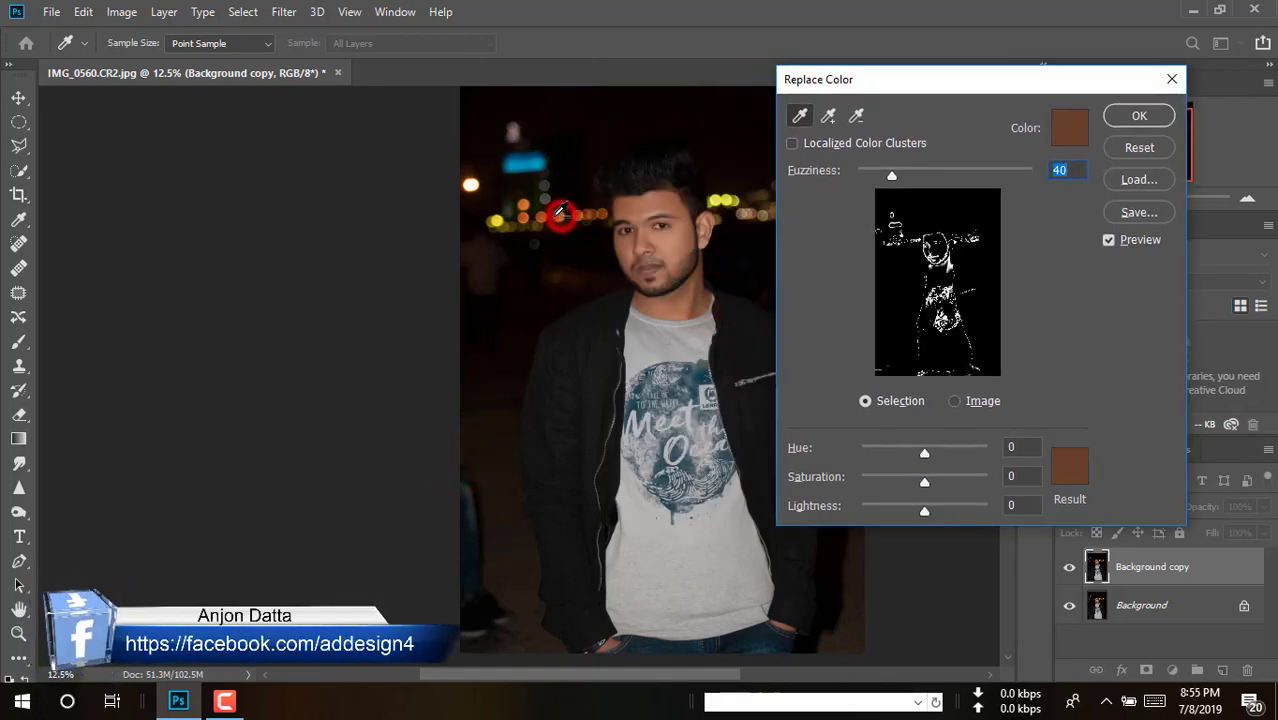
click(622, 271)
click(675, 228)
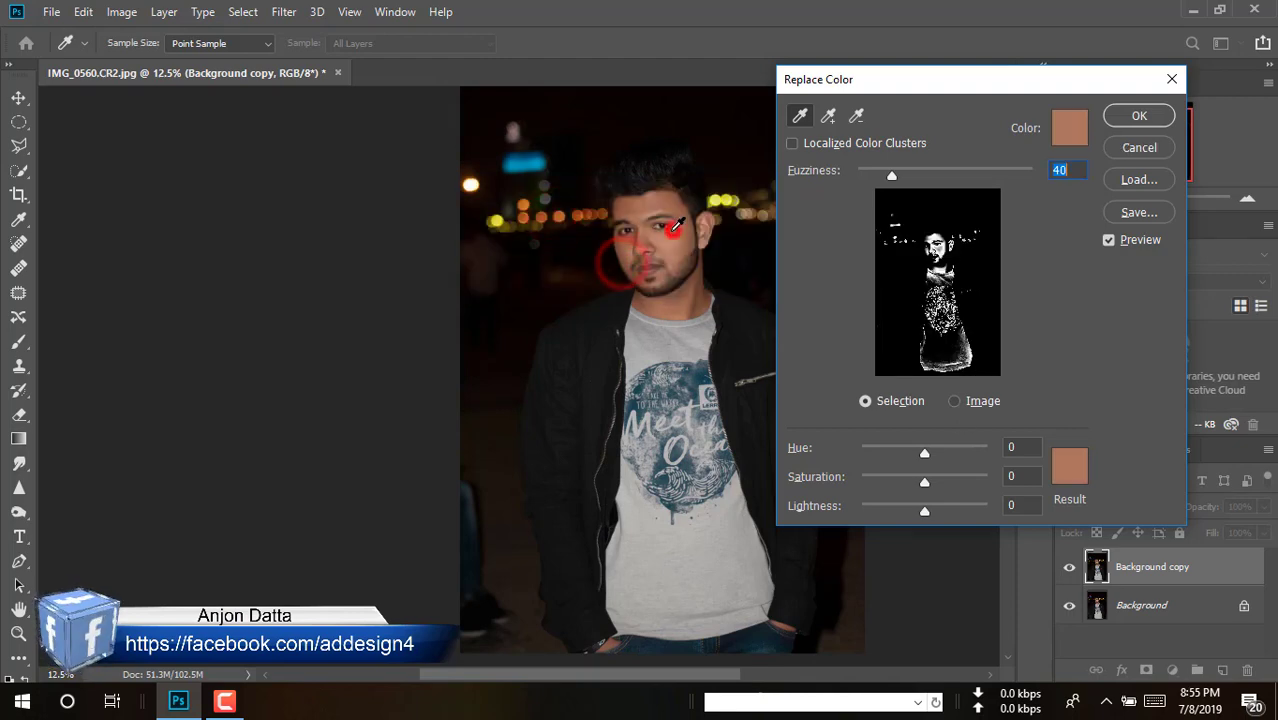
click(704, 270)
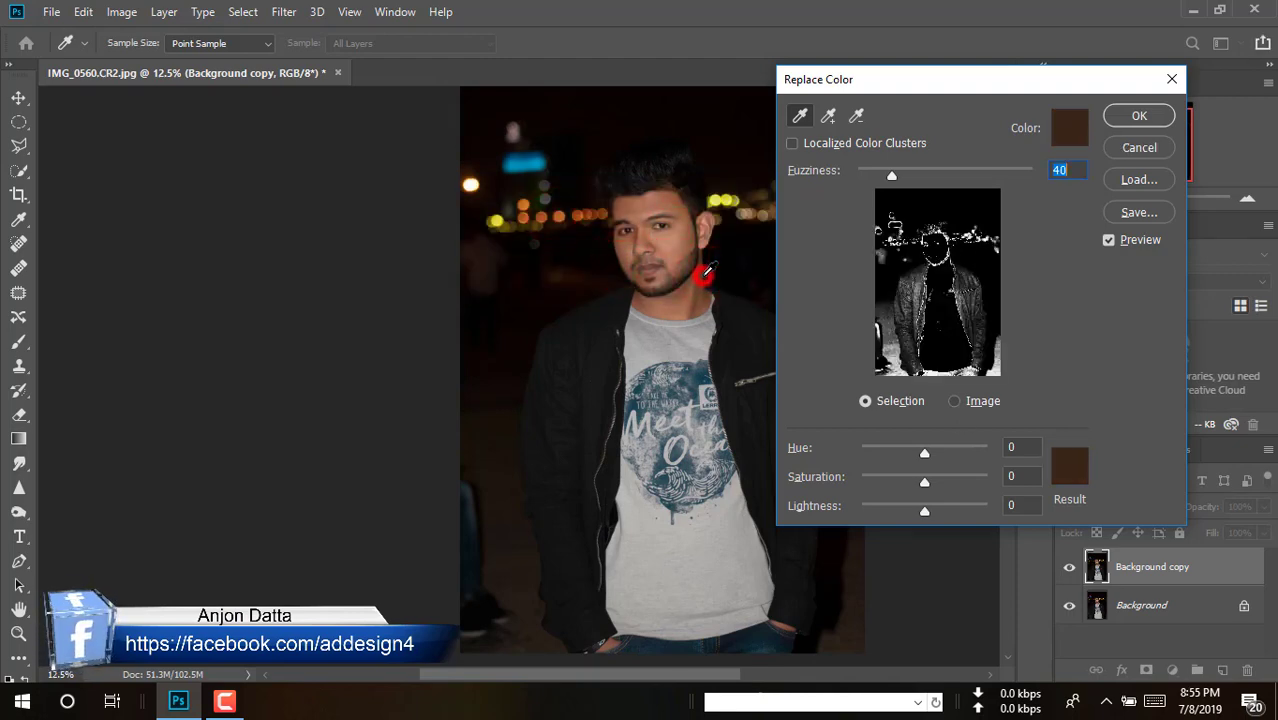
Step: Set Replace Color's Lightness to +4, sample the skin of the image-right hand and apply the adjustment
drag(924, 510, 930, 512)
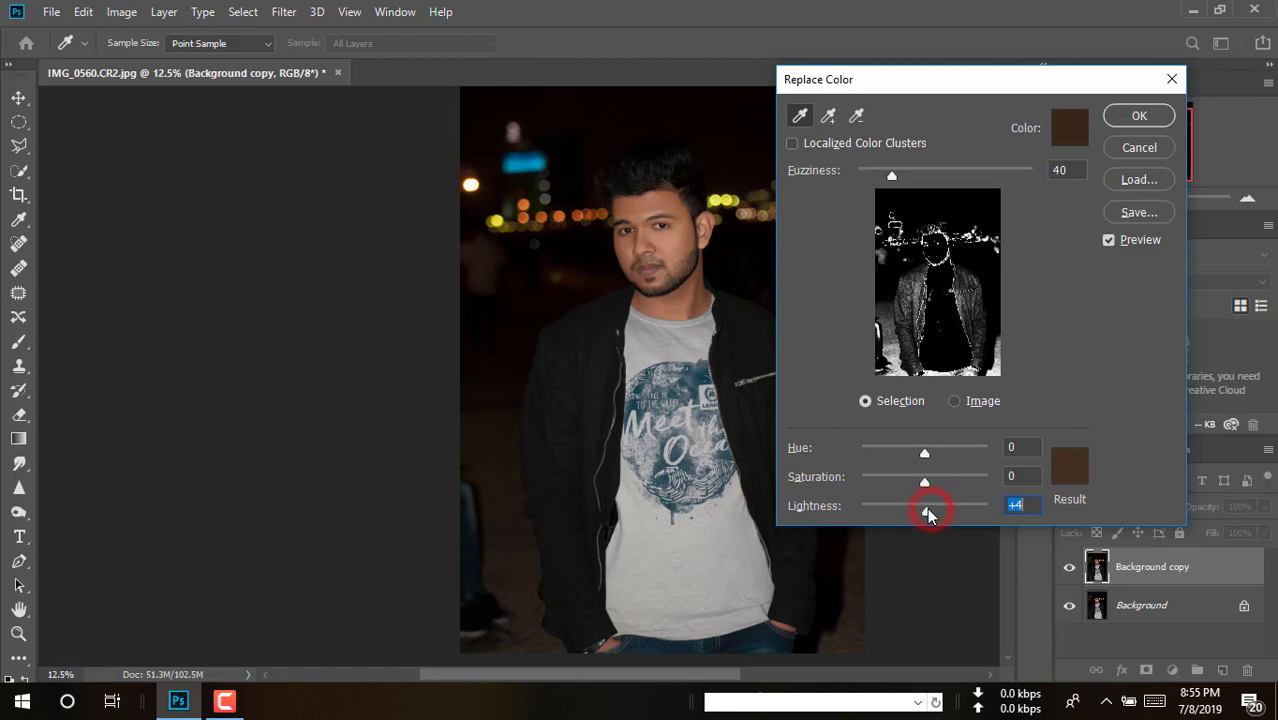
click(690, 284)
click(684, 286)
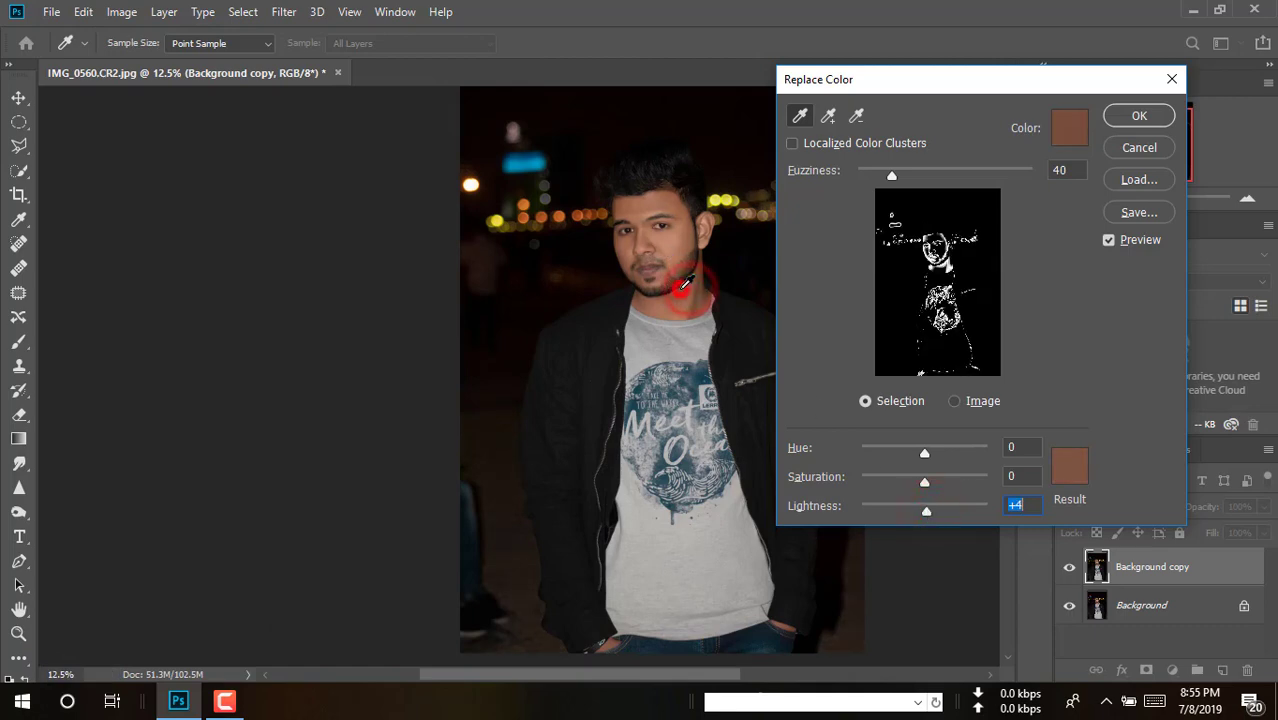
click(794, 628)
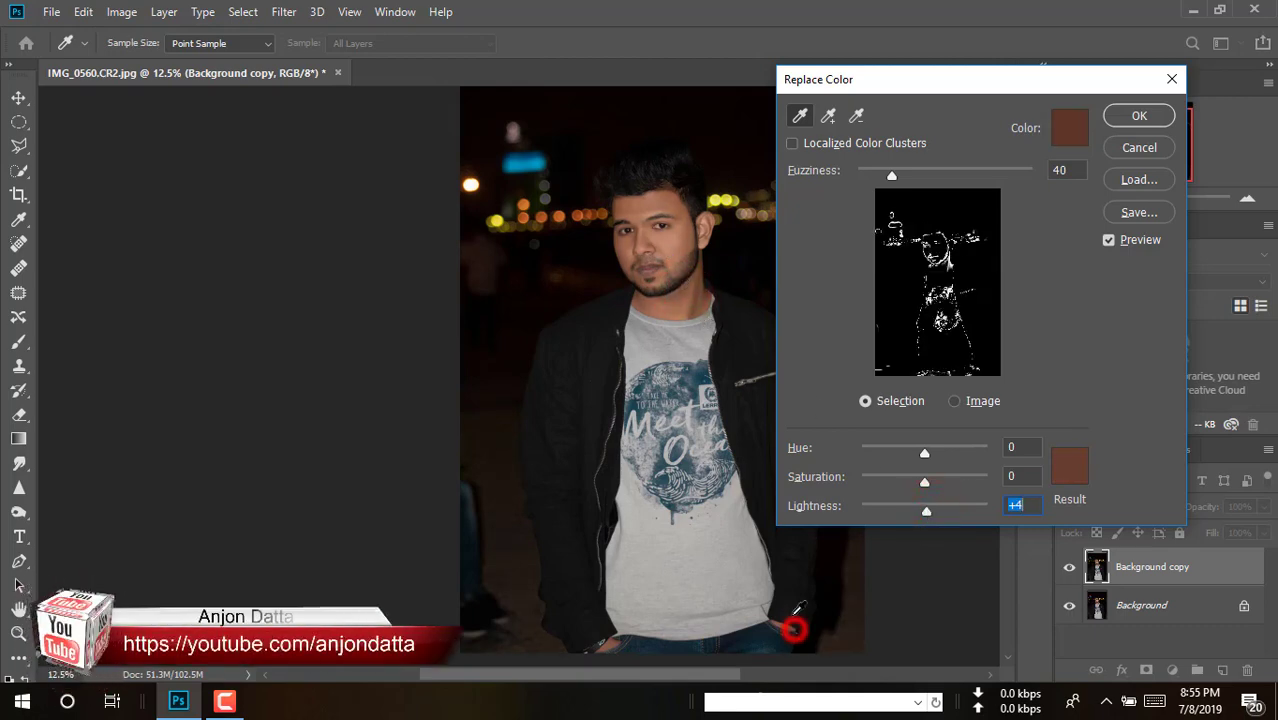
click(1124, 124)
Step: Run Replace Color again with a colour sampled from the face near the mouth
click(121, 11)
click(140, 57)
click(390, 457)
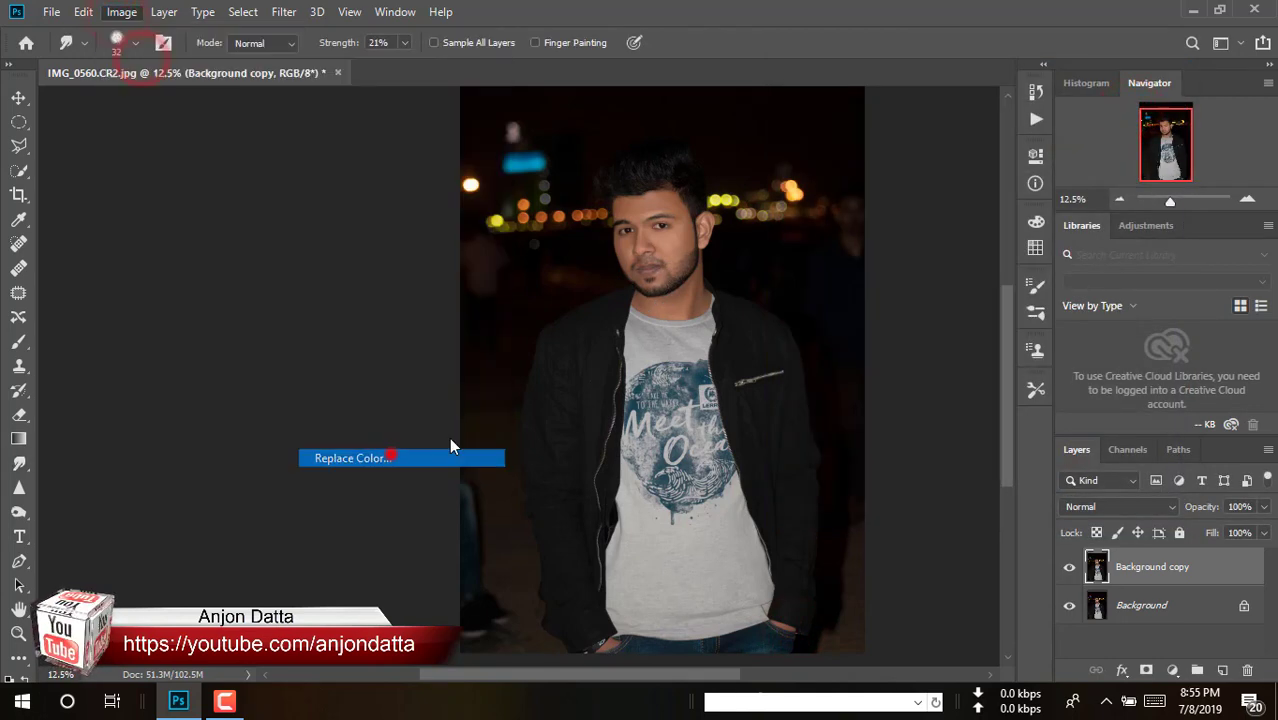
click(649, 265)
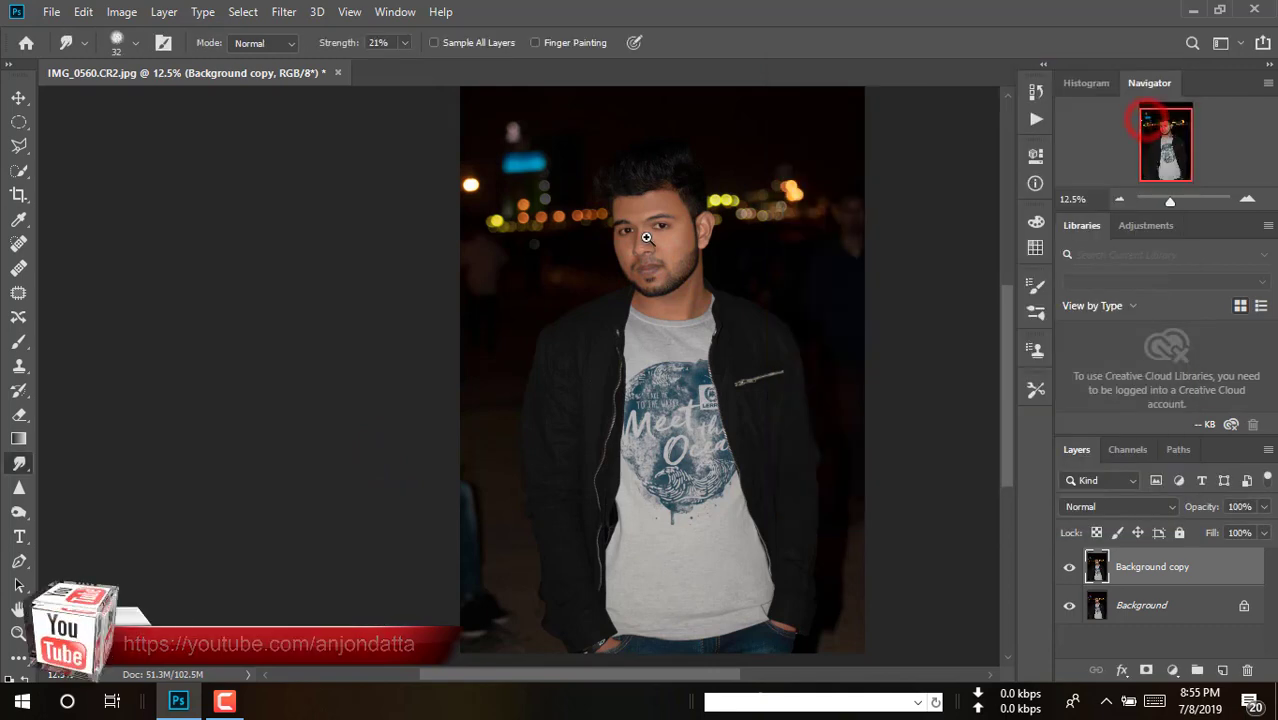
Step: Compare the retouched portrait with the original by hiding and showing the Background copy layer
scroll(645, 235, up, 1)
scroll(645, 235, up, 3)
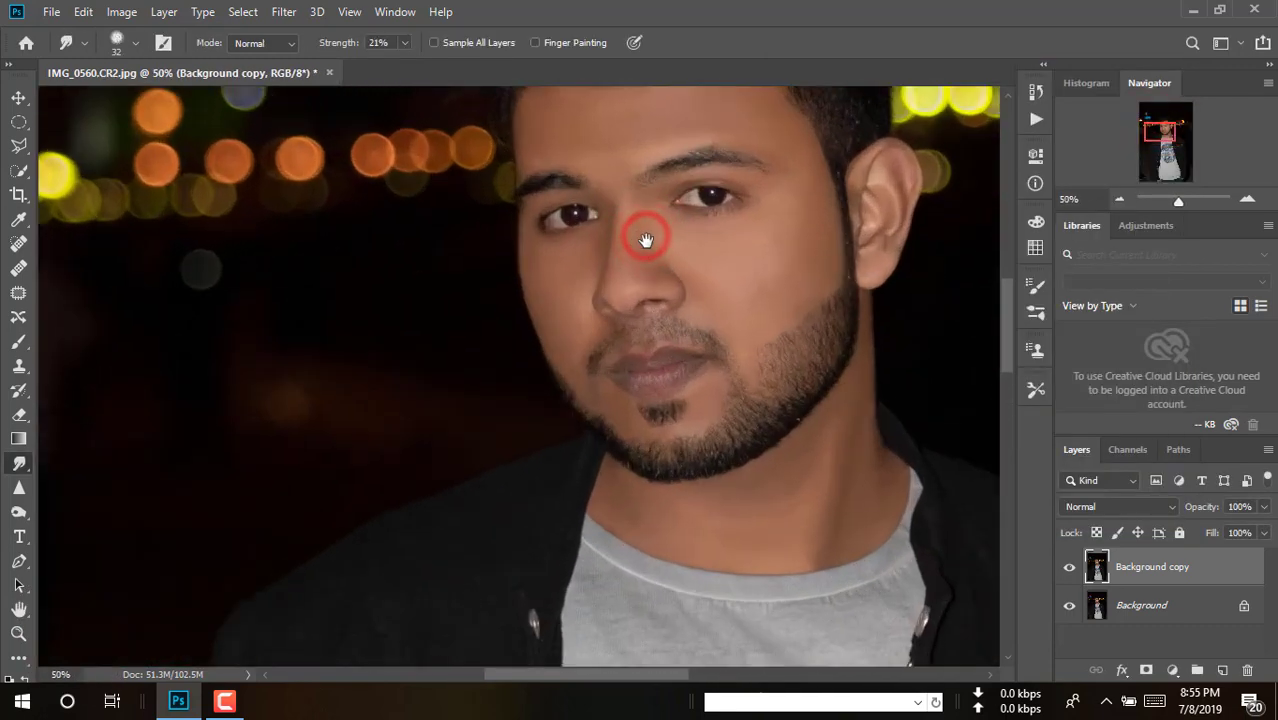
scroll(645, 240, down, 5)
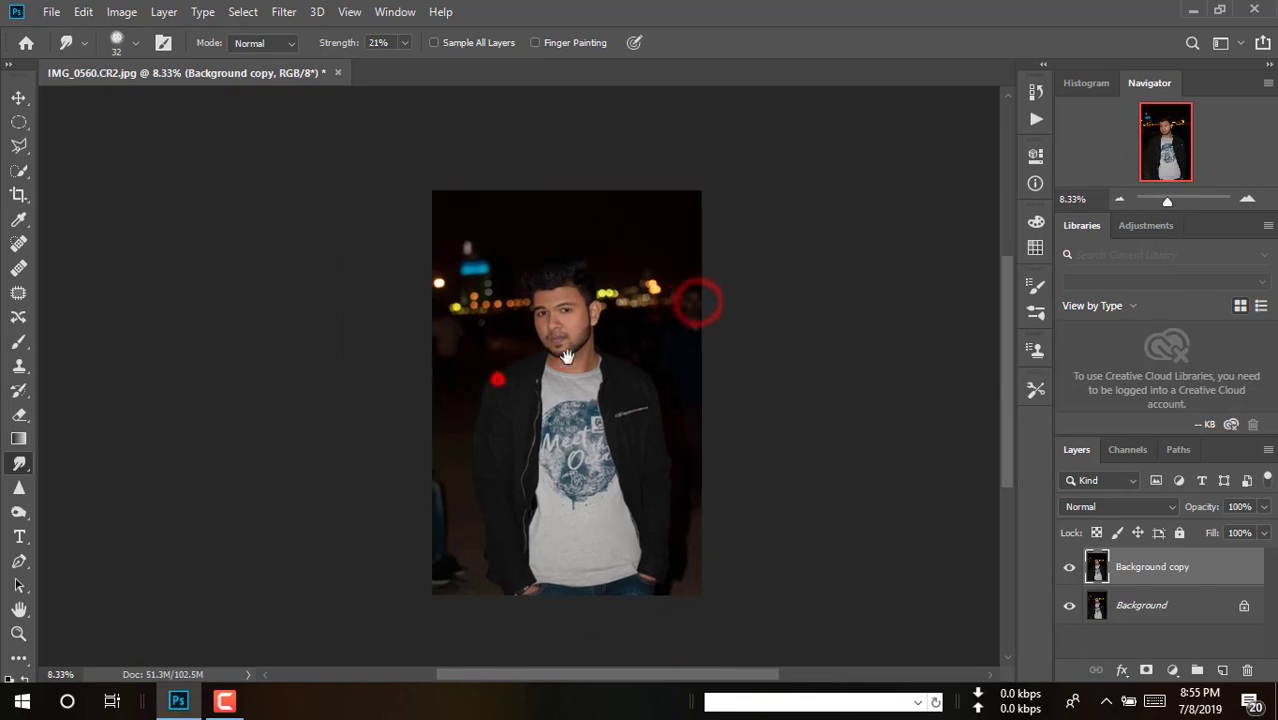
drag(567, 357, 605, 324)
click(1069, 567)
click(1069, 567)
ctrl+click(608, 285)
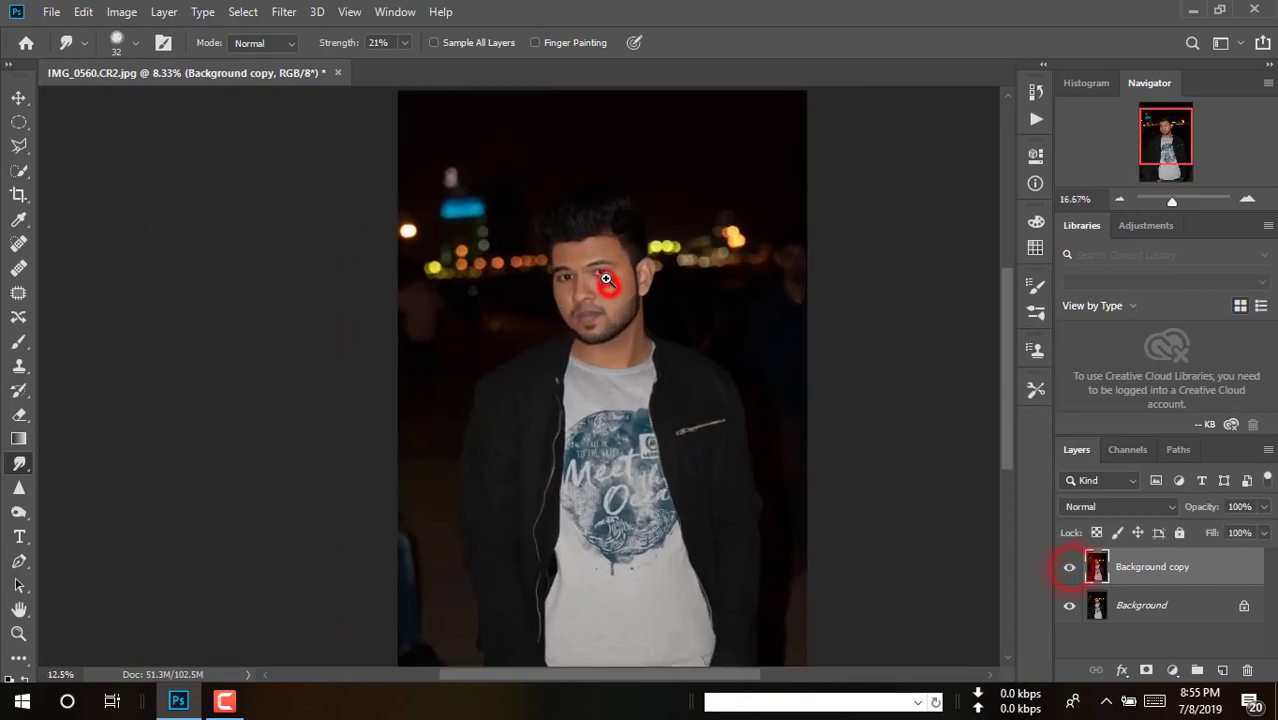
ctrl+click(606, 280)
ctrl+click(606, 280)
click(1069, 566)
click(1069, 566)
click(1069, 566)
click(1069, 566)
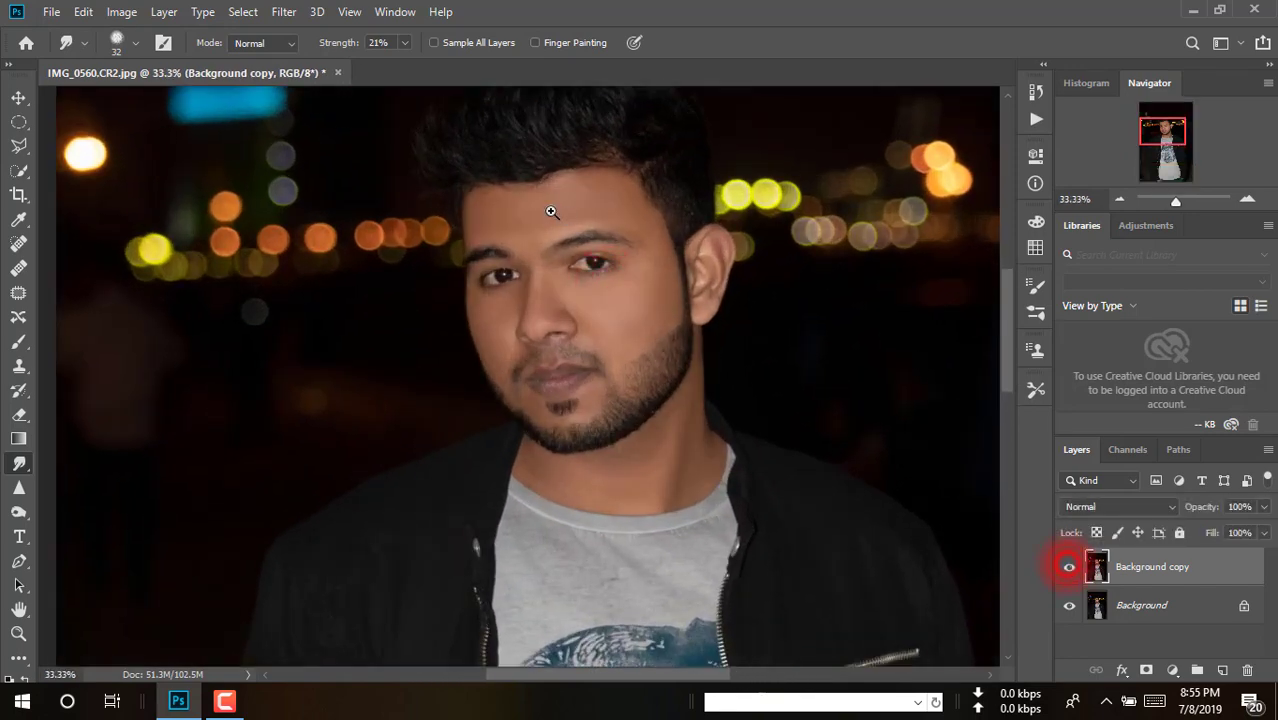
Step: Set the Smudge brush to 62 px and smooth the forehead skin below the hairline
ctrl+click(551, 211)
ctrl+click(551, 210)
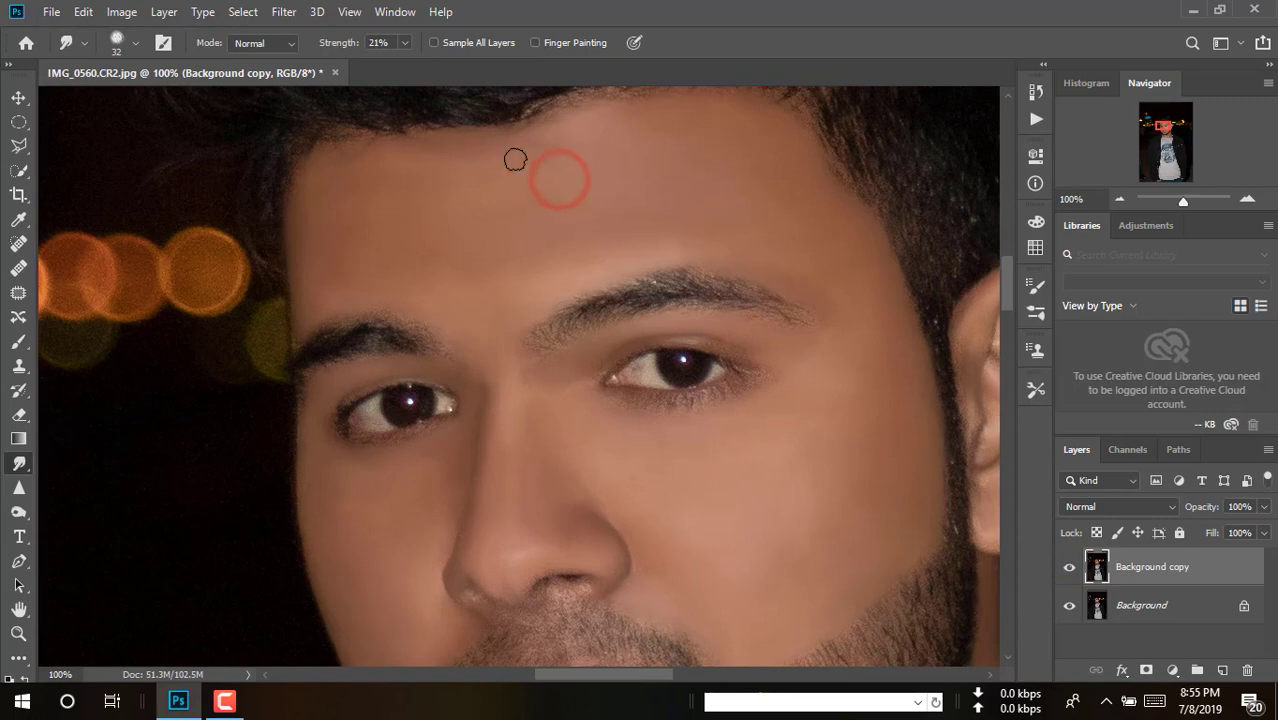
right_click(554, 143)
drag(625, 206, 673, 200)
click(625, 131)
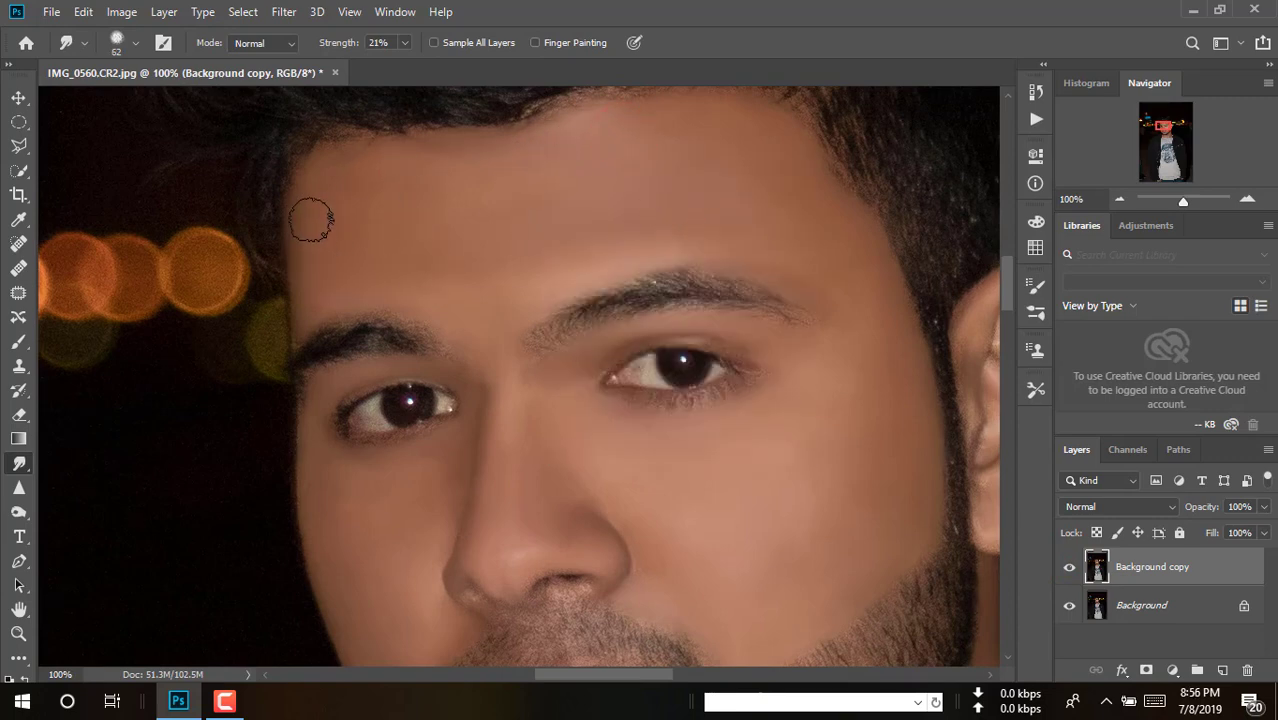
alt+click(686, 243)
alt+click(685, 241)
alt+click(685, 242)
alt+click(685, 243)
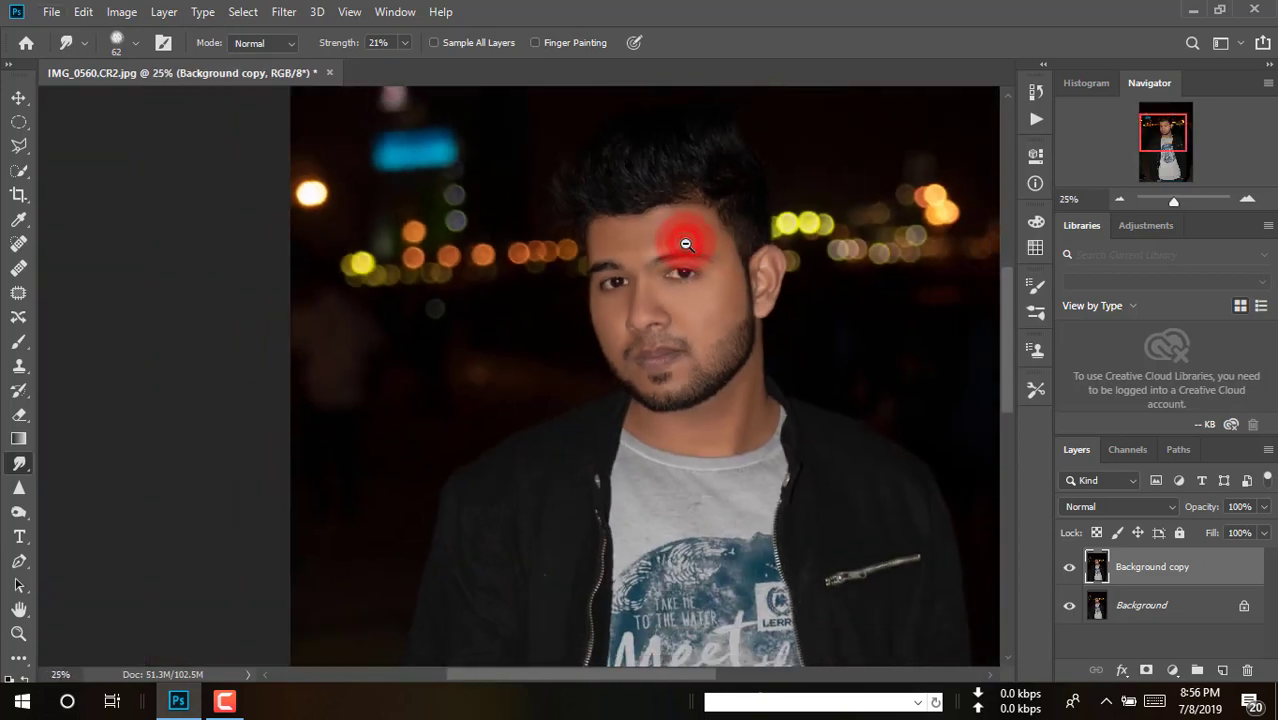
alt+click(686, 244)
Step: Smooth the forehead skin above the outer end of the image-right eyebrow with the 62 px brush
ctrl+click(690, 250)
ctrl+click(703, 258)
ctrl+click(708, 262)
ctrl+click(710, 256)
ctrl+click(710, 256)
click(668, 157)
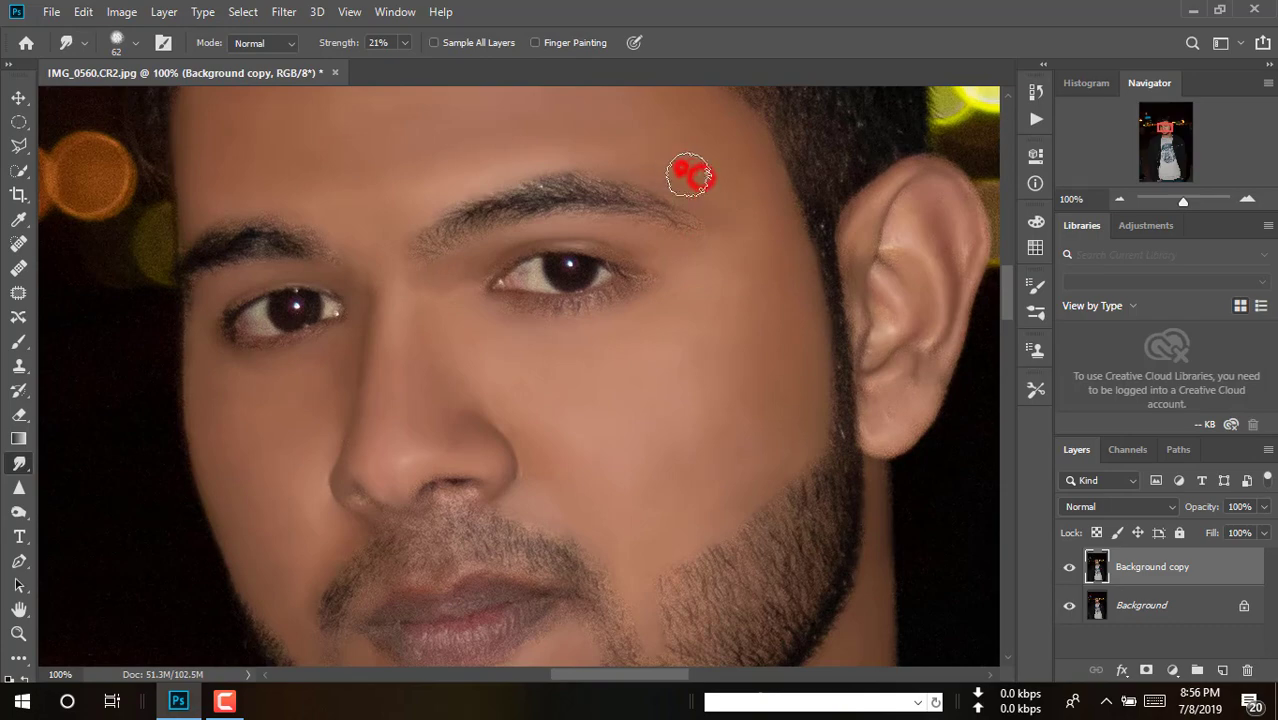
Step: Smooth the skin on both cheeks and beside the nostril with the 62 px Smudge brush
alt+click(735, 257)
ctrl+click(432, 458)
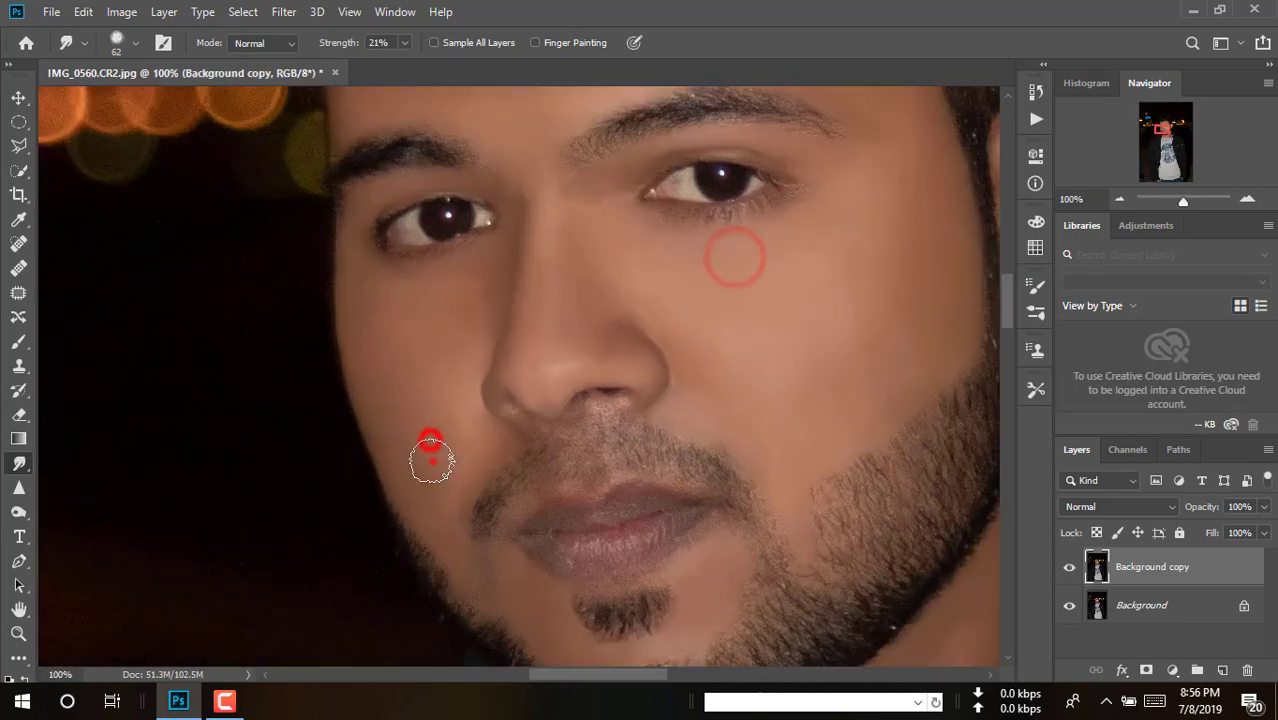
drag(867, 407, 853, 402)
drag(702, 402, 687, 390)
Step: Set the Smudge brush to 50 px and smooth the image-left cheek beside the moustache
right_click(708, 393)
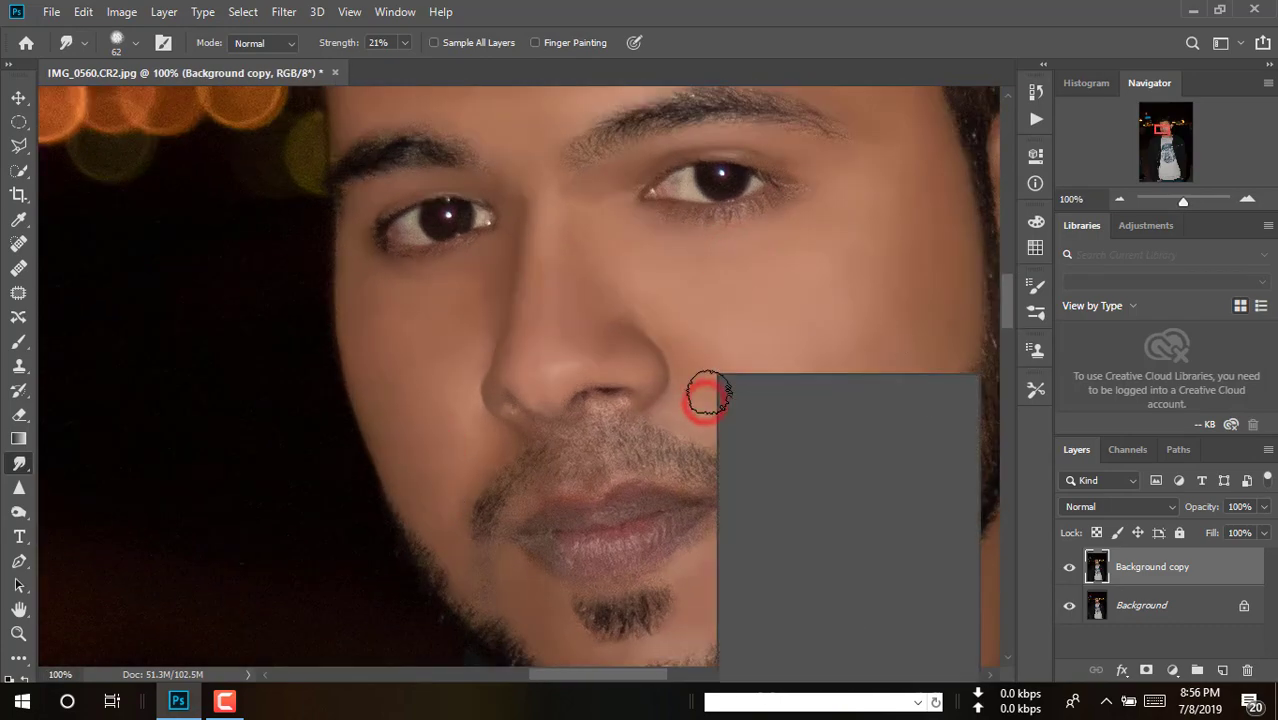
drag(845, 422, 830, 420)
click(451, 459)
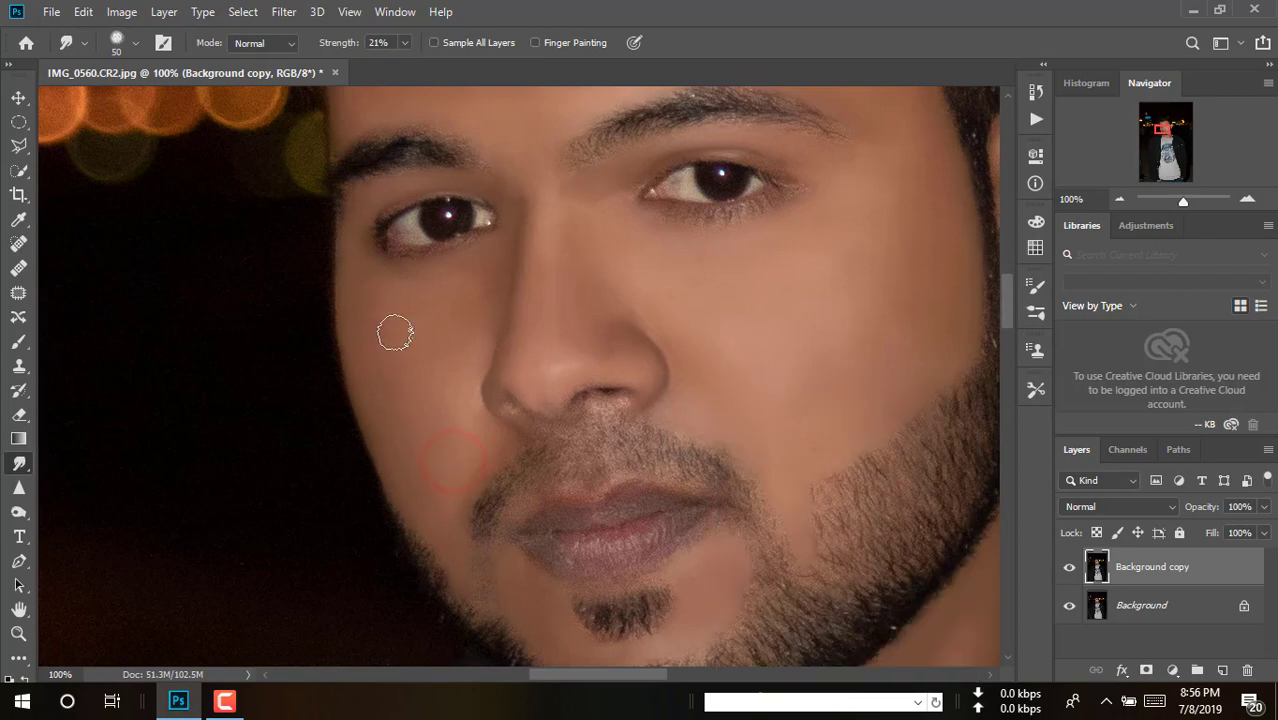
Step: Check the smoothed face against the rest of the whole portrait
alt+click(708, 318)
alt+click(708, 318)
alt+click(708, 318)
alt+click(708, 318)
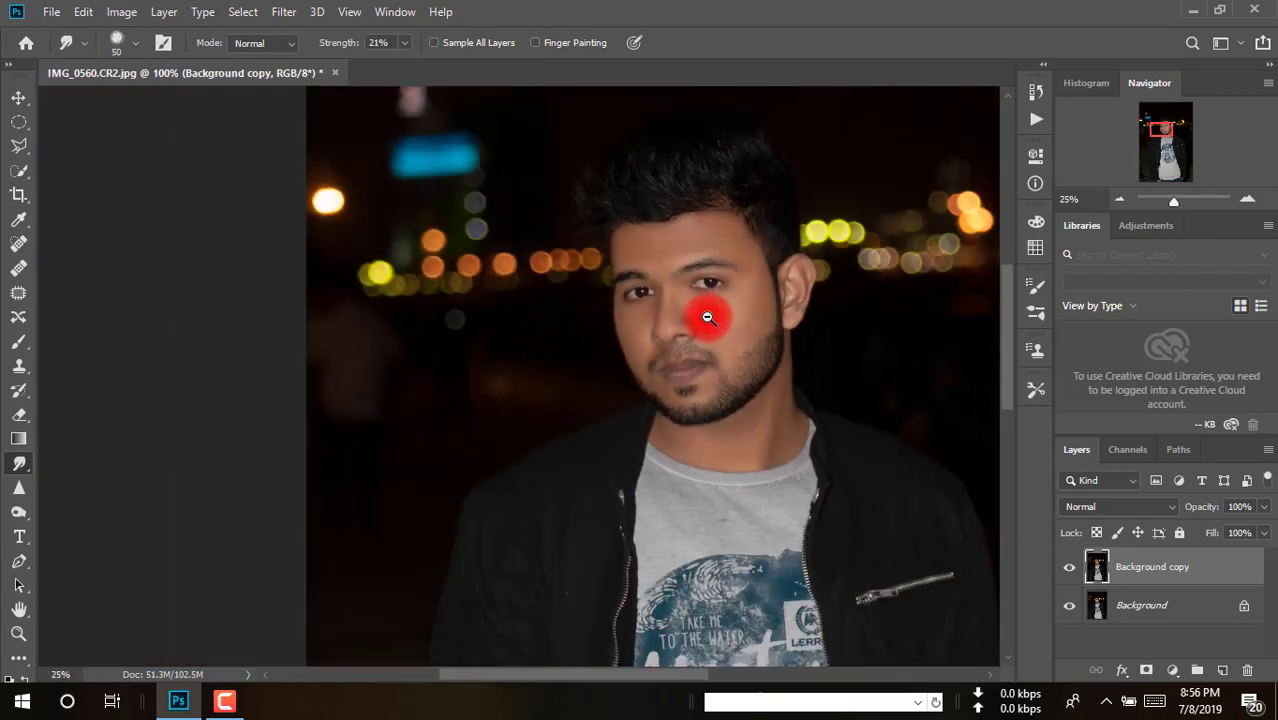
alt+click(708, 318)
alt+click(708, 318)
alt+click(720, 324)
drag(766, 396, 864, 287)
ctrl+click(614, 358)
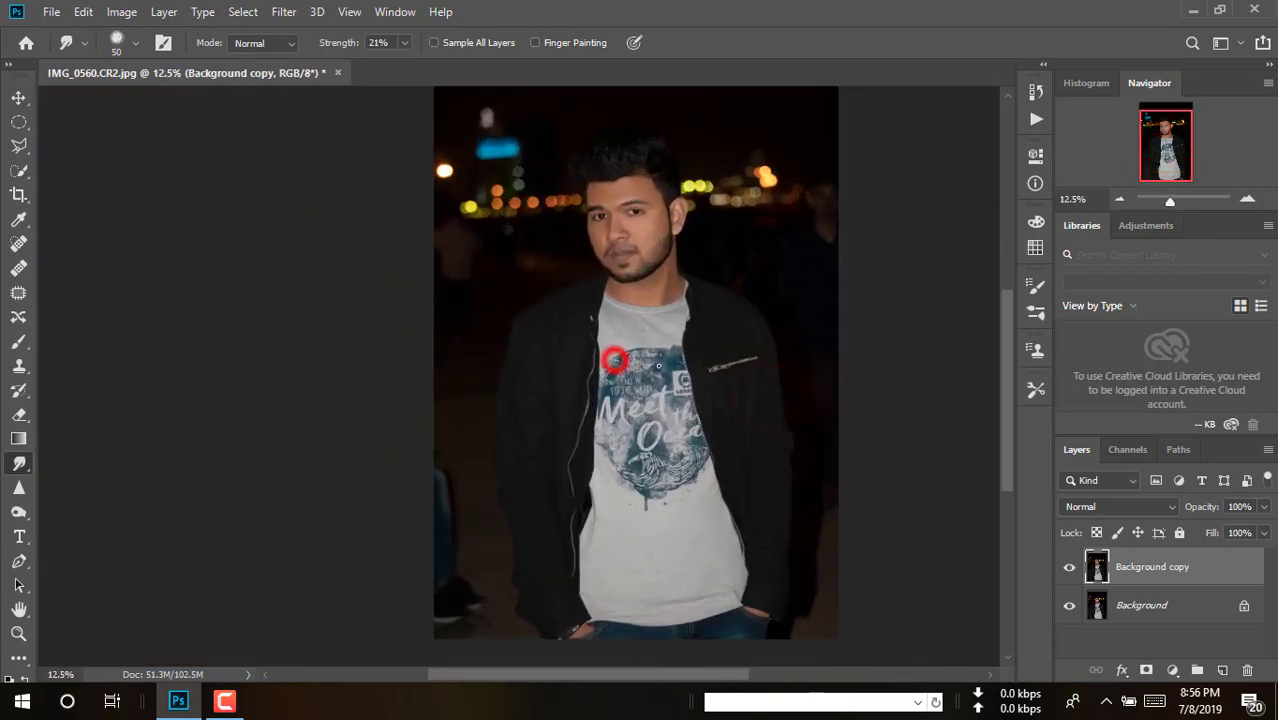
Step: Lighten the Background copy layer with Shadows/Highlights, setting the Shadows amount to 10%
click(285, 16)
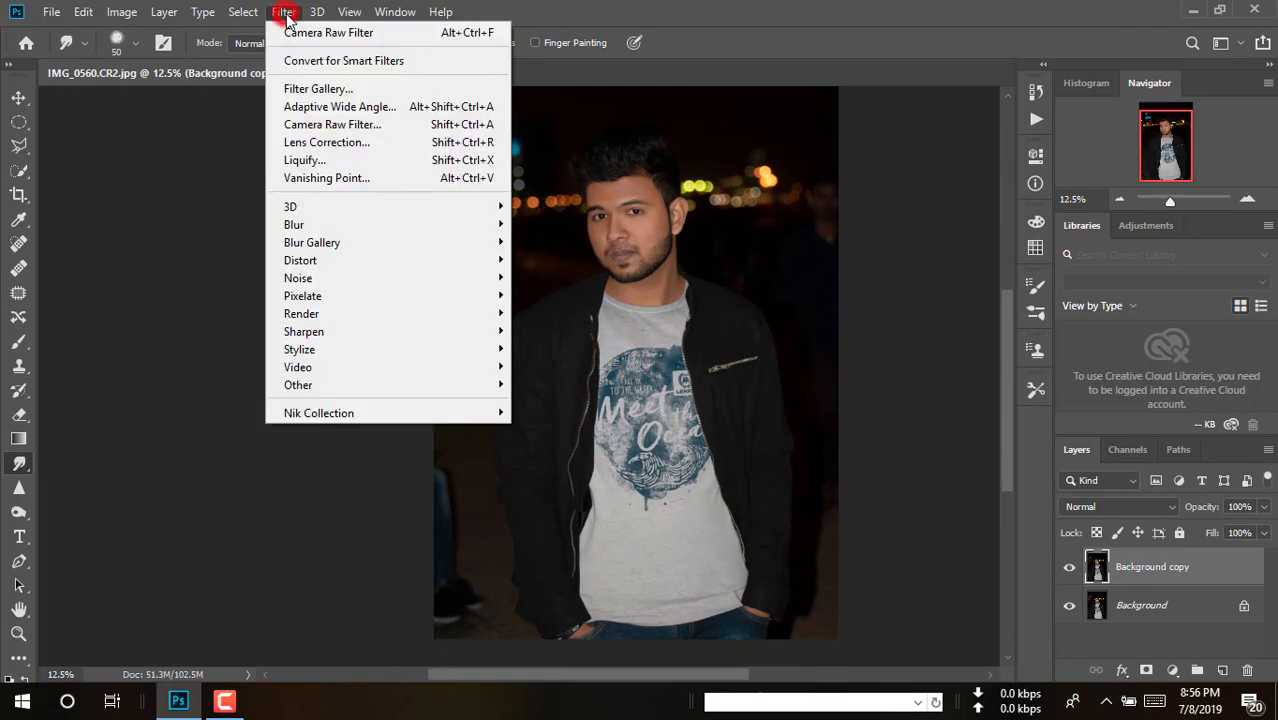
click(285, 16)
click(131, 14)
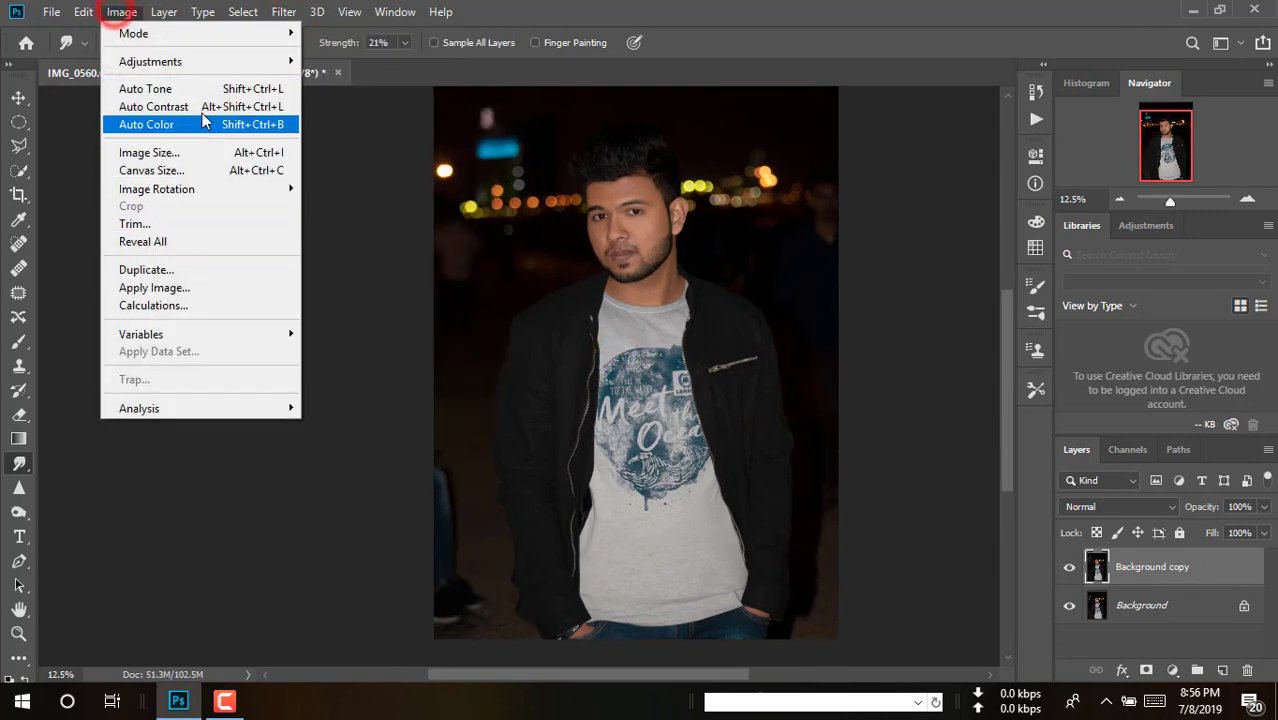
click(222, 60)
click(460, 379)
click(680, 153)
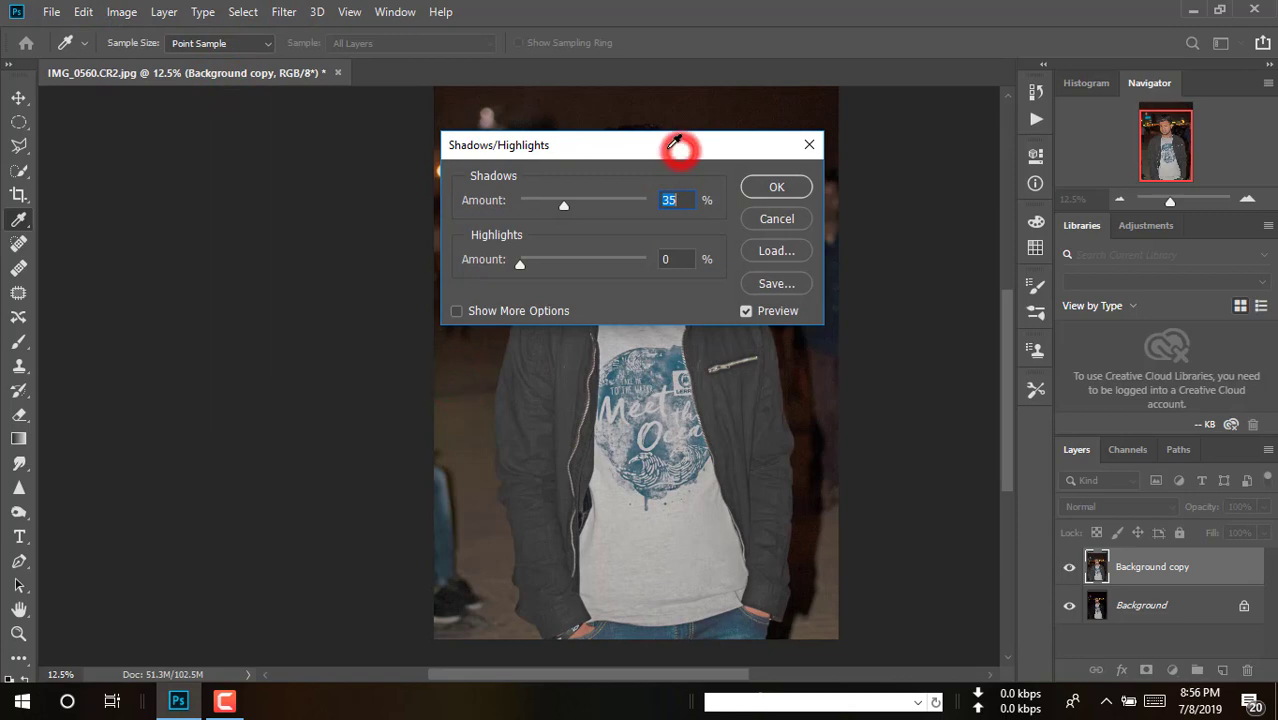
drag(675, 145, 1133, 178)
click(990, 234)
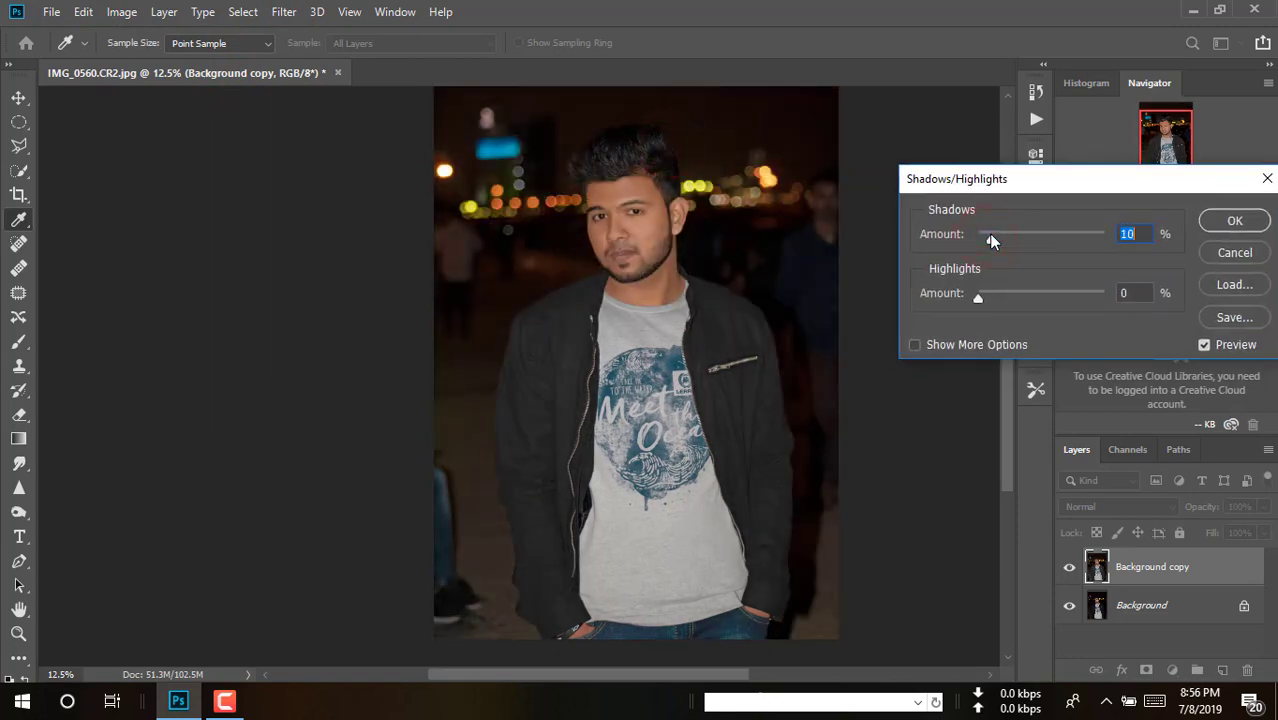
click(1236, 222)
key(r)
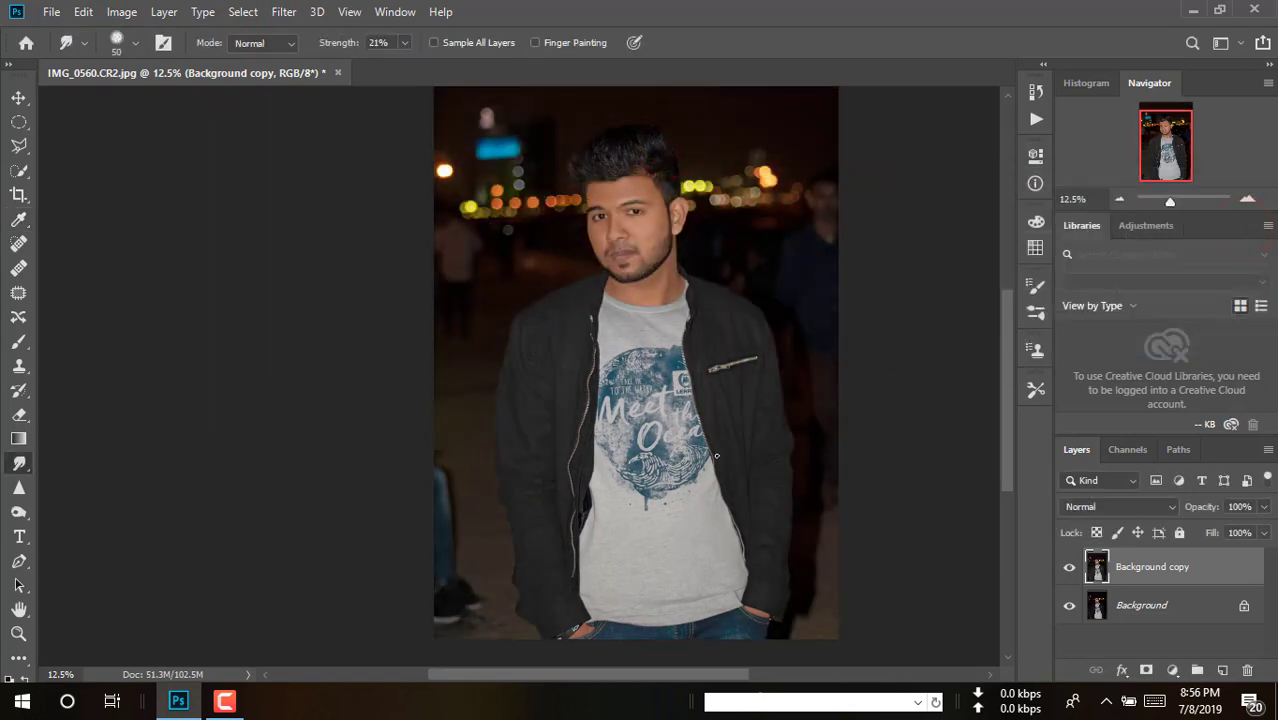
Step: Start a Polygonal Lasso outline with 10 px feather around the canvas's outside and up the image-right jacket sleeve
drag(646, 297, 667, 367)
key(ctrl+minus)
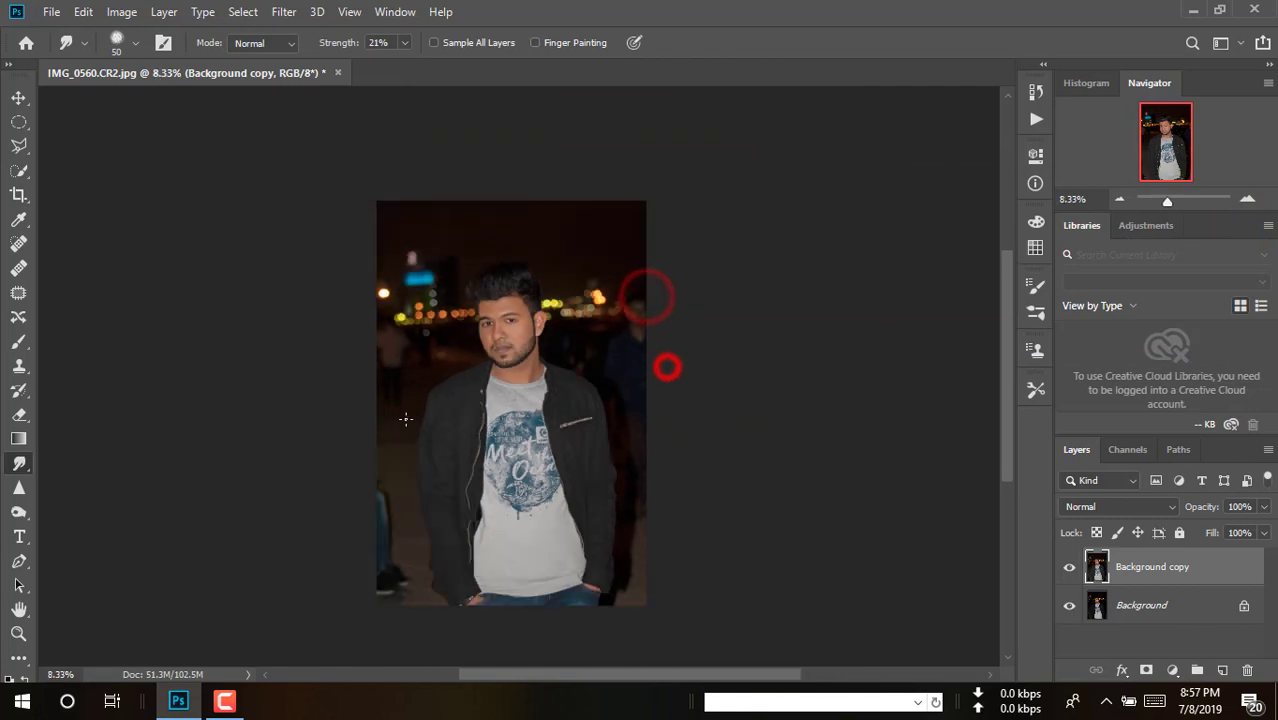
click(18, 148)
click(725, 158)
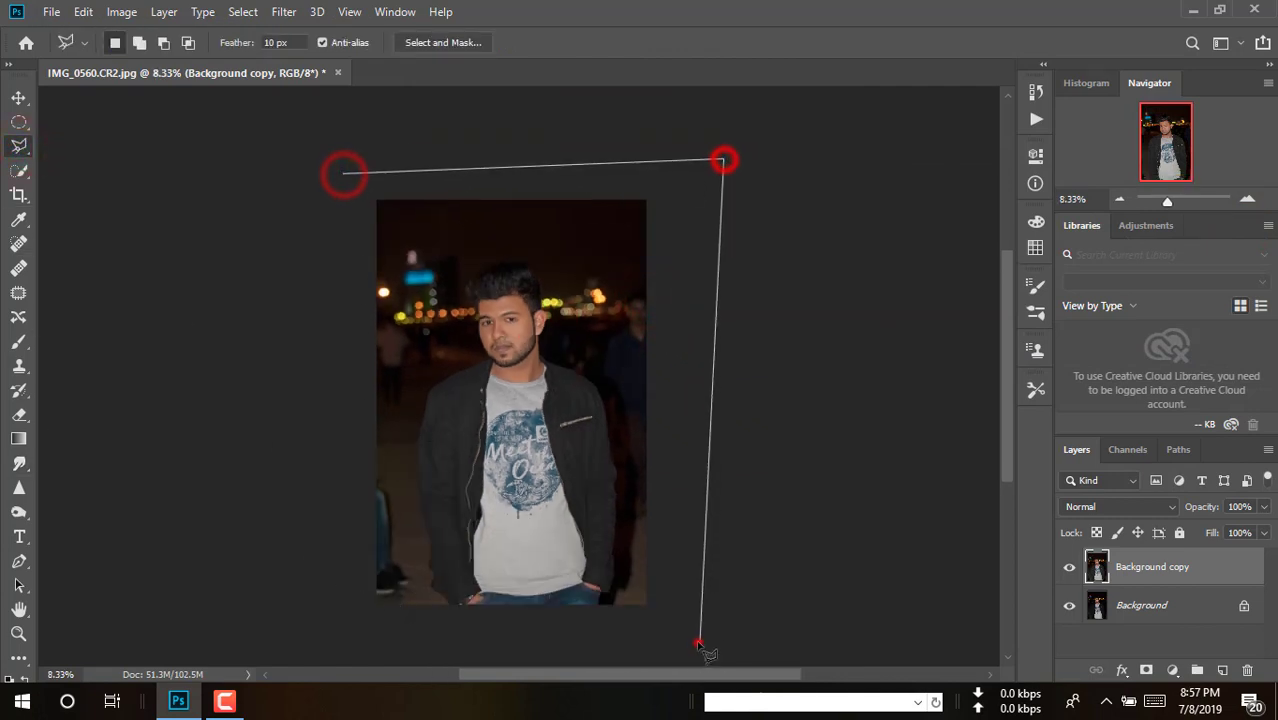
click(698, 640)
click(610, 622)
click(622, 488)
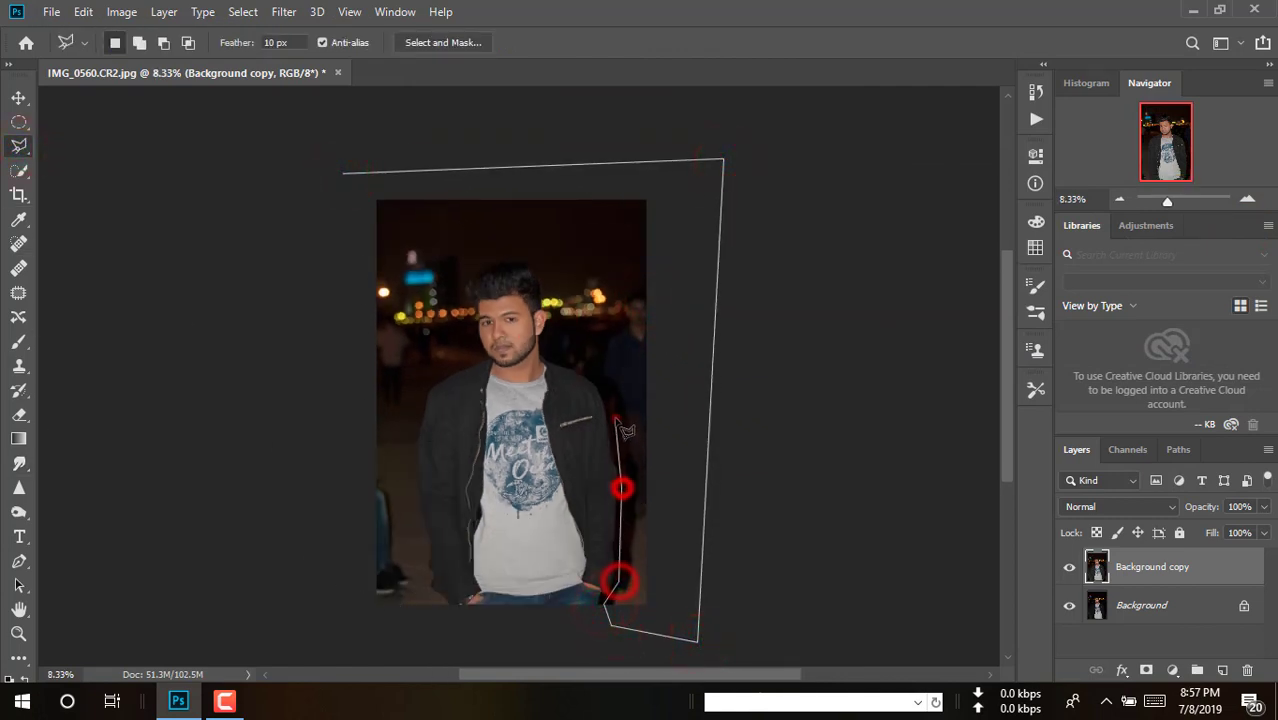
click(613, 419)
Step: Continue the lasso outline over the image-right shoulder and up past the neck and ear
key(ctrl+plus)
click(593, 362)
click(583, 369)
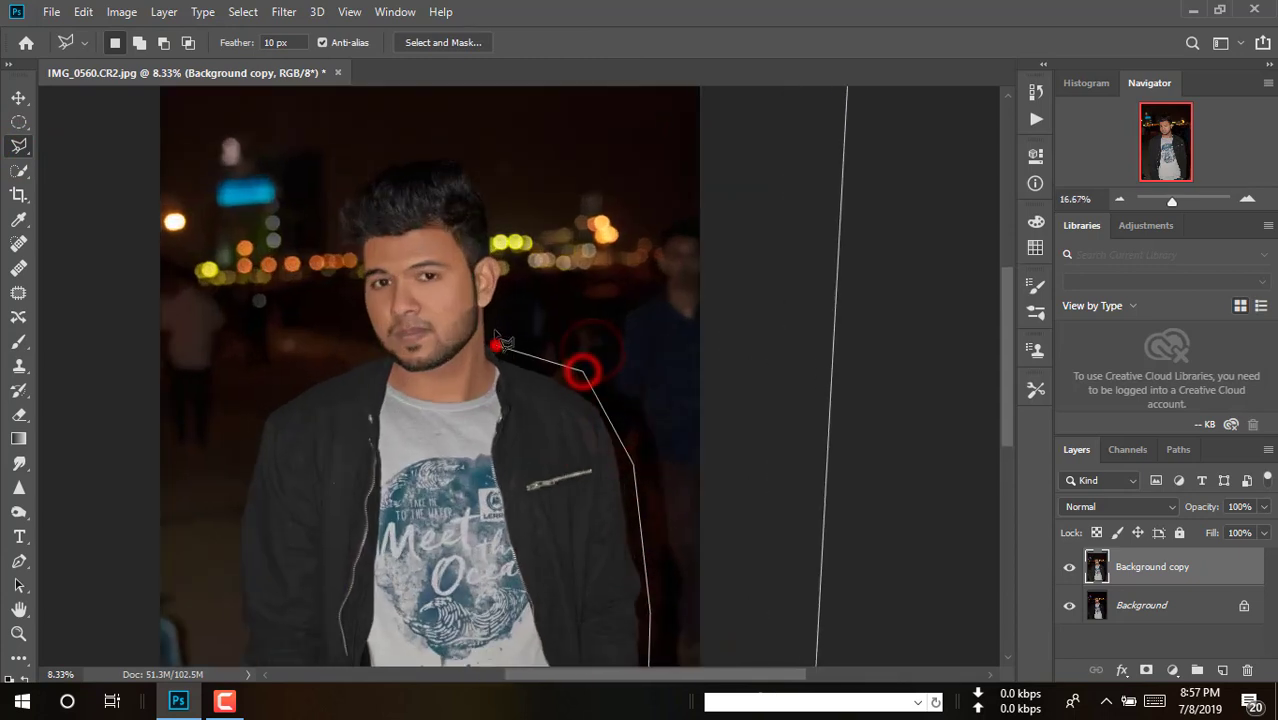
click(495, 341)
click(493, 309)
click(498, 264)
click(494, 225)
scroll(494, 225, up, 2)
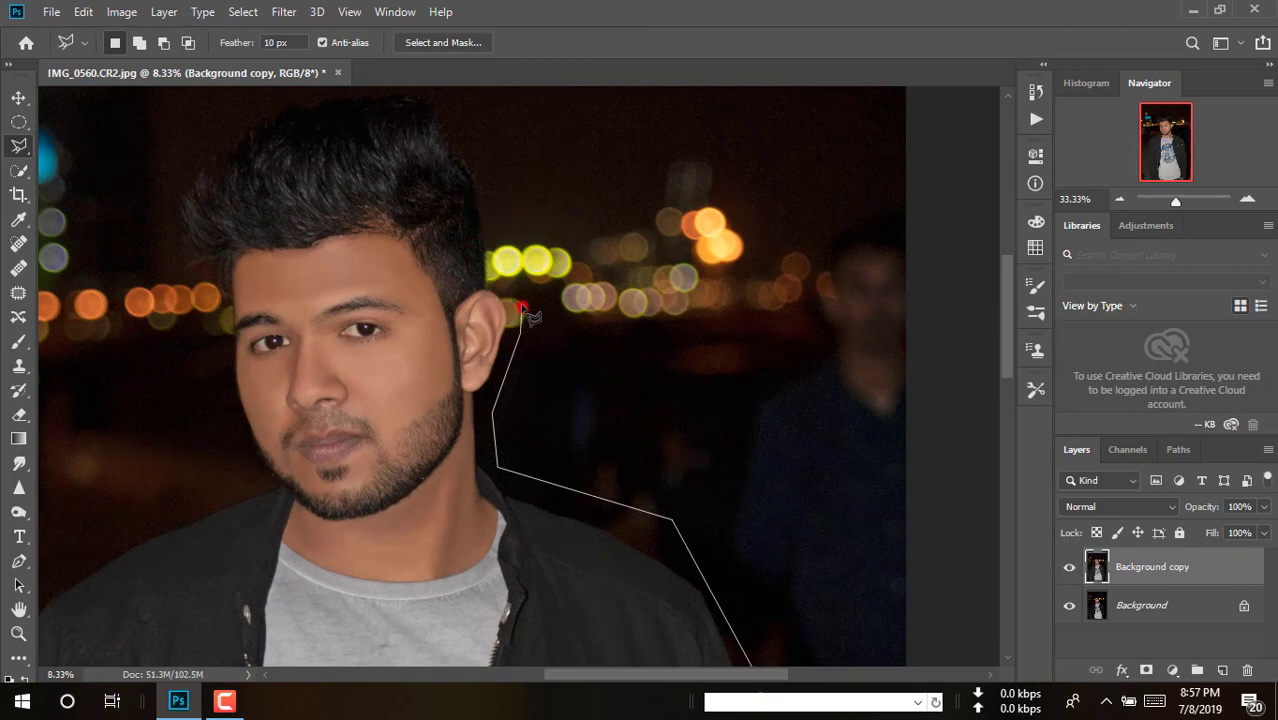
Step: Continue the lasso outline along the image-right side of the hair, over its top and down to the image-left temple
click(496, 177)
drag(456, 106, 570, 186)
click(562, 176)
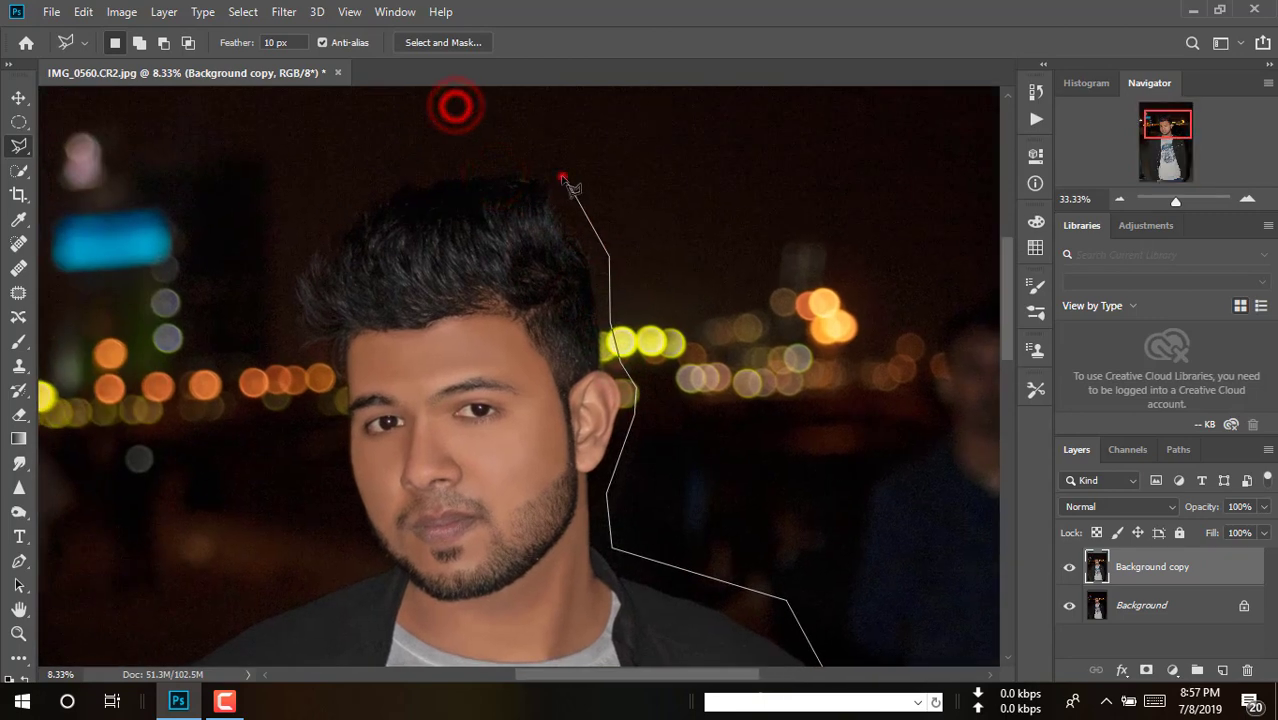
click(518, 164)
click(420, 168)
click(288, 223)
click(287, 299)
click(298, 360)
click(323, 356)
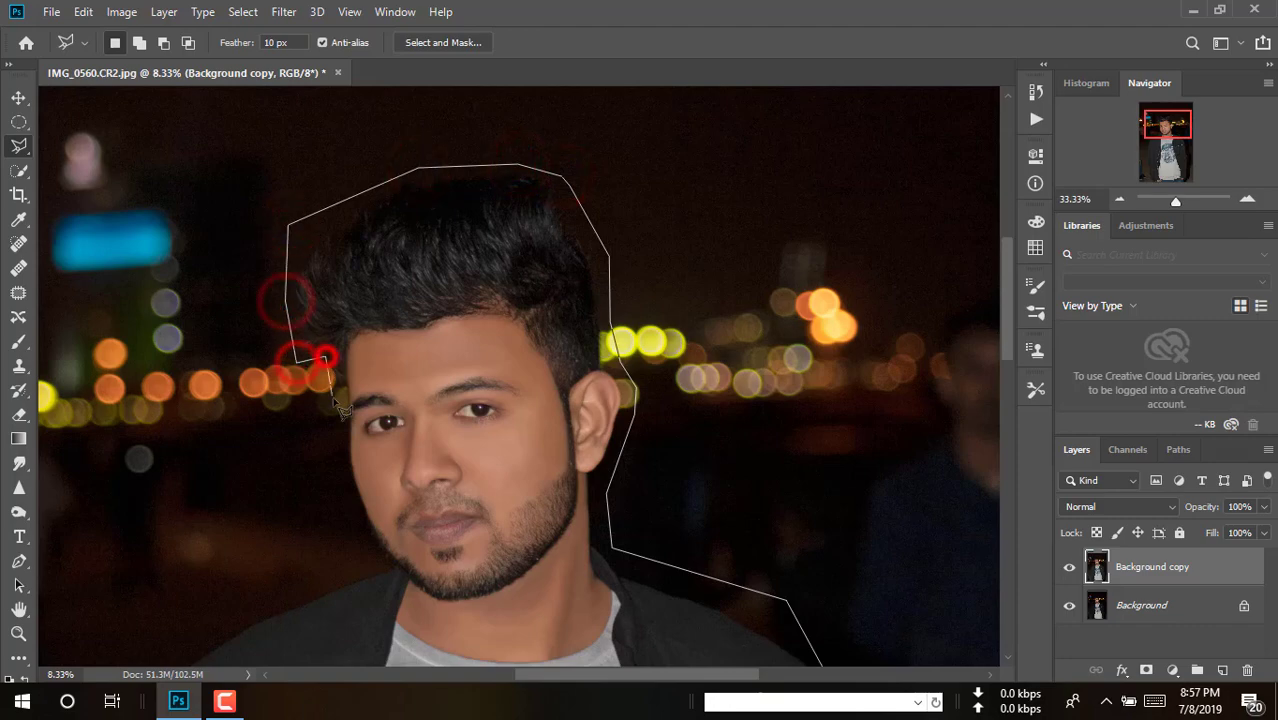
Step: Extend the lasso outline down the image-left side of the face and neck and out over the jacket shoulder
click(332, 400)
click(346, 498)
click(374, 560)
click(202, 631)
Step: Continue the lasso outline down the outside of the image-left jacket sleeve to the lower edge of the photo
drag(257, 576, 579, 229)
click(408, 574)
drag(411, 621, 422, 218)
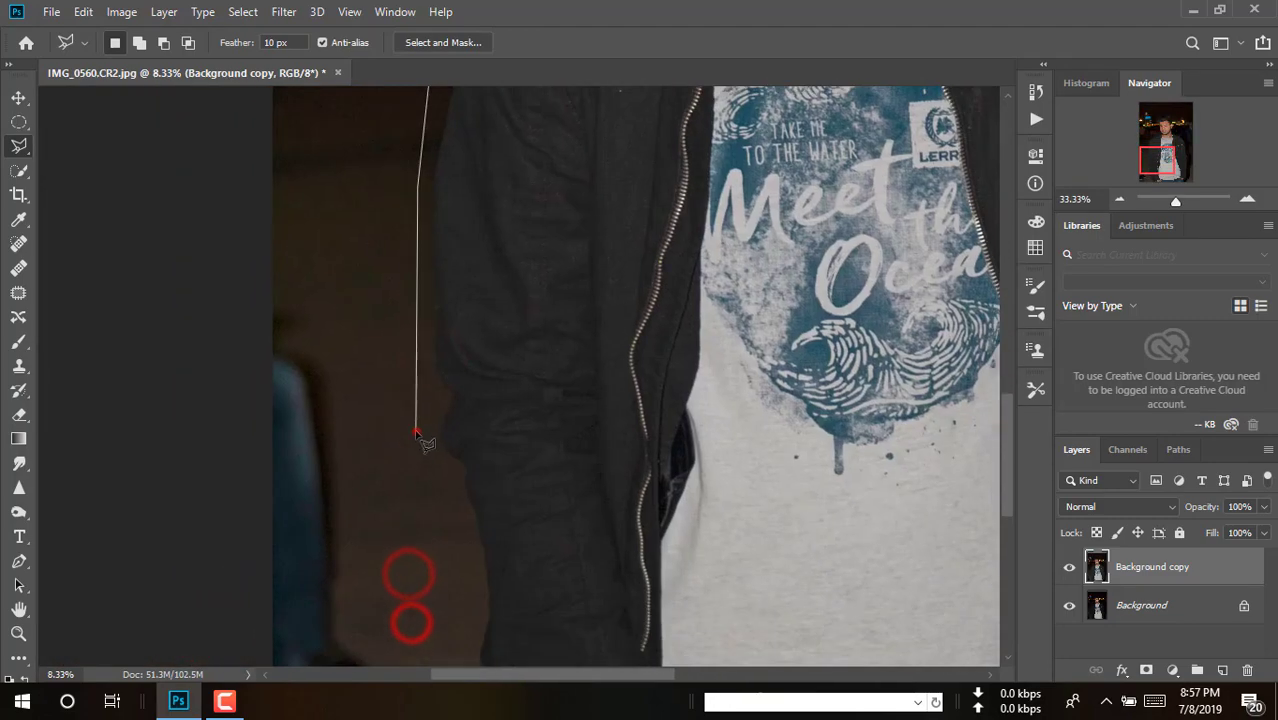
click(416, 432)
click(455, 562)
drag(463, 574, 461, 279)
click(462, 402)
click(496, 494)
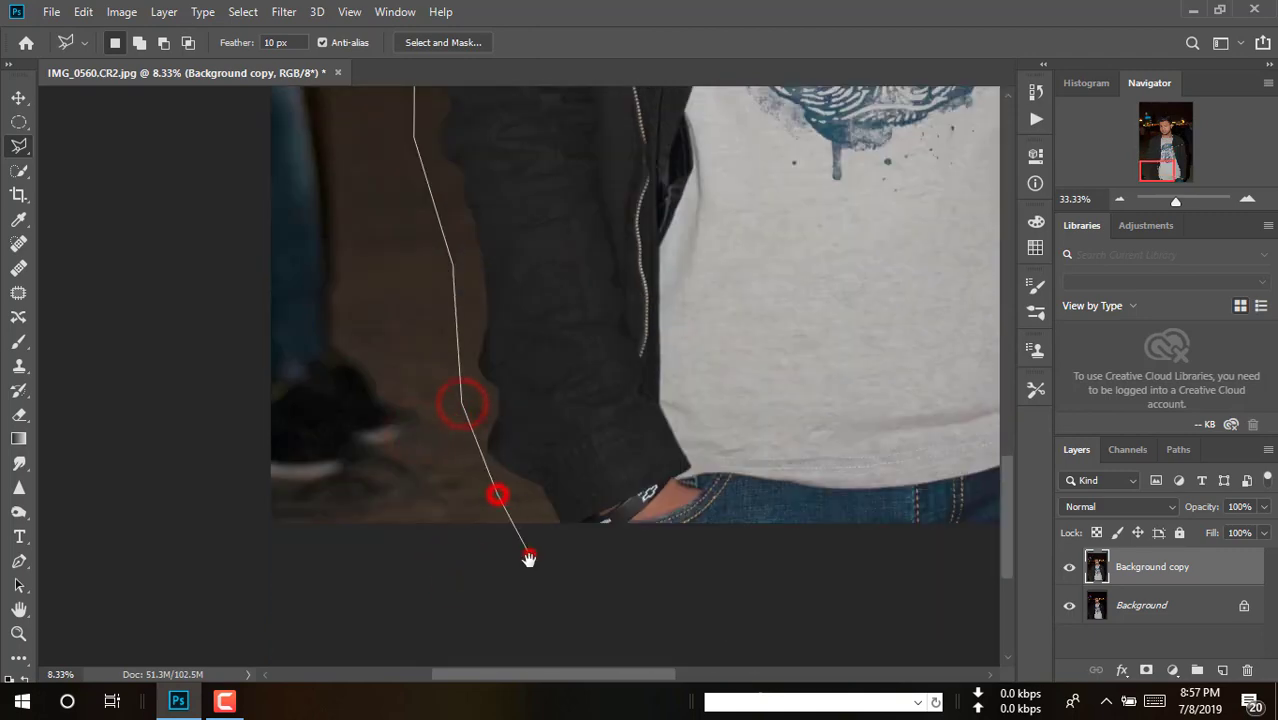
Step: Close the lasso outline outside the image-left edge of the canvas and copy the selected background onto a new layer
alt+click(528, 557)
alt+click(528, 559)
alt+click(528, 560)
alt+click(528, 561)
alt+click(528, 560)
drag(502, 422, 505, 497)
click(406, 537)
click(377, 449)
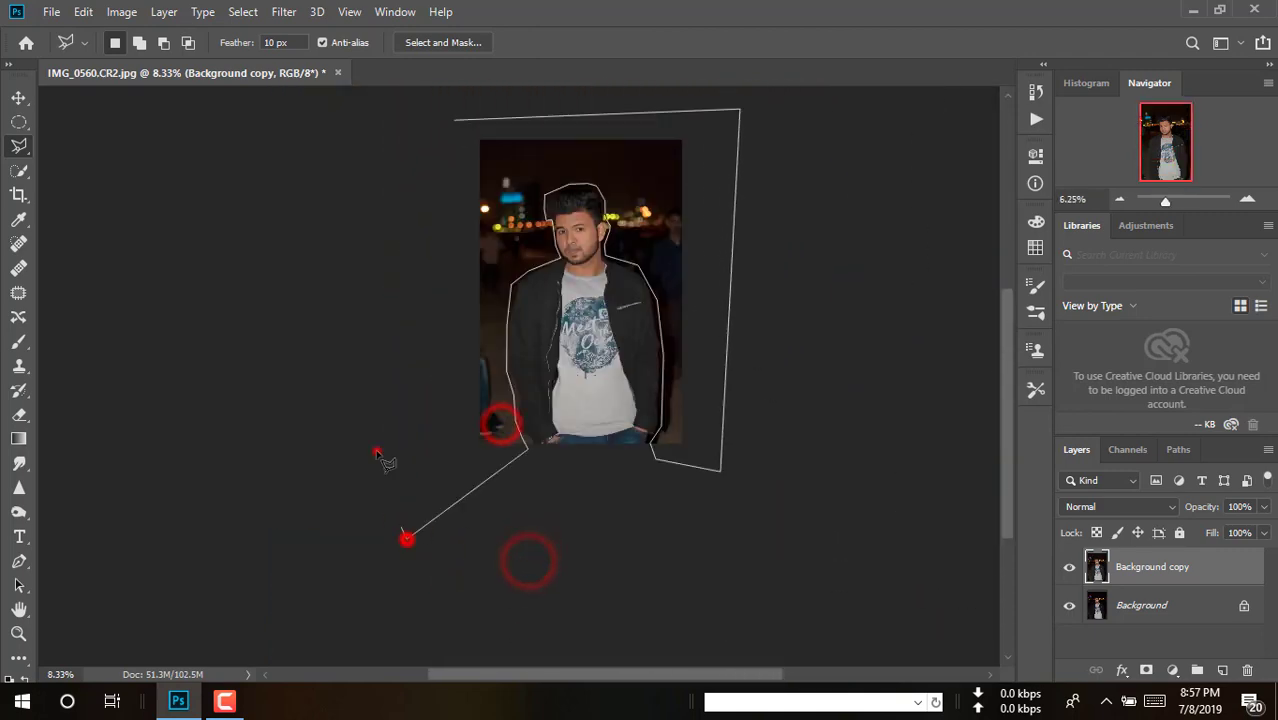
double_click(380, 213)
key(ctrl+j)
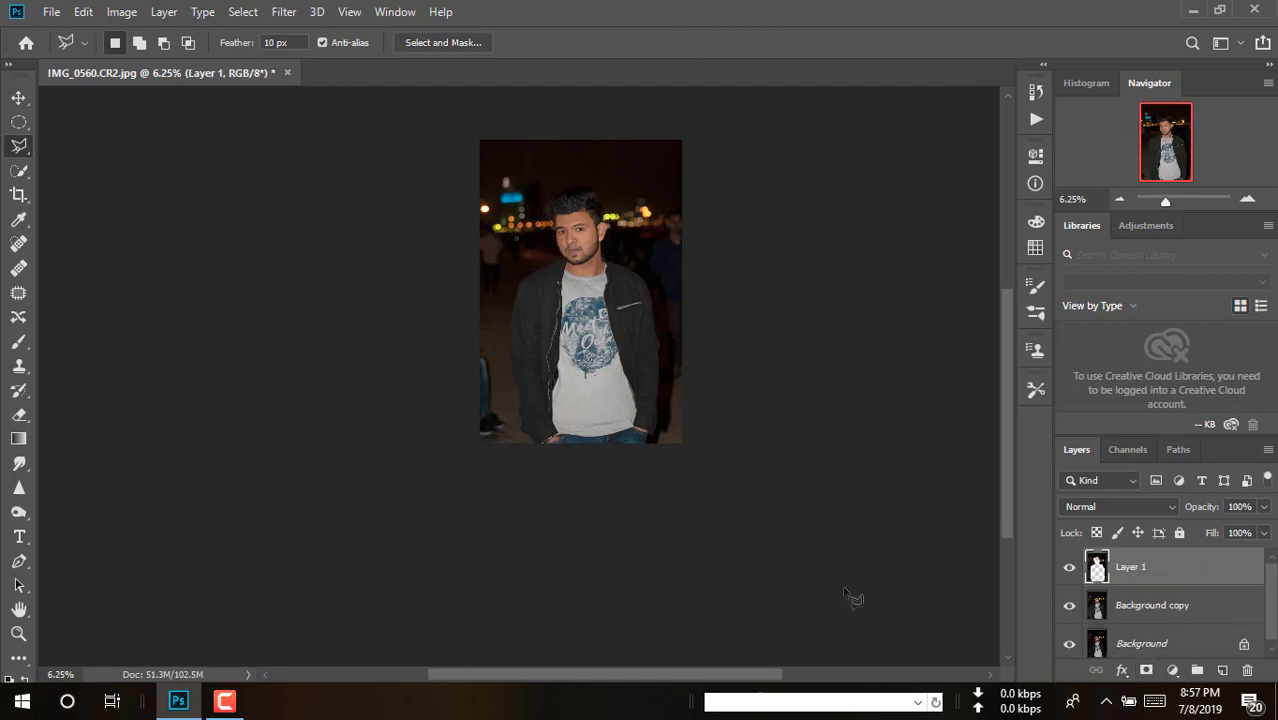
Step: Raise the saturation of the copied background on Layer 1 to about +22 with Hue/Saturation
click(633, 347)
click(487, 353)
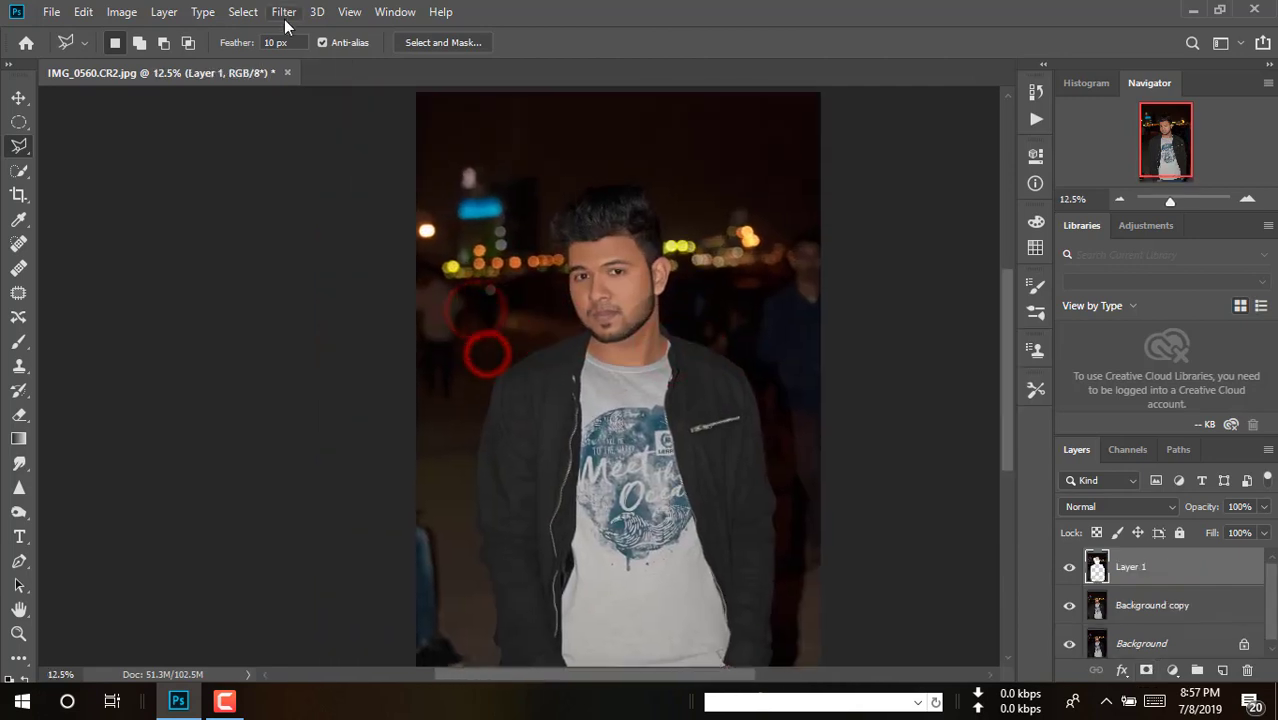
key(ctrl+u)
drag(845, 301, 873, 305)
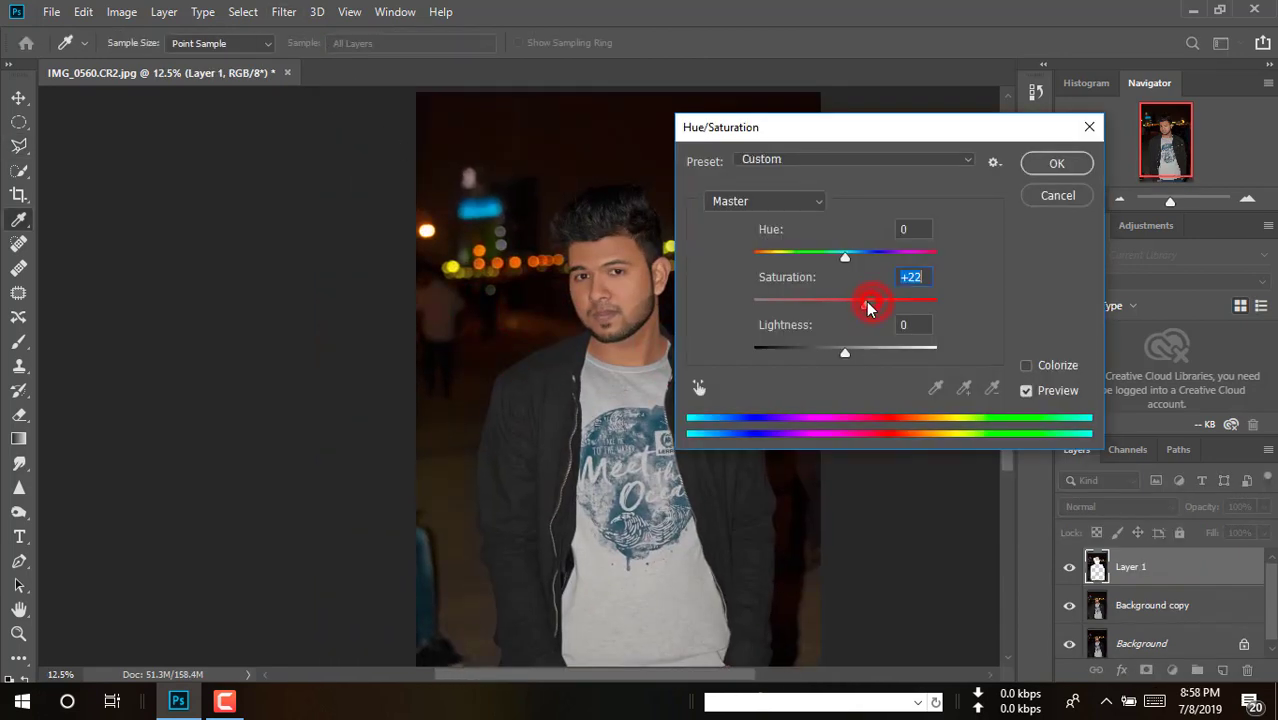
key(Return)
key(l)
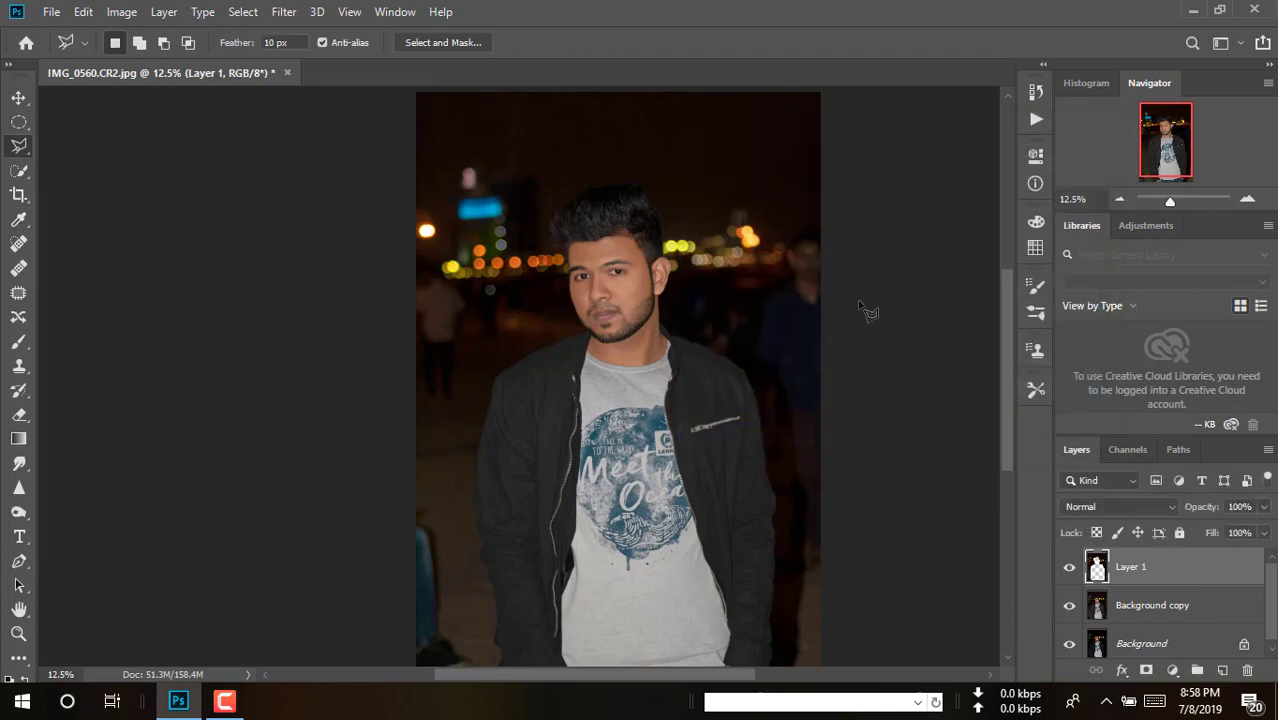
Step: Adjust one colour range of the Layer 1 background with Selective Color
click(121, 11)
click(137, 58)
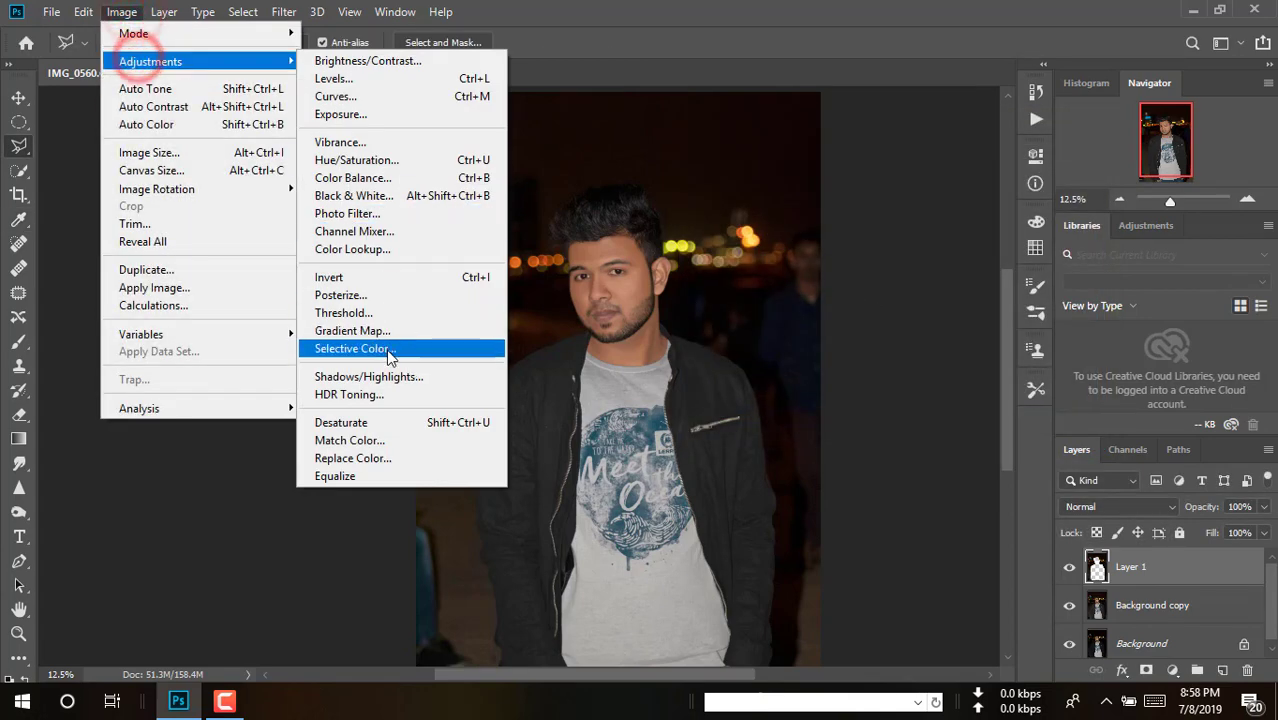
click(387, 350)
click(876, 183)
click(880, 346)
mouse_move(876, 357)
mouse_down()
mouse_move(893, 357)
mouse_move(879, 358)
mouse_up()
click(1040, 150)
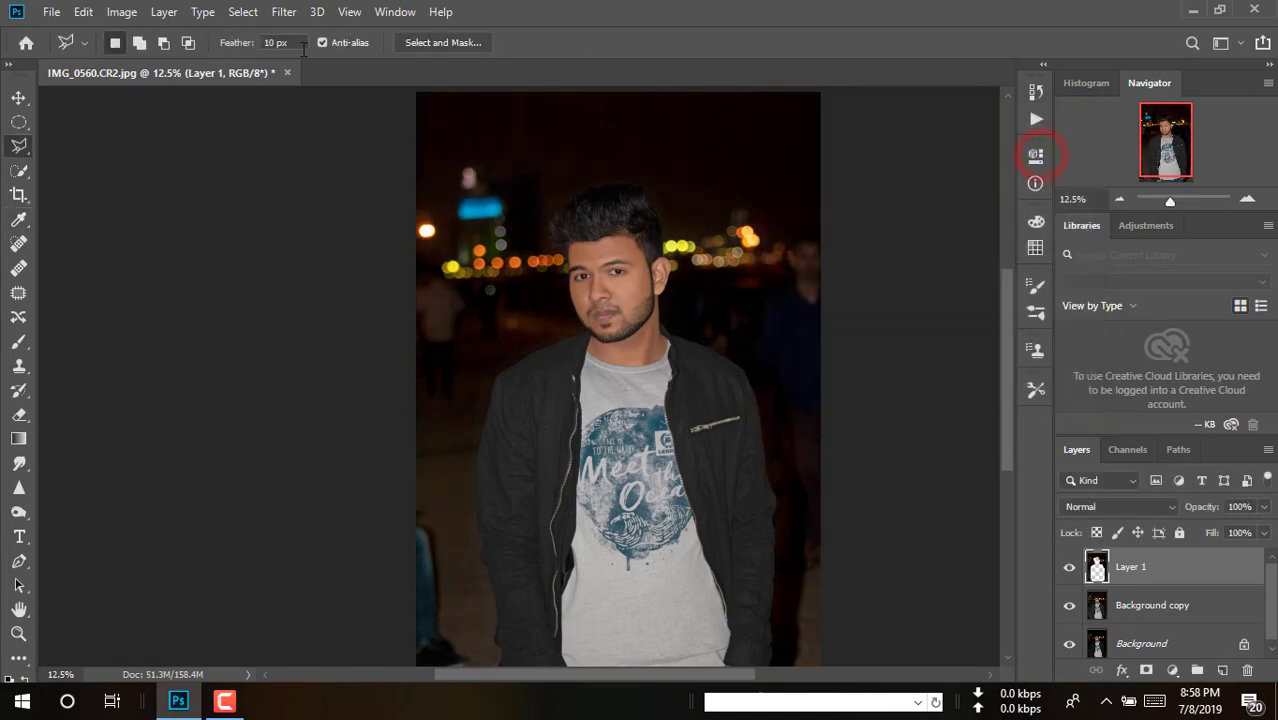
Step: Apply a Gaussian Blur with a radius of 31.8 pixels to the Layer 1 background
click(246, 11)
click(283, 11)
click(369, 222)
click(608, 289)
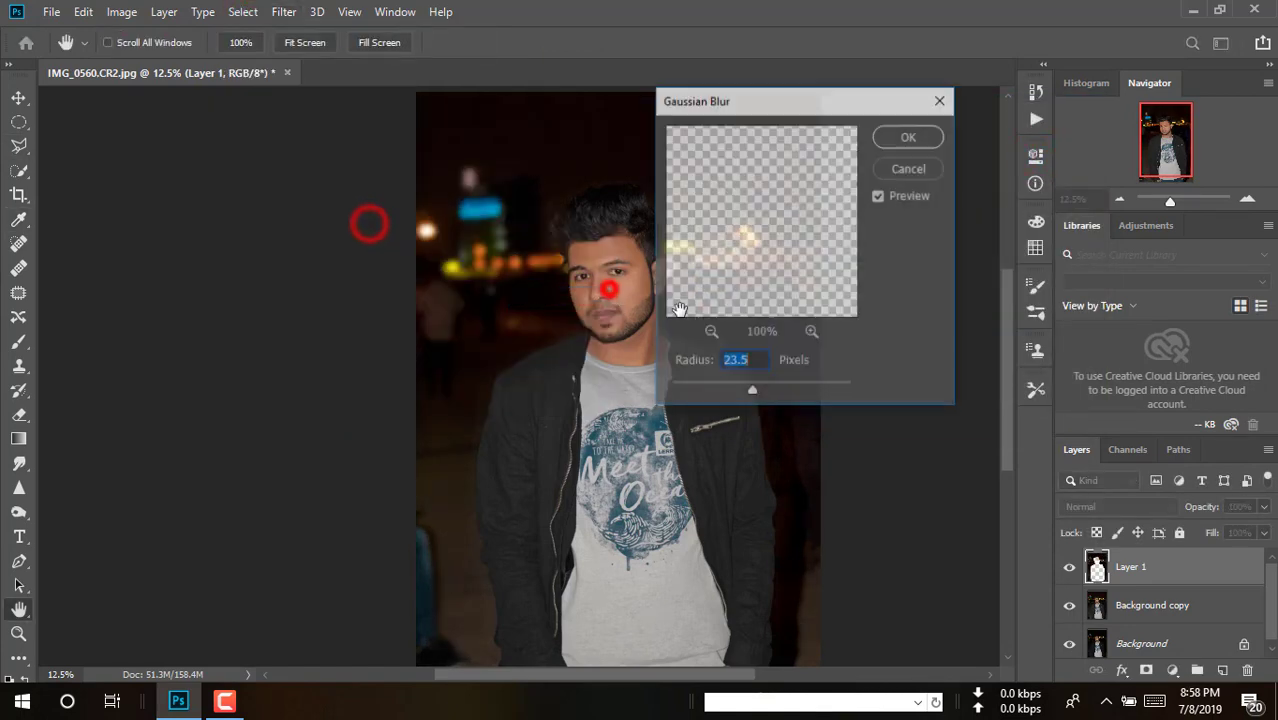
drag(752, 108, 987, 110)
mouse_move(987, 391)
mouse_down()
mouse_move(1014, 394)
mouse_move(1006, 401)
mouse_up()
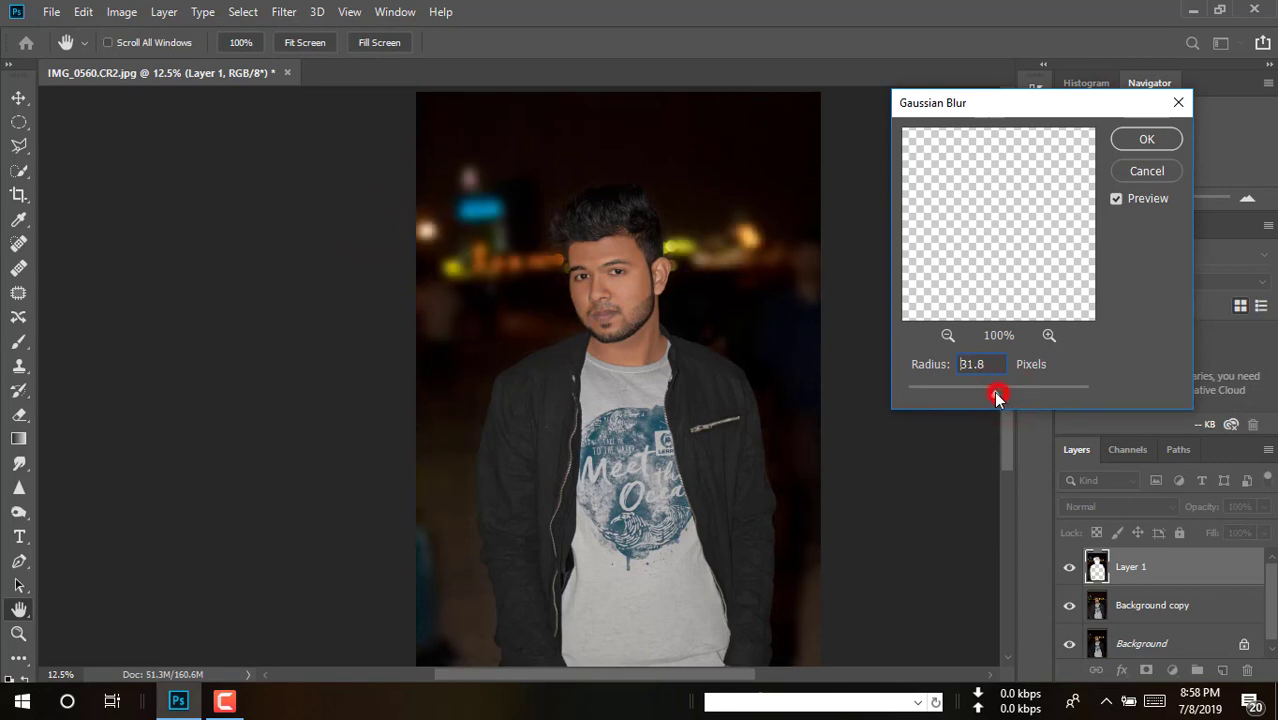
click(1146, 139)
key(l)
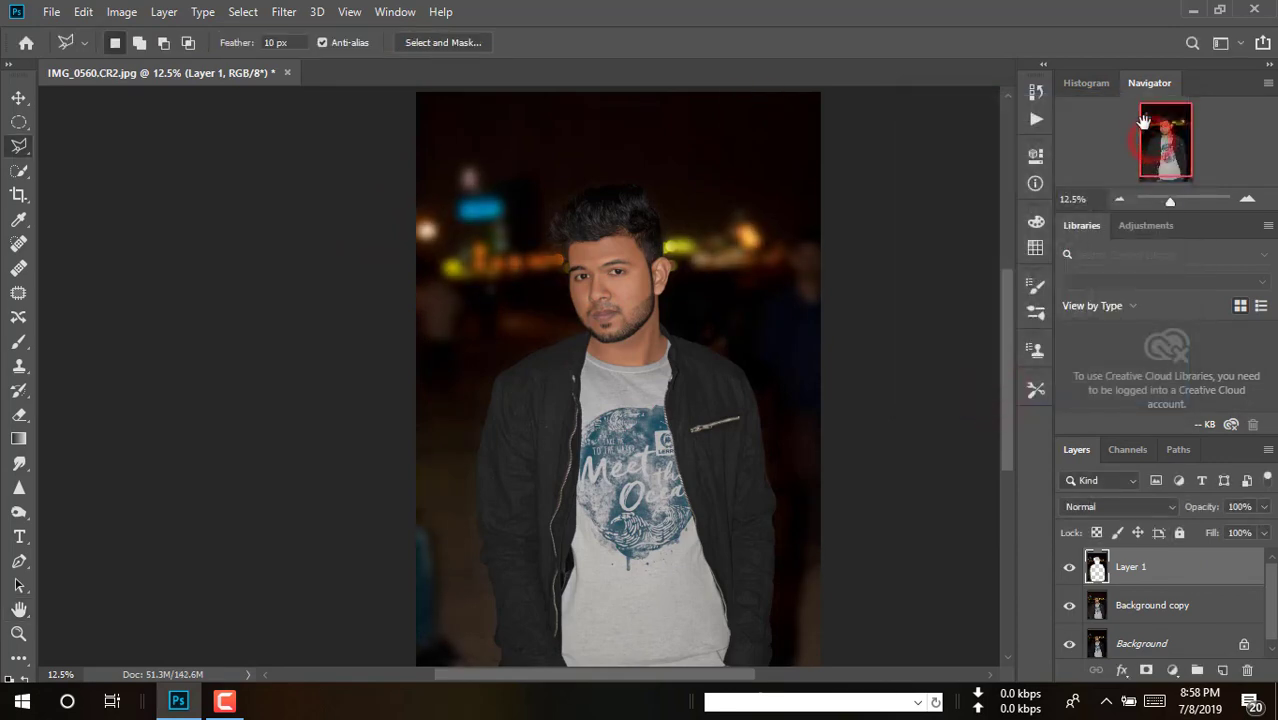
Step: Blur the background beside the image-right ear on the Background copy layer using the Blur tool with a 62 px brush
ctrl+click(668, 248)
ctrl+click(668, 248)
ctrl+click(668, 248)
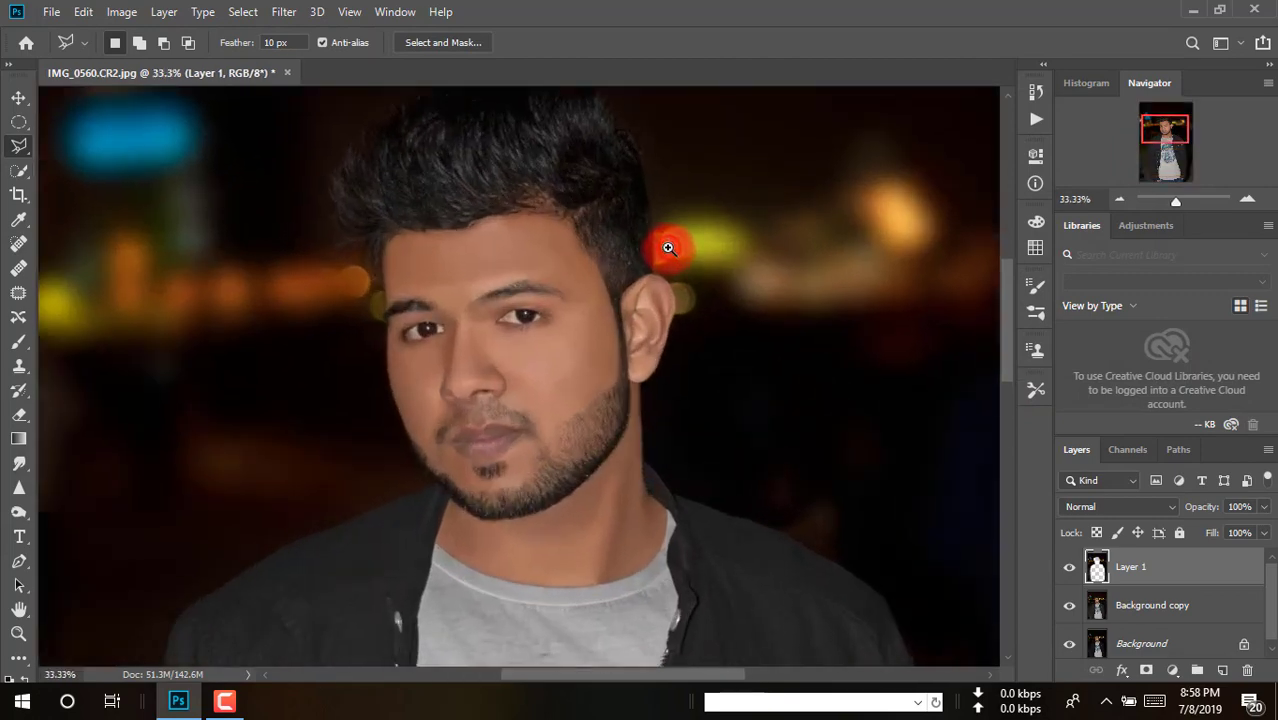
ctrl+click(668, 248)
ctrl+click(668, 248)
click(19, 465)
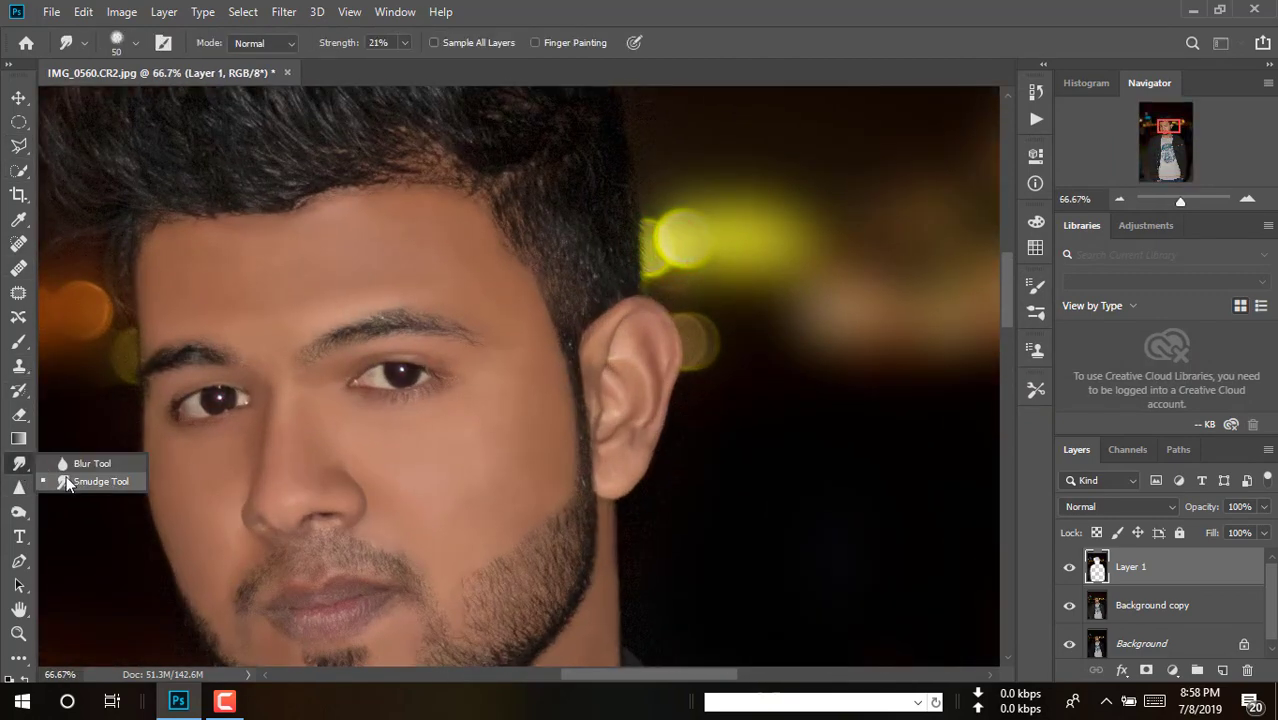
click(67, 468)
right_click(634, 357)
click(767, 404)
click(1136, 609)
click(708, 308)
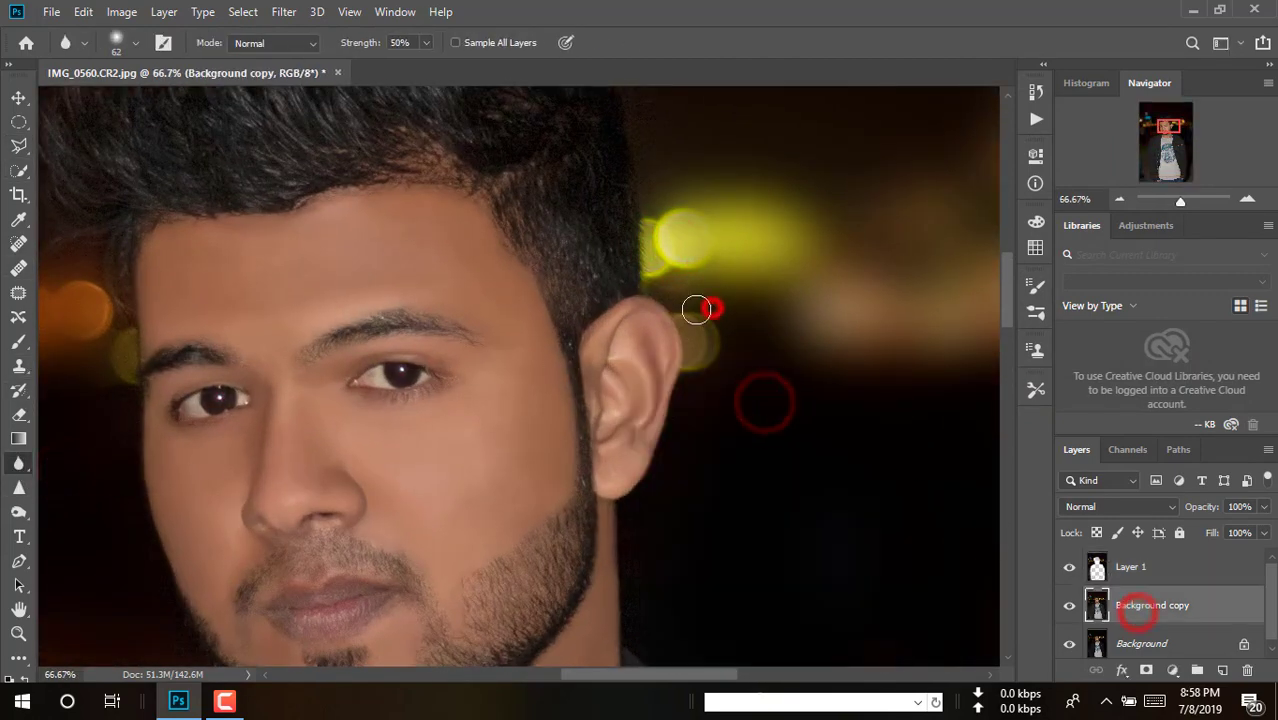
Step: Increase the Blur tool's strength to 100% and blur the light spot next to the image-right ear again
click(425, 42)
drag(429, 62, 470, 63)
click(700, 346)
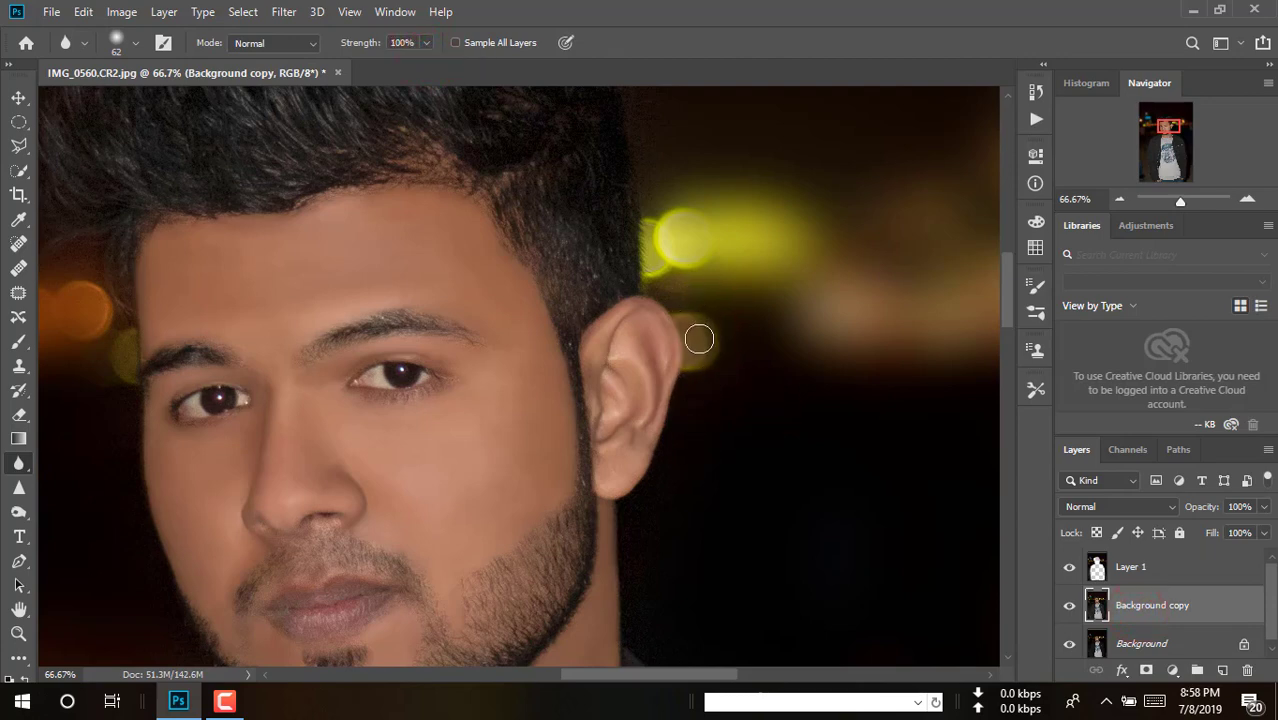
Step: Outline the sharp yellow lights beside the image-right hair and ear with the Polygonal Lasso, feathered 10 px
key(l)
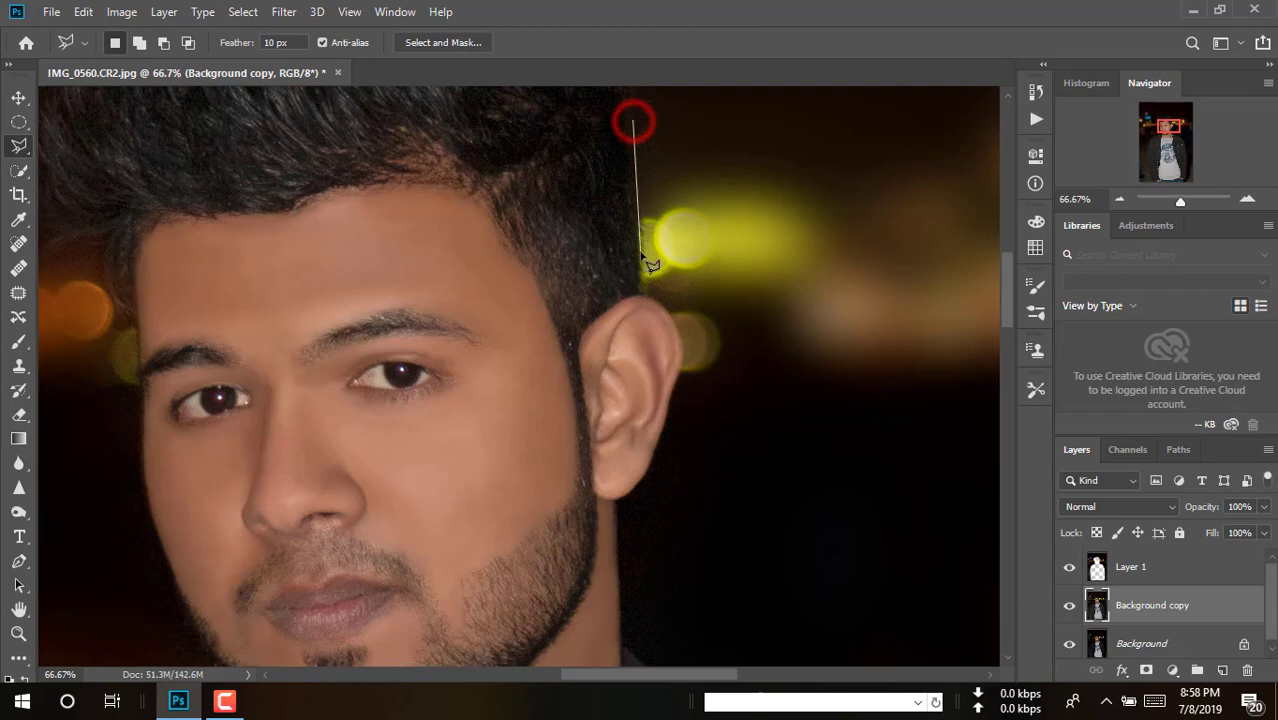
click(643, 284)
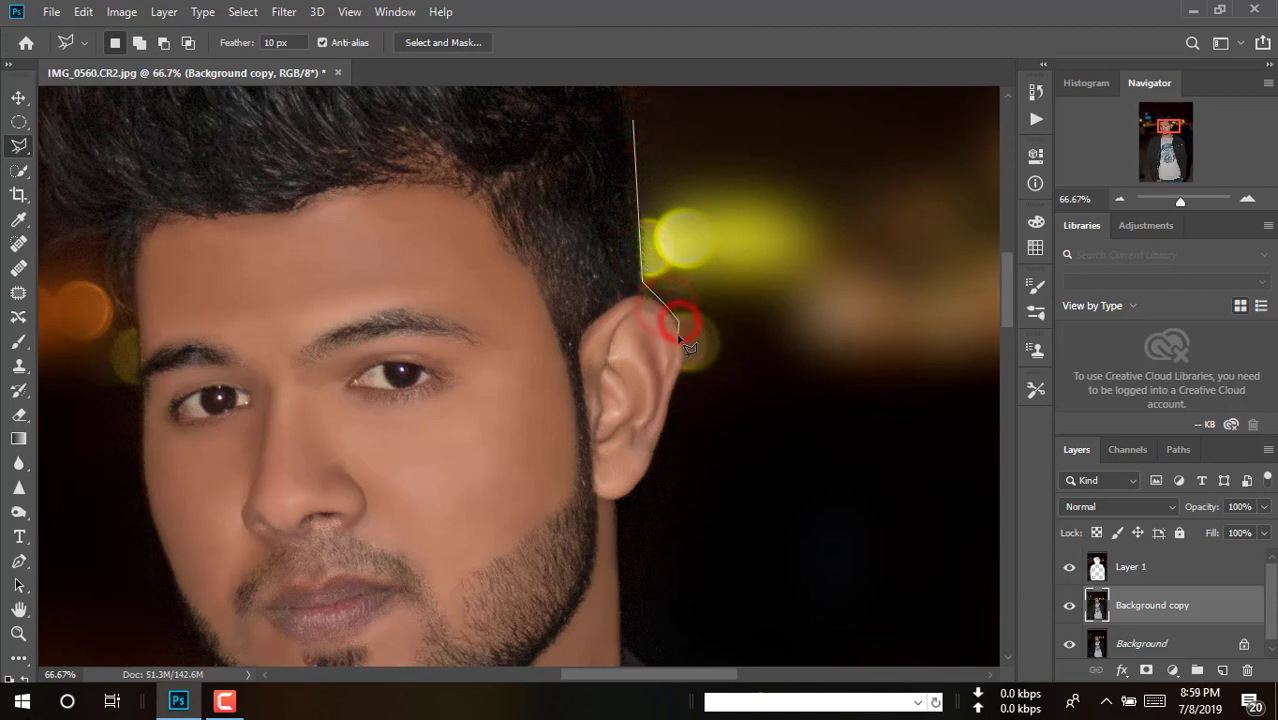
click(748, 386)
double_click(730, 148)
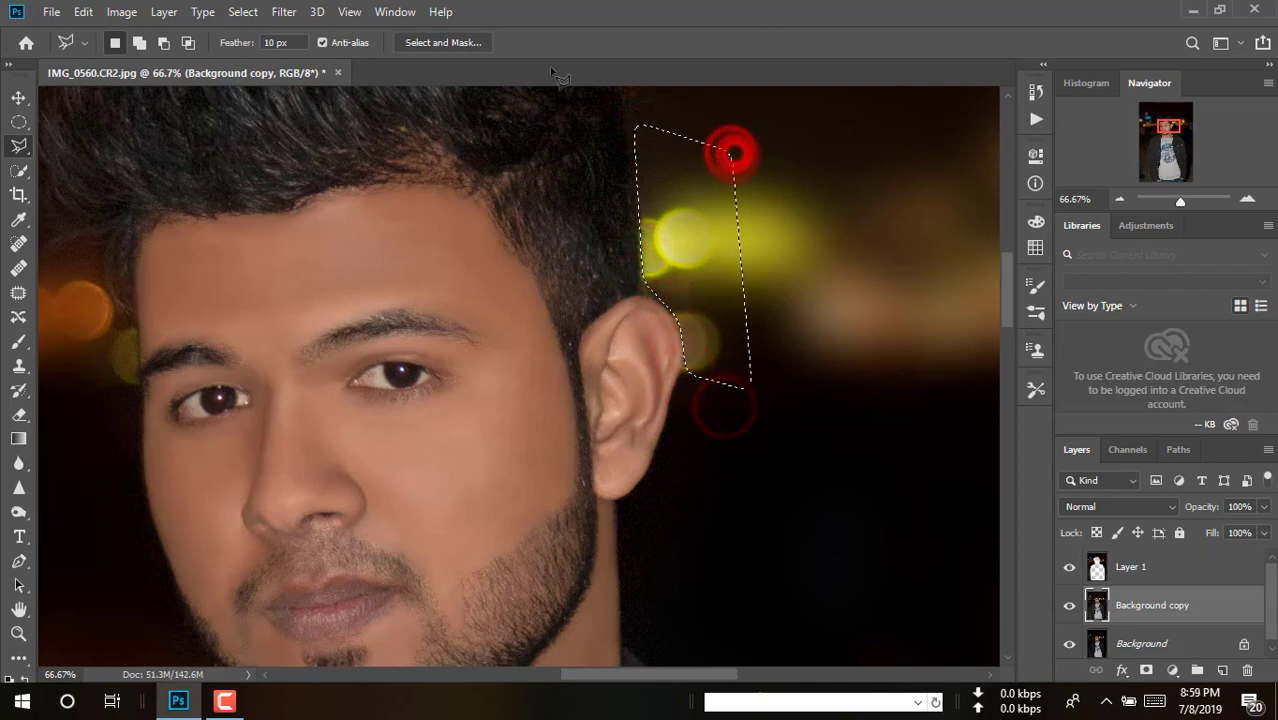
Step: Apply an 8.6-pixel Gaussian Blur to the selected yellow lights, then deselect them
click(284, 12)
click(352, 232)
click(590, 290)
drag(945, 386, 970, 392)
click(1133, 146)
click(857, 320)
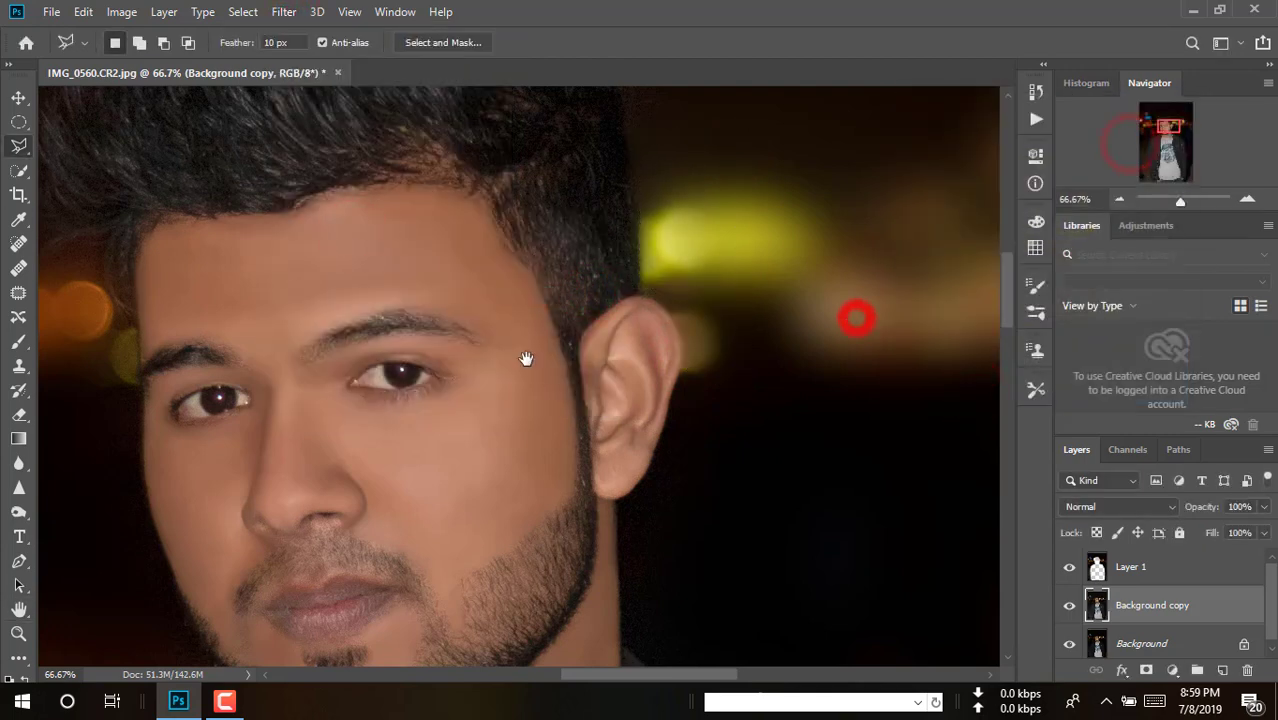
Step: Outline the sharp orange lights beside the image-left temple with the Polygonal Lasso
drag(526, 358, 806, 403)
click(272, 292)
click(365, 300)
click(398, 350)
click(411, 385)
click(410, 446)
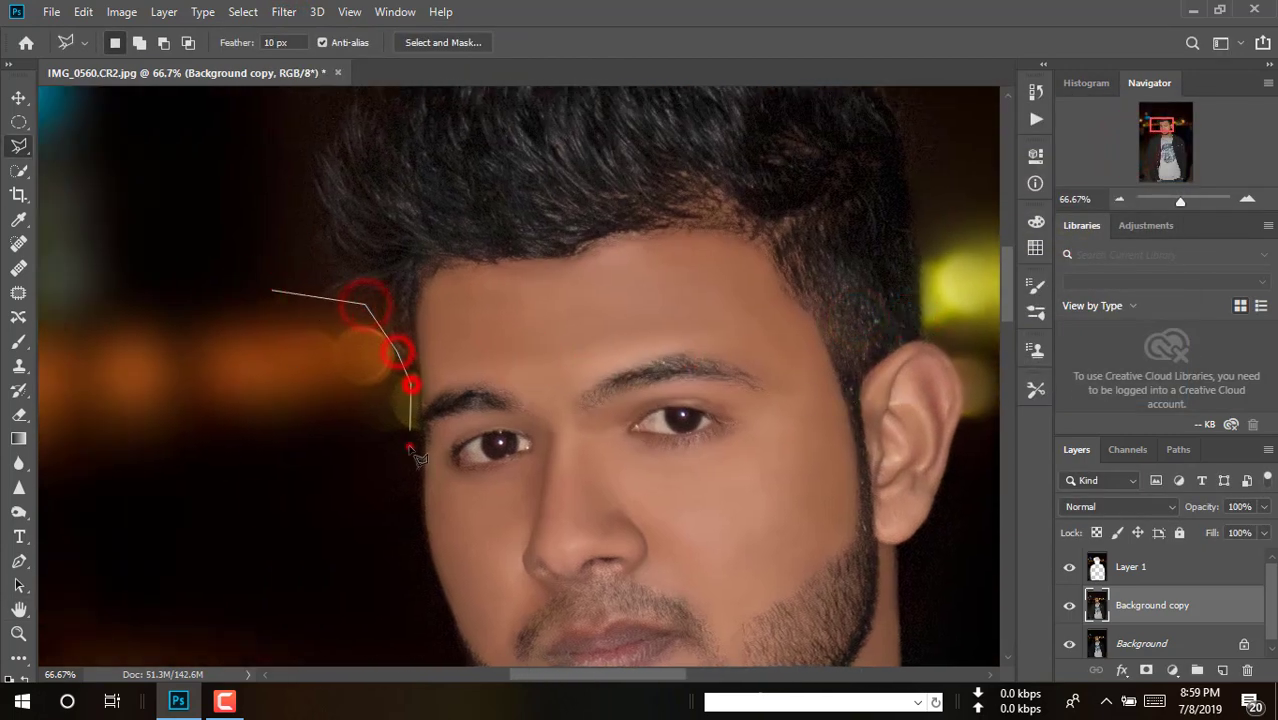
click(350, 457)
double_click(222, 362)
Step: Apply an 18.0-pixel Gaussian Blur to the selected orange lights and deselect them
click(283, 11)
click(333, 221)
click(557, 290)
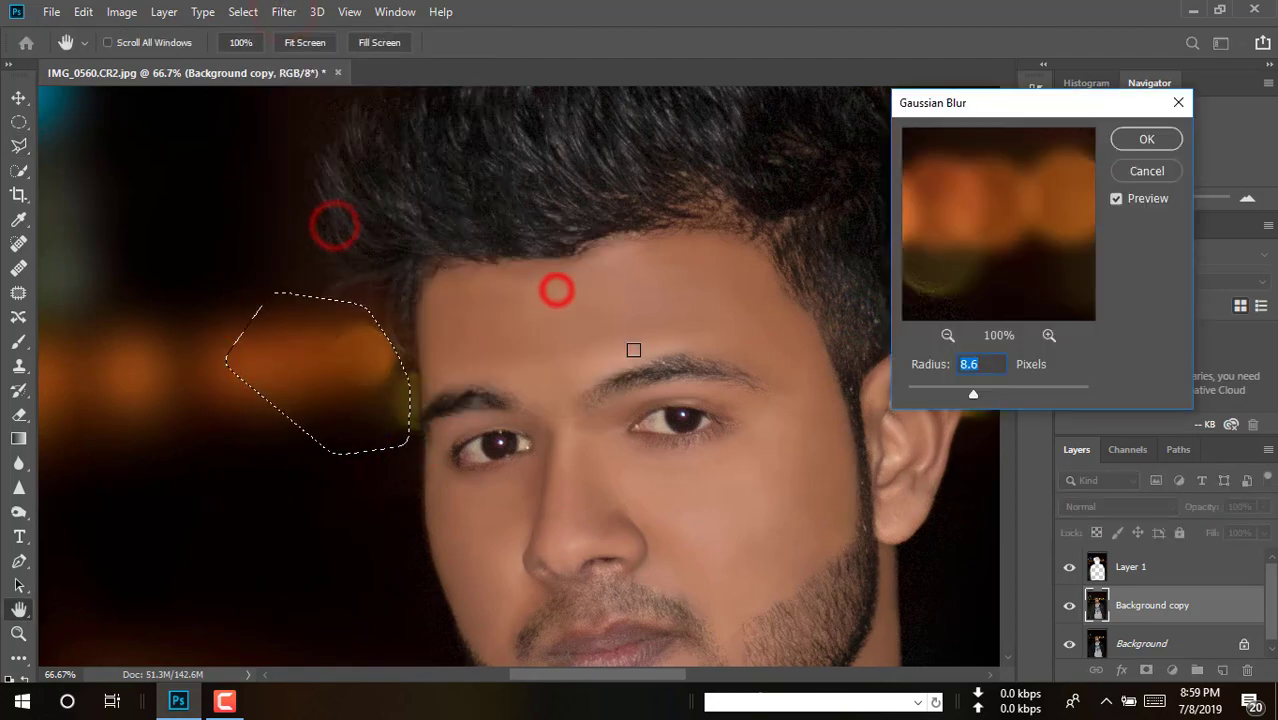
drag(973, 394, 990, 397)
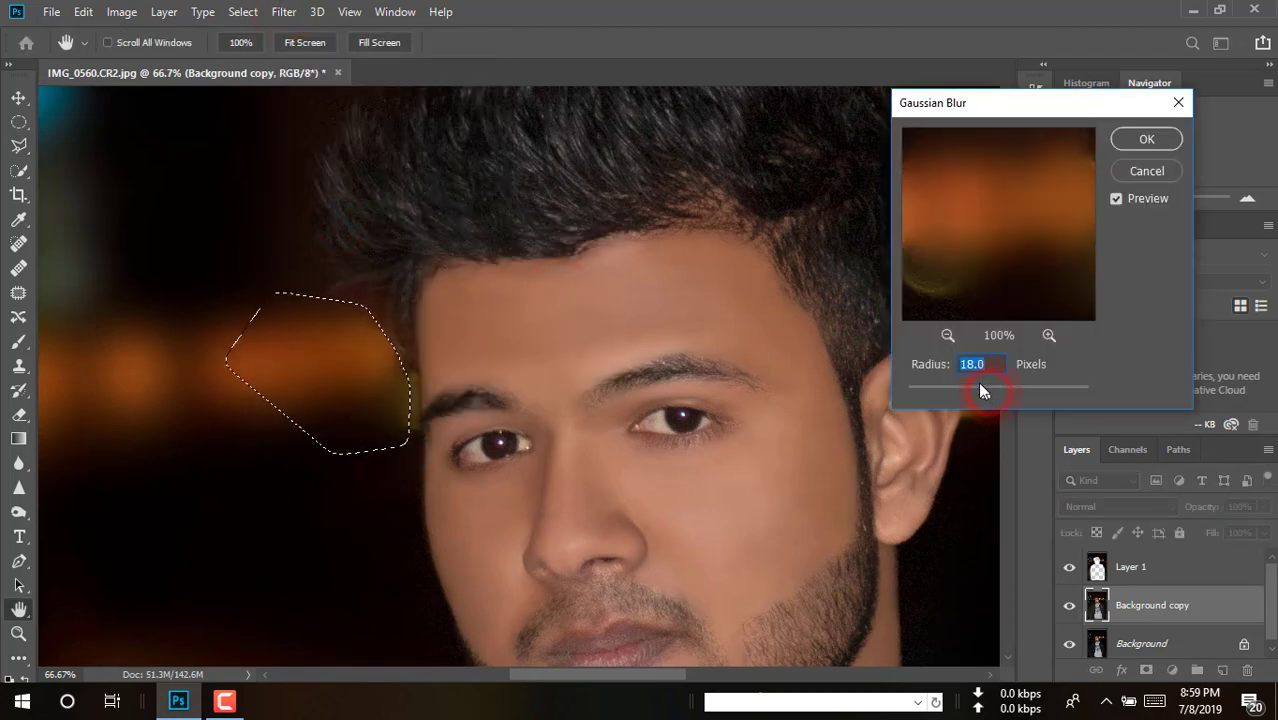
key(Return)
key(ctrl+d)
Step: Soften the remaining light spot against the image-left temple using the Blur tool at 100% strength
alt+click(536, 405)
ctrl+click(425, 416)
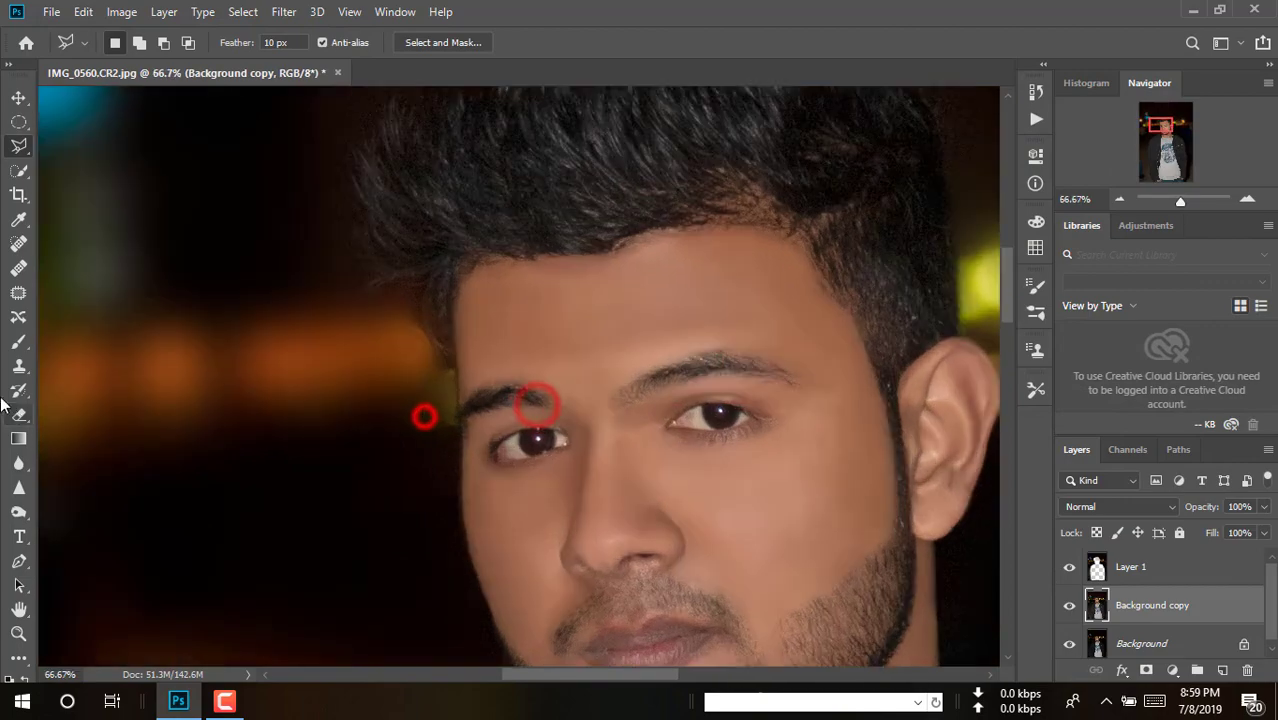
click(18, 463)
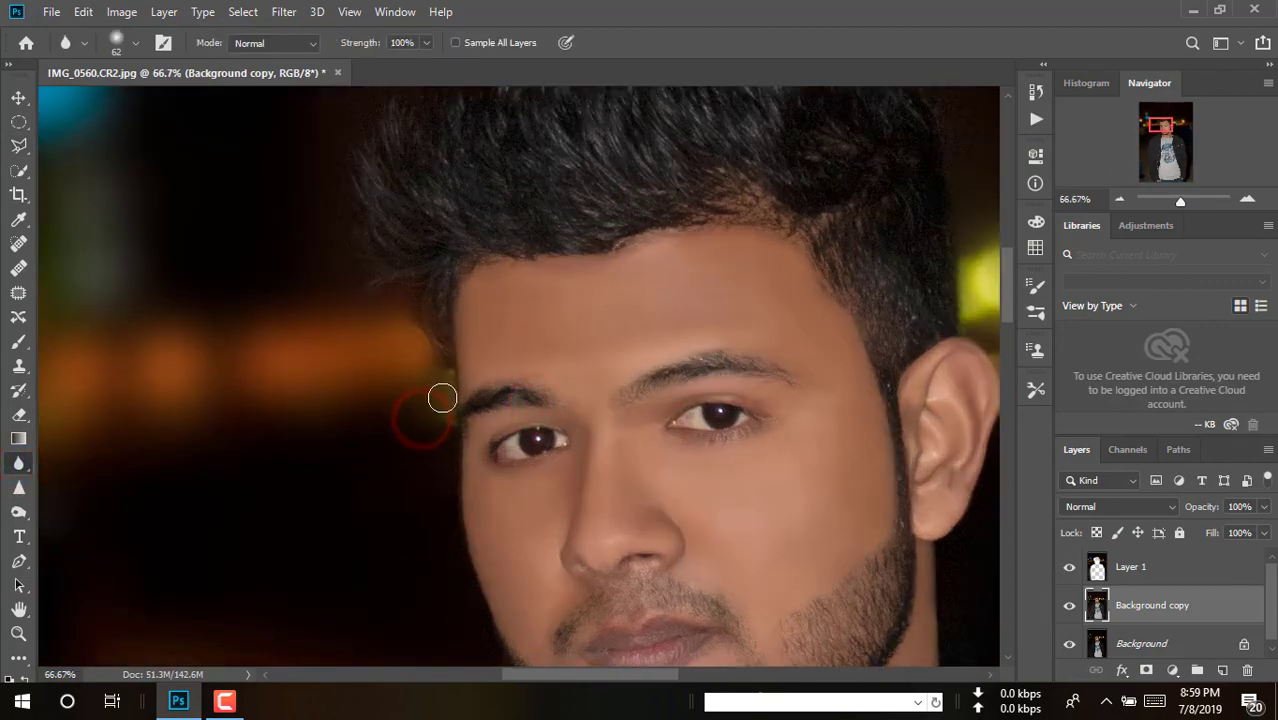
Step: Enlarge the Blur tool's brush to 117 px and soften the background around the outline of the hair
alt+click(418, 307)
alt+click(418, 307)
ctrl+click(686, 187)
drag(686, 187, 766, 337)
right_click(766, 337)
click(926, 386)
click(737, 259)
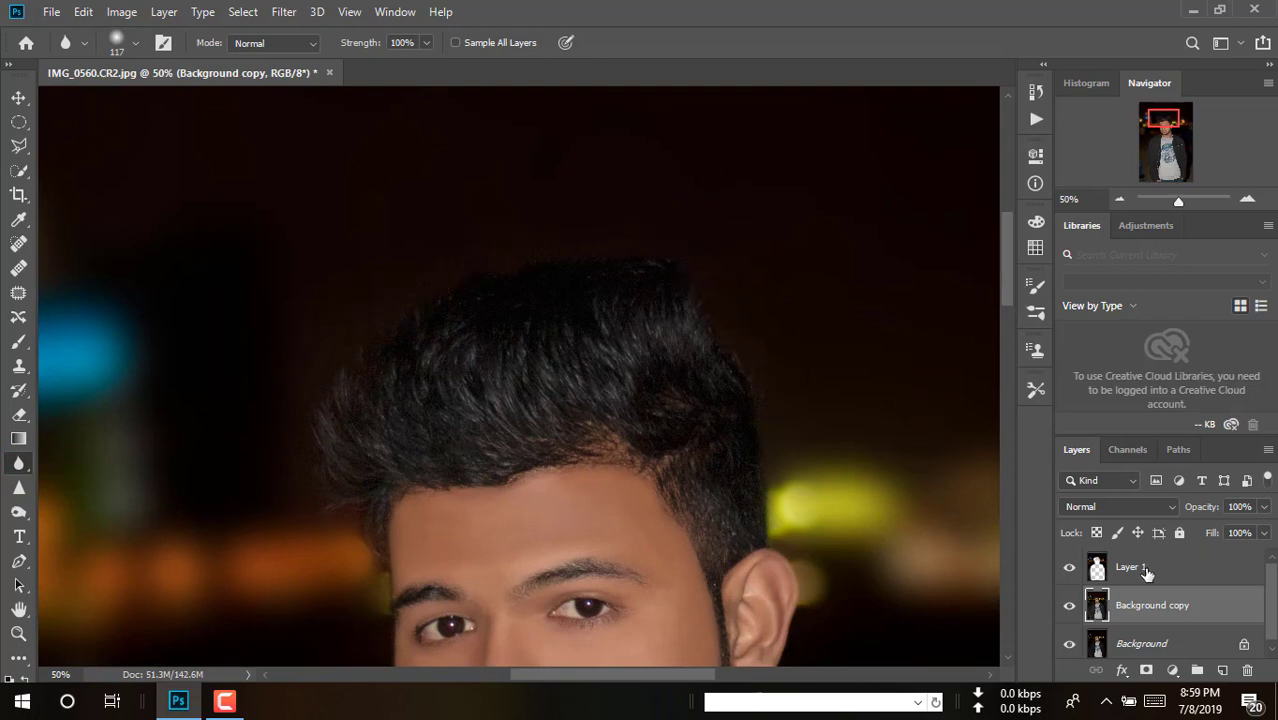
ctrl+click(308, 356)
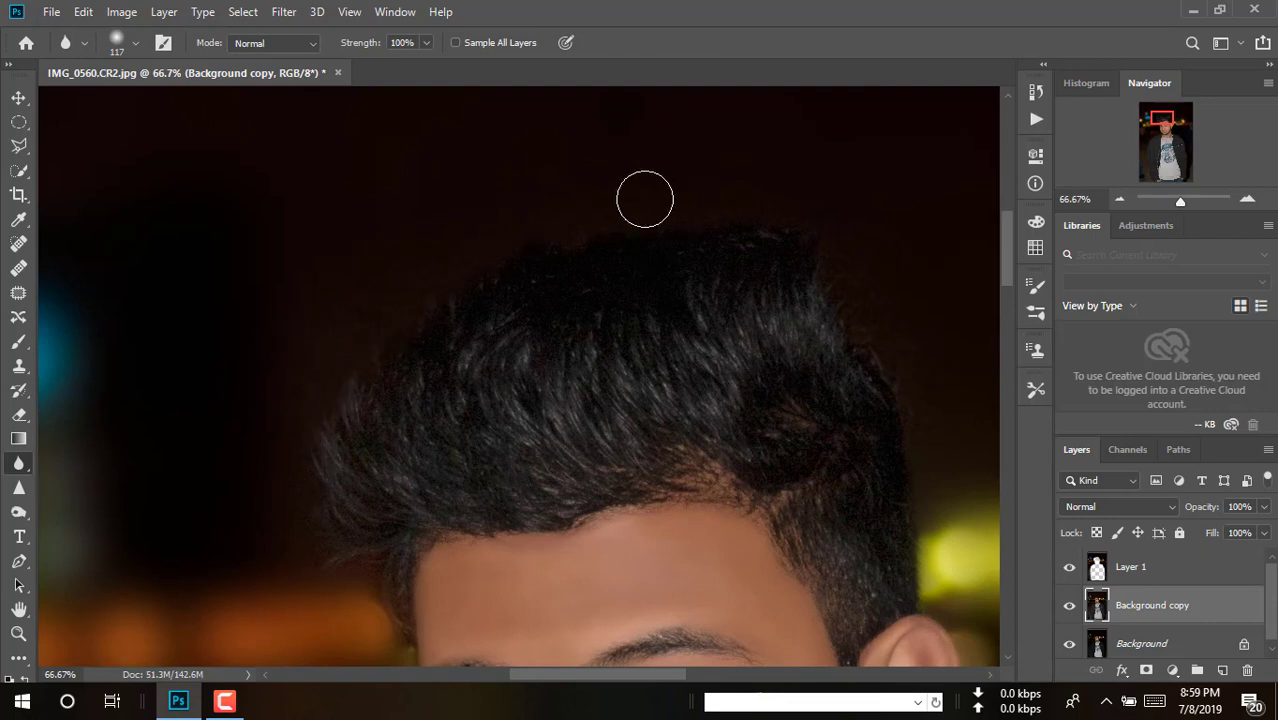
alt+click(924, 428)
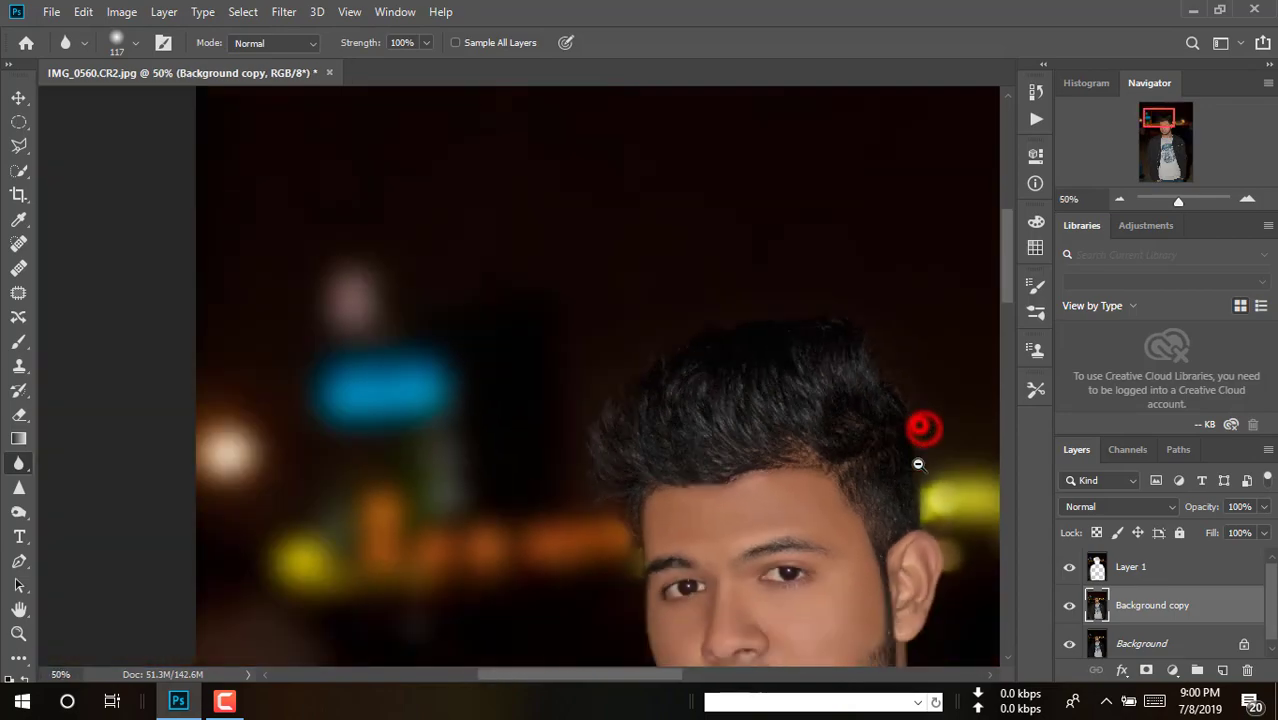
alt+click(913, 428)
Step: Apply a Gaussian Blur to the whole Background copy 2 layer
click(1157, 600)
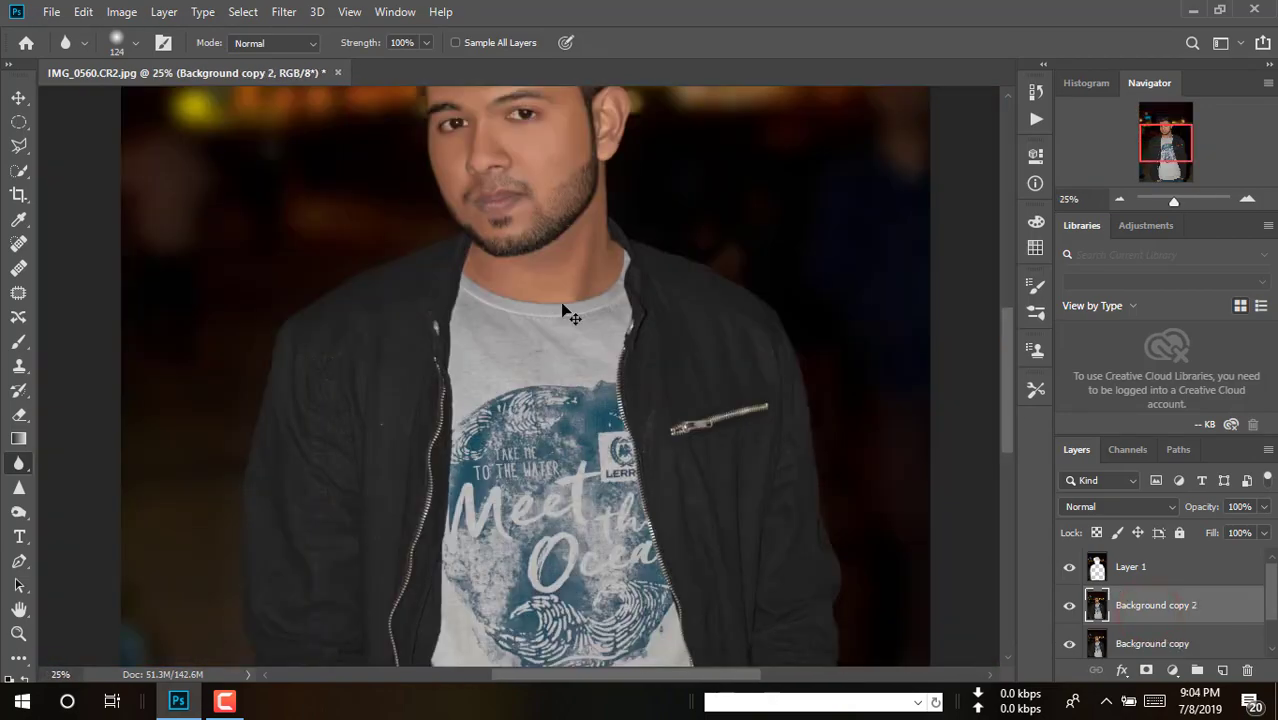
click(285, 12)
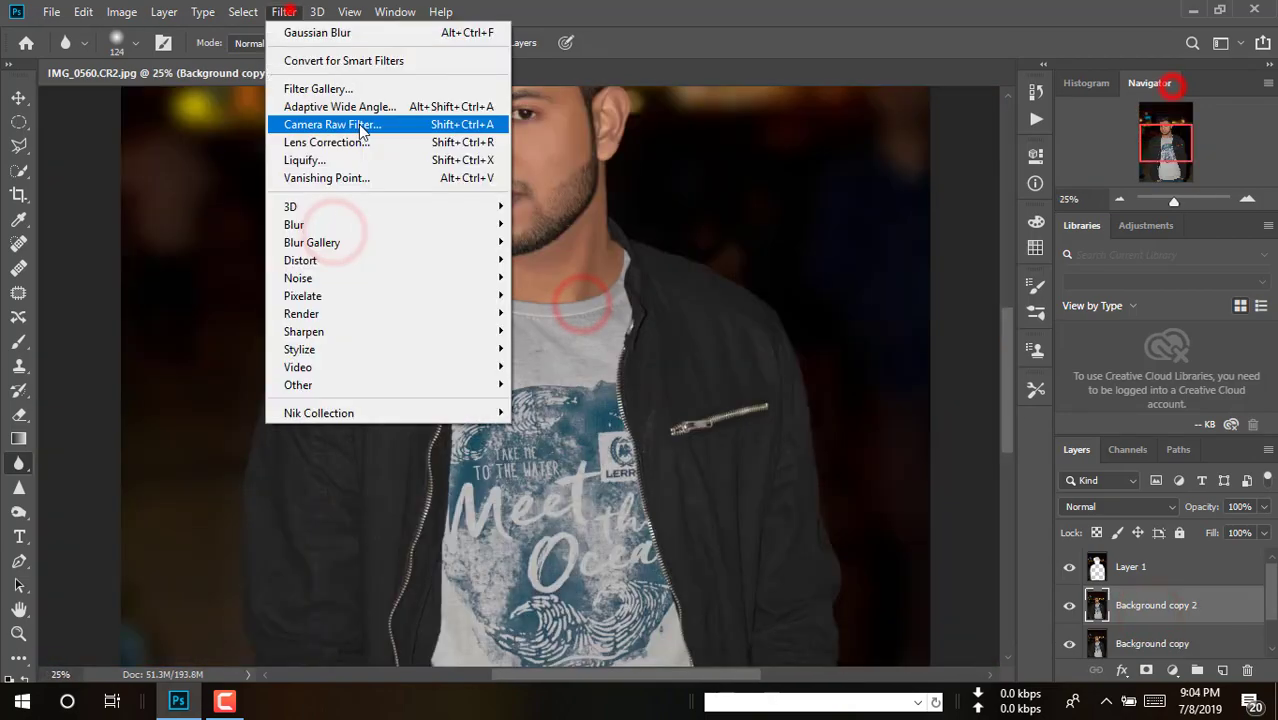
click(588, 290)
drag(984, 393, 962, 393)
click(1161, 134)
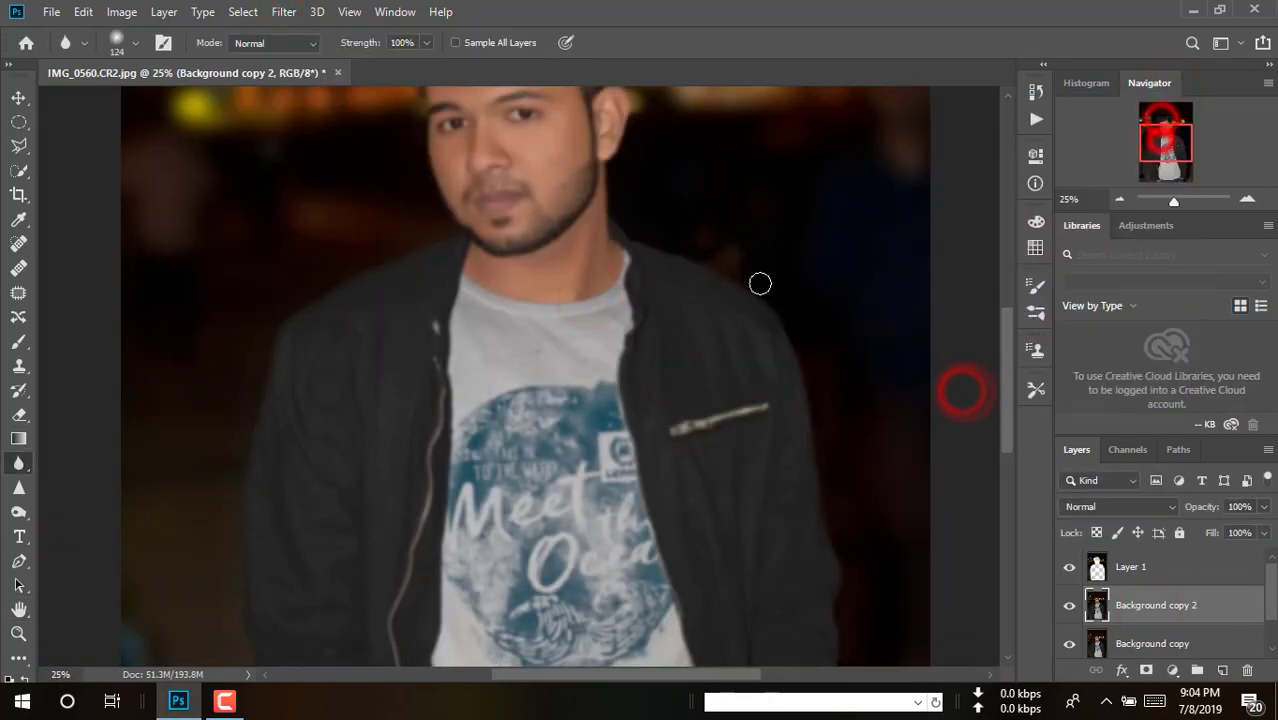
Step: Add a layer mask to Background copy 2 and draw gradients on it to keep the blur only above the head
click(1142, 669)
click(18, 438)
drag(451, 214, 588, 467)
drag(531, 131, 616, 443)
drag(616, 443, 664, 600)
drag(562, 317, 563, 357)
Step: Paint on Background copy 2's layer mask with an 88 px brush to reveal the blur around the image-left hair outline
click(556, 263)
click(599, 294)
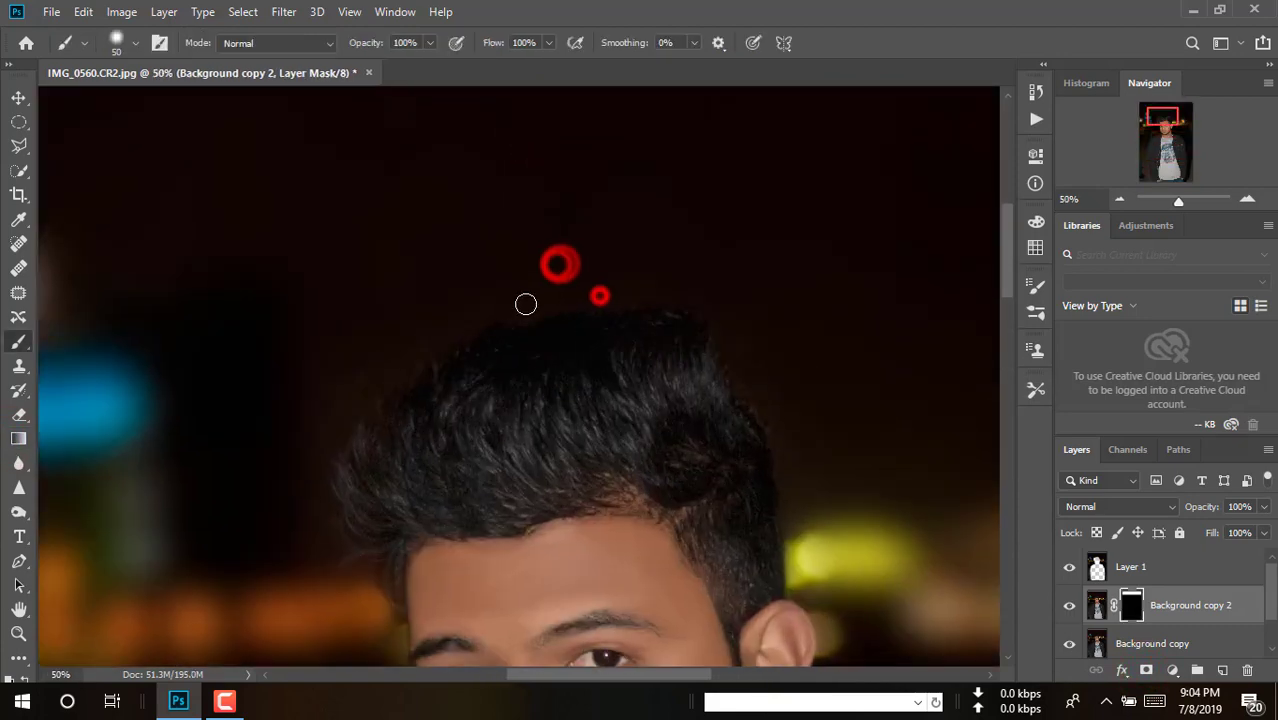
click(371, 380)
click(525, 417)
click(383, 328)
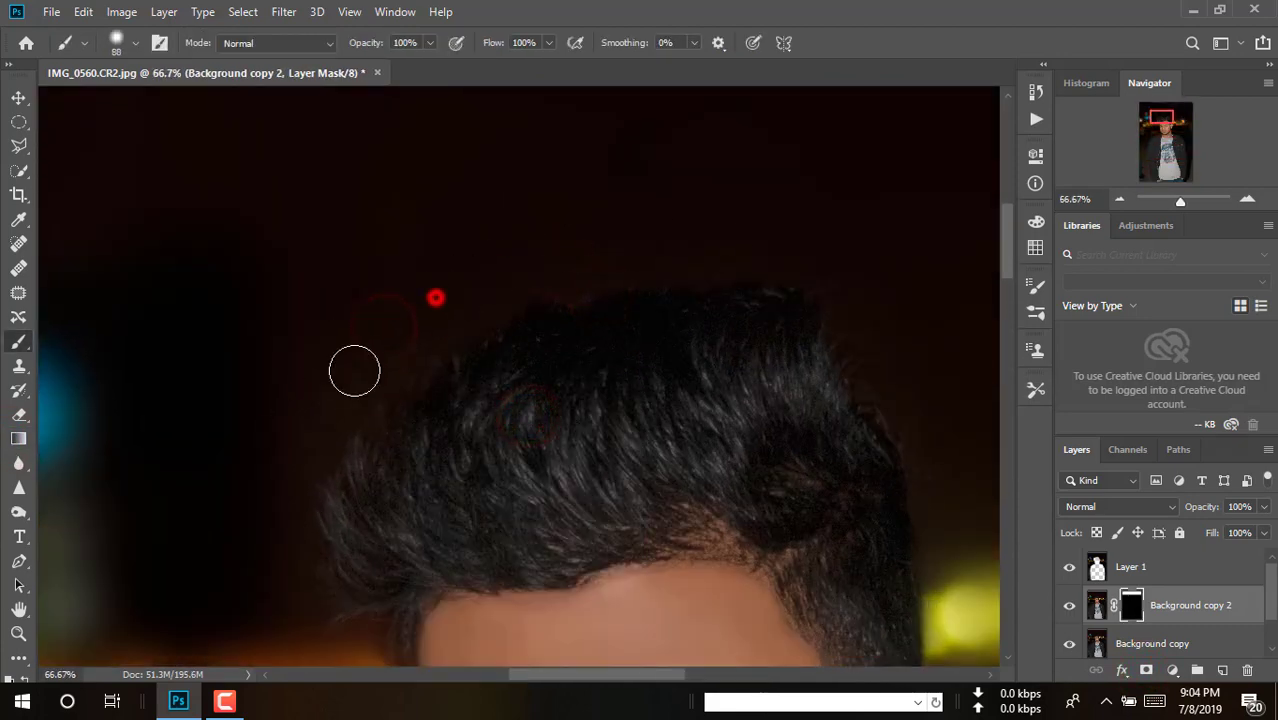
Step: Paint the blur into Background copy 2's mask along the image-right side of the head, ear and neck
drag(916, 385, 691, 95)
click(776, 305)
drag(879, 449, 794, 226)
click(739, 294)
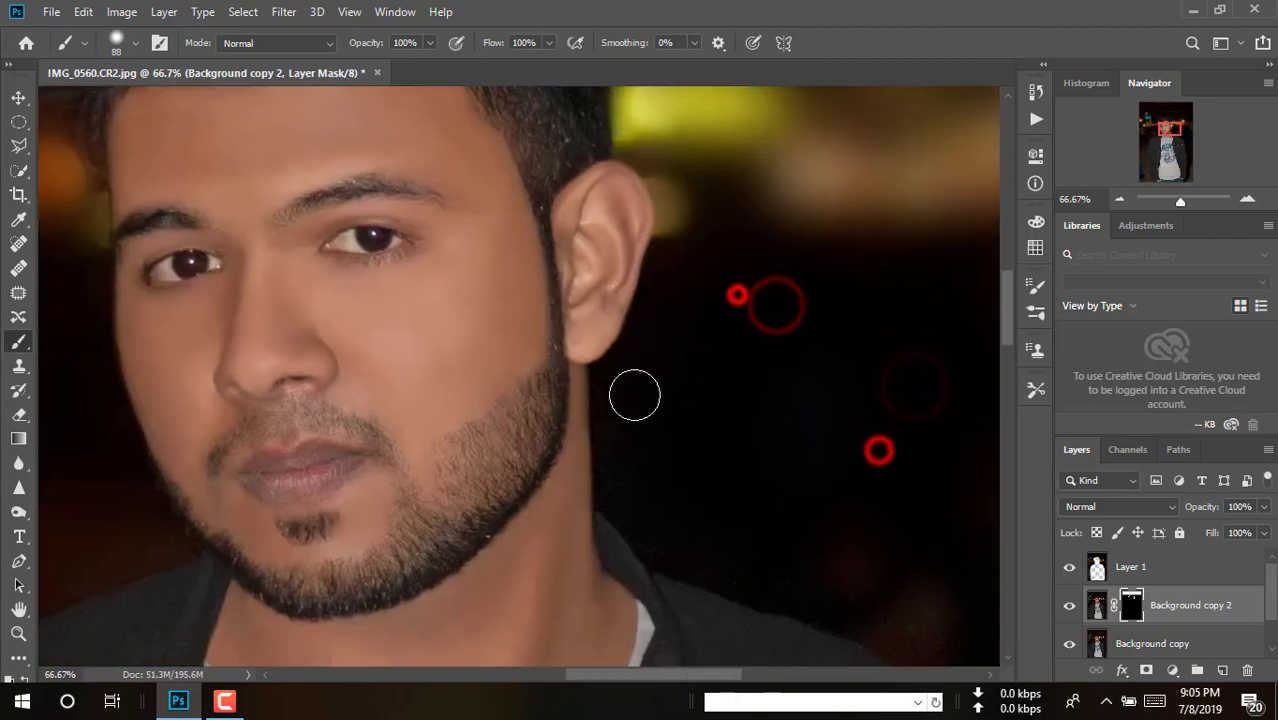
Step: Continue revealing the blur on the mask along the outer edge of the image-right shoulder and sleeve
drag(821, 539, 552, 295)
drag(850, 455, 682, 311)
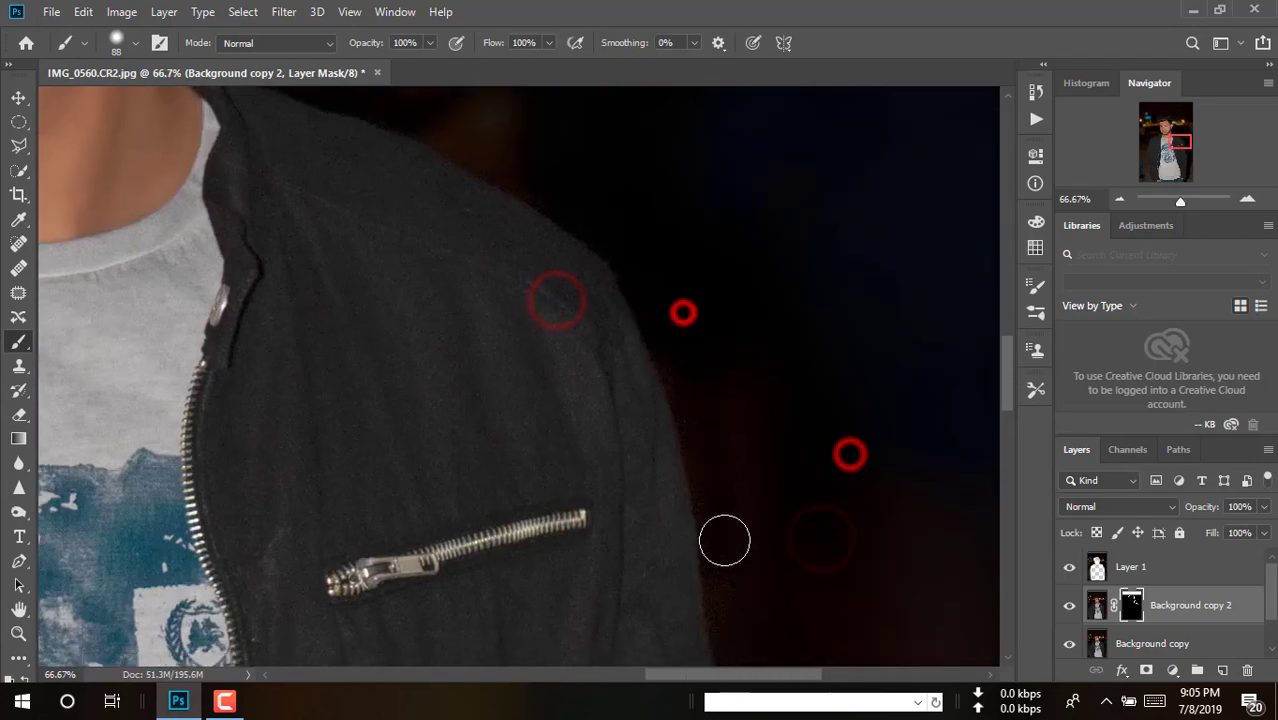
drag(756, 557, 648, 191)
drag(708, 537, 685, 240)
drag(616, 325, 687, 422)
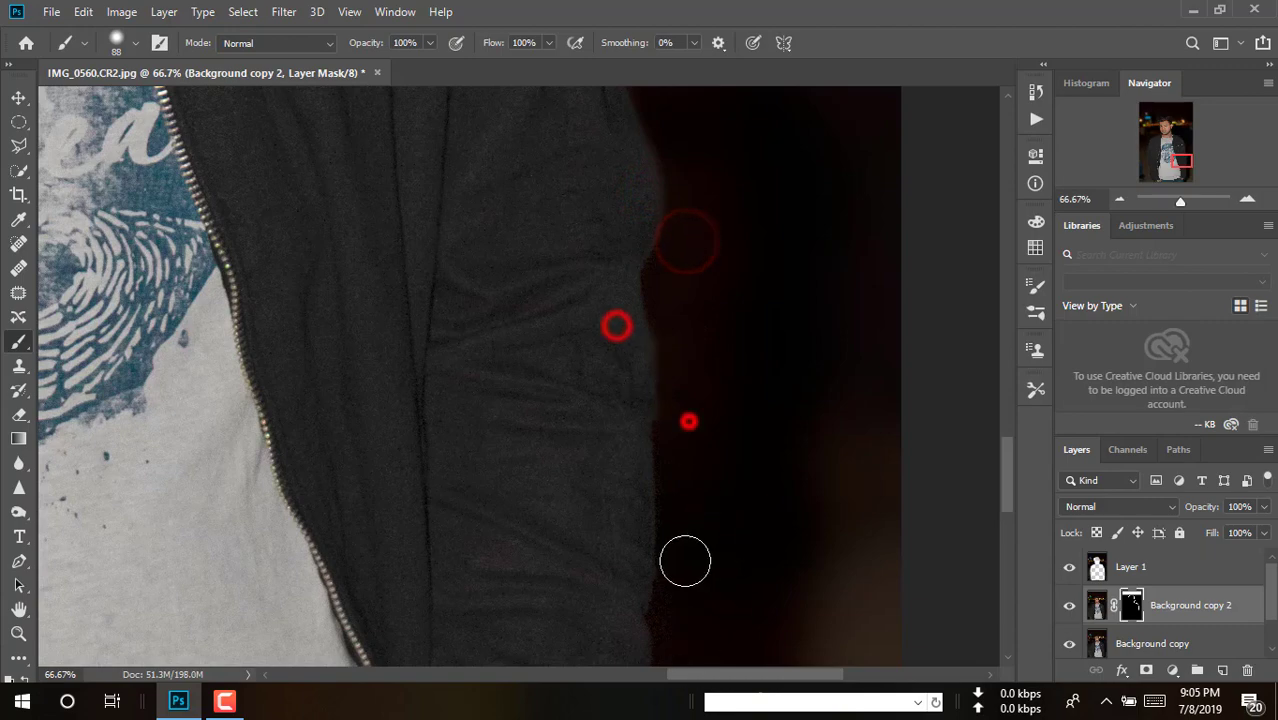
drag(719, 542, 642, 257)
drag(642, 471, 626, 222)
Step: Paint the mask along the image-left cuff and lower sleeve to blur the background beside them
drag(196, 485, 580, 488)
drag(211, 439, 305, 388)
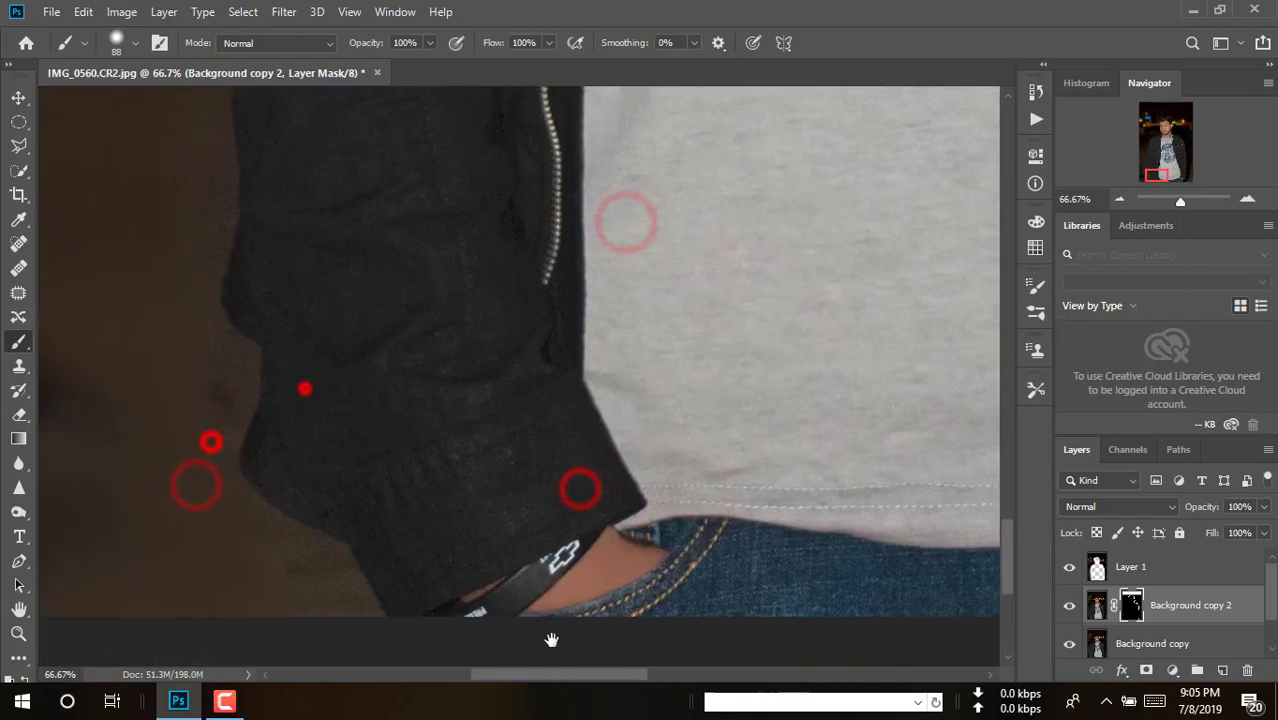
mouse_move(382, 648)
mouse_down()
mouse_move(351, 613)
mouse_move(350, 516)
mouse_up()
drag(311, 589, 236, 377)
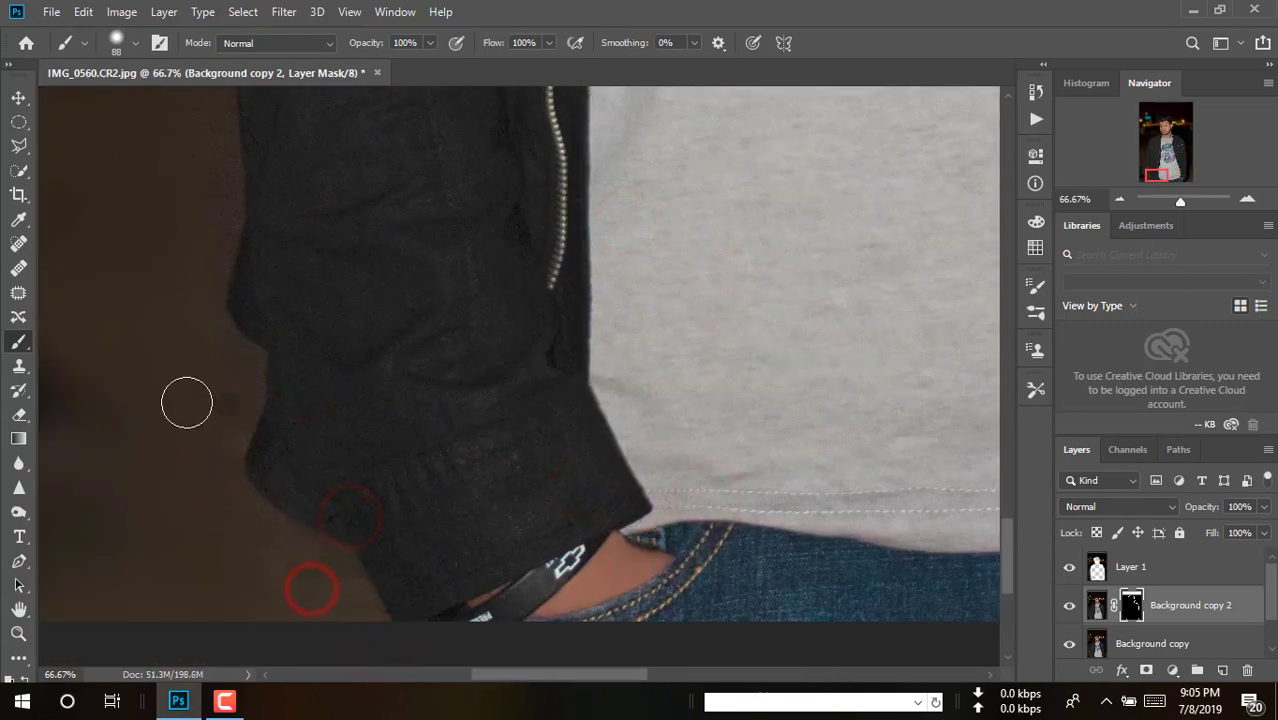
drag(157, 204, 254, 502)
mouse_move(194, 265)
mouse_down()
mouse_move(325, 425)
mouse_move(359, 411)
mouse_up()
Step: Enlarge the mask brush to 136 px and reveal the blur up along the image-left sleeve to the shoulder
right_click(357, 409)
click(522, 416)
click(242, 214)
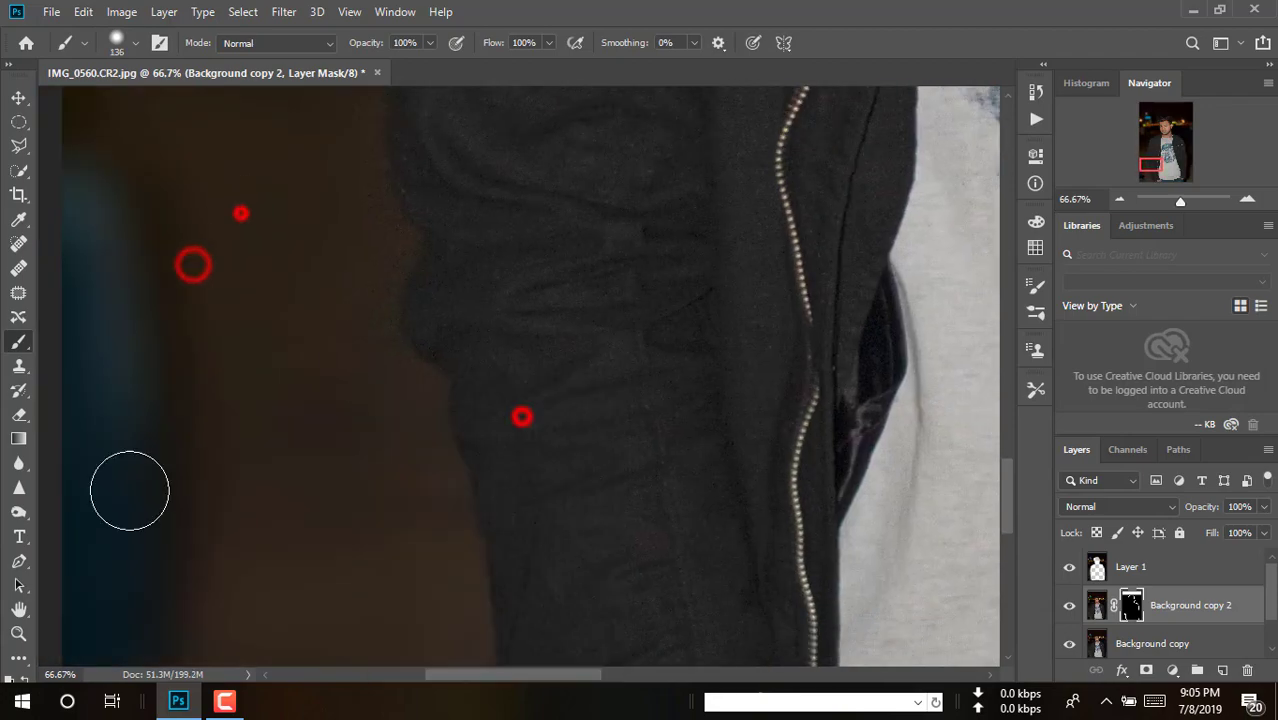
drag(330, 189, 359, 572)
drag(348, 338, 354, 576)
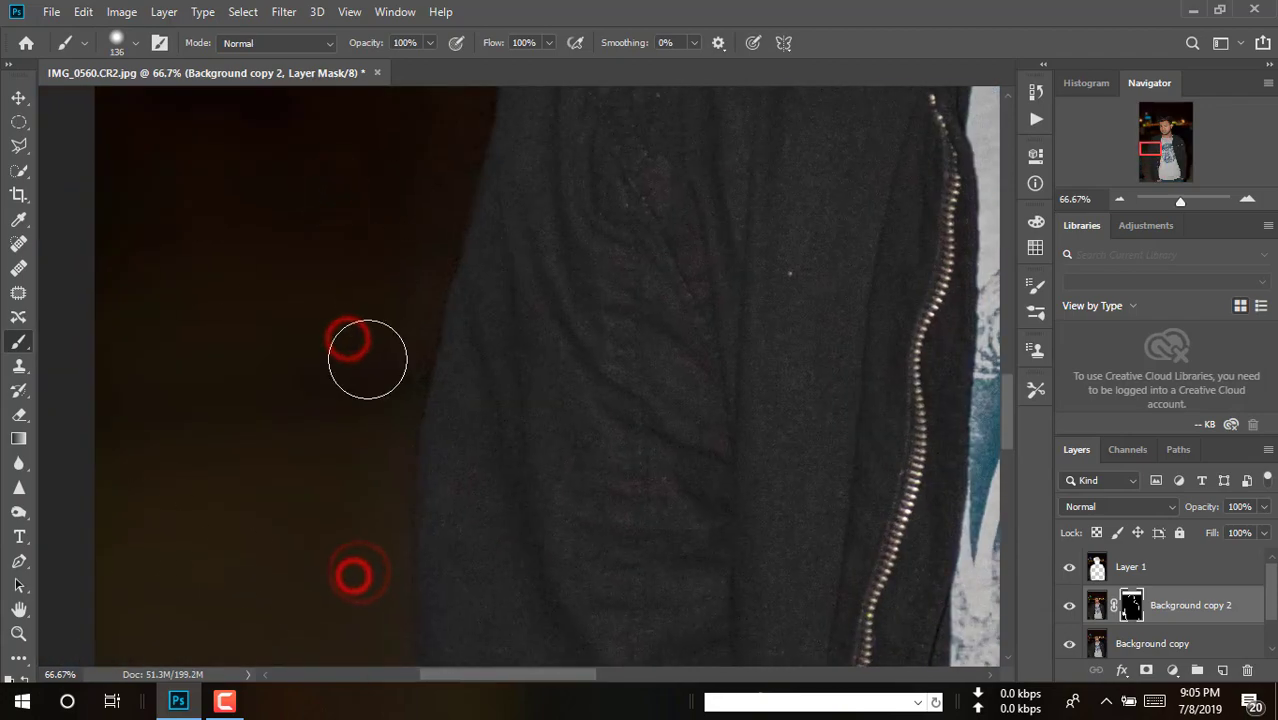
drag(297, 297, 326, 625)
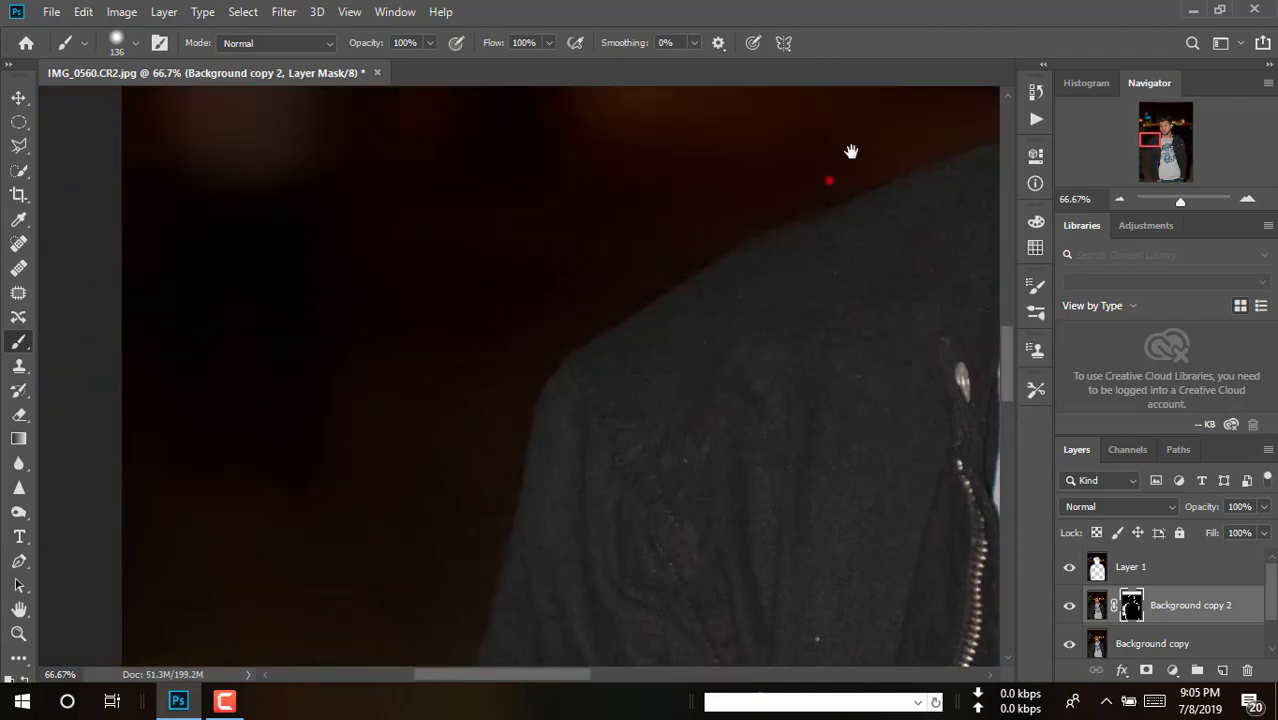
Step: Reduce the mask brush to 56 px and reveal the blur along the image-left cheek and temple
drag(827, 180, 536, 531)
right_click(535, 374)
click(696, 417)
click(562, 328)
drag(607, 225, 633, 468)
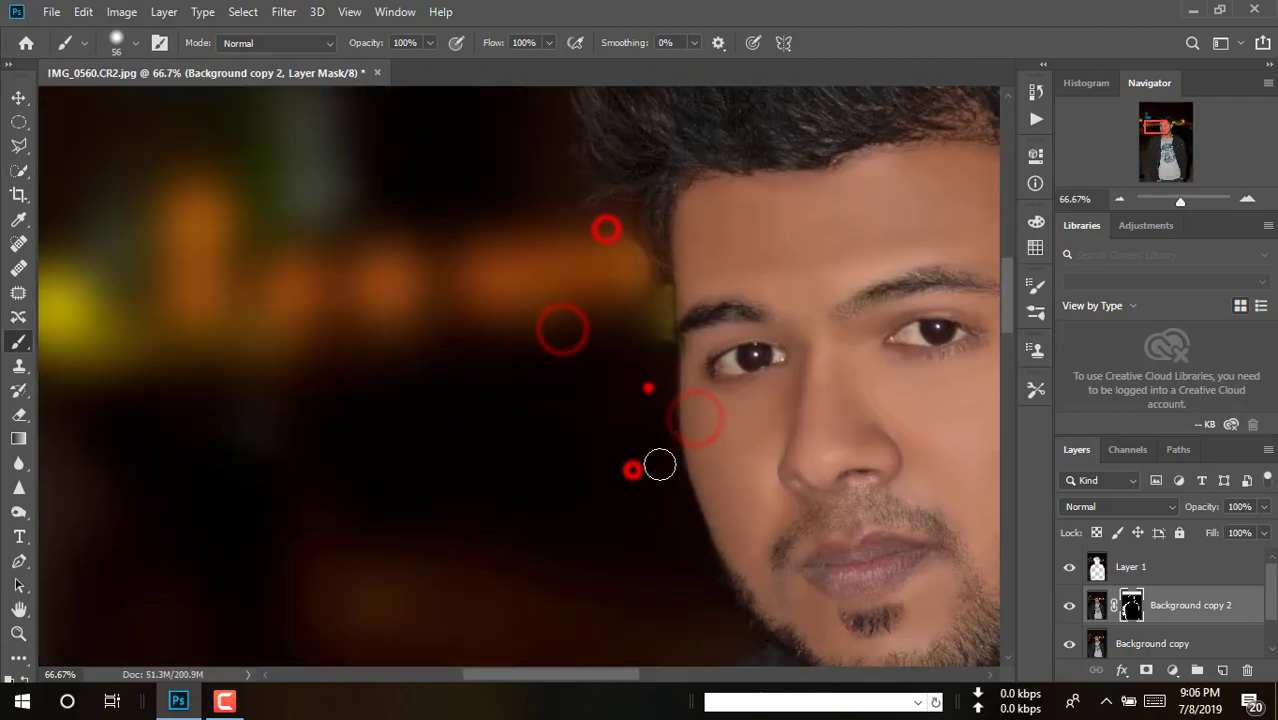
mouse_move(647, 386)
mouse_down()
mouse_move(656, 296)
mouse_move(638, 279)
mouse_up()
Step: Enlarge the mask brush to 495 px and reveal the blur over the background lights on the image-left side
alt+click(562, 314)
alt+click(550, 268)
alt+click(570, 337)
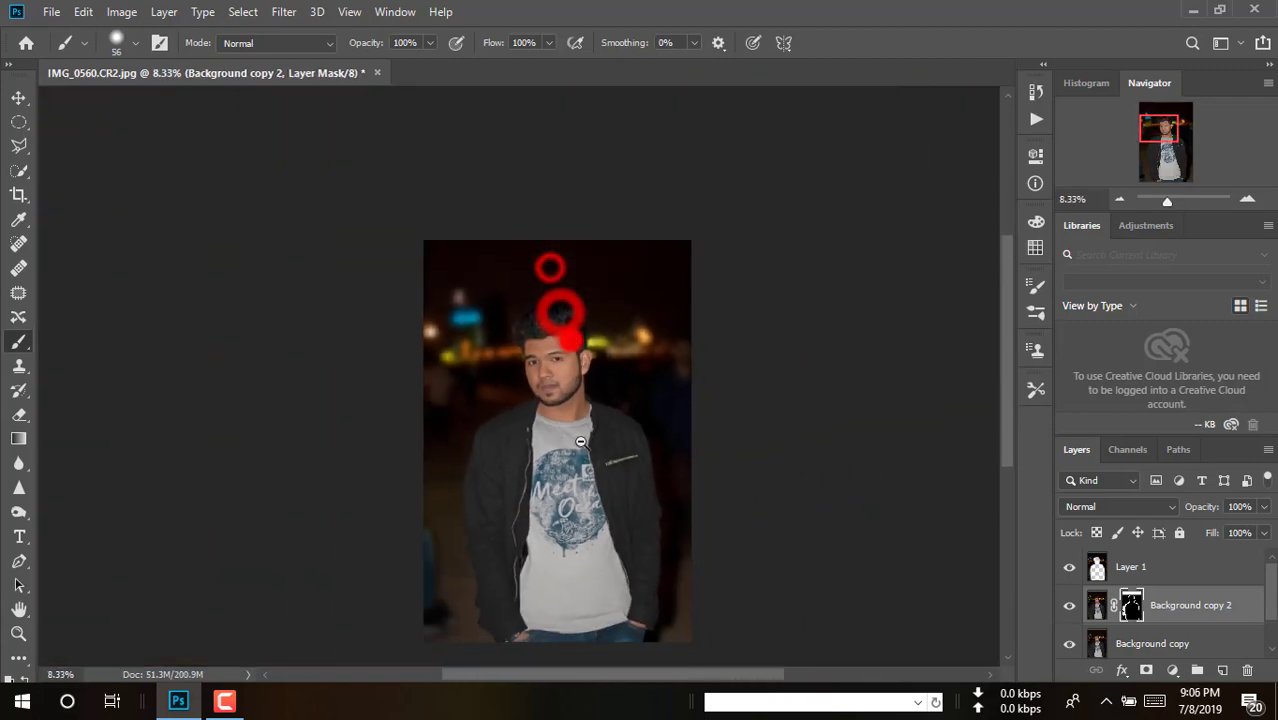
alt+click(600, 474)
ctrl+click(690, 368)
right_click(579, 465)
click(377, 180)
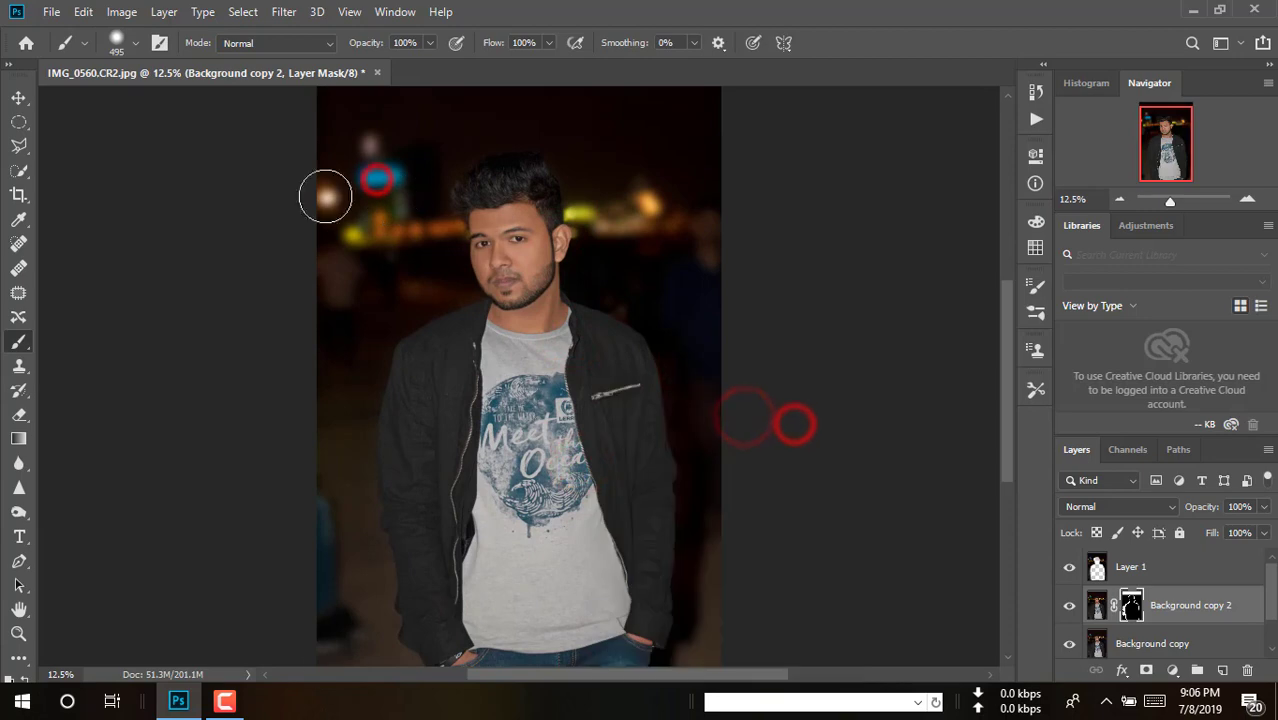
alt+click(699, 414)
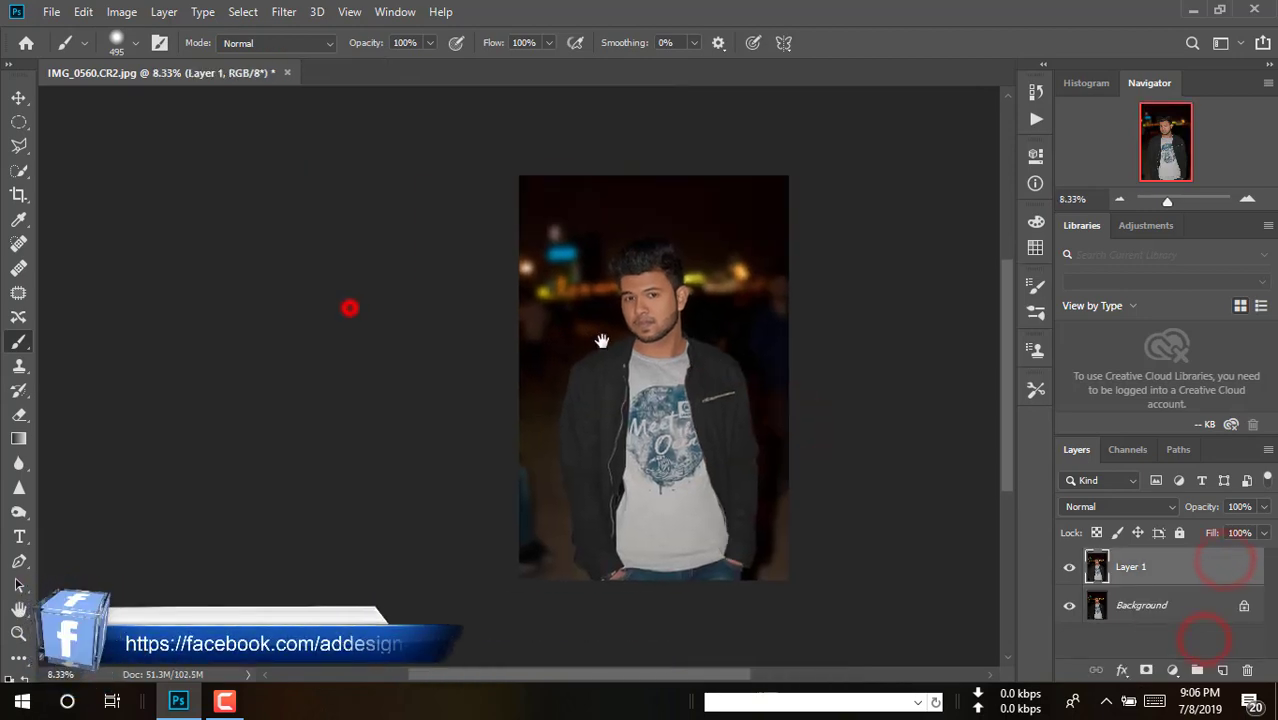
click(283, 11)
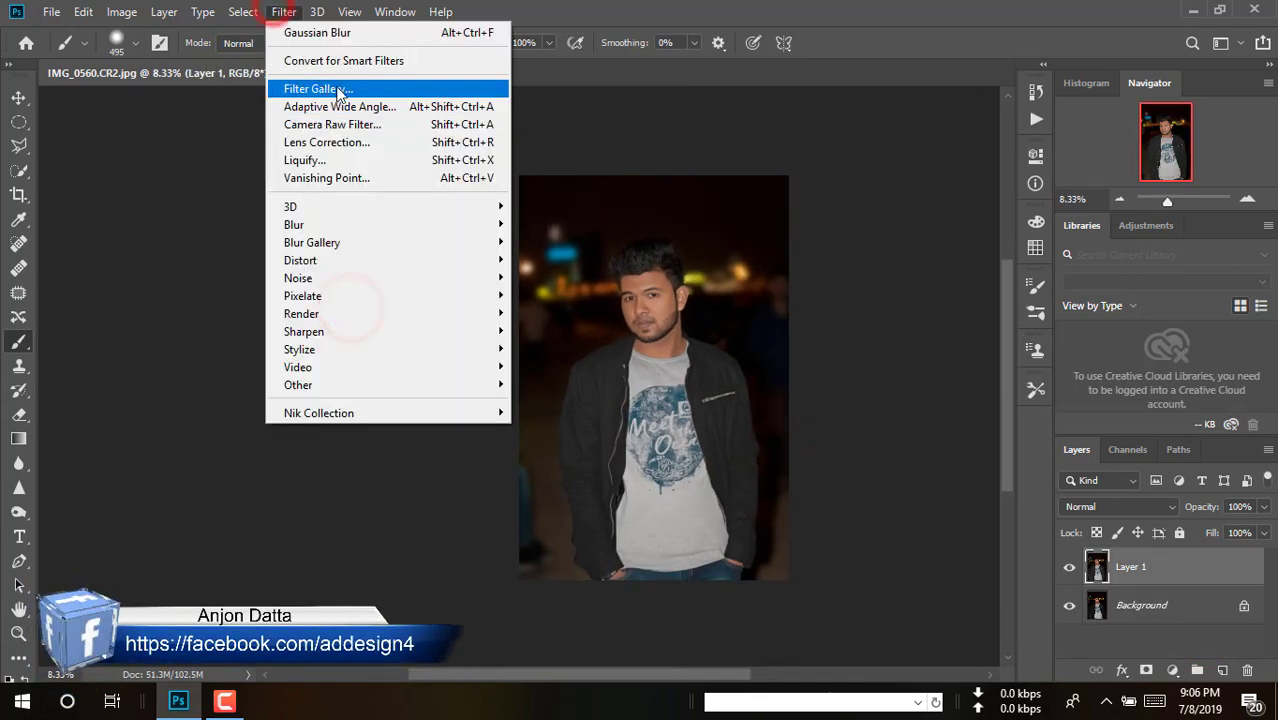
click(887, 343)
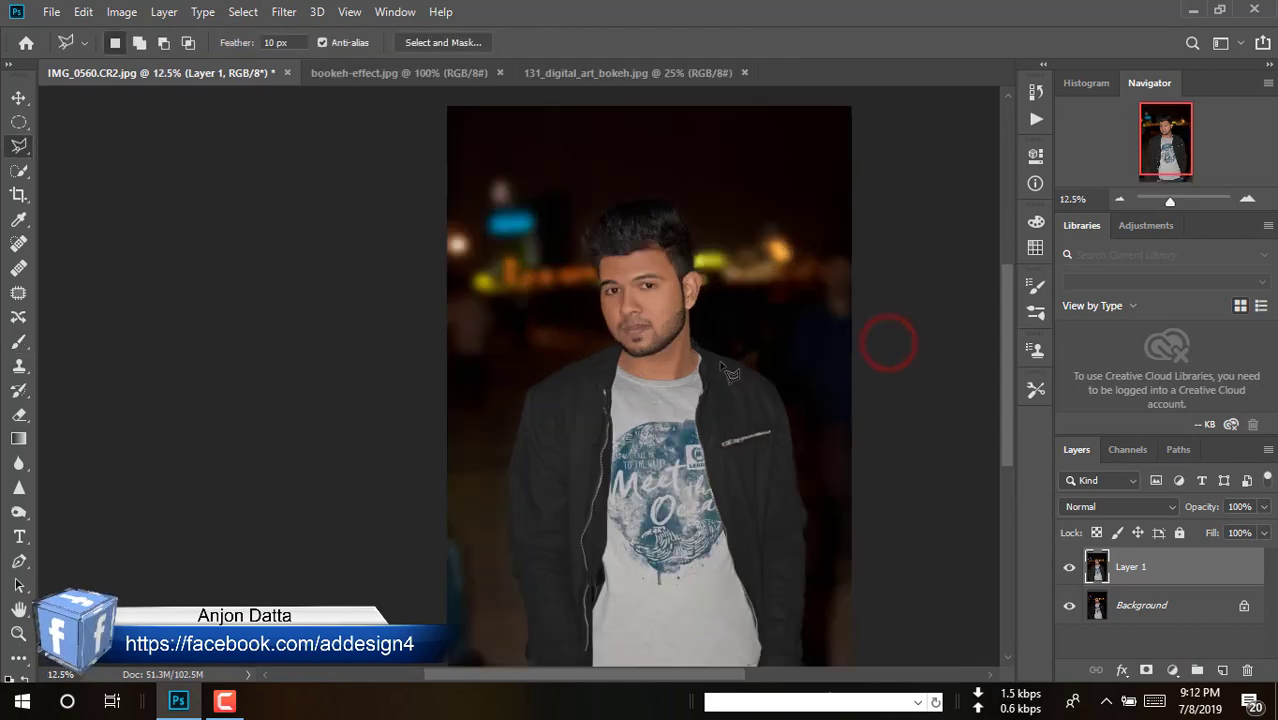
Step: Try to patch out the blue spot at the photo's image-left edge beside the sleeve with the Patch tool
ctrl+click(521, 407)
ctrl+click(502, 514)
drag(496, 559, 622, 225)
click(18, 293)
mouse_move(514, 286)
mouse_down()
mouse_move(543, 282)
mouse_move(537, 259)
mouse_up()
drag(534, 399, 583, 398)
click(585, 445)
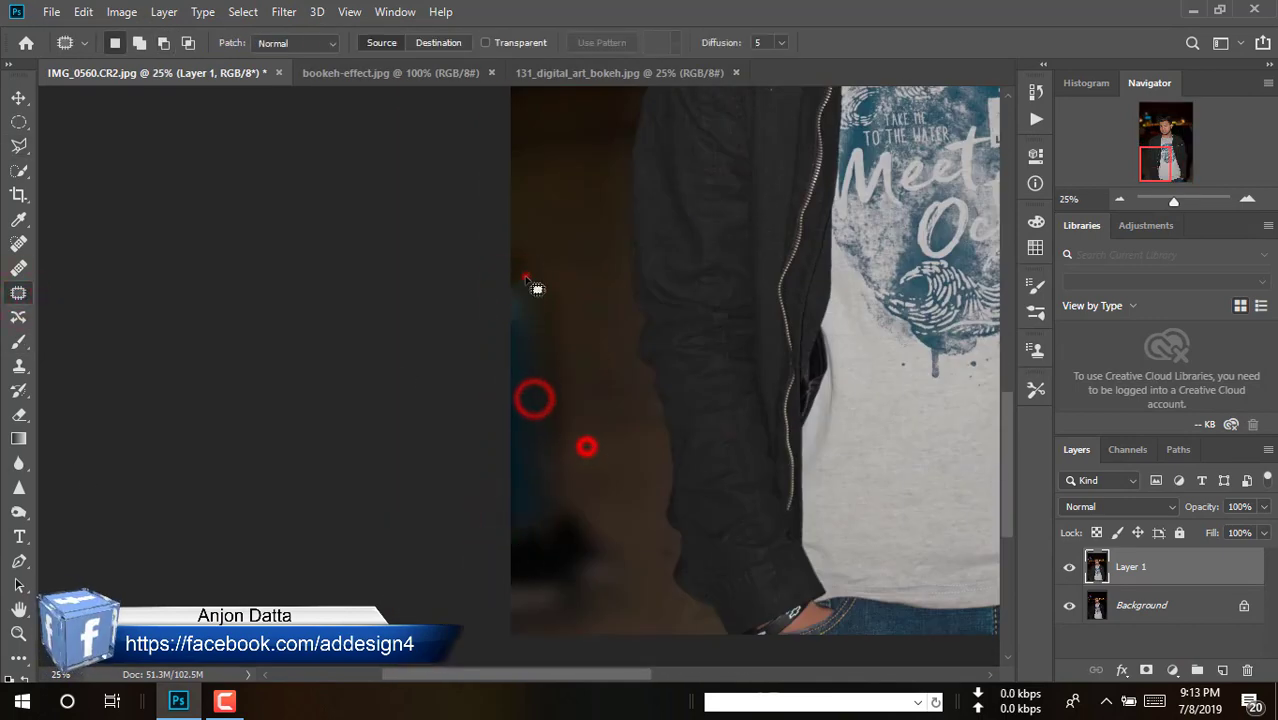
drag(525, 277, 543, 276)
drag(553, 374, 685, 378)
click(585, 406)
Step: Remove the blue and dark shapes beside the image-left sleeve using an 83 px content-aware Spot Healing Brush
click(18, 243)
right_click(668, 340)
click(762, 382)
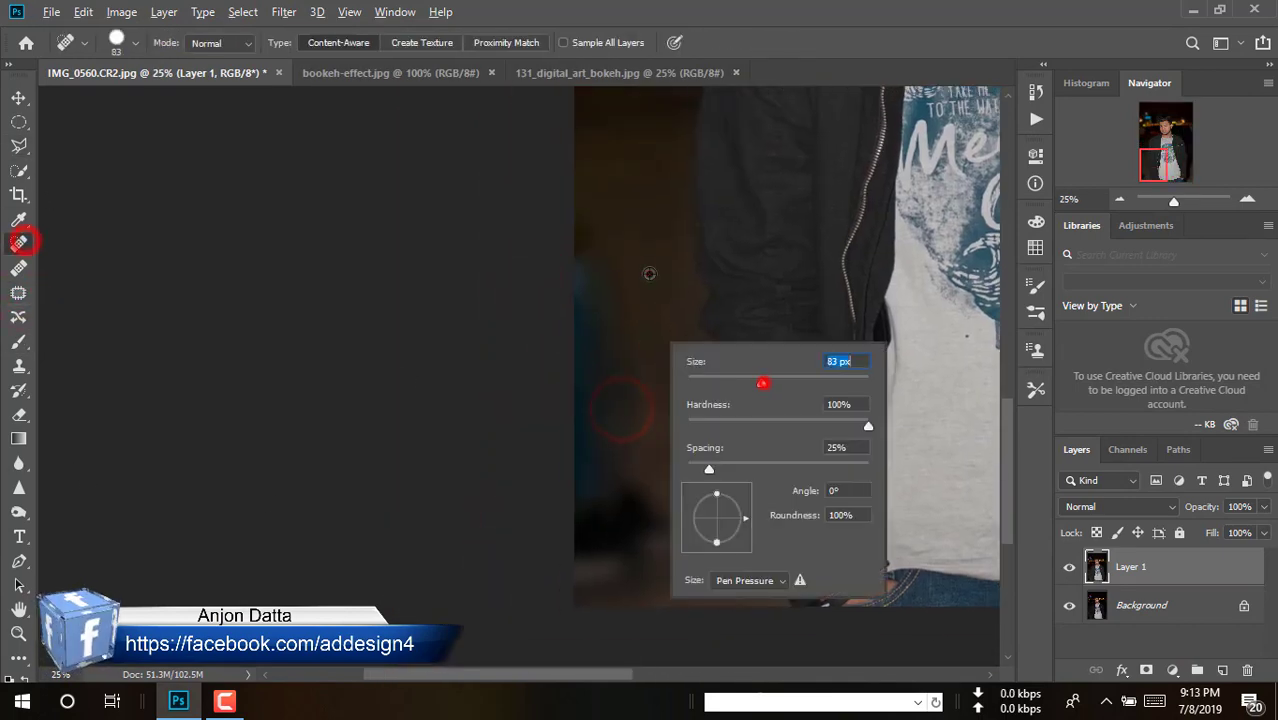
click(645, 260)
click(622, 291)
mouse_move(602, 242)
mouse_down()
mouse_move(599, 308)
mouse_move(633, 465)
mouse_move(598, 402)
mouse_up()
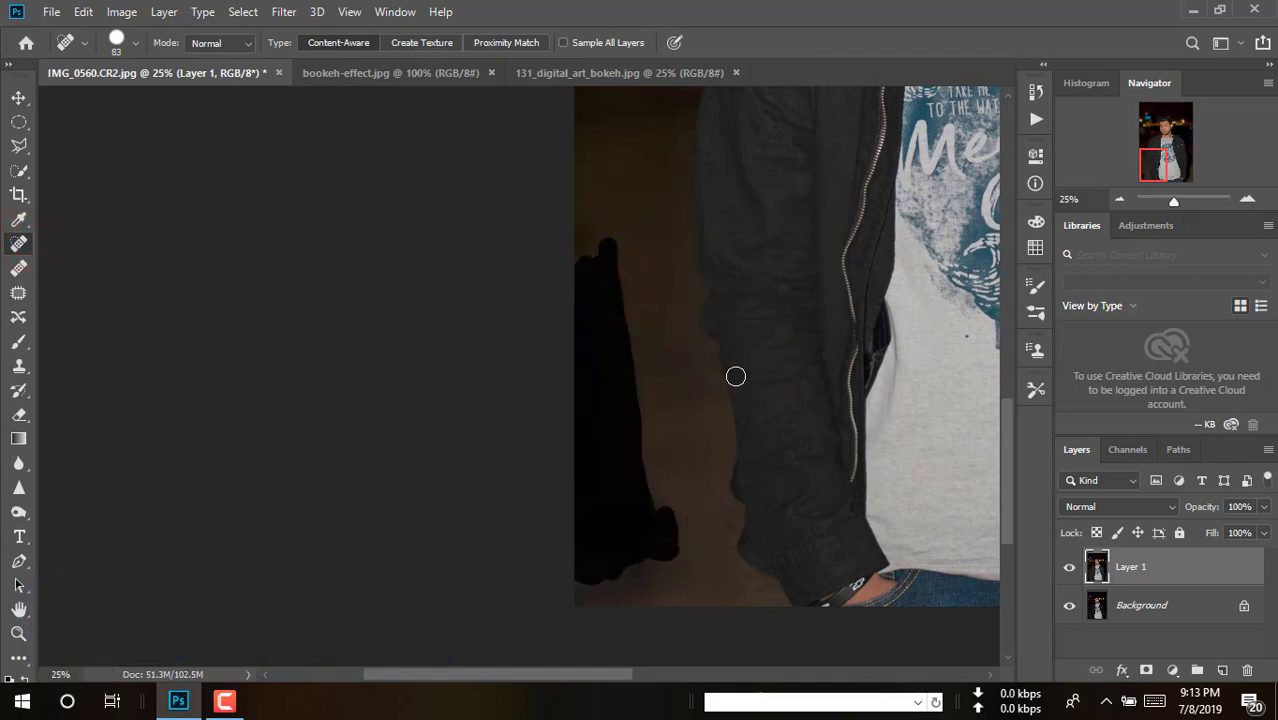
drag(615, 281, 612, 519)
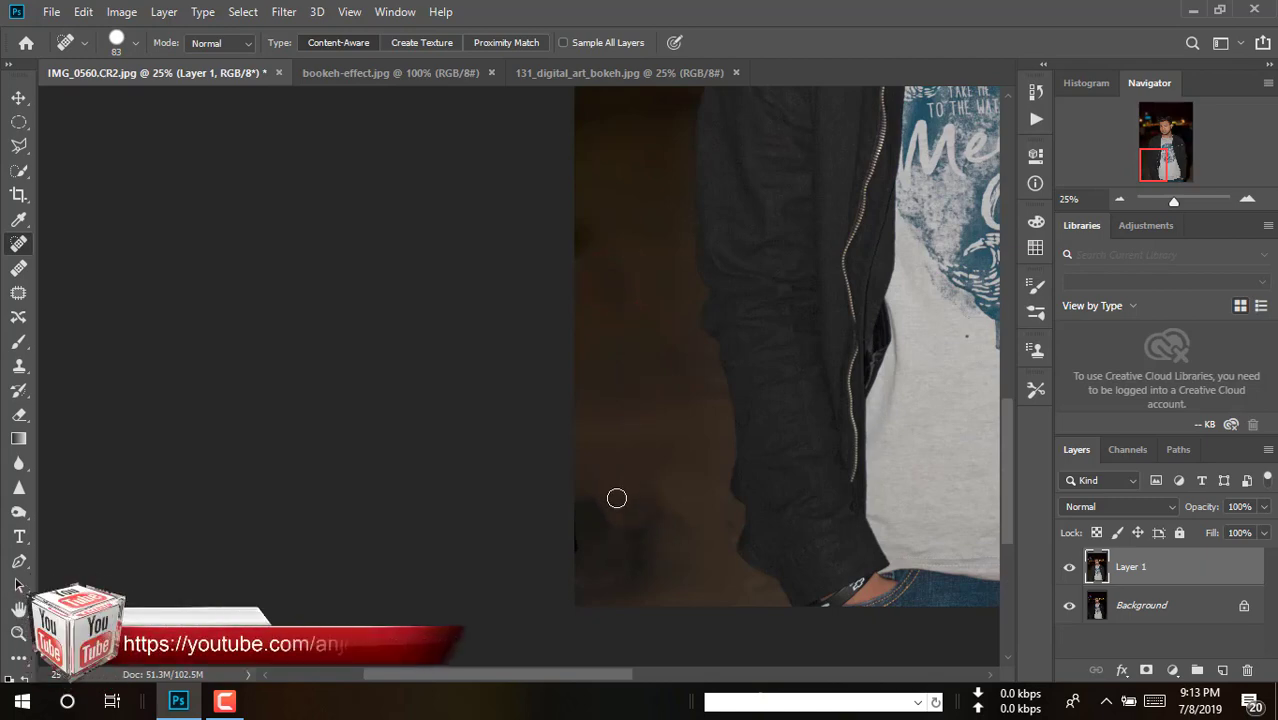
drag(608, 317, 588, 227)
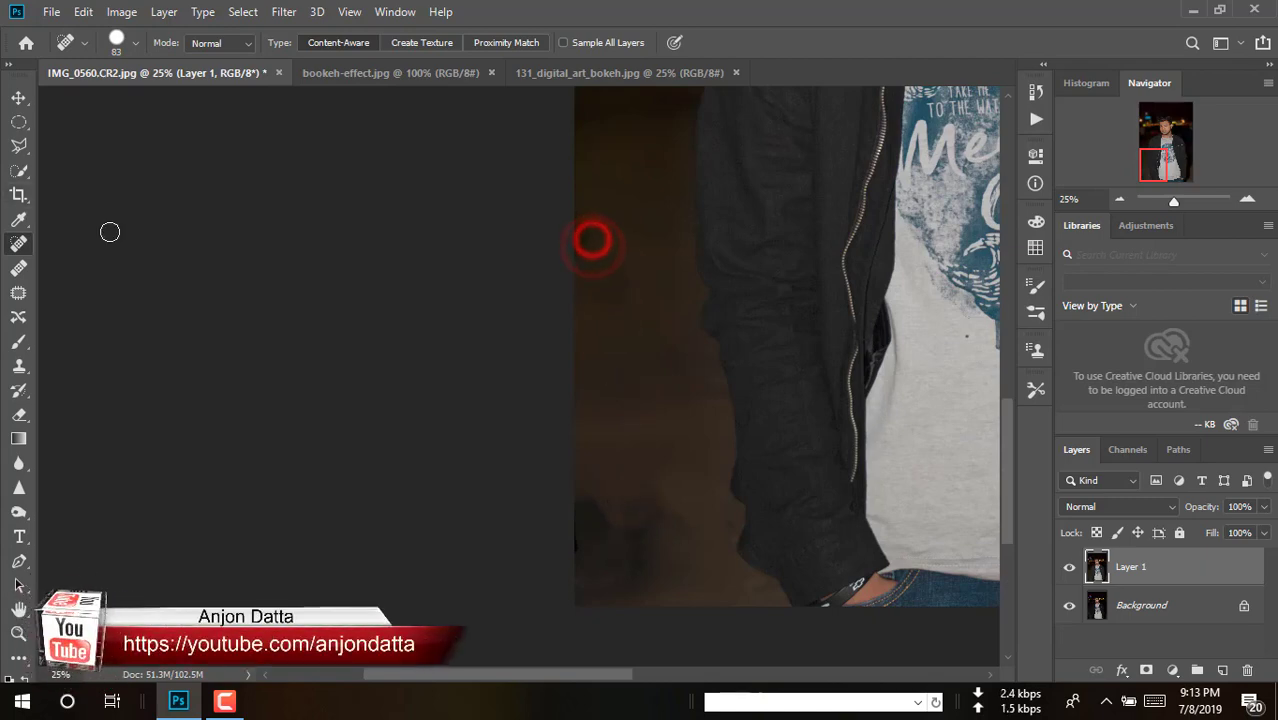
Step: Set the Clone Stamp to 275 px, 100% opacity and 92% flow, and clone background over the dark smudge near the image-left cuff
key(s)
click(545, 42)
click(563, 60)
click(427, 41)
click(449, 63)
right_click(680, 352)
drag(833, 399, 866, 400)
click(630, 248)
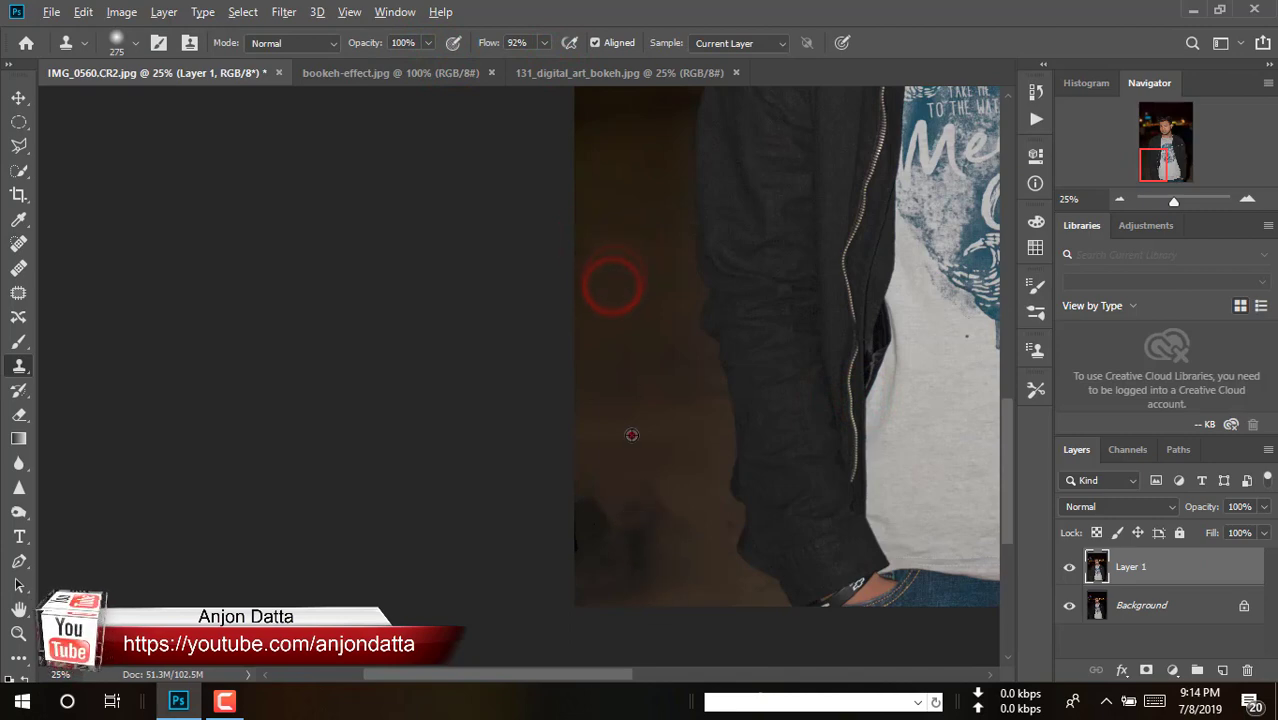
drag(634, 491, 619, 563)
Step: Clone nearby brown background over the remaining dark smudges beside the image-left cuff
alt+click(662, 478)
click(660, 500)
click(647, 502)
click(645, 515)
click(626, 521)
click(597, 526)
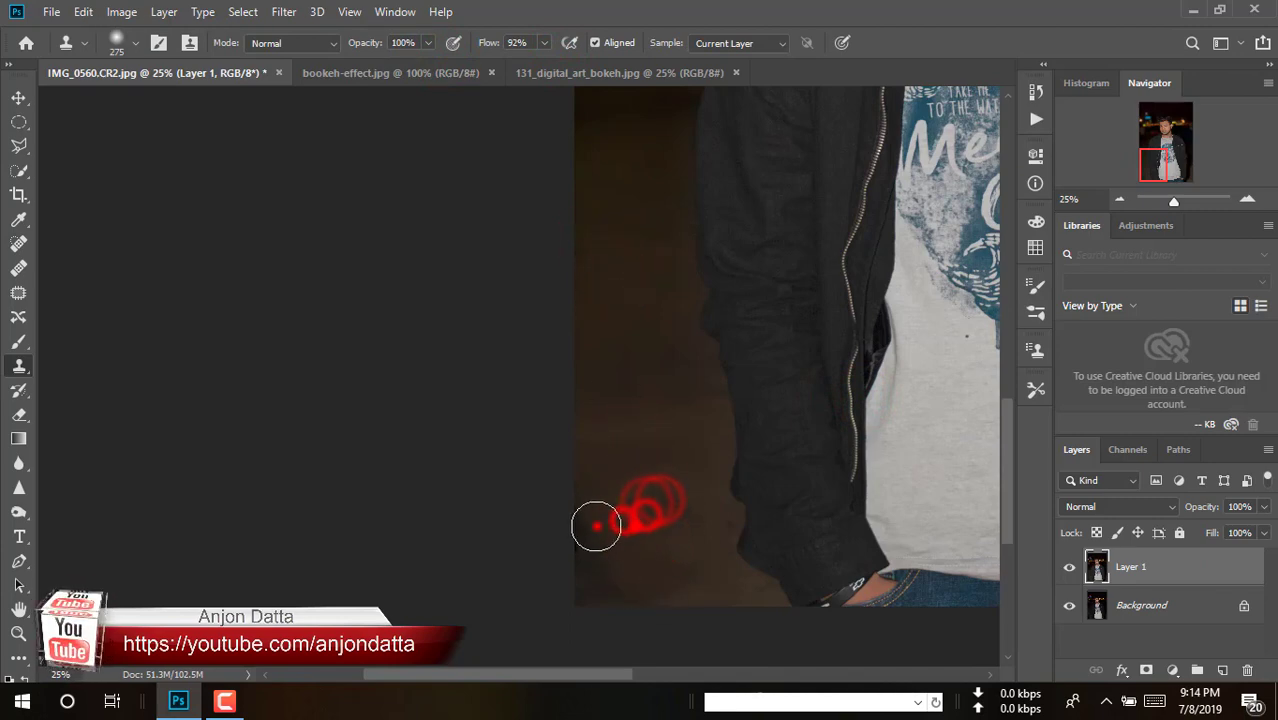
click(633, 553)
click(616, 568)
click(653, 485)
click(685, 516)
click(659, 502)
click(645, 546)
alt+click(623, 542)
click(609, 520)
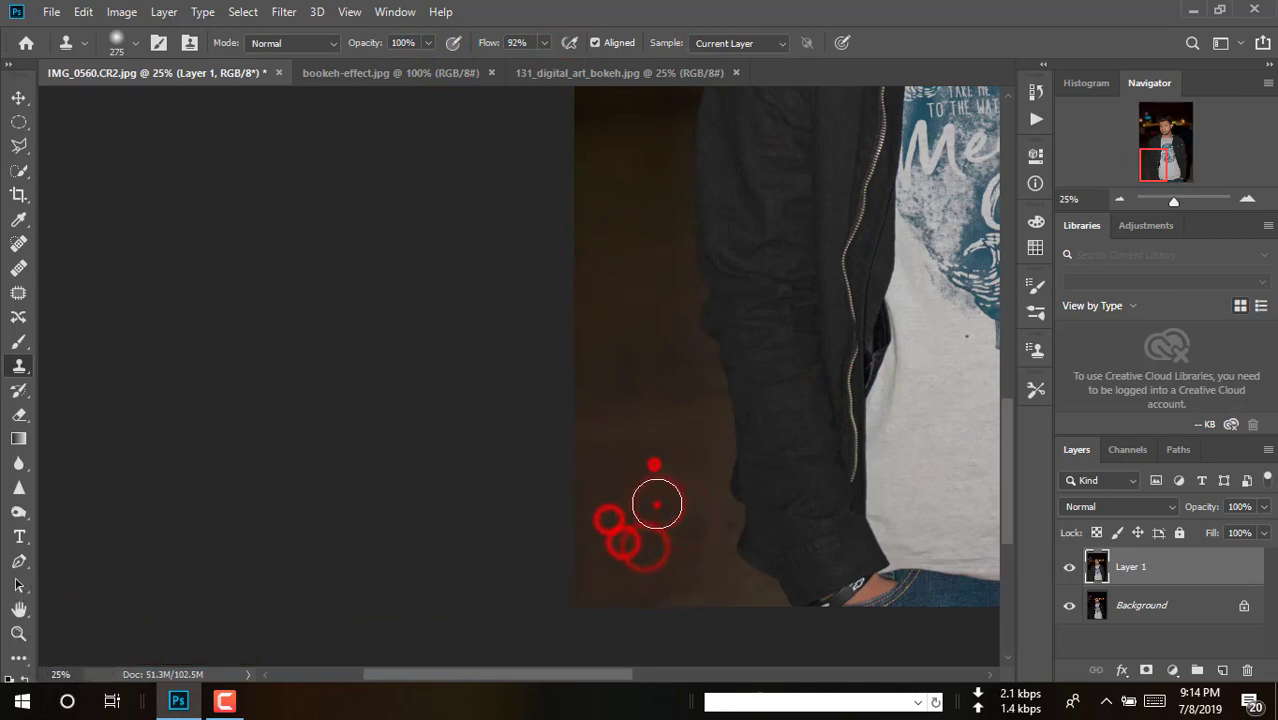
Step: Even out the background down the image-left sleeve by cloning from cleaner areas higher up
alt+click(633, 305)
mouse_move(622, 345)
mouse_down()
mouse_move(622, 399)
mouse_move(662, 482)
mouse_move(672, 578)
mouse_up()
alt+click(639, 317)
click(659, 351)
alt+click(642, 354)
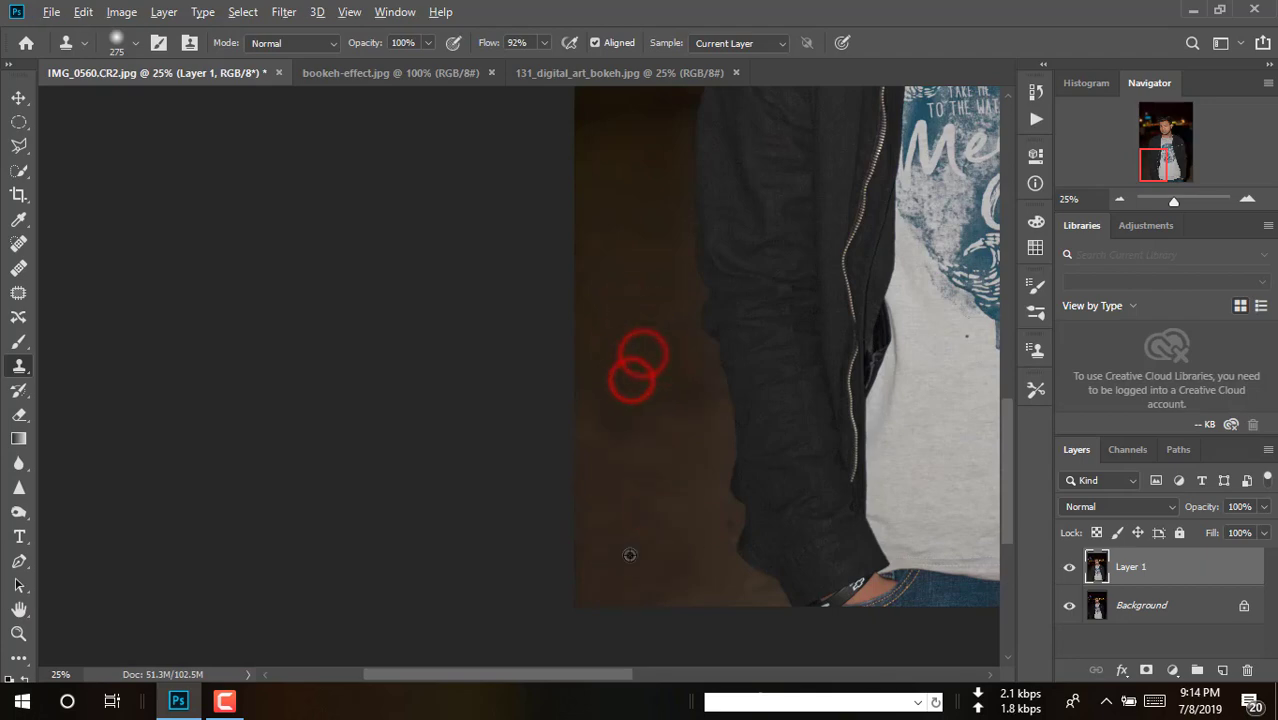
click(673, 538)
click(627, 527)
alt+click(670, 416)
Step: Apply a Selective Color adjustment to Layer 1, slightly raising the black amount in Blacks
alt+click(741, 293)
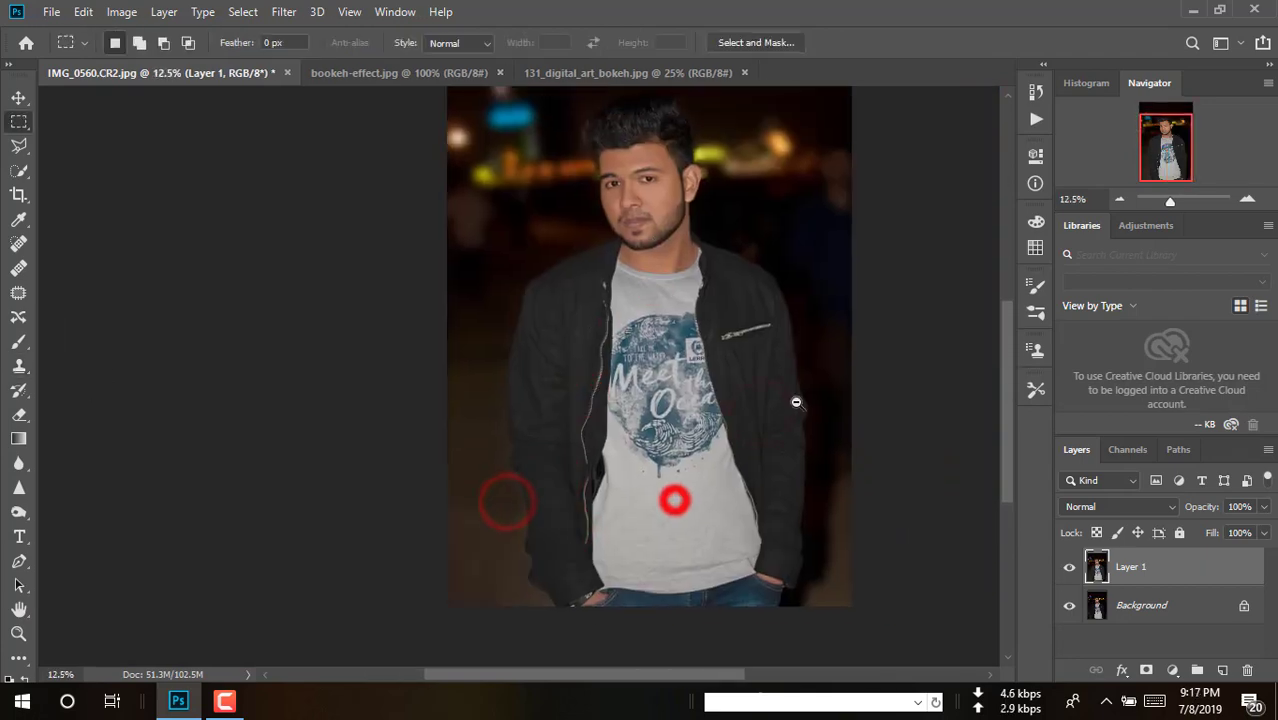
alt+click(796, 402)
click(122, 12)
click(143, 59)
click(398, 353)
click(921, 181)
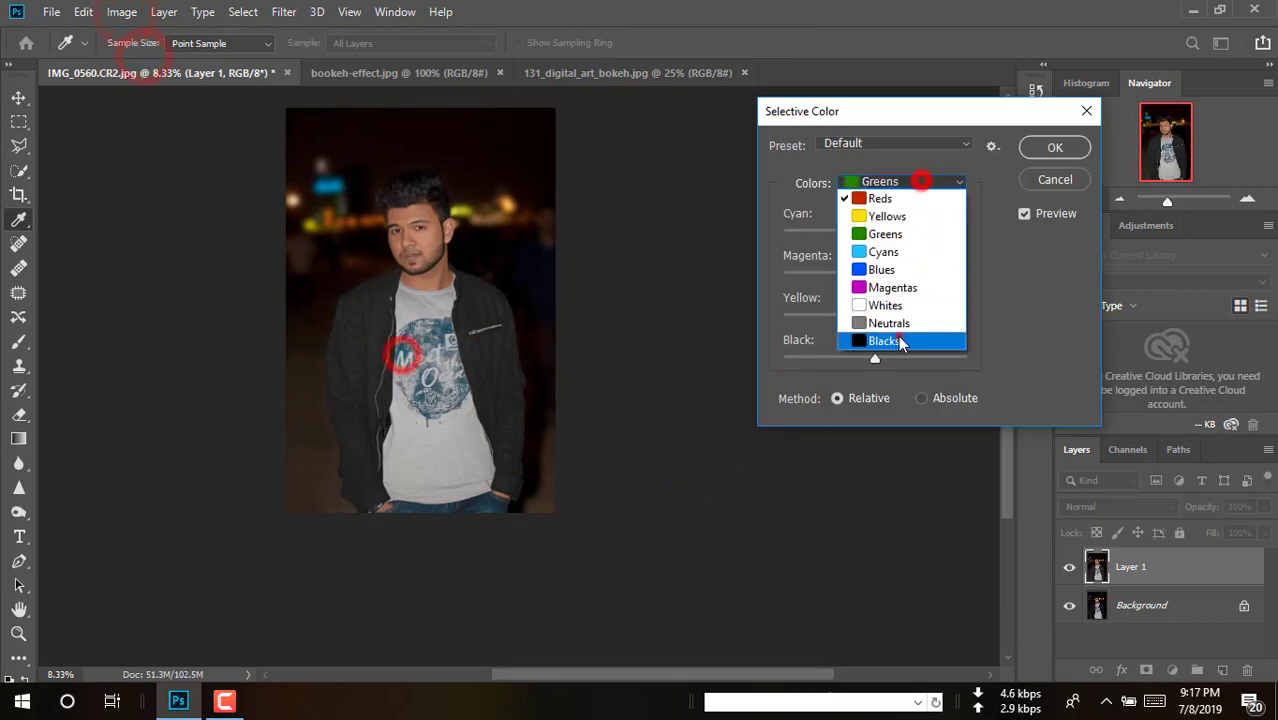
click(898, 338)
drag(875, 360, 879, 363)
click(1033, 147)
Step: Copy the 131_digital_art_bokeh.jpg image over the portrait's upper part and set its blend mode to Lighten
click(454, 75)
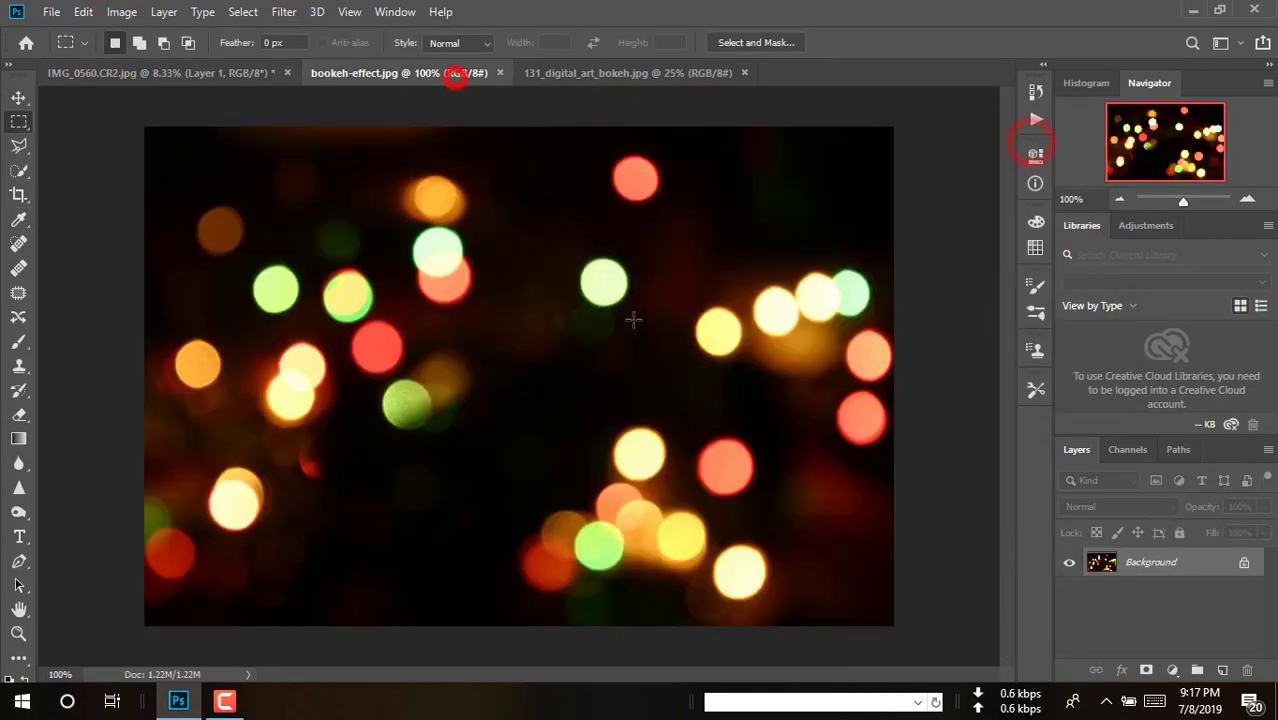
click(645, 74)
key(v)
drag(562, 367, 564, 321)
drag(764, 416, 631, 316)
drag(616, 379, 615, 356)
click(1131, 503)
click(1112, 356)
Step: Set up the Eraser with a 146 px brush for the bokeh layer around the head
ctrl+click(516, 253)
ctrl+click(516, 253)
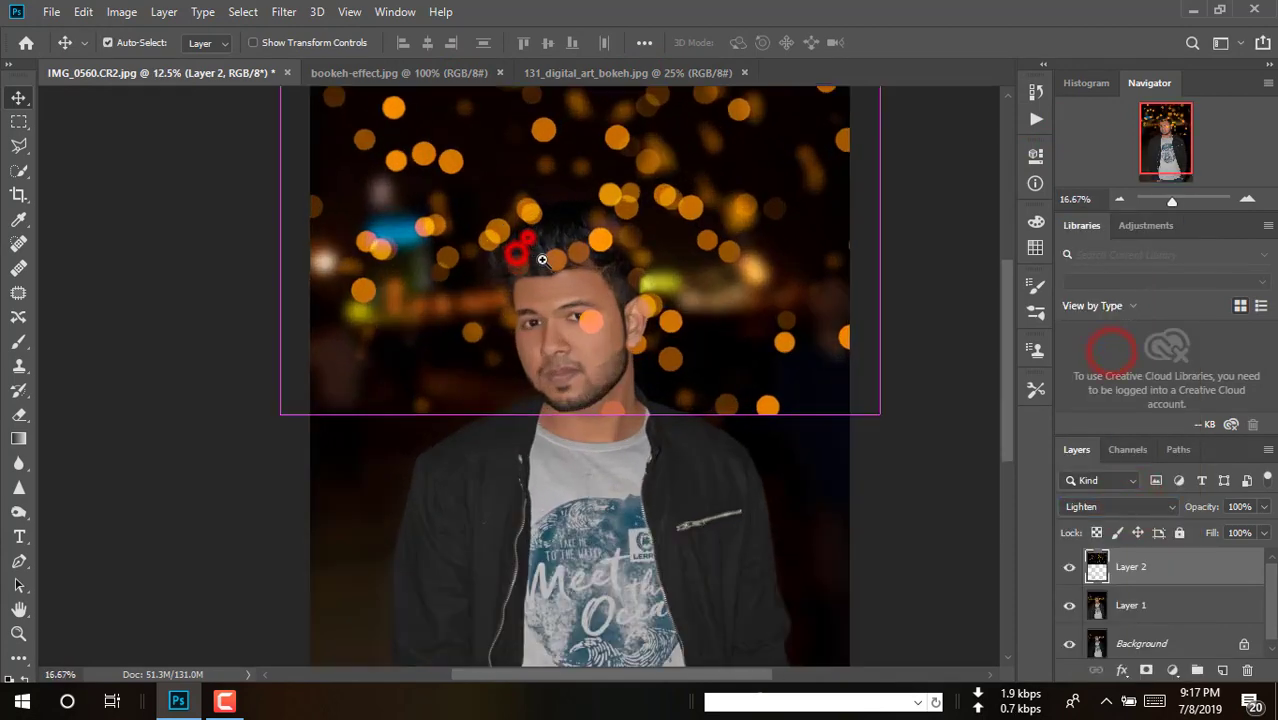
ctrl+click(543, 259)
key(e)
right_click(613, 276)
click(589, 260)
mouse_move(727, 325)
mouse_down()
mouse_move(757, 326)
mouse_move(801, 289)
mouse_up()
right_click(636, 247)
Step: Lower the bokeh layer's opacity to 25%
click(1071, 568)
drag(1258, 507, 1169, 536)
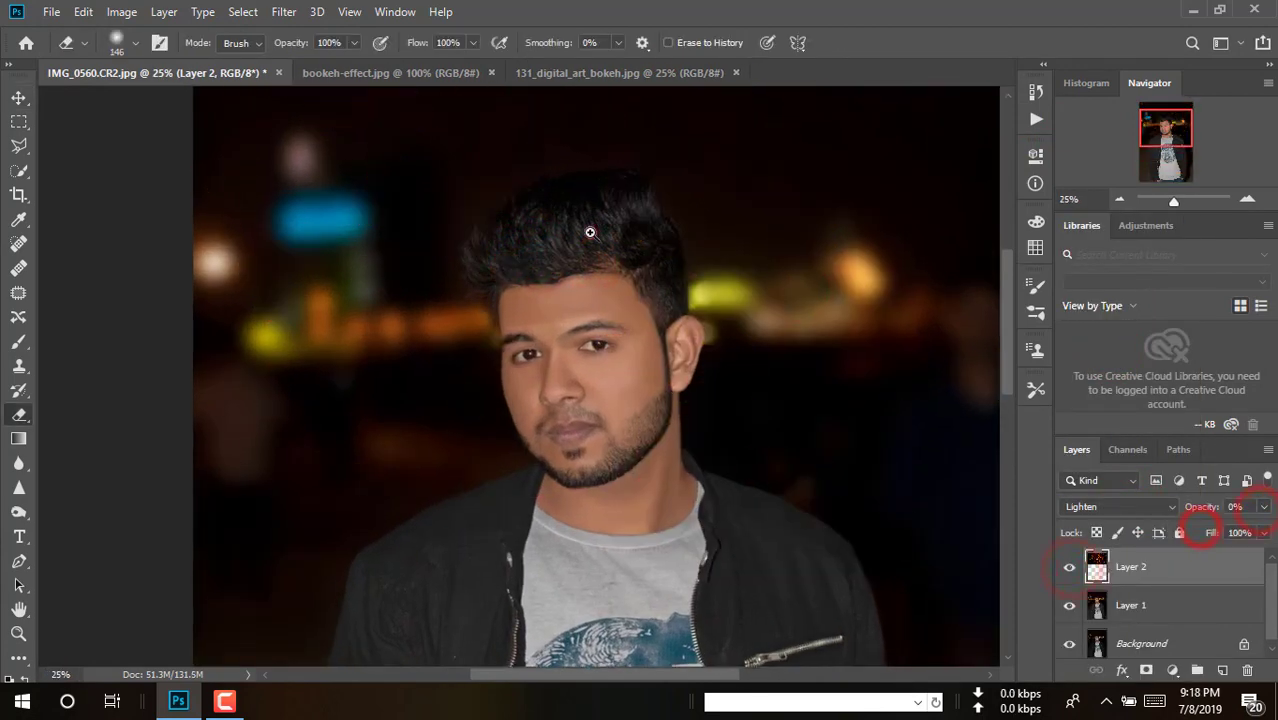
ctrl+click(590, 232)
drag(1263, 508, 1197, 532)
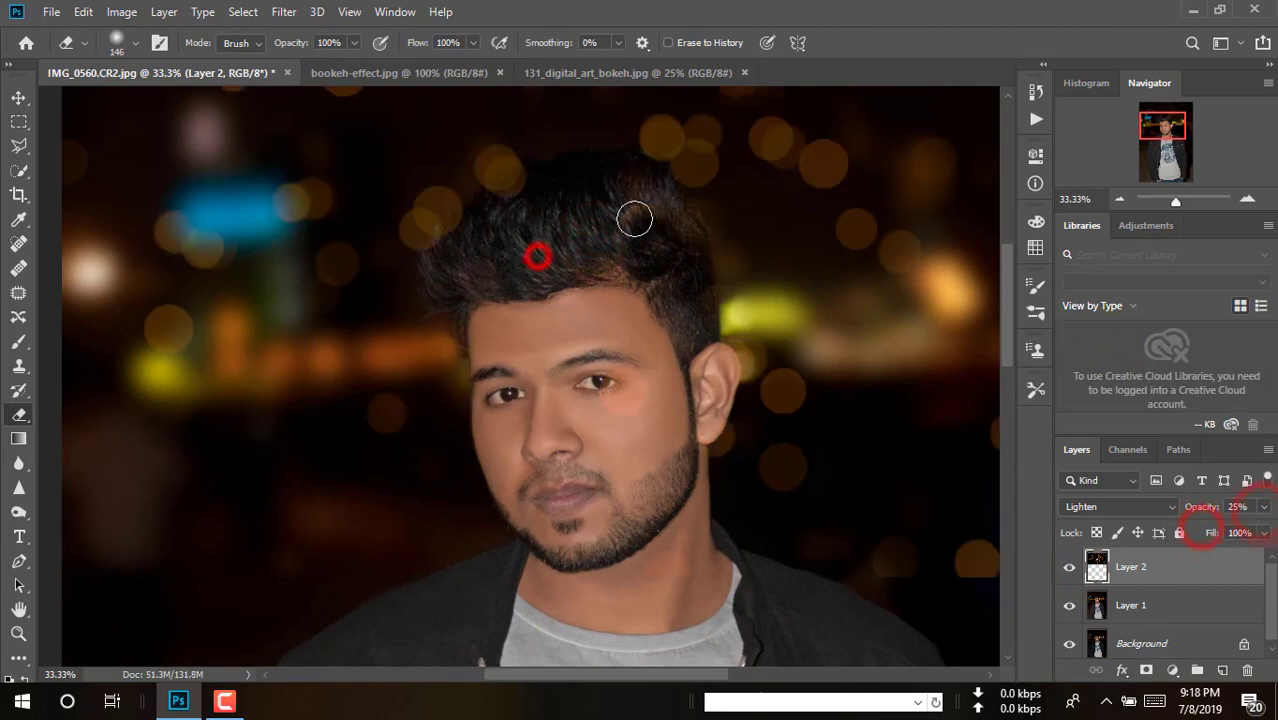
Step: Erase the bokeh circles covering the man's face and hair on Layer 2
right_click(648, 240)
click(598, 234)
ctrl+click(462, 274)
mouse_move(534, 321)
mouse_down()
mouse_move(542, 194)
mouse_move(551, 199)
mouse_up()
drag(746, 176, 700, 440)
ctrl+click(719, 297)
ctrl+click(688, 336)
Step: Set the Eraser to 59 px with 0% hardness and erase the bokeh overlapping the image-left hair outline
right_click(610, 308)
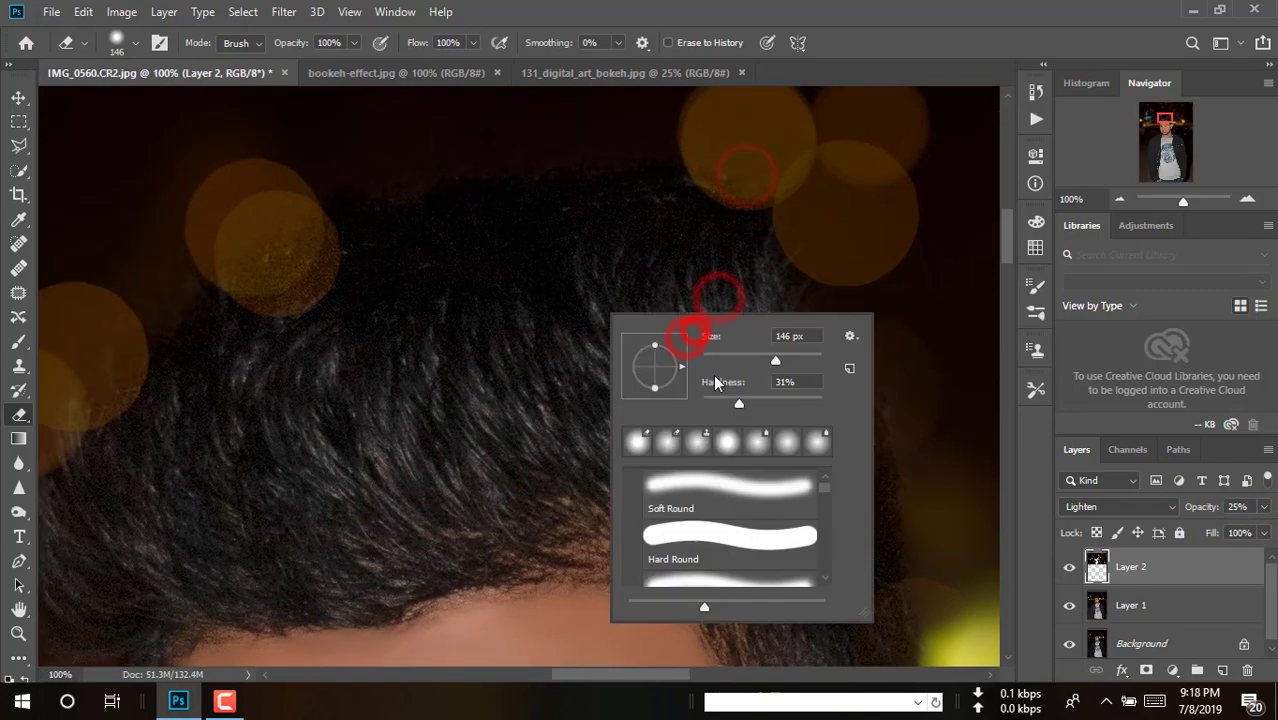
click(744, 356)
mouse_move(434, 277)
mouse_down()
mouse_move(234, 314)
mouse_move(282, 260)
mouse_up()
right_click(371, 246)
click(499, 331)
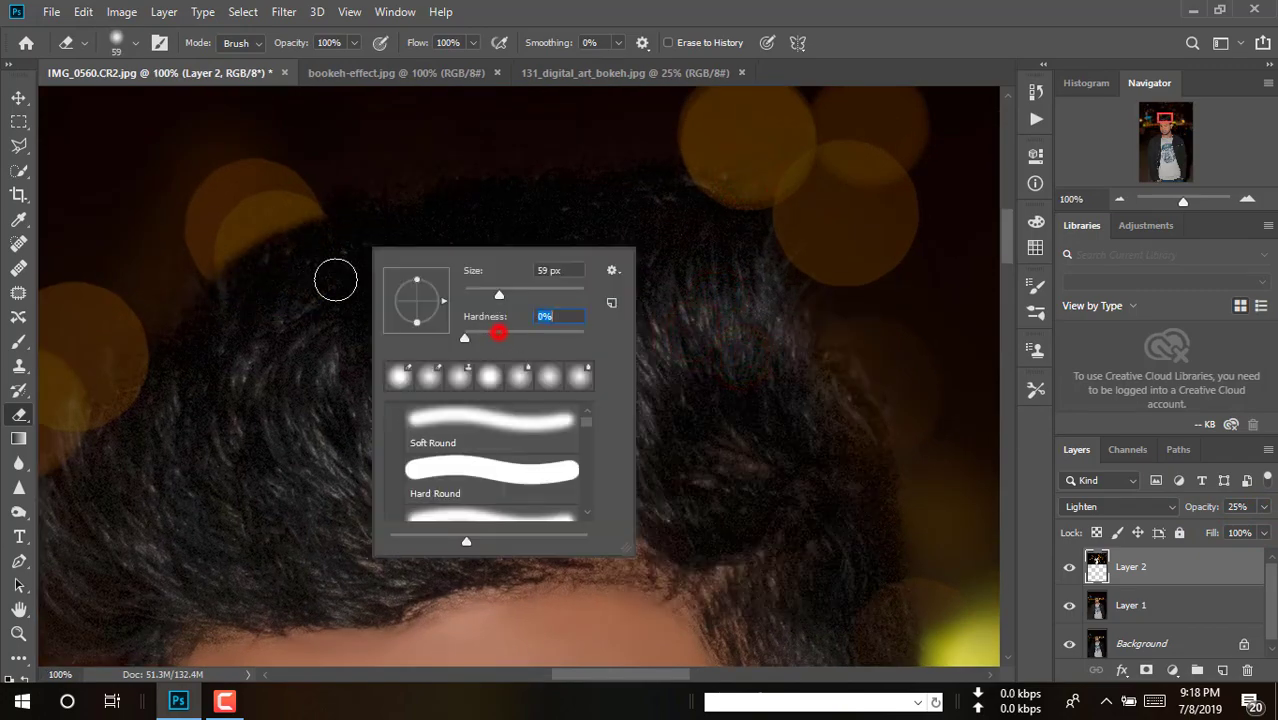
click(331, 233)
drag(220, 434, 398, 286)
Step: Erase the bokeh overlapping the top and image-right outline of the hair down to the ear on Layer 2
mouse_move(357, 208)
mouse_down()
mouse_move(274, 277)
mouse_move(245, 257)
mouse_move(302, 196)
mouse_up()
drag(611, 249, 543, 502)
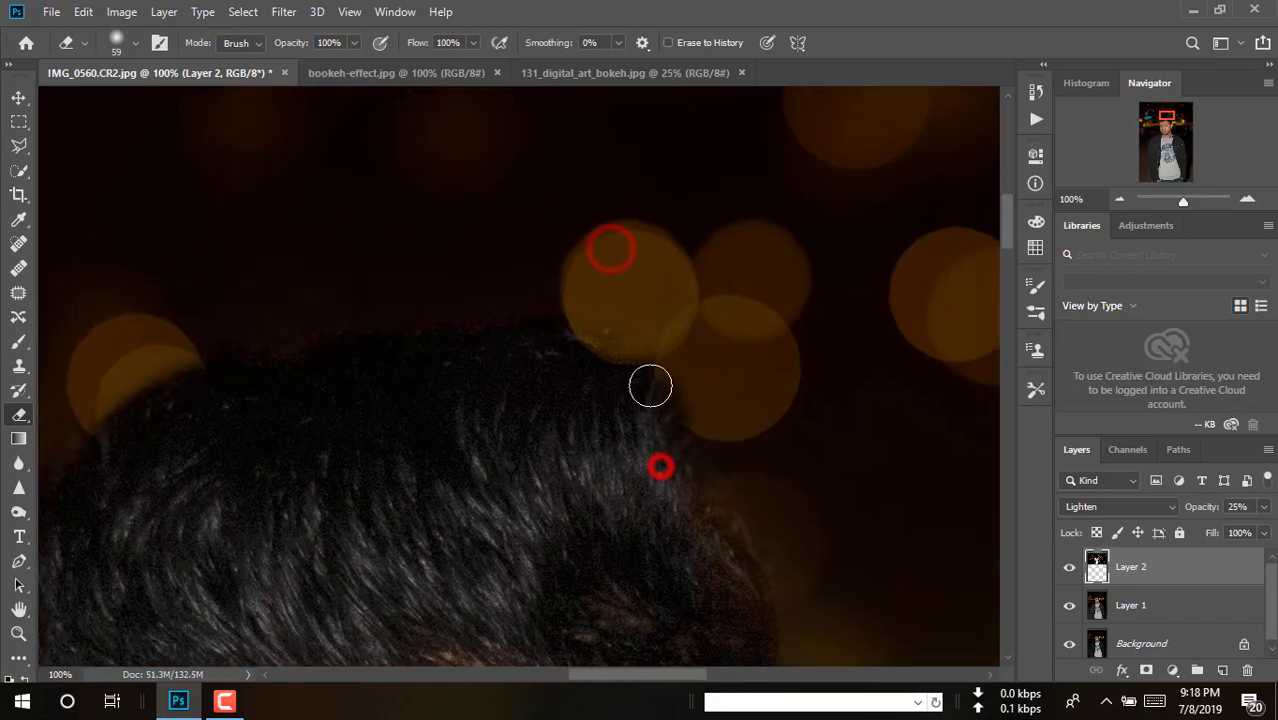
drag(656, 477, 636, 384)
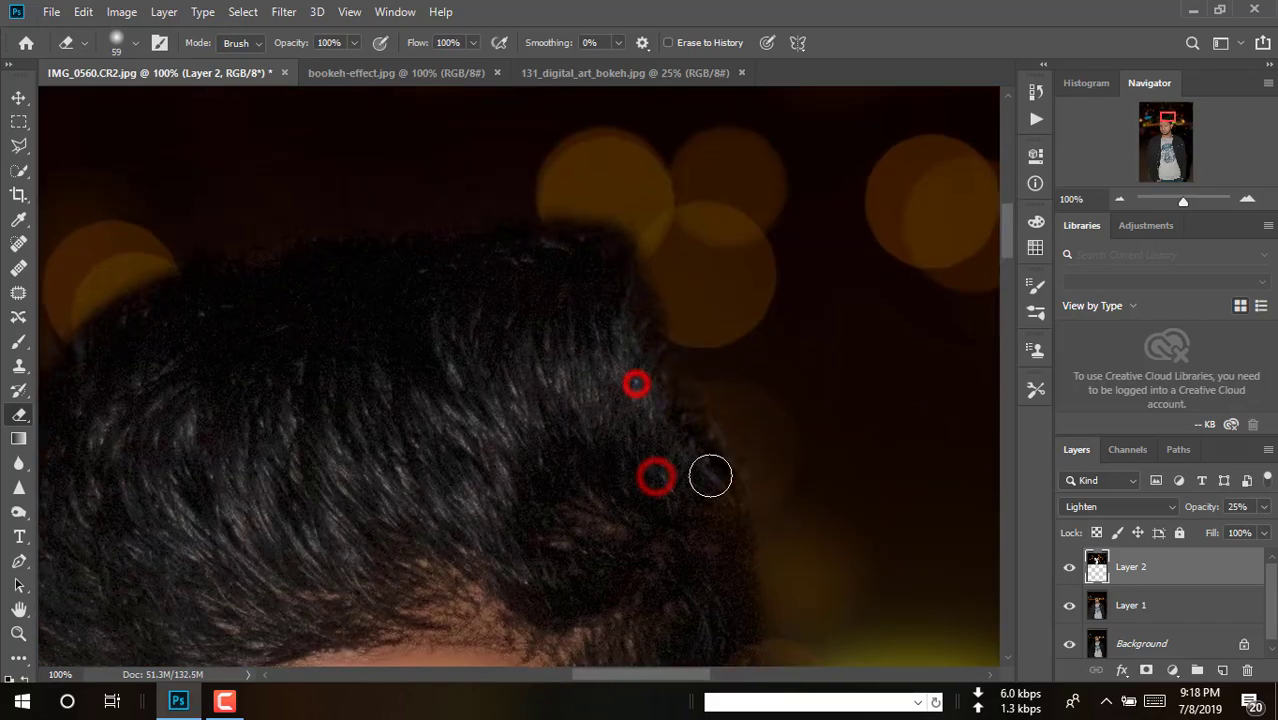
drag(685, 494, 657, 441)
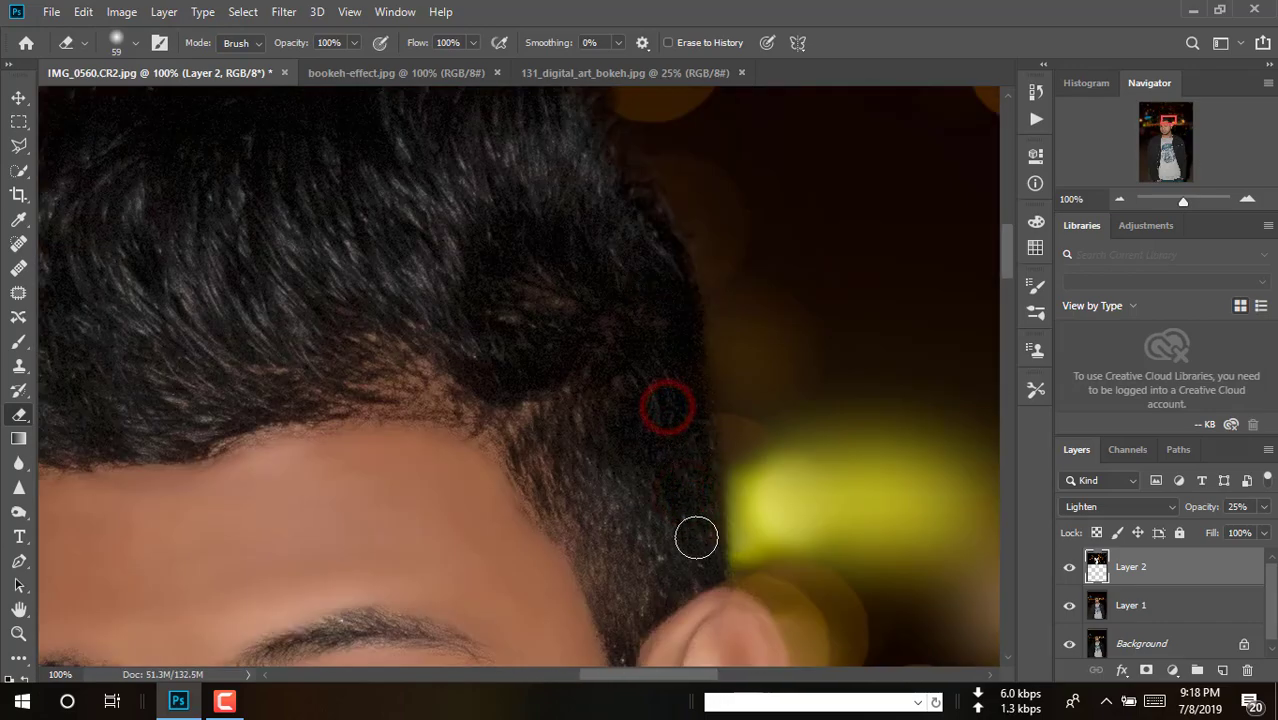
drag(679, 534, 645, 417)
drag(646, 605, 612, 424)
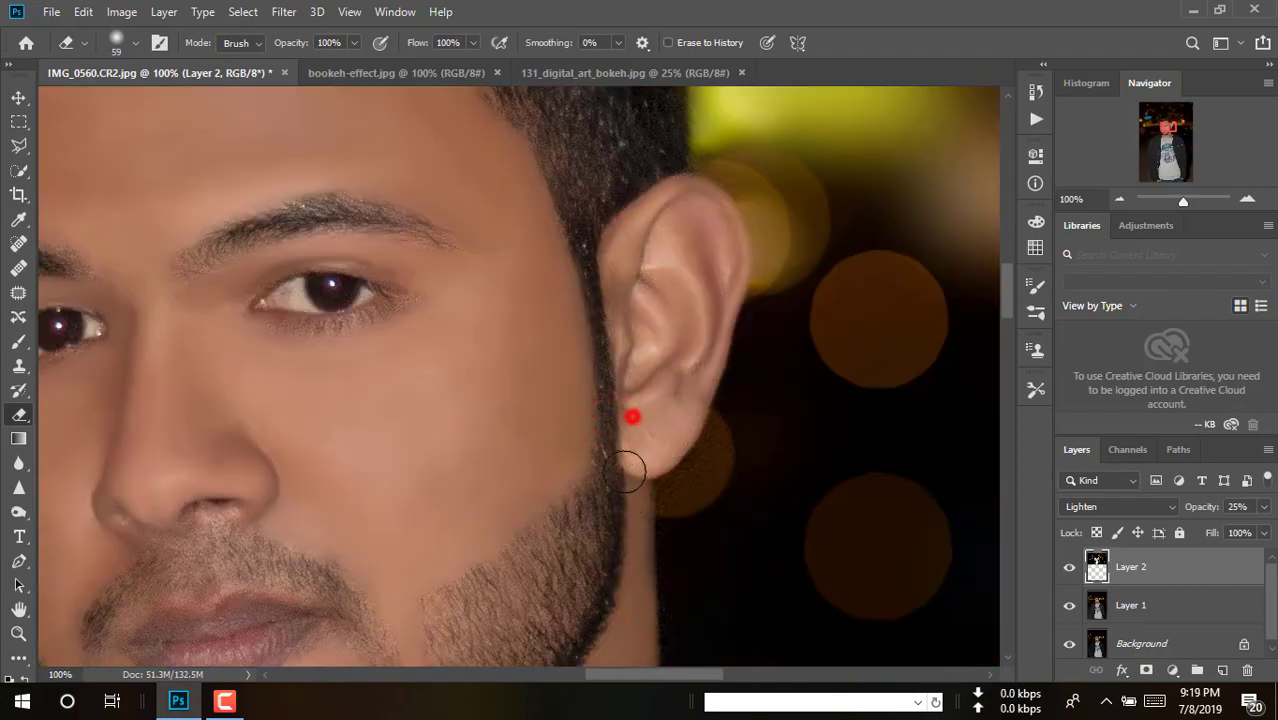
drag(616, 493, 598, 354)
Step: Examine the image-left hairline and the whole portrait for leftover bokeh on the subject
drag(459, 425, 660, 428)
drag(331, 322, 515, 530)
drag(345, 265, 382, 502)
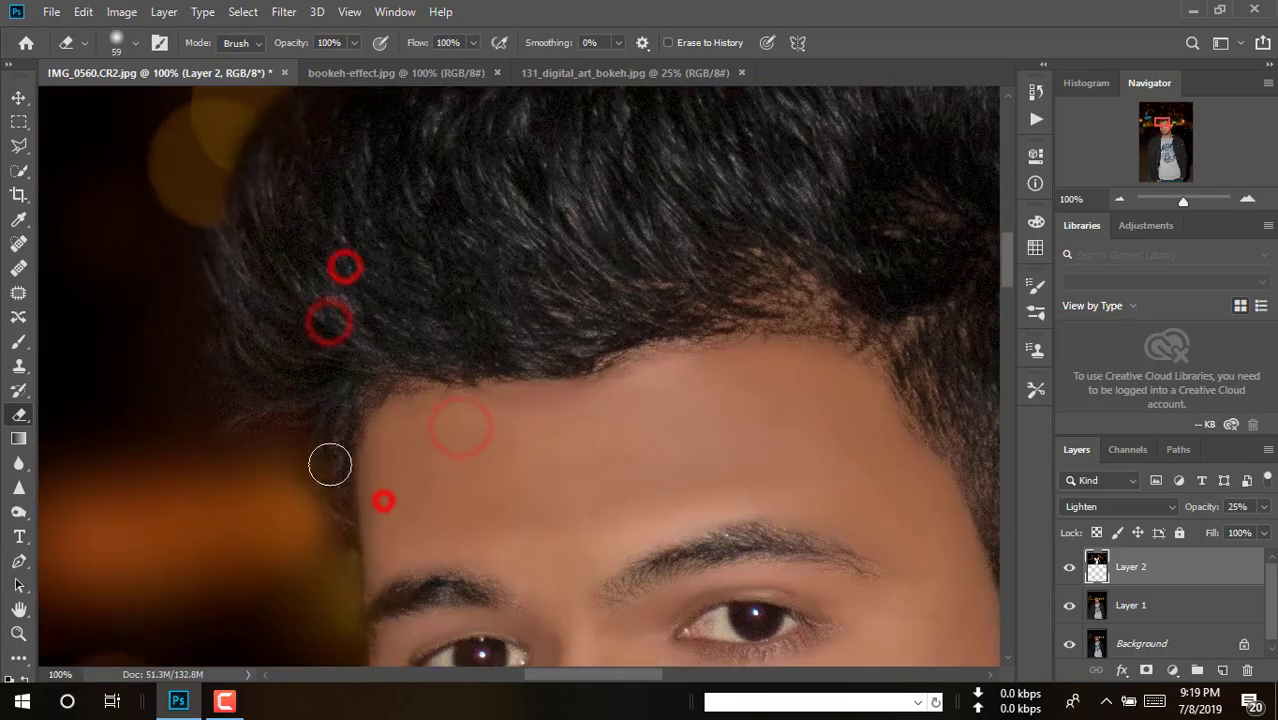
drag(376, 435, 456, 440)
alt+click(414, 382)
alt+click(414, 382)
ctrl+click(401, 362)
ctrl+click(400, 355)
alt+click(435, 404)
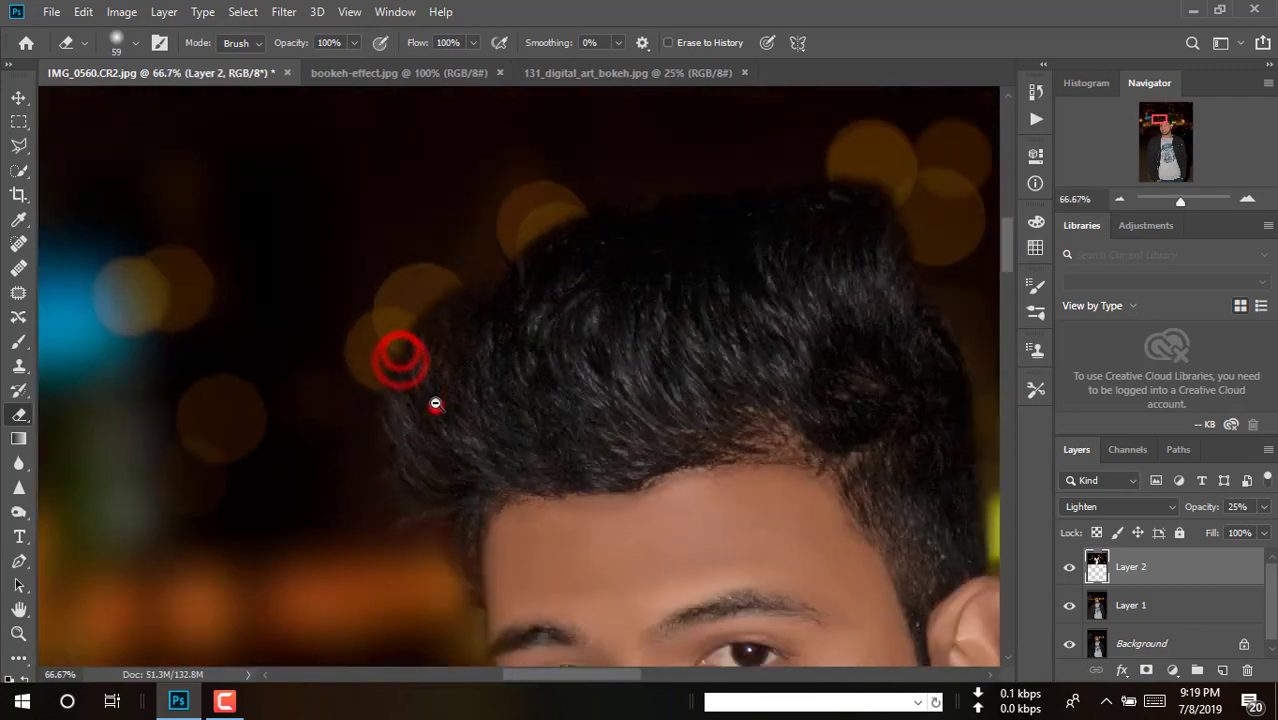
alt+click(508, 409)
alt+click(563, 404)
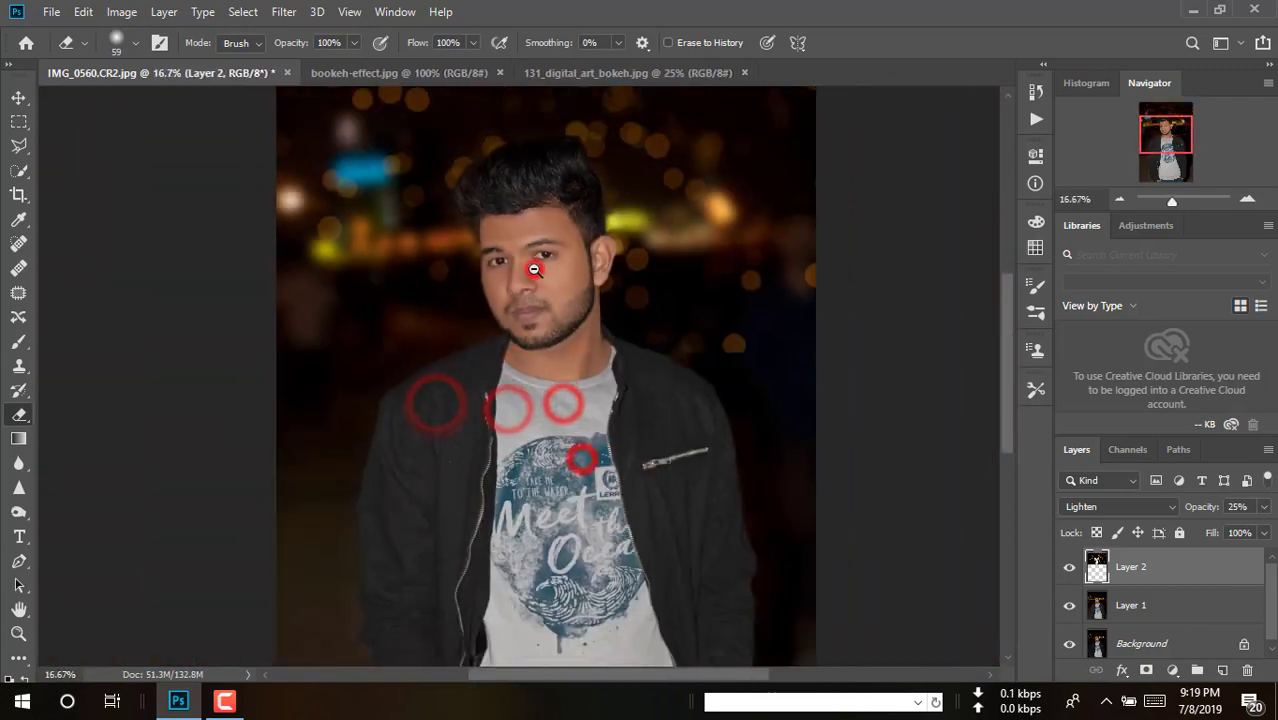
alt+click(536, 257)
alt+click(641, 210)
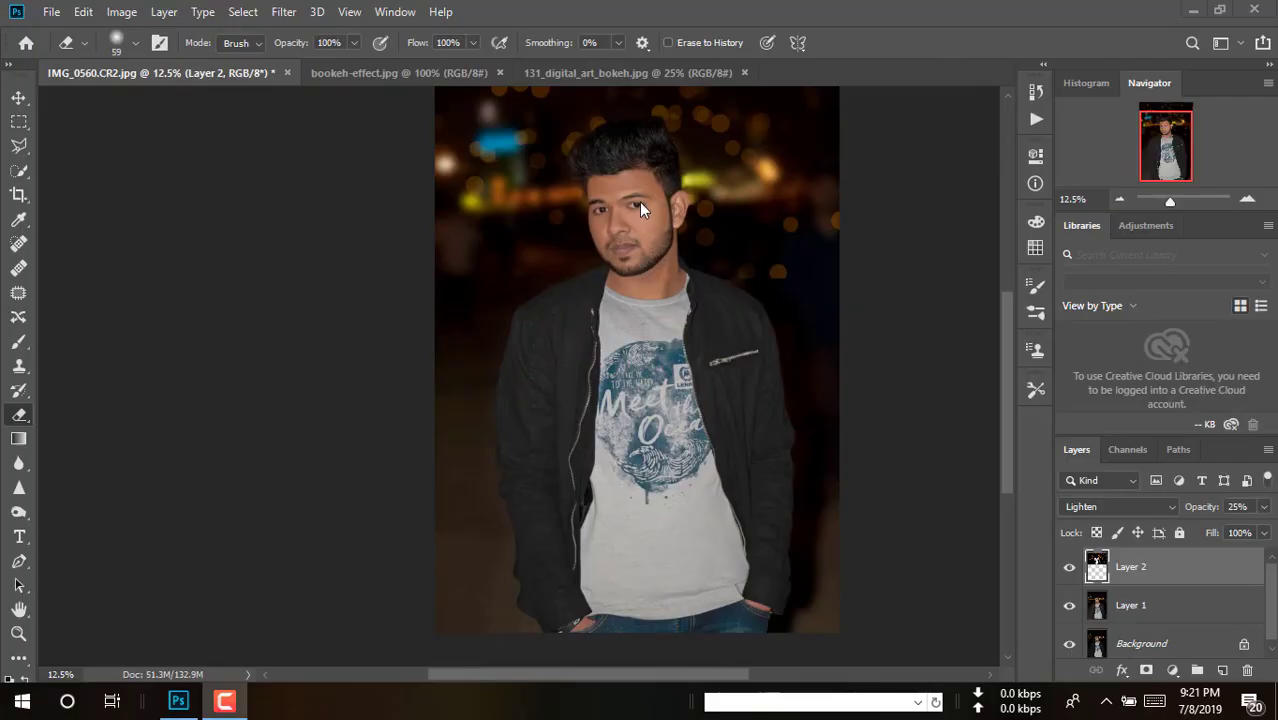
Step: Restore the opacity of the bokeh layer, Layer 2, to 100%
click(636, 204)
click(636, 204)
click(636, 204)
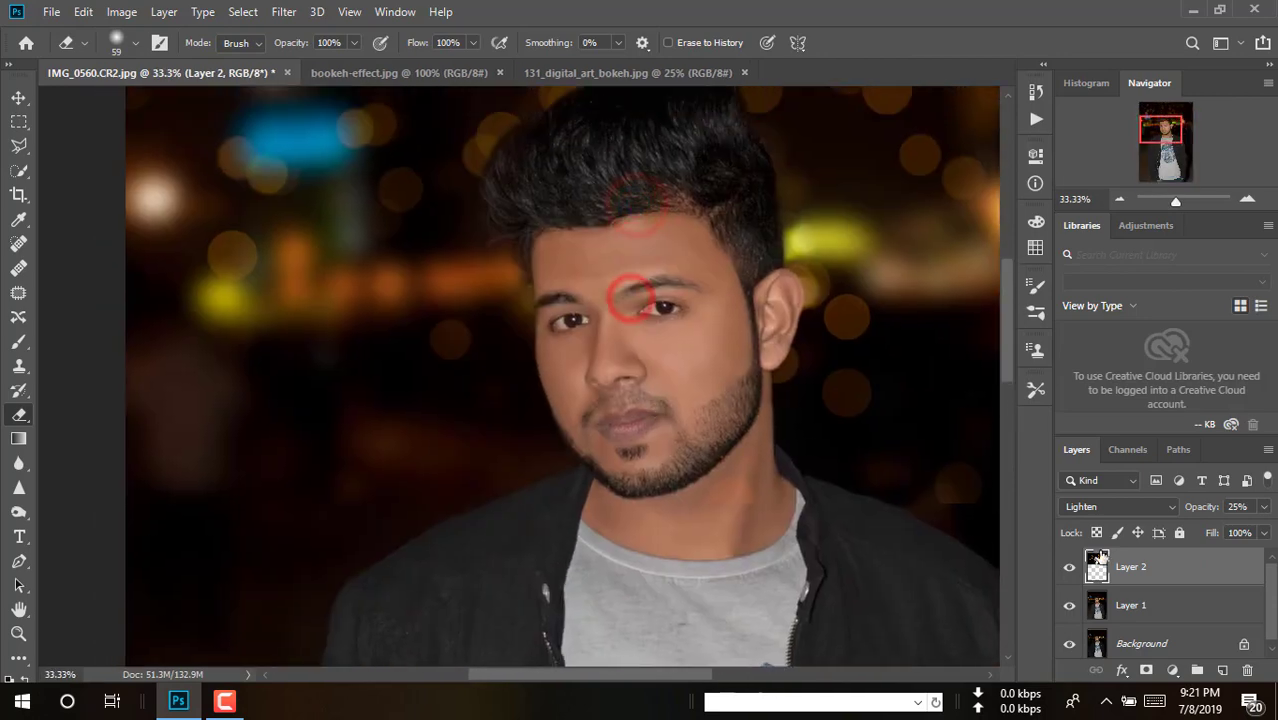
click(1263, 506)
click(1257, 529)
Step: Set the Eraser to 108 px and erase the leftover orange bokeh circle covering the man's neck
drag(667, 290, 692, 413)
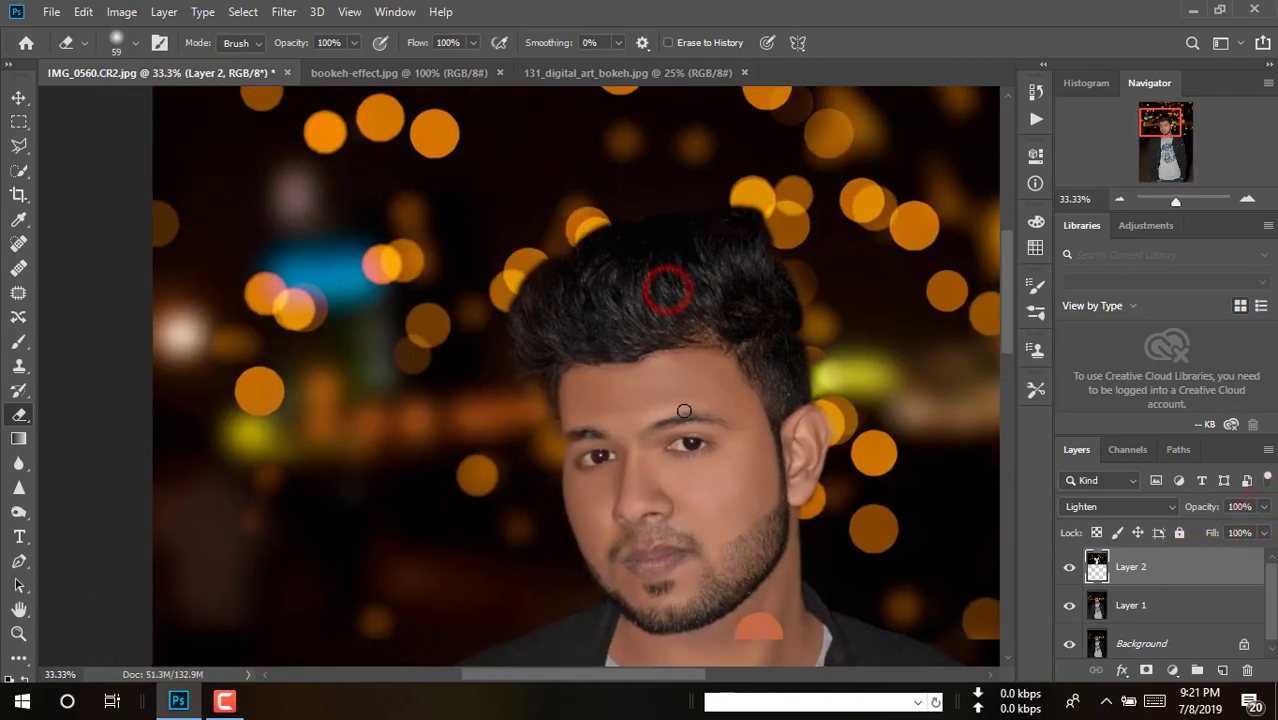
right_click(712, 293)
drag(770, 334, 865, 343)
click(733, 270)
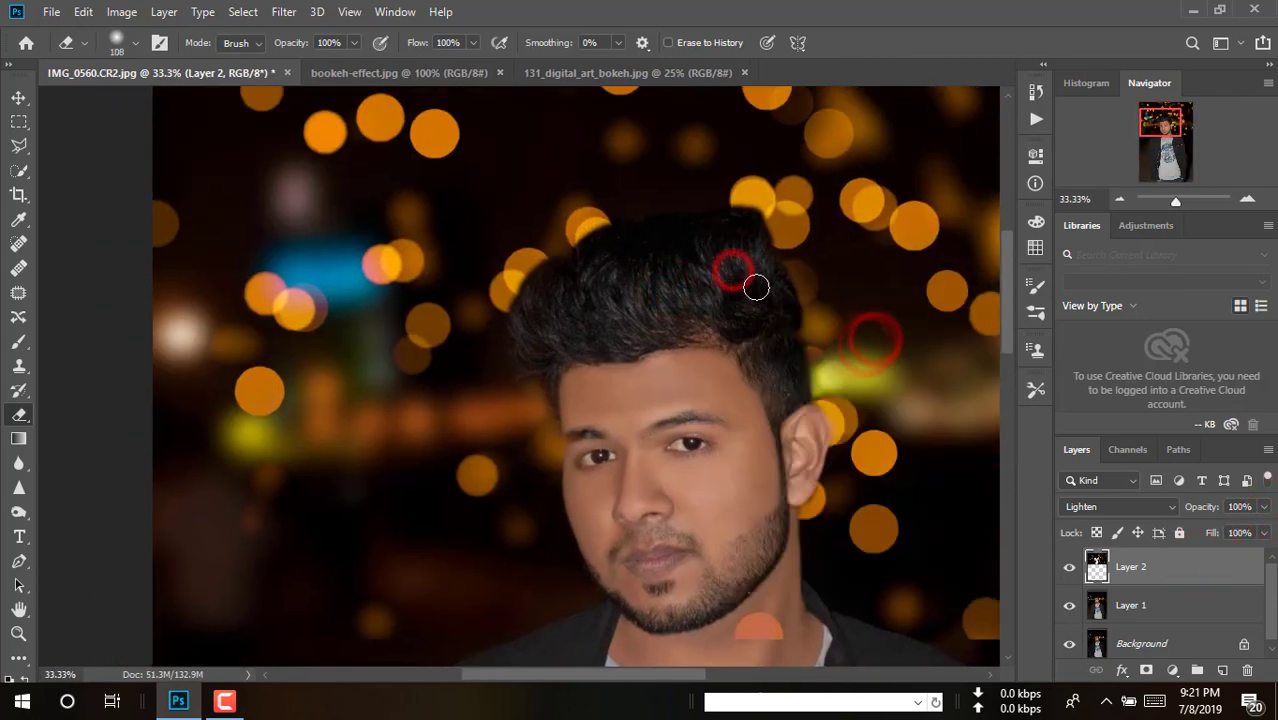
click(660, 358)
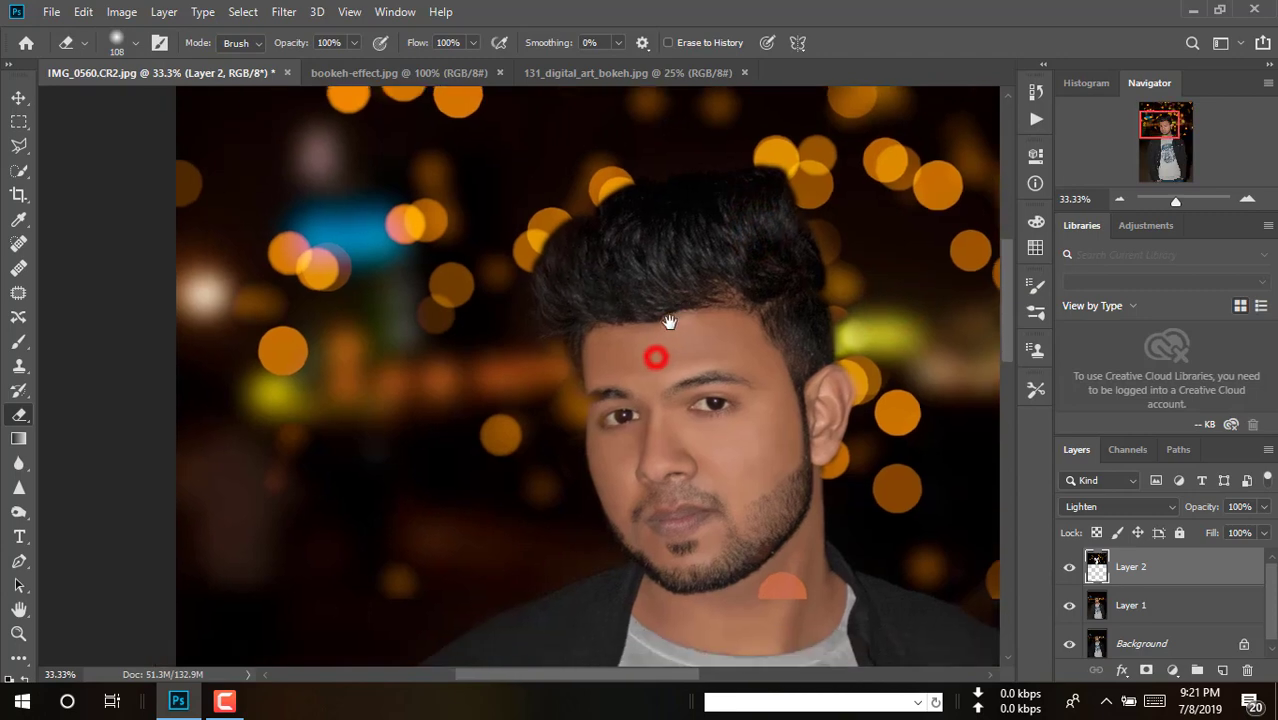
right_click(547, 253)
click(672, 348)
click(571, 229)
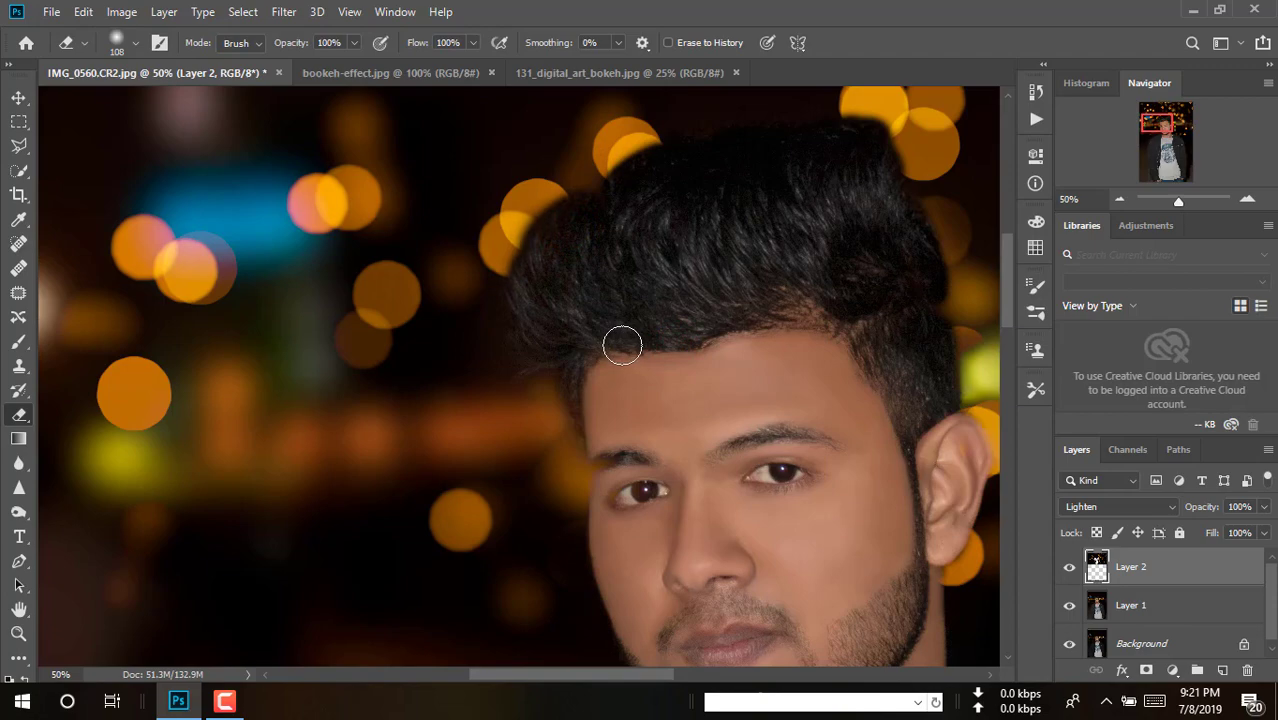
drag(719, 342, 716, 270)
drag(707, 374, 704, 283)
drag(738, 428, 748, 291)
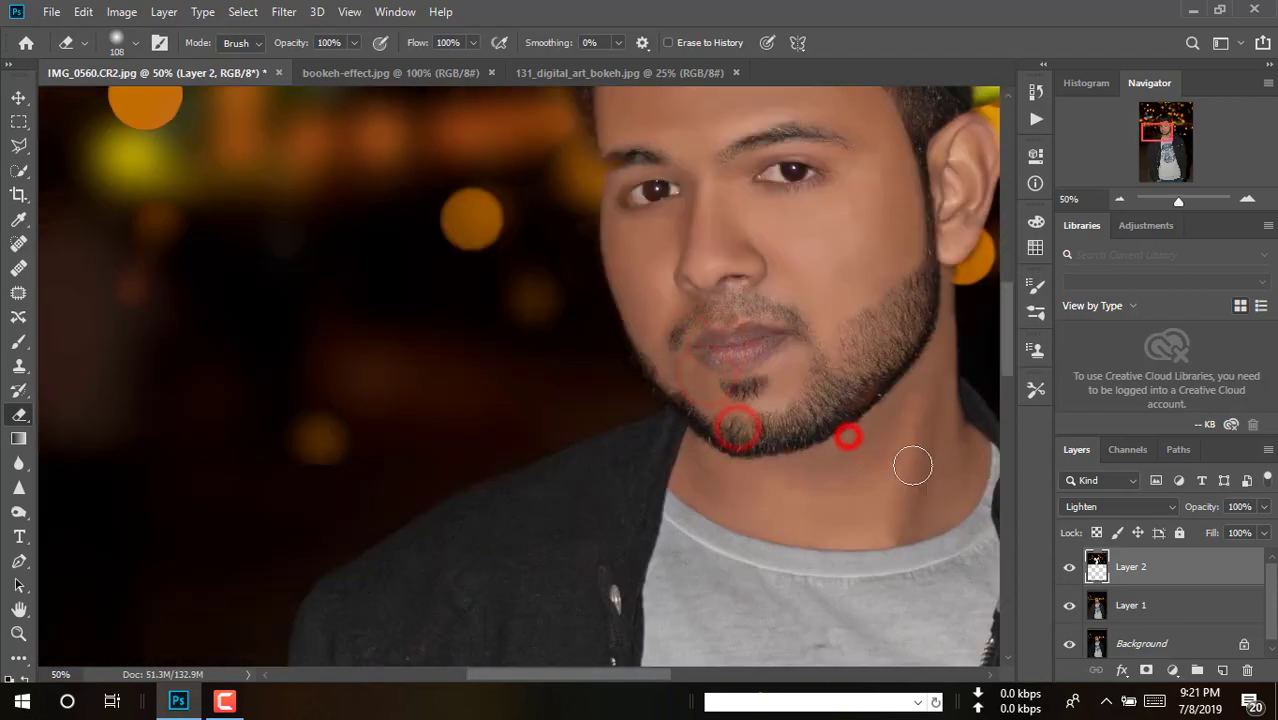
Step: Reduce the Eraser to 55 px and remove the orange bokeh circle beneath the image-right earlobe
ctrl+click(890, 313)
drag(846, 344, 665, 443)
click(736, 395)
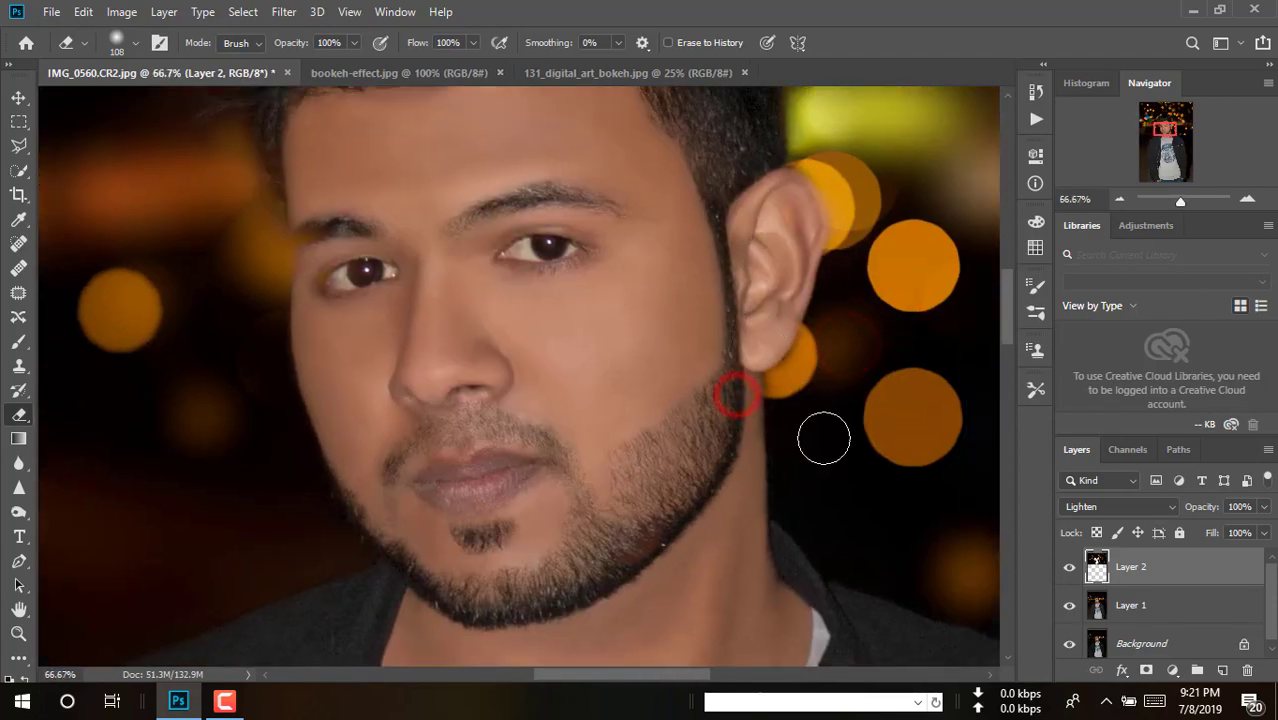
right_click(788, 460)
click(920, 428)
click(746, 408)
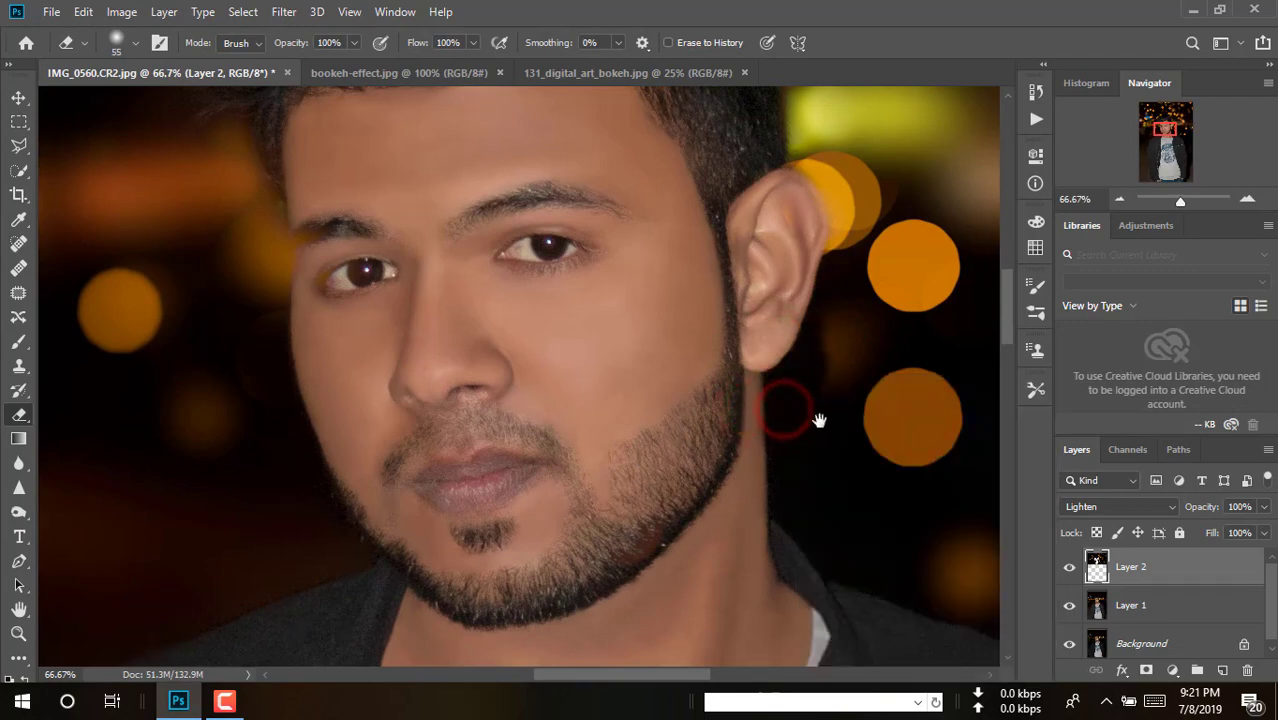
Step: Erase the leftover and cut-off bokeh circles above both shoulders, enlarging the Eraser to 102 px
alt+click(799, 297)
alt+click(799, 297)
alt+click(799, 297)
drag(636, 183, 644, 368)
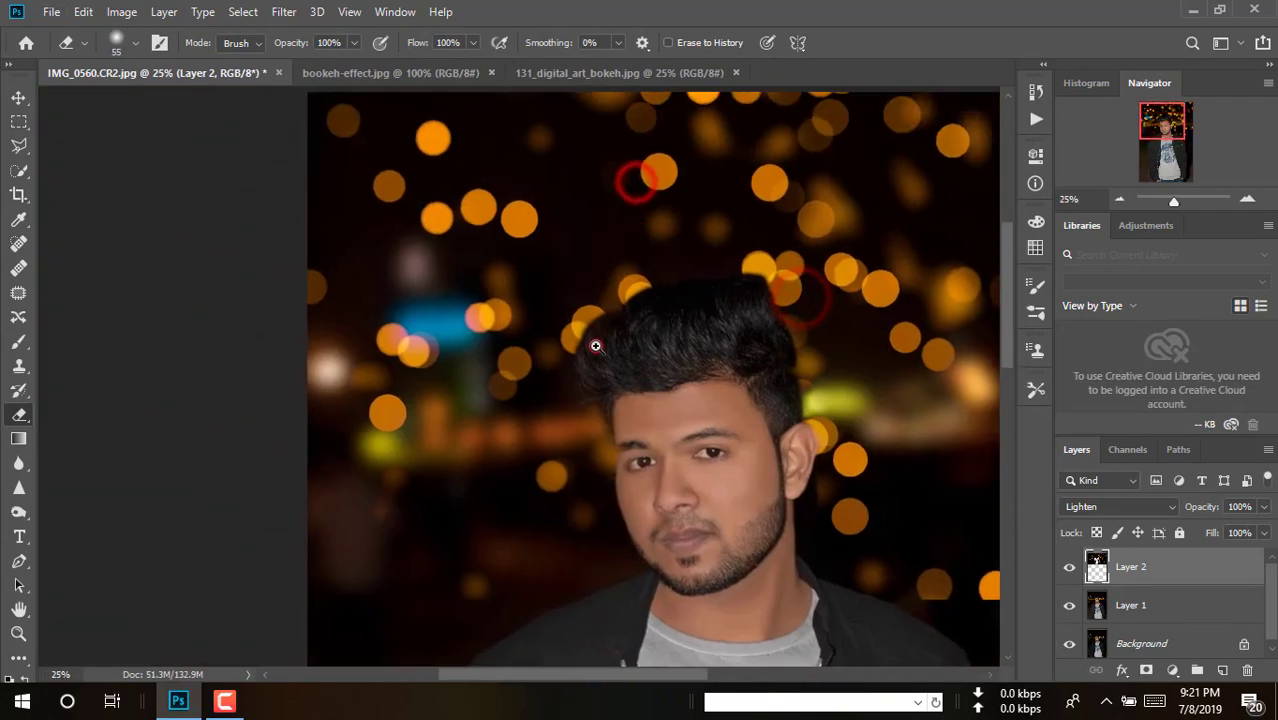
ctrl+click(595, 346)
ctrl+click(595, 346)
drag(711, 498, 680, 150)
alt+click(548, 562)
drag(455, 362, 455, 356)
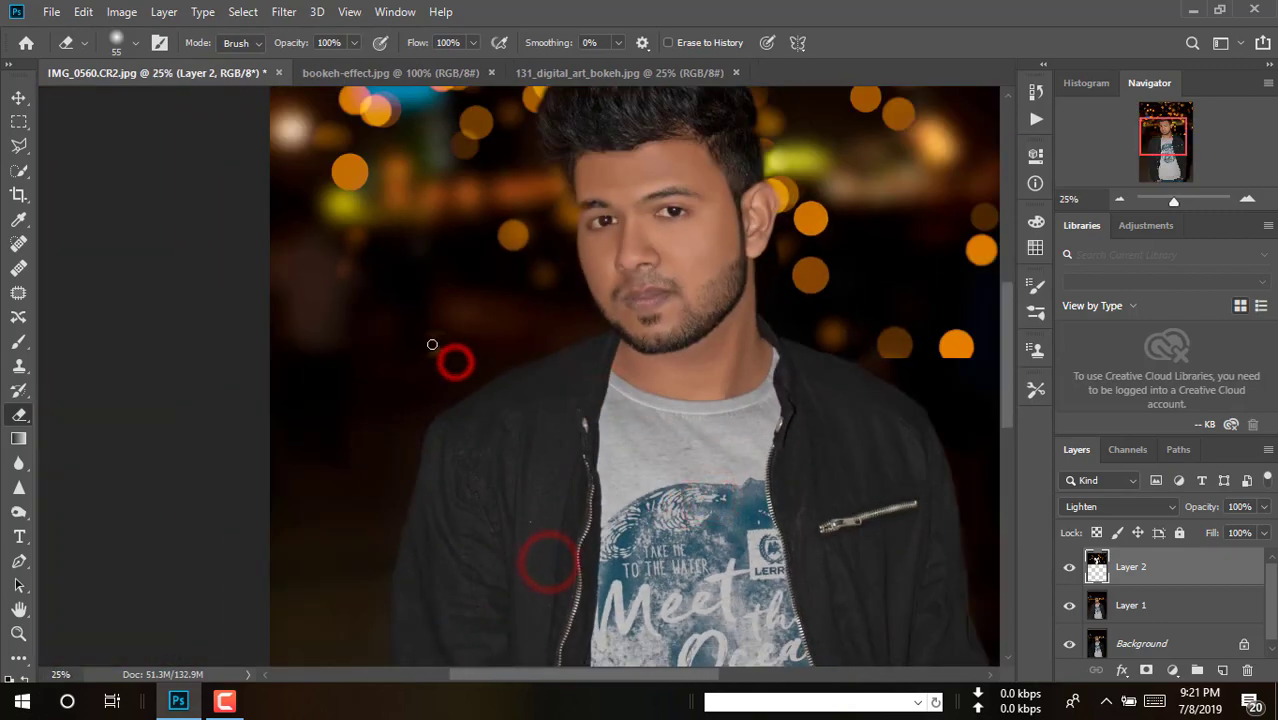
right_click(432, 344)
click(594, 395)
click(417, 347)
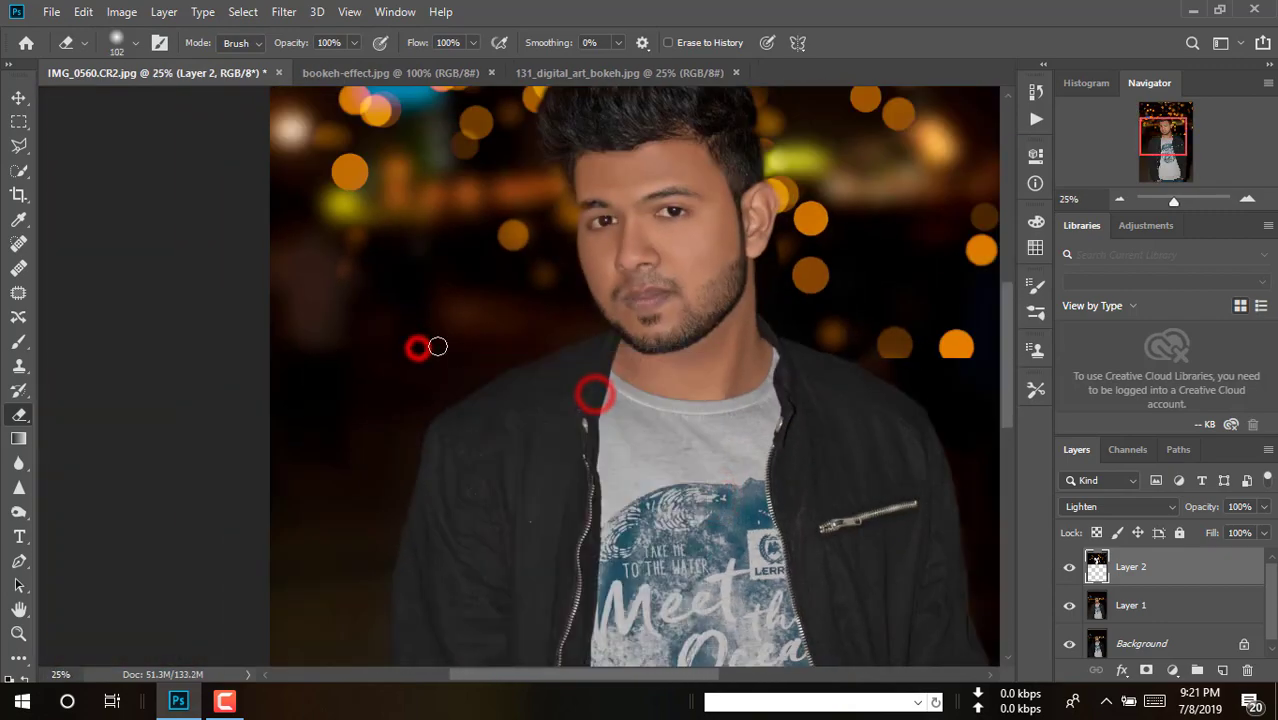
Step: Copy the bookeh-effect.jpg image into the IMG_0560.CR2.jpg portrait document as a new layer
alt+click(873, 374)
alt+click(873, 374)
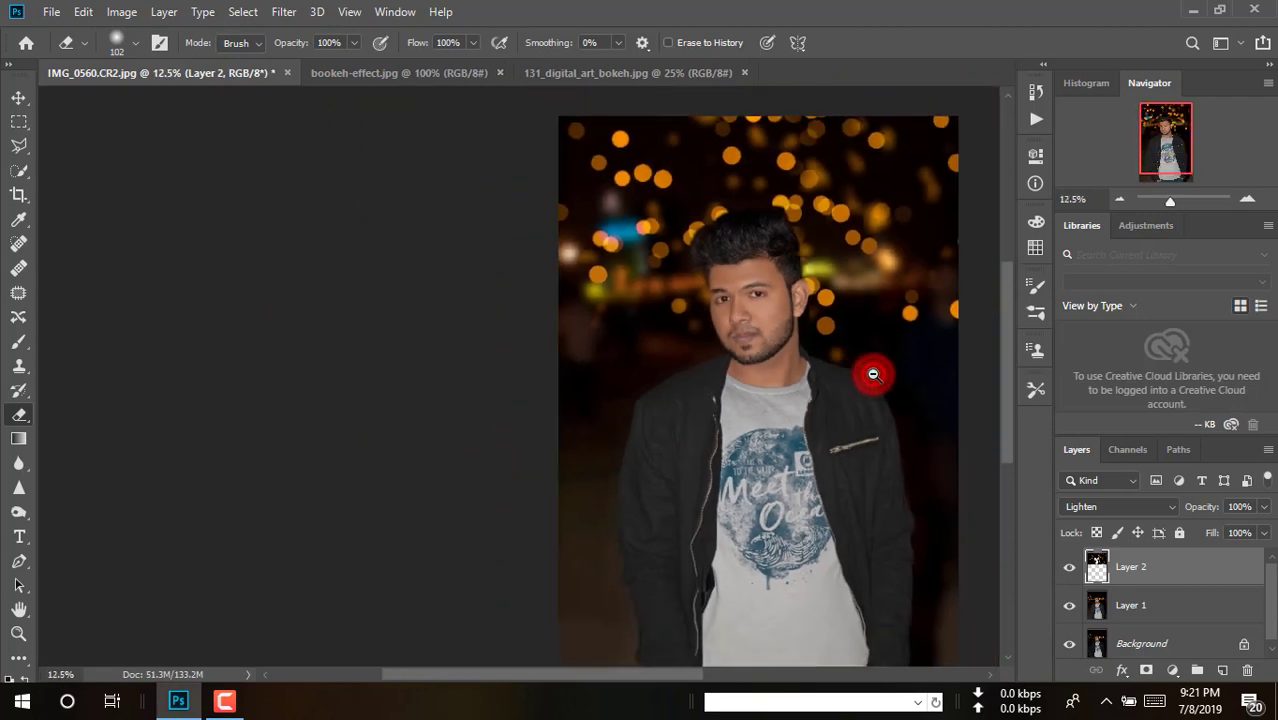
alt+click(873, 374)
click(476, 80)
key(v)
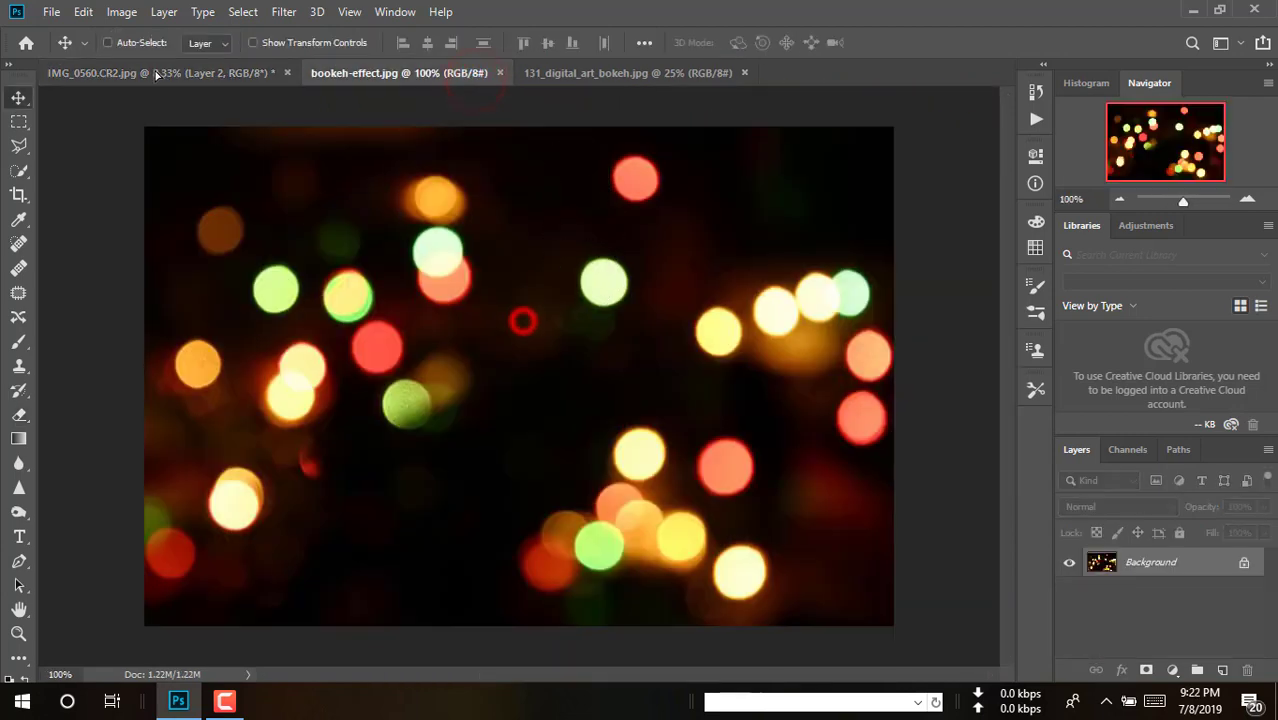
drag(155, 75, 604, 505)
Step: Scale the pasted bokeh layer to about 507.85% across the man's torso and set its blend mode to Lighten
key(ctrl+t)
key(Escape)
key(ctrl+t)
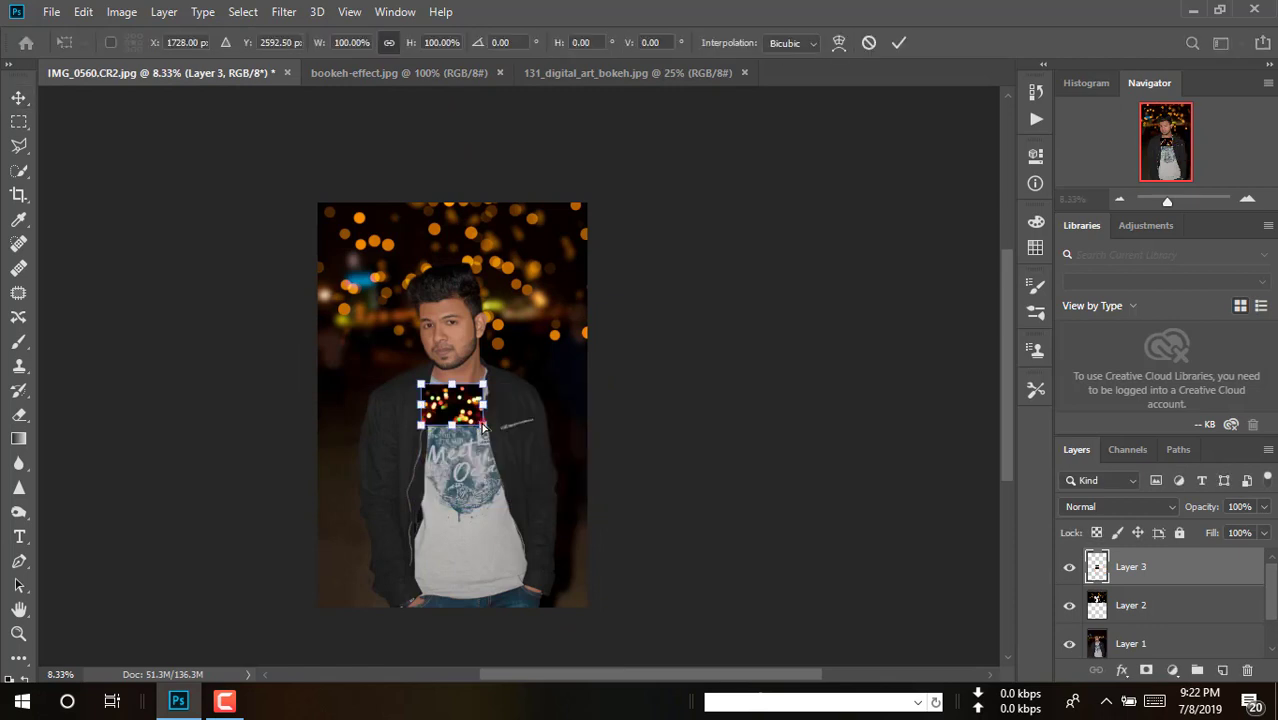
drag(484, 423, 618, 532)
key(Escape)
key(ctrl+t)
click(1165, 507)
click(1146, 360)
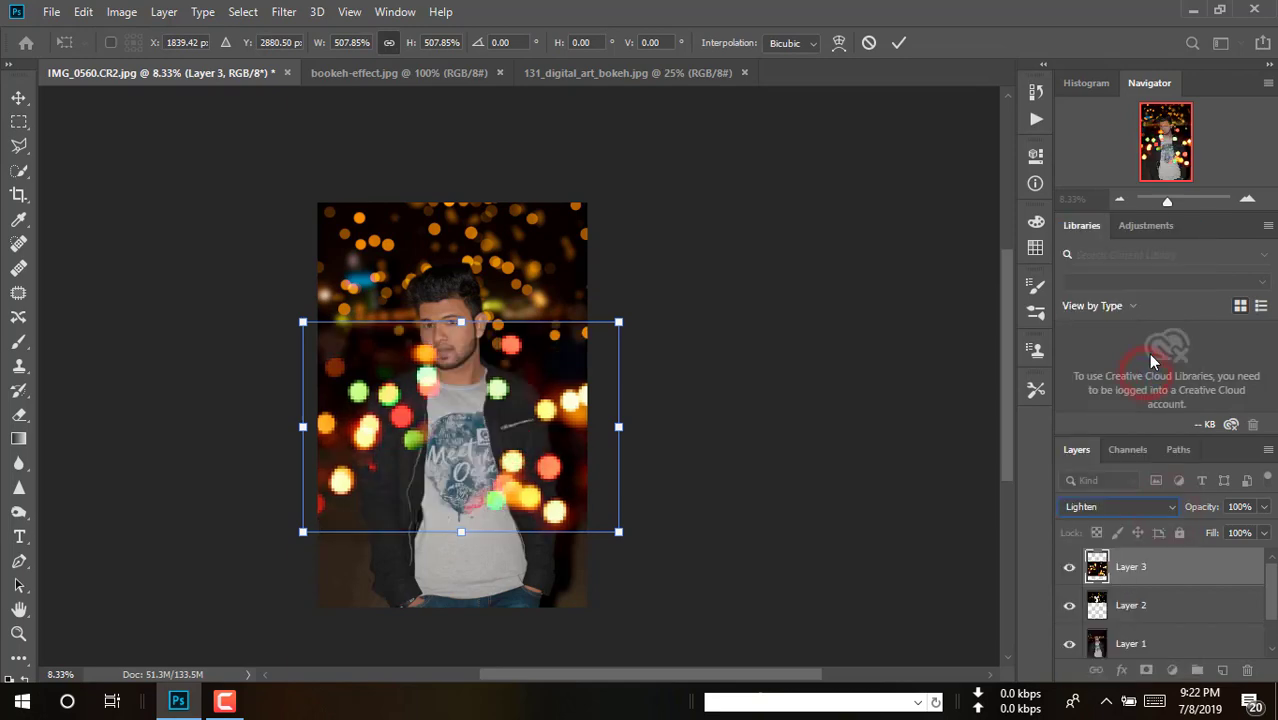
key(Return)
Step: Set the Eraser to 228 px and erase the coloured bokeh covering the face, neck and image-left jacket shoulder on Layer 3
ctrl+click(442, 363)
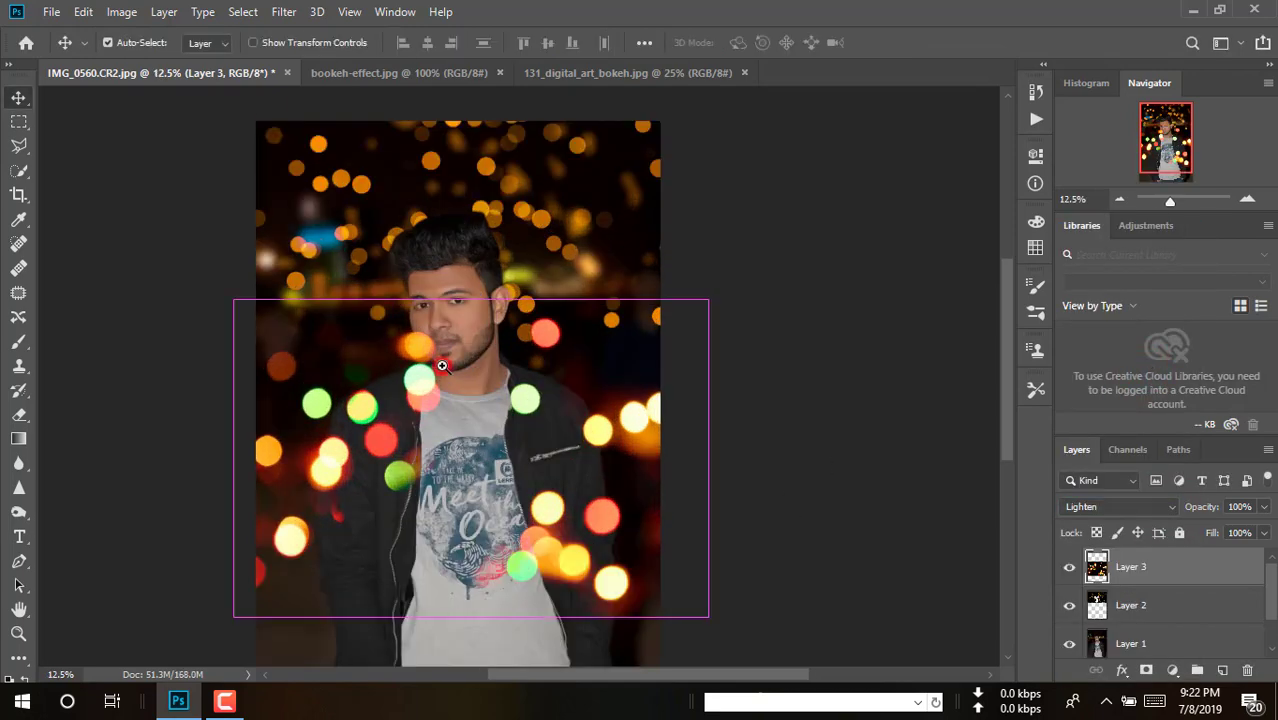
ctrl+click(442, 363)
ctrl+click(442, 363)
ctrl+click(442, 363)
key(e)
drag(428, 331, 380, 310)
right_click(398, 306)
click(576, 346)
drag(463, 286, 408, 310)
drag(400, 385, 349, 393)
drag(256, 514, 236, 462)
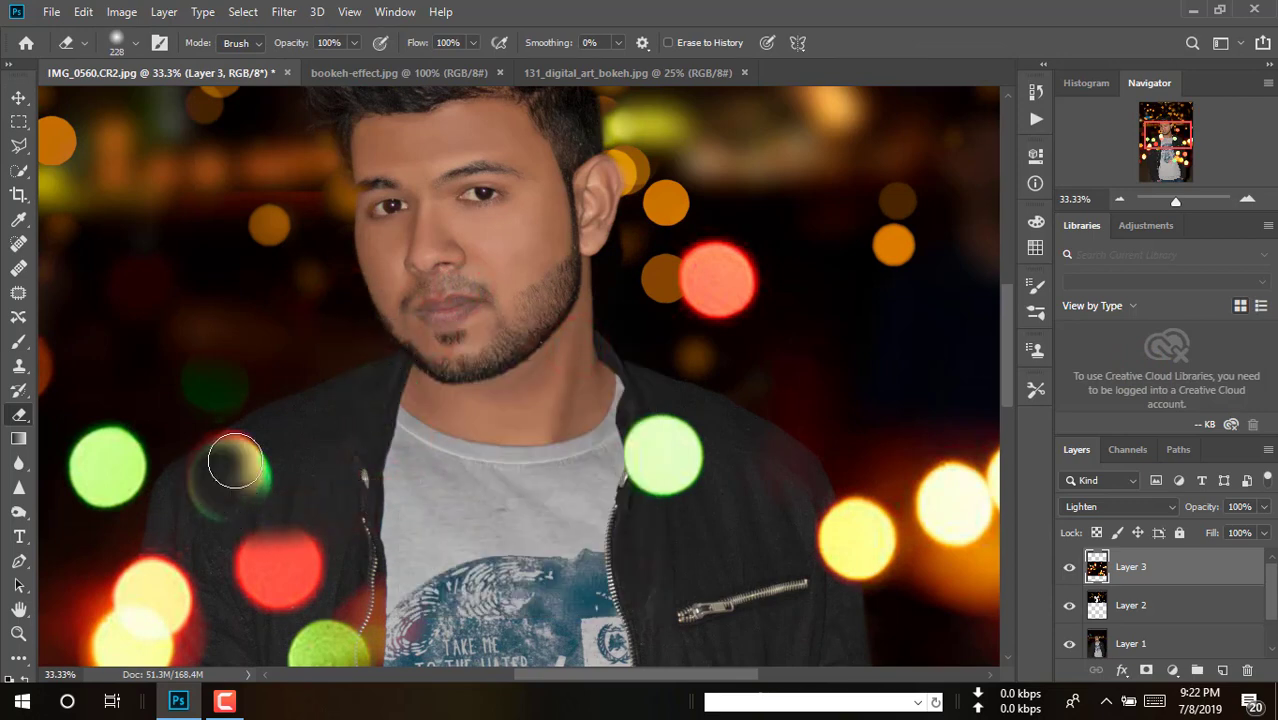
drag(246, 620, 274, 619)
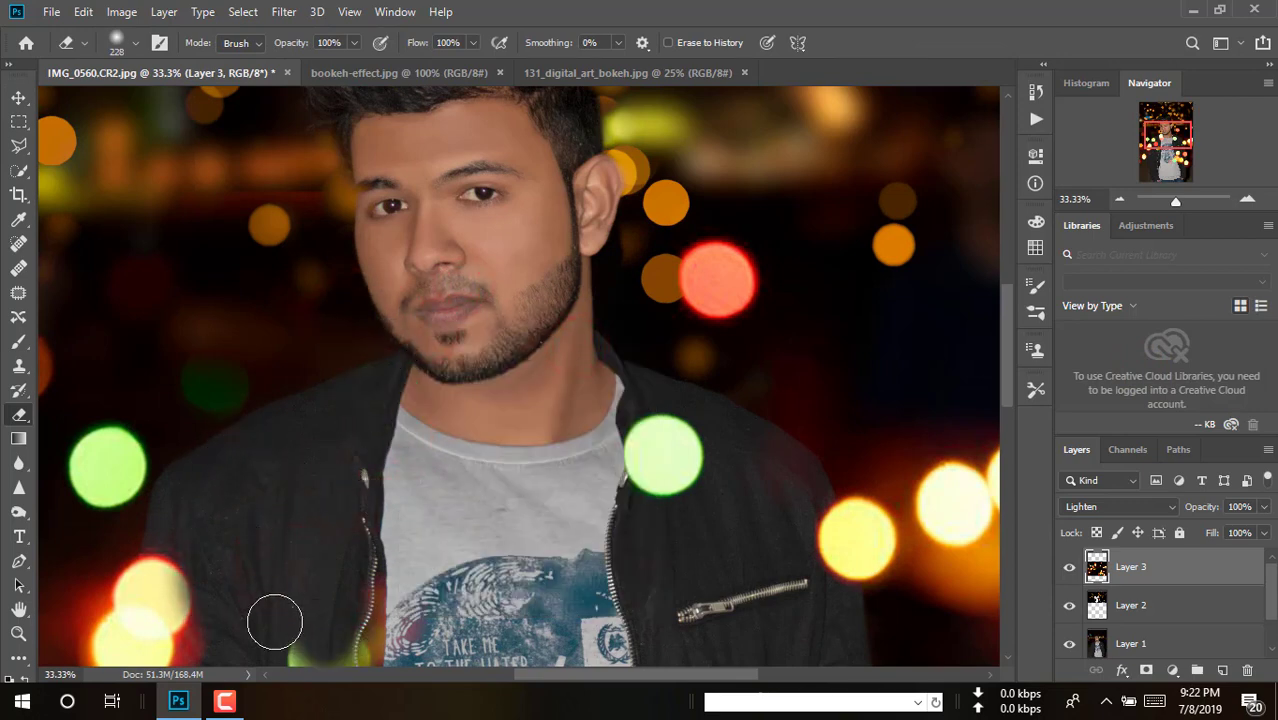
Step: Erase the coloured bokeh covering the T-shirt, the jacket front and the lower image-right sleeve
drag(358, 536, 566, 301)
drag(562, 442, 566, 372)
drag(897, 262, 850, 236)
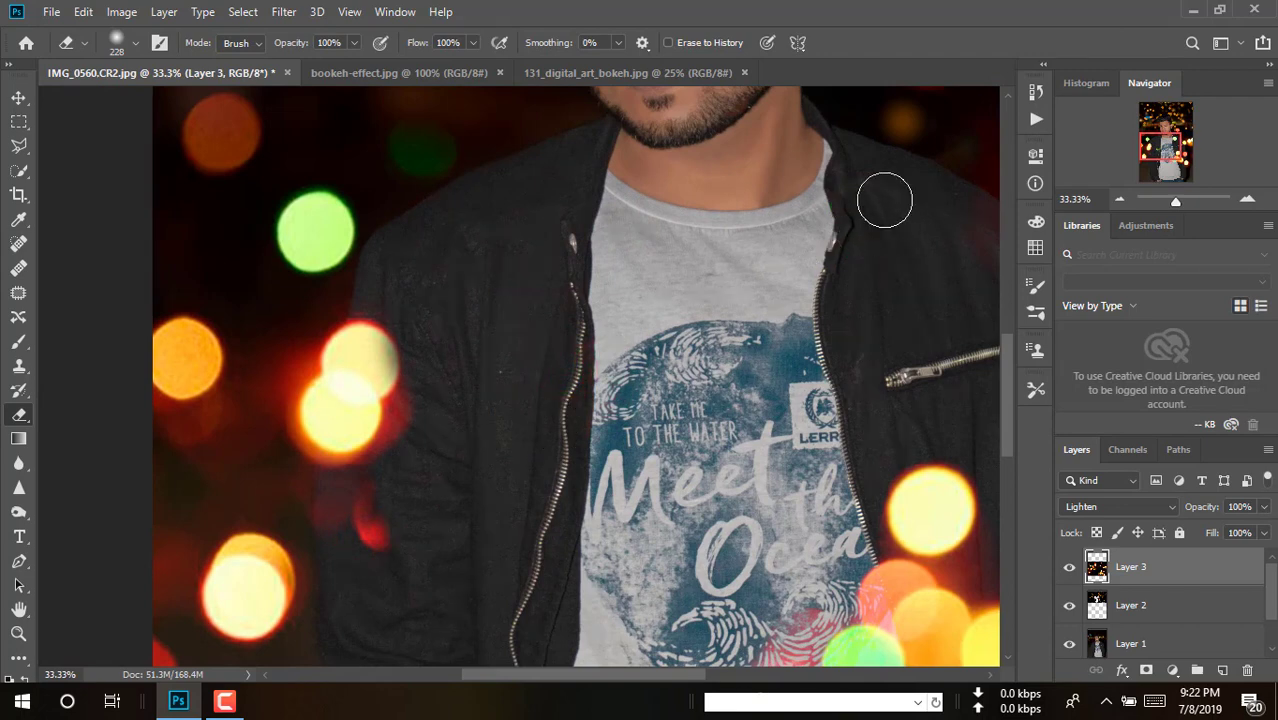
alt+click(857, 348)
mouse_move(858, 366)
mouse_down()
mouse_move(702, 291)
mouse_move(779, 482)
mouse_move(796, 485)
mouse_move(765, 516)
mouse_up()
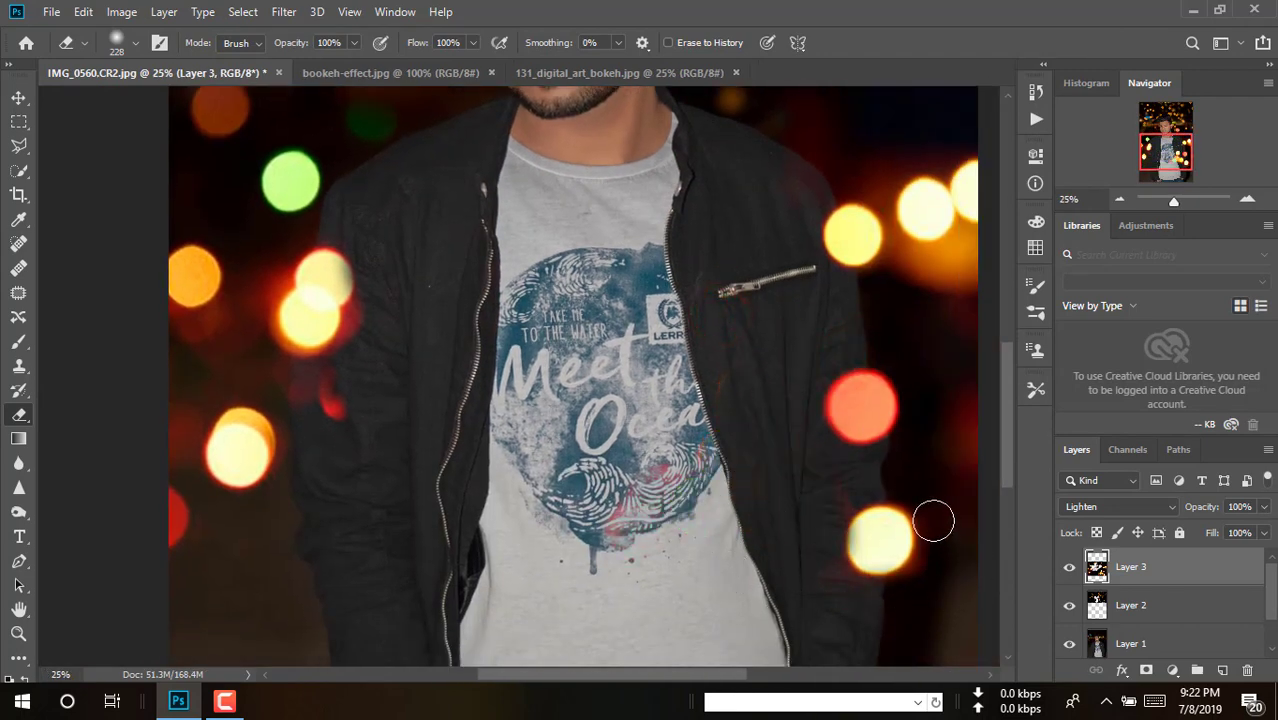
drag(933, 521, 888, 500)
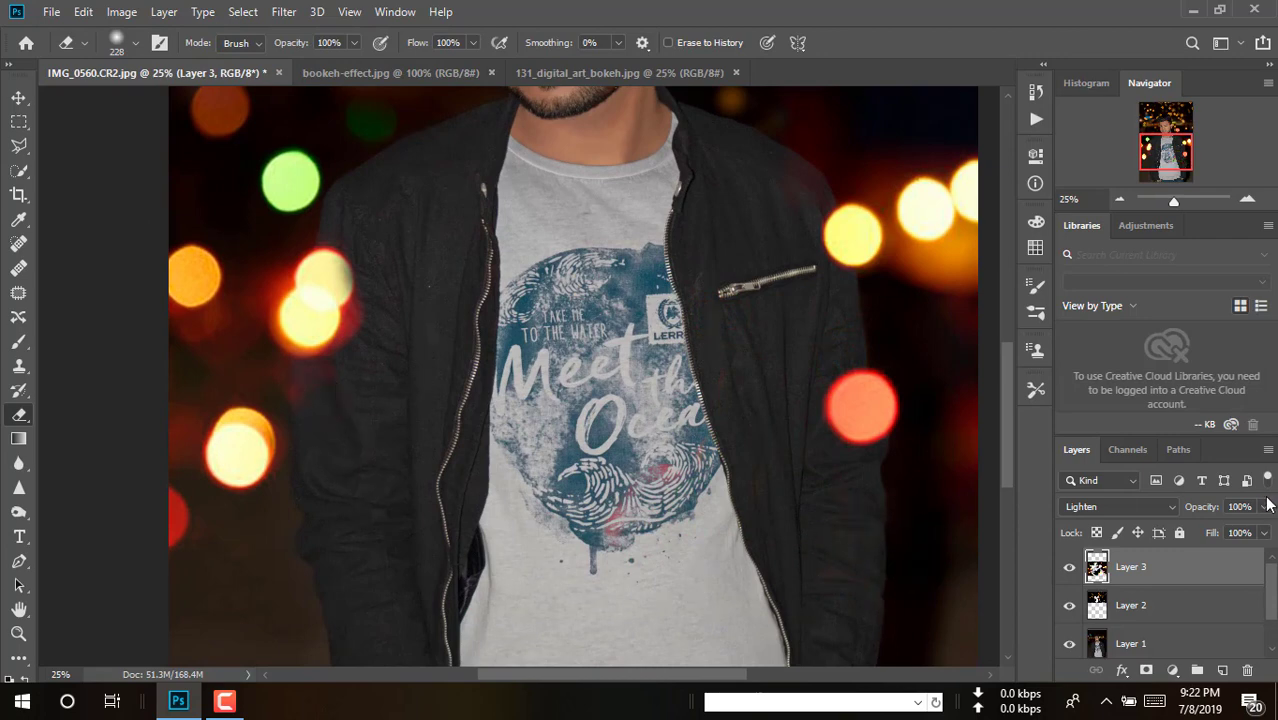
Step: Lower Layer 3's opacity to 16% and erase the bokeh overlapping the image-left sleeve, using the Eraser at 55 px and 92 px
drag(1209, 528, 1192, 528)
ctrl+click(340, 262)
ctrl+click(340, 262)
drag(323, 247, 365, 340)
right_click(370, 345)
drag(532, 396, 522, 398)
drag(325, 243, 348, 297)
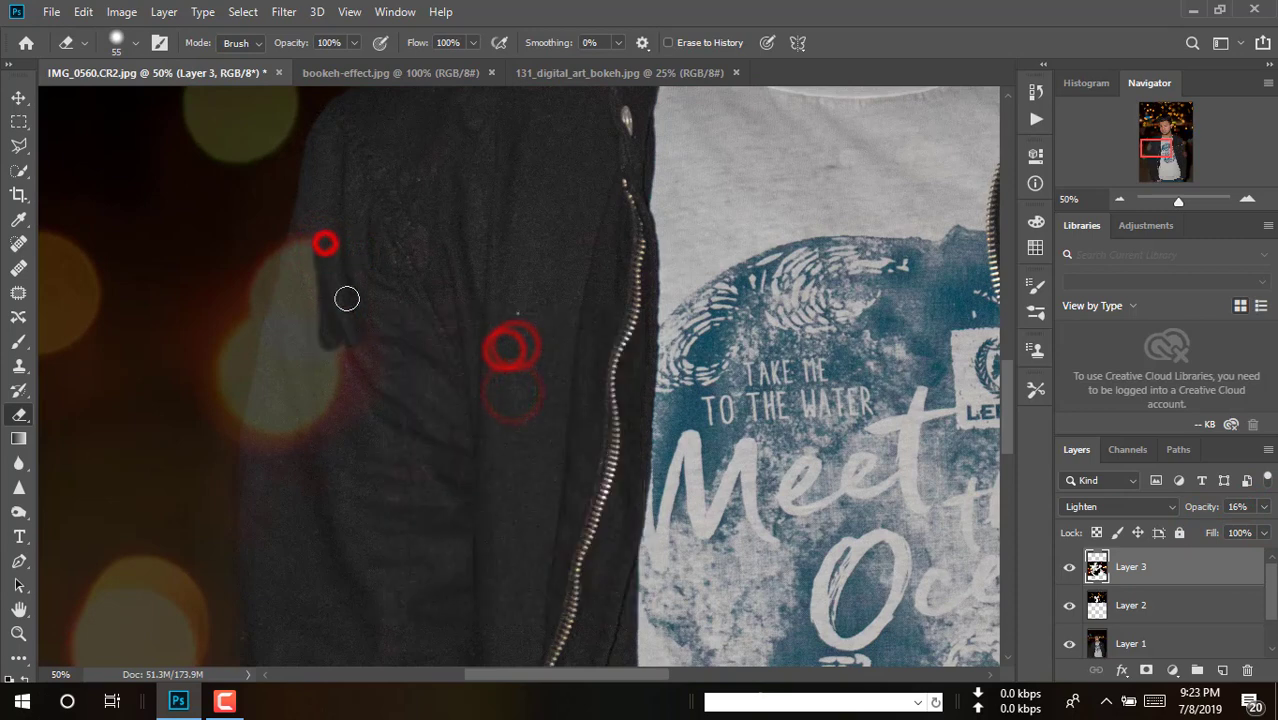
right_click(372, 359)
click(525, 411)
click(408, 288)
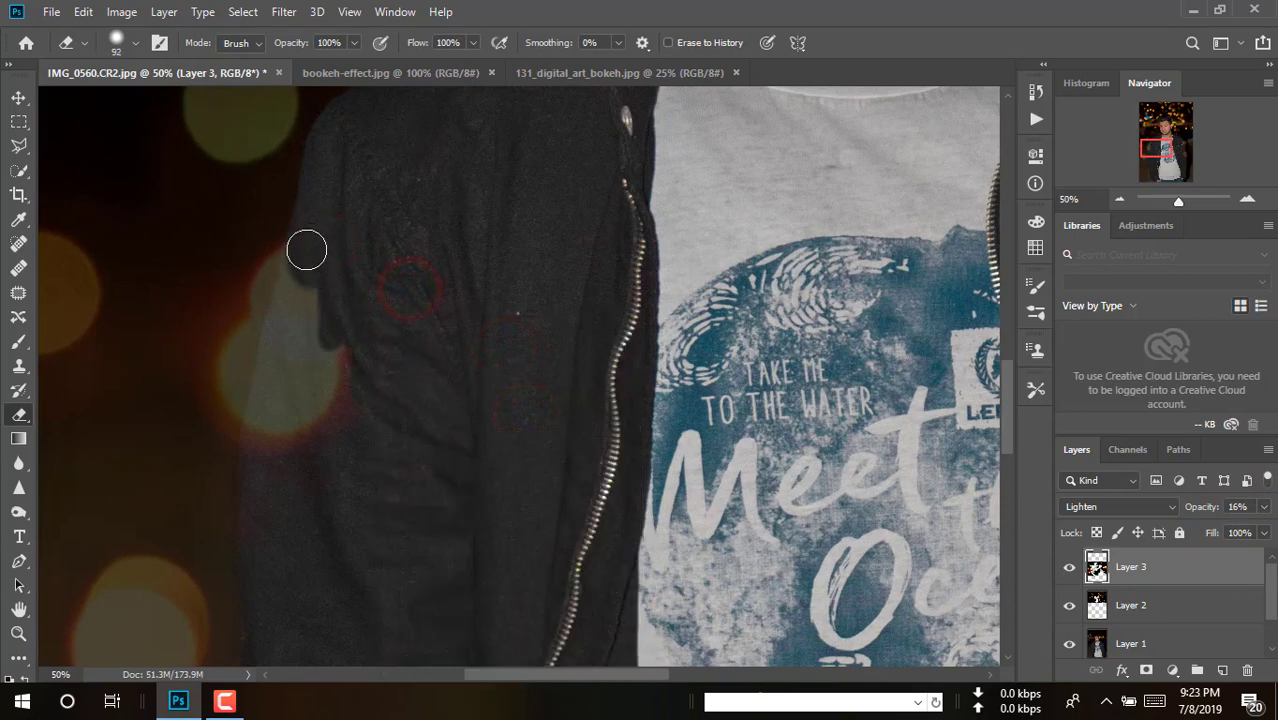
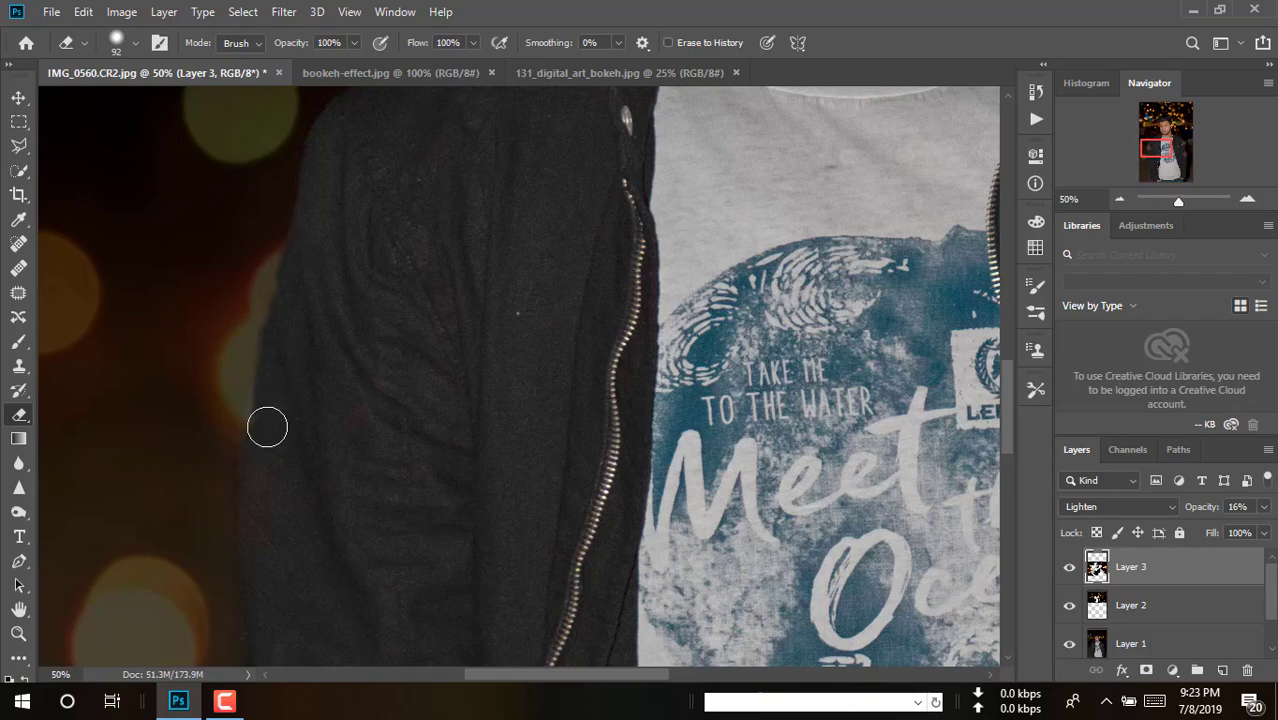
Step: Erase the red bokeh circle where it overlaps the image-right sleeve on Layer 3
drag(402, 354, 491, 168)
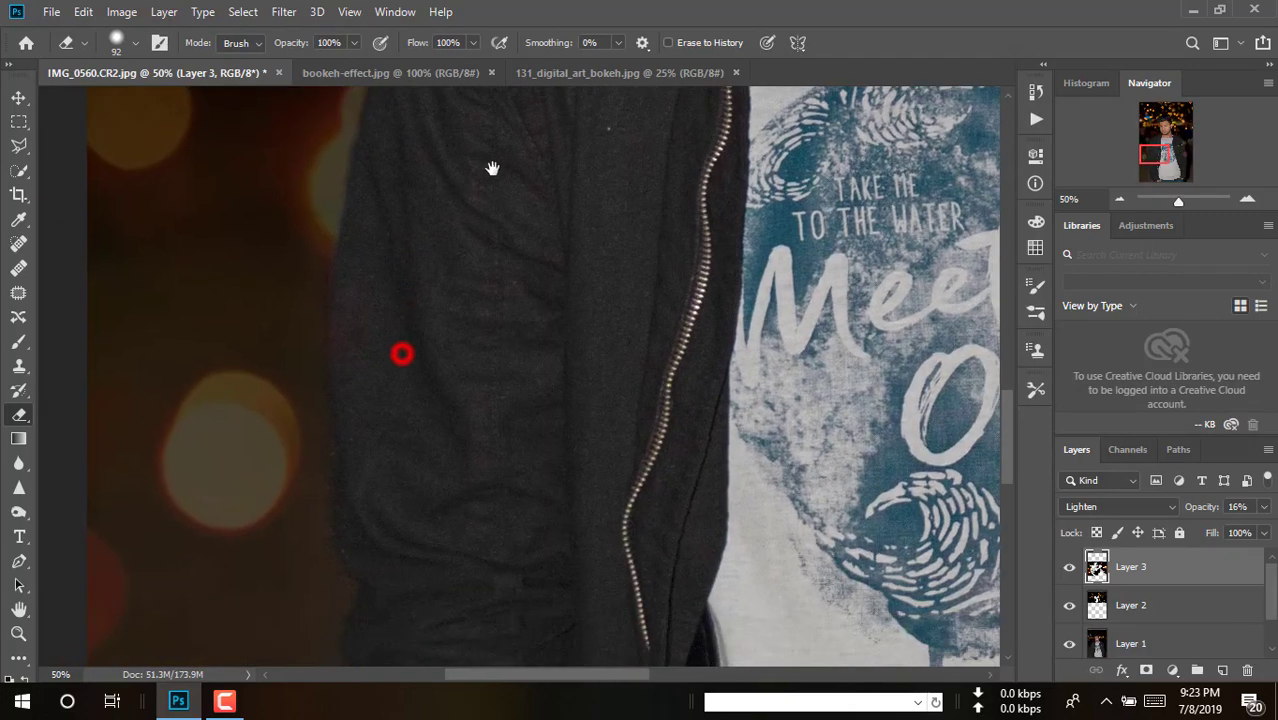
alt+click(573, 334)
drag(645, 287, 532, 420)
scroll(710, 289, up, 7)
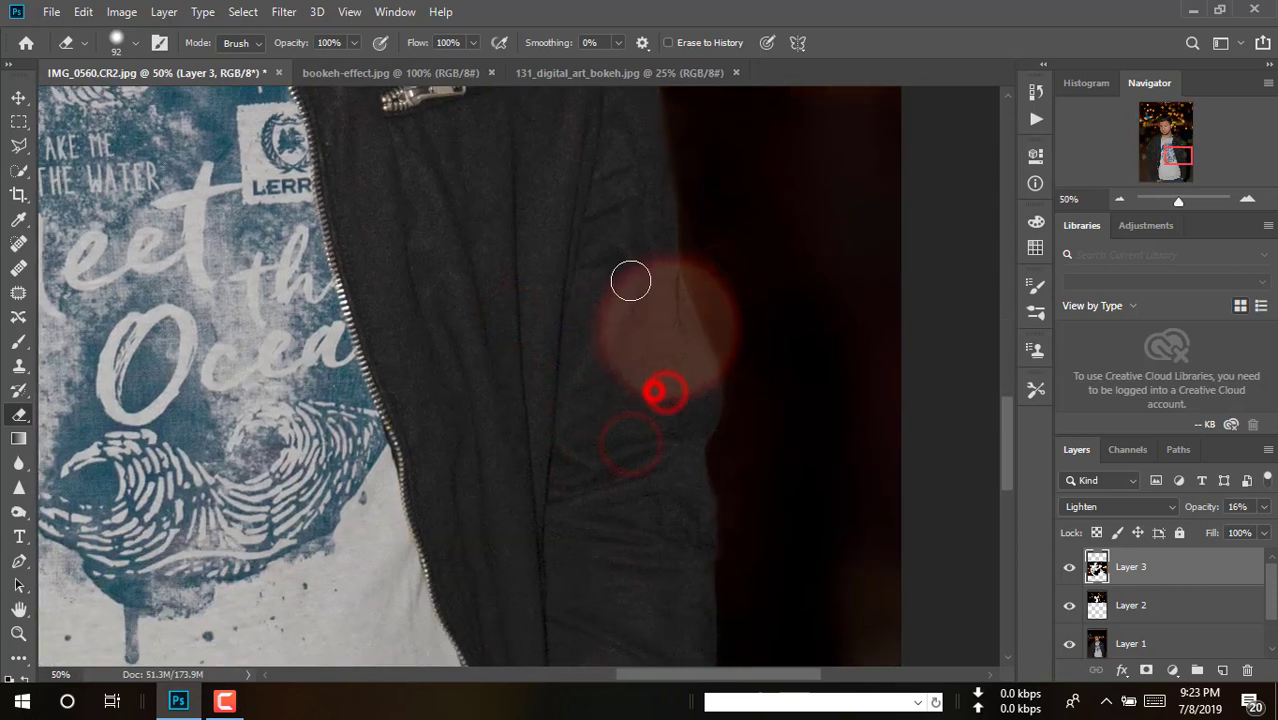
mouse_move(630, 282)
mouse_down()
mouse_move(650, 342)
mouse_move(647, 268)
mouse_up()
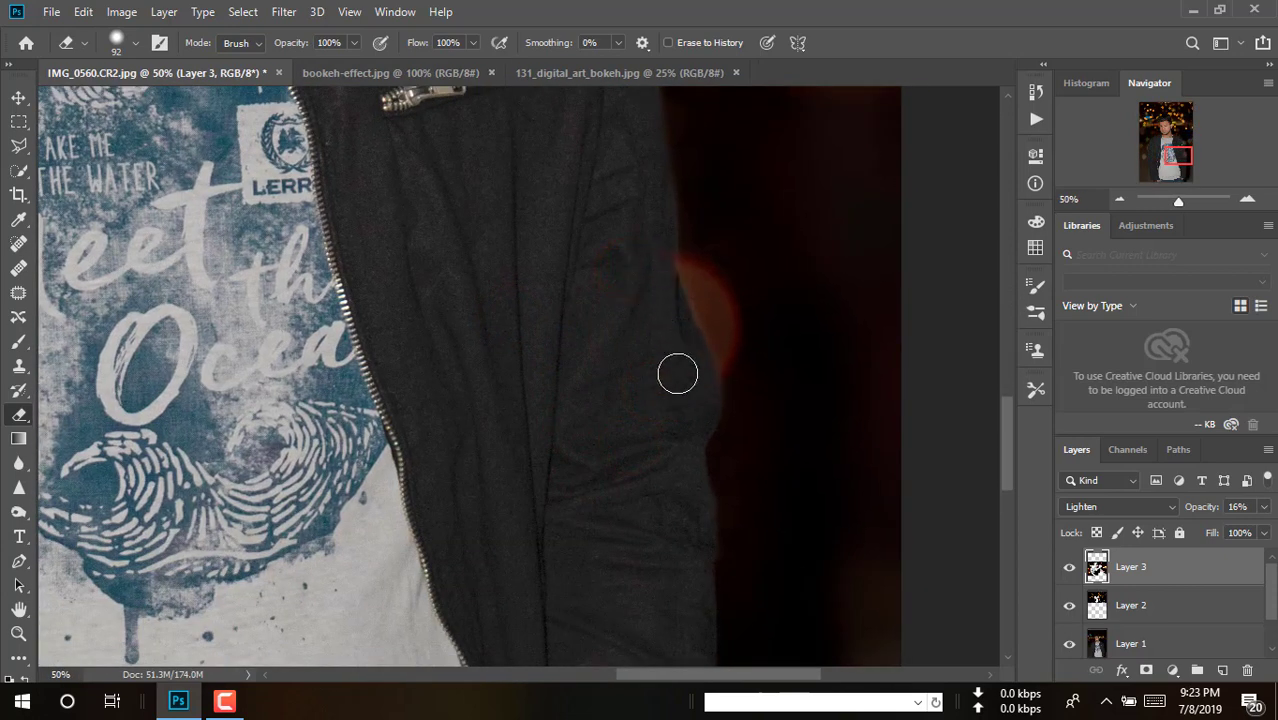
Step: Erase the remaining faint bokeh traces along the image-right sleeve from chest pocket to elbow on Layer 3
drag(602, 151, 622, 525)
drag(649, 458, 654, 413)
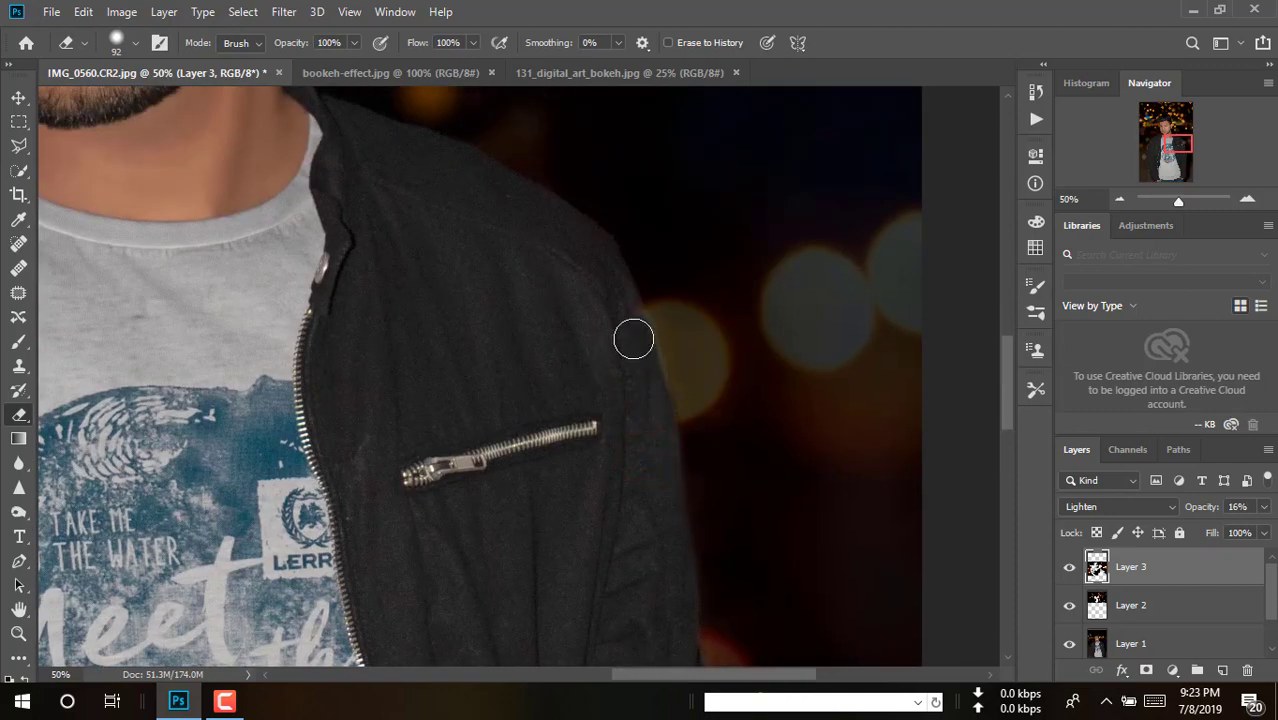
scroll(622, 414, down, 5)
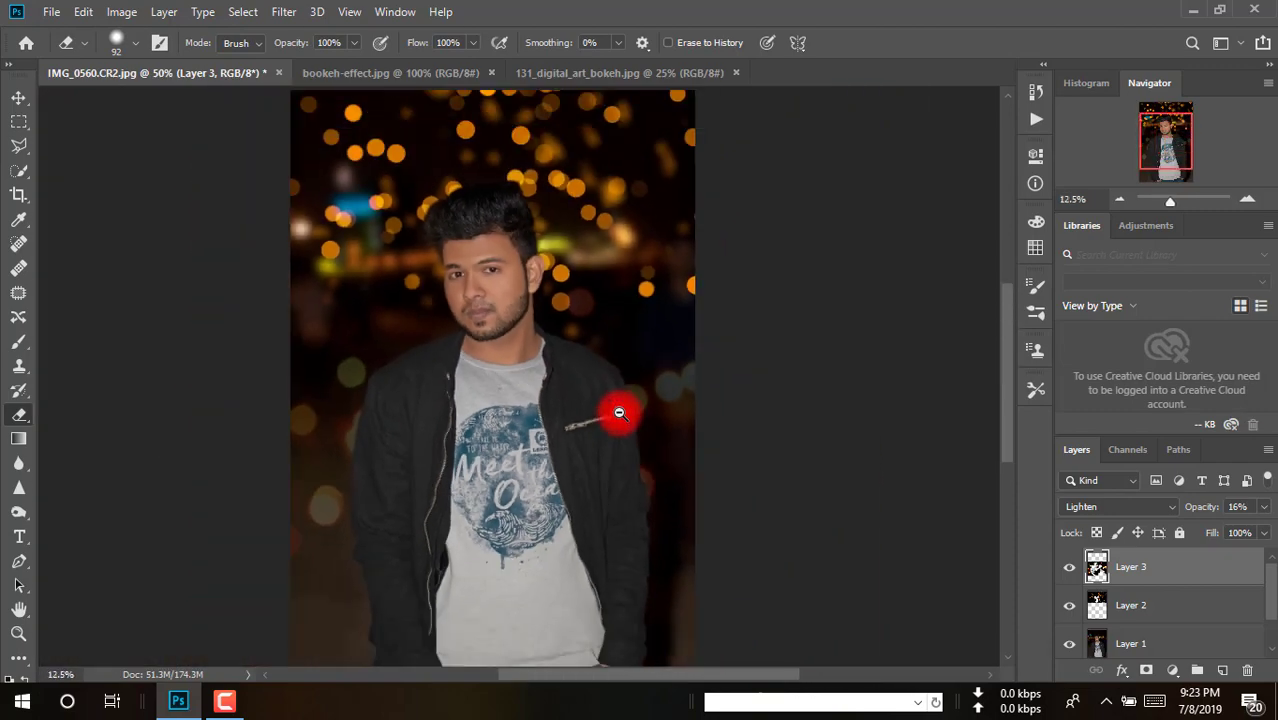
Step: Raise Layer 3's opacity to about 98% and merge it down into Layer 2
drag(1241, 531, 1265, 537)
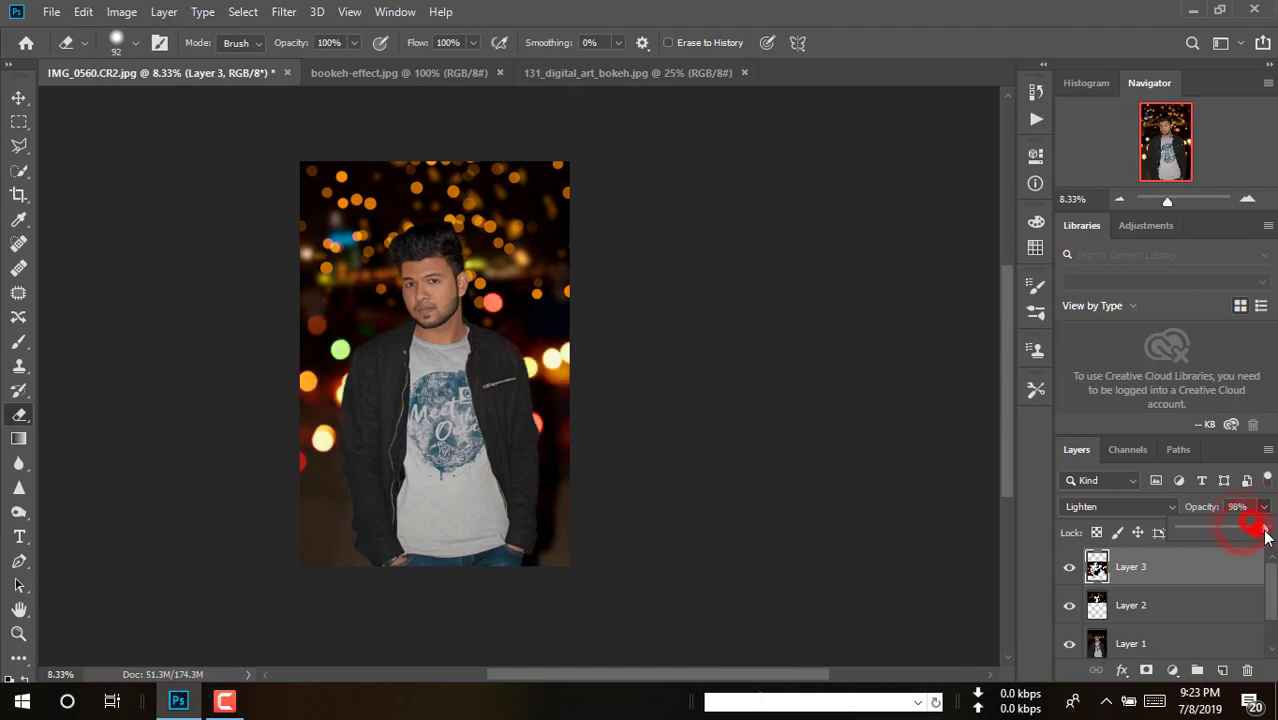
click(553, 414)
scroll(553, 414, down, 1)
drag(496, 405, 636, 402)
scroll(636, 402, up, 1)
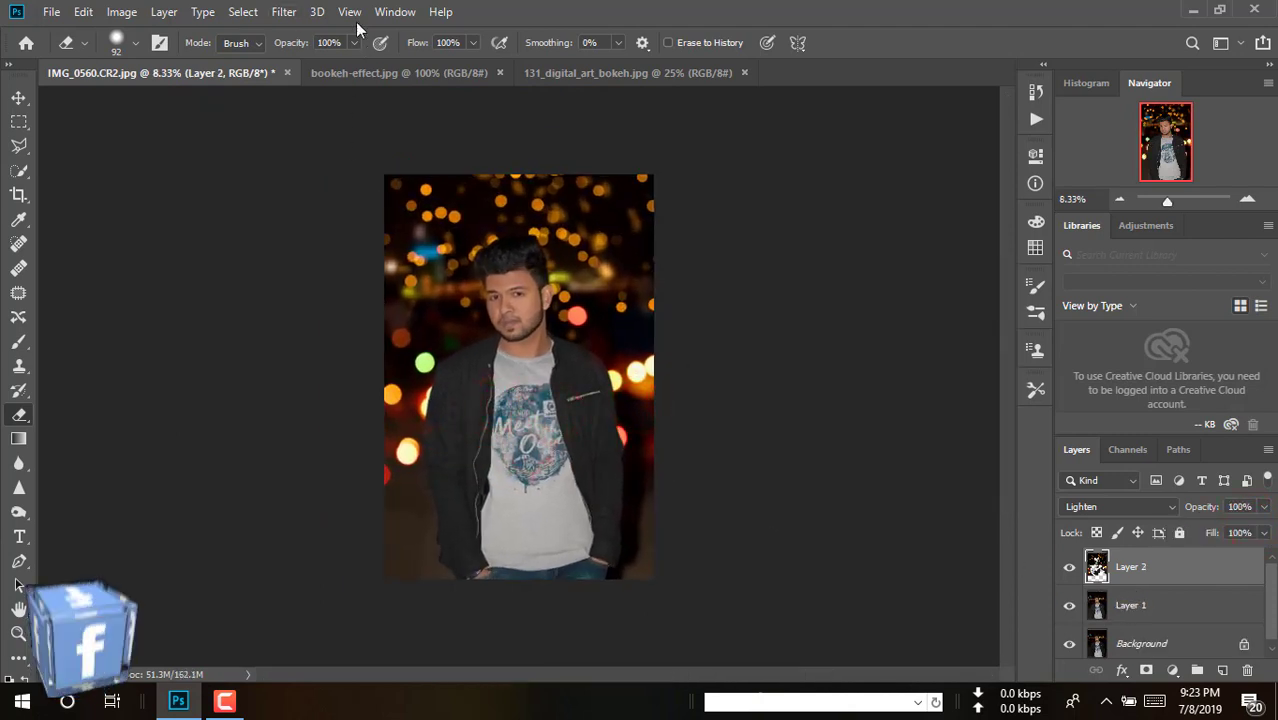
click(283, 11)
click(570, 303)
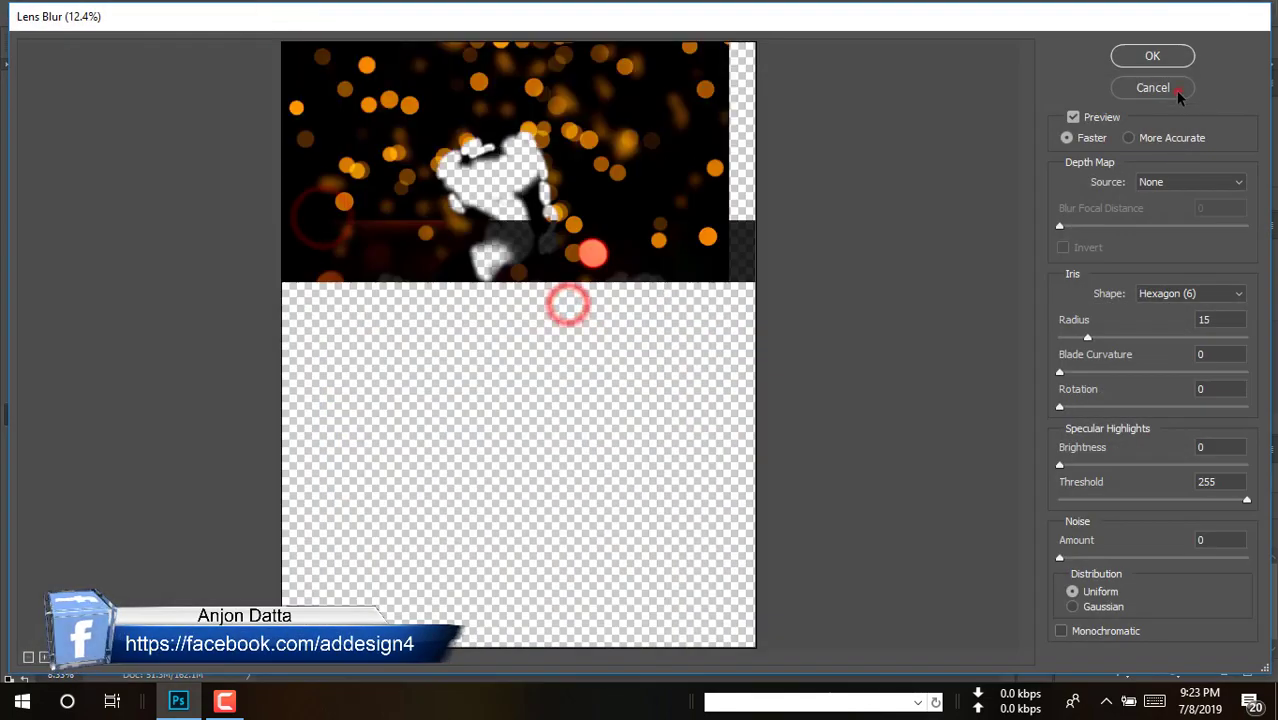
click(1153, 88)
Step: Apply a Gaussian Blur with a 9.0 px radius to the merged bokeh layer and merge it down into Layer 1
click(283, 11)
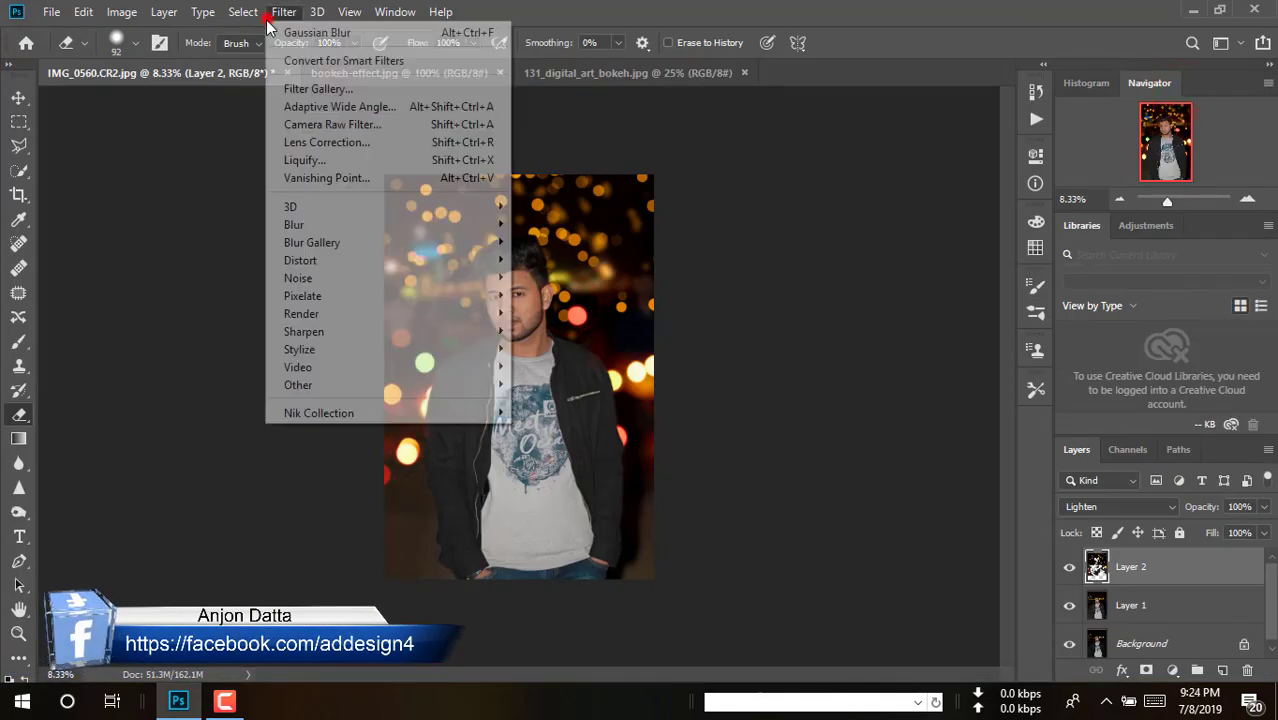
click(336, 226)
click(581, 292)
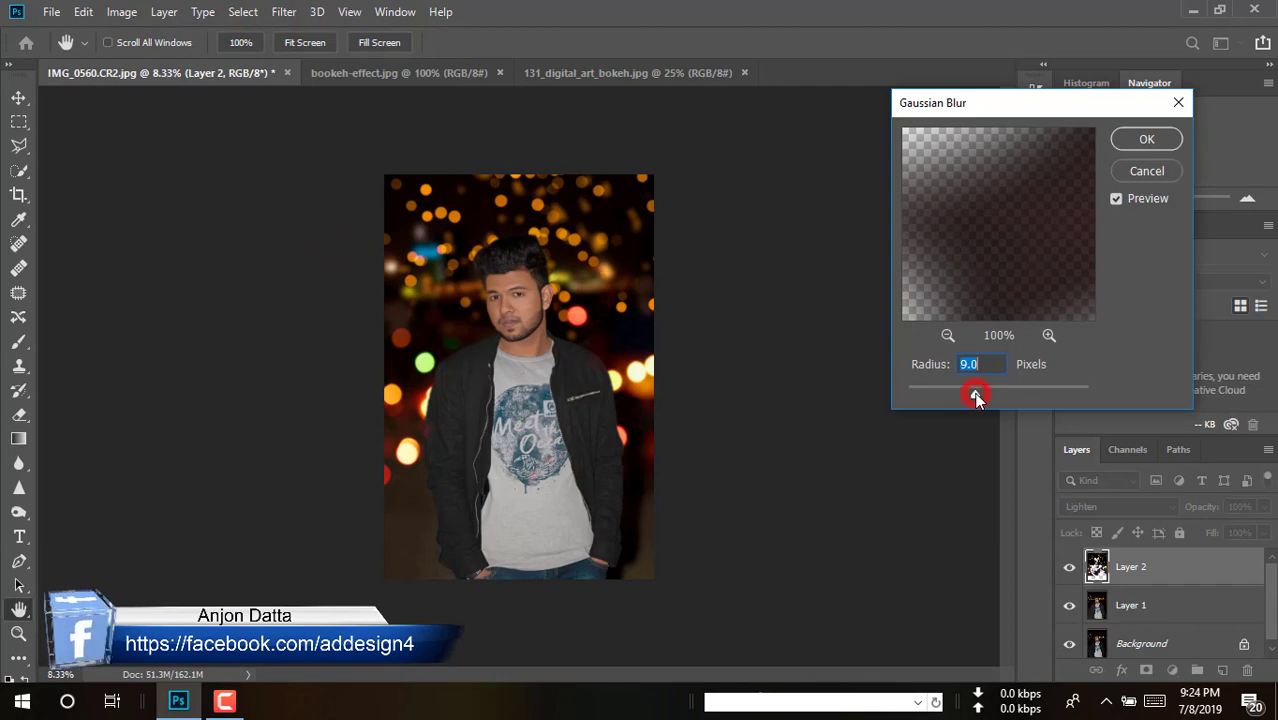
click(1127, 142)
key(e)
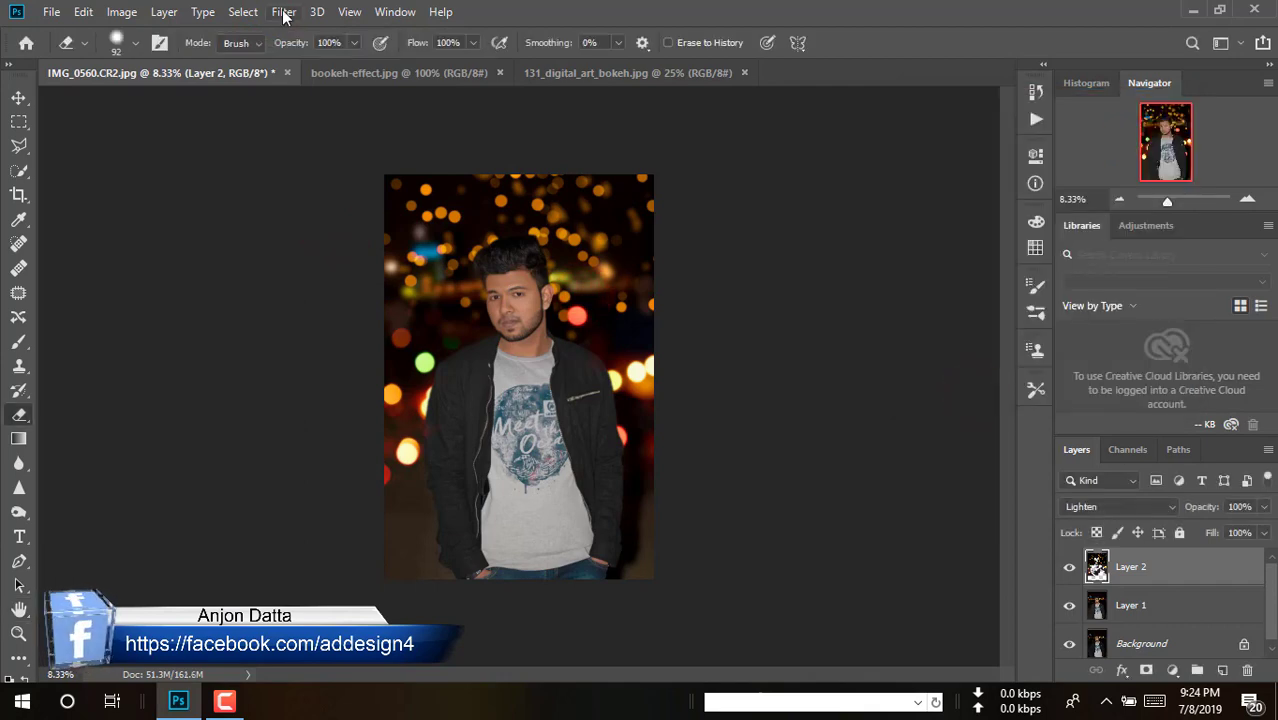
click(285, 12)
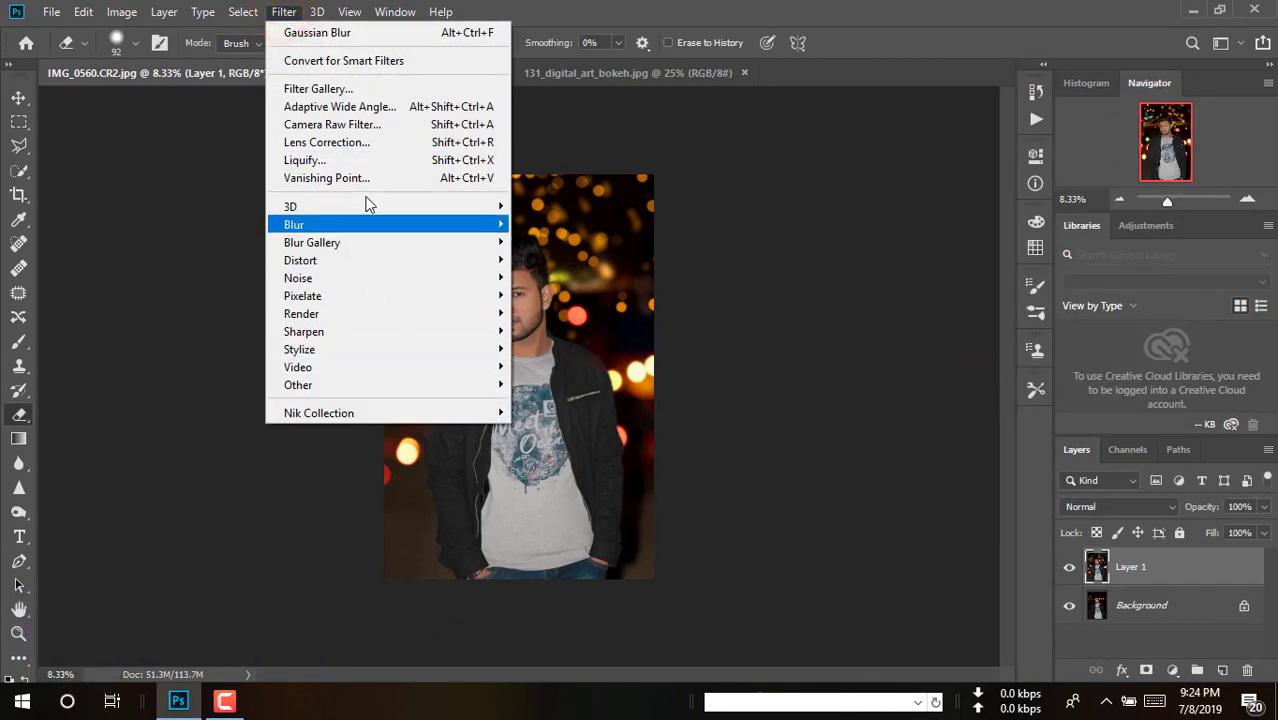
click(372, 128)
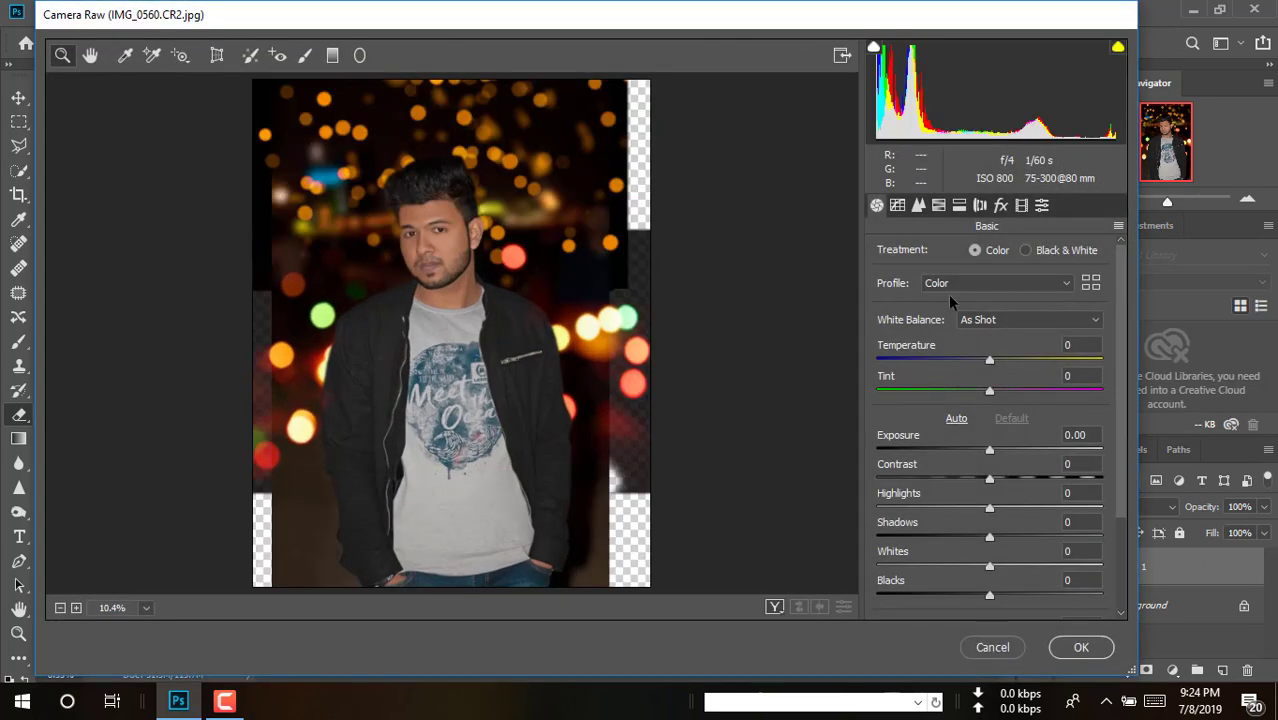
click(992, 650)
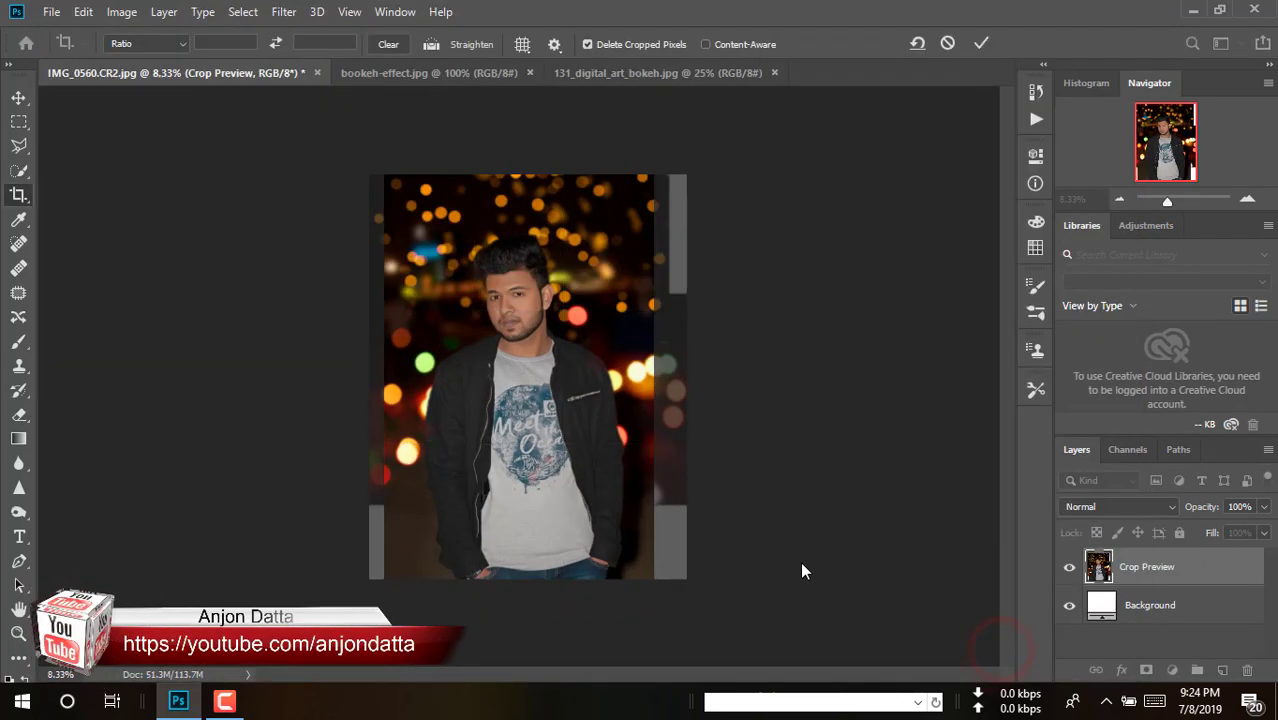
Step: Crop Layer 1 to the canvas and apply a Camera Raw post-crop vignette with Amount -41, Midpoint 90 and Feather 64
click(285, 12)
click(337, 123)
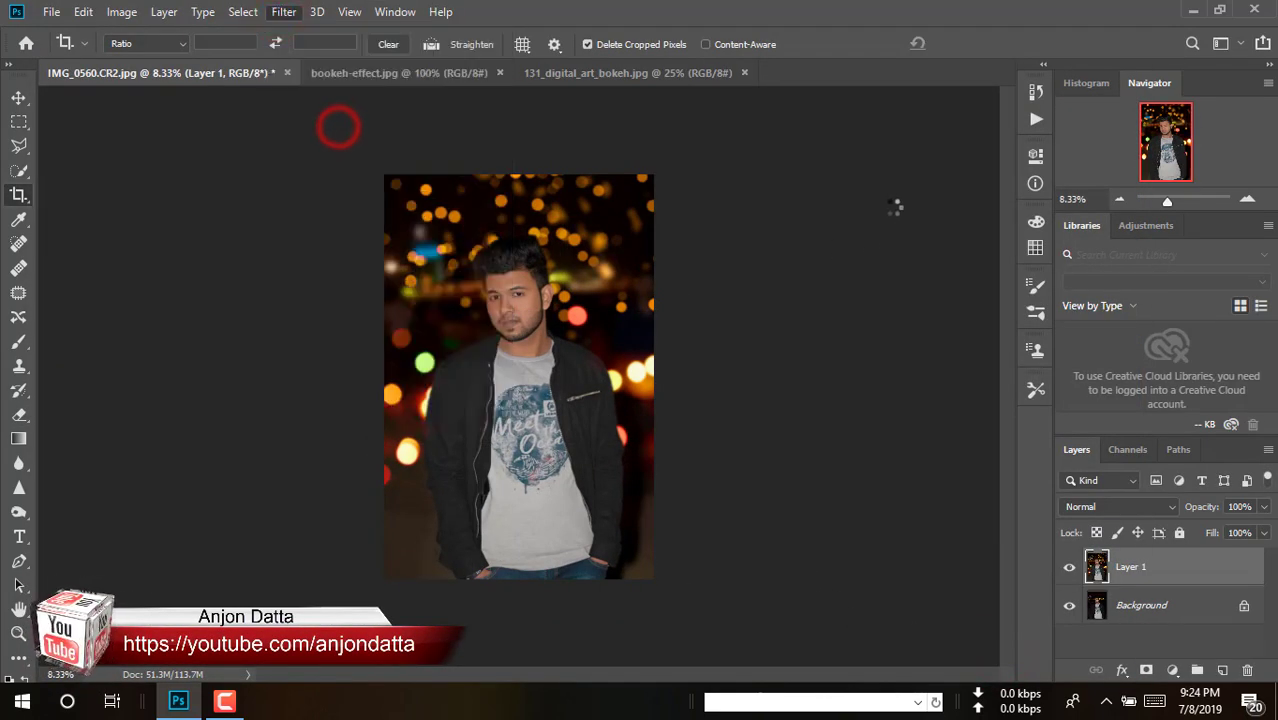
click(1000, 205)
drag(995, 448, 1063, 488)
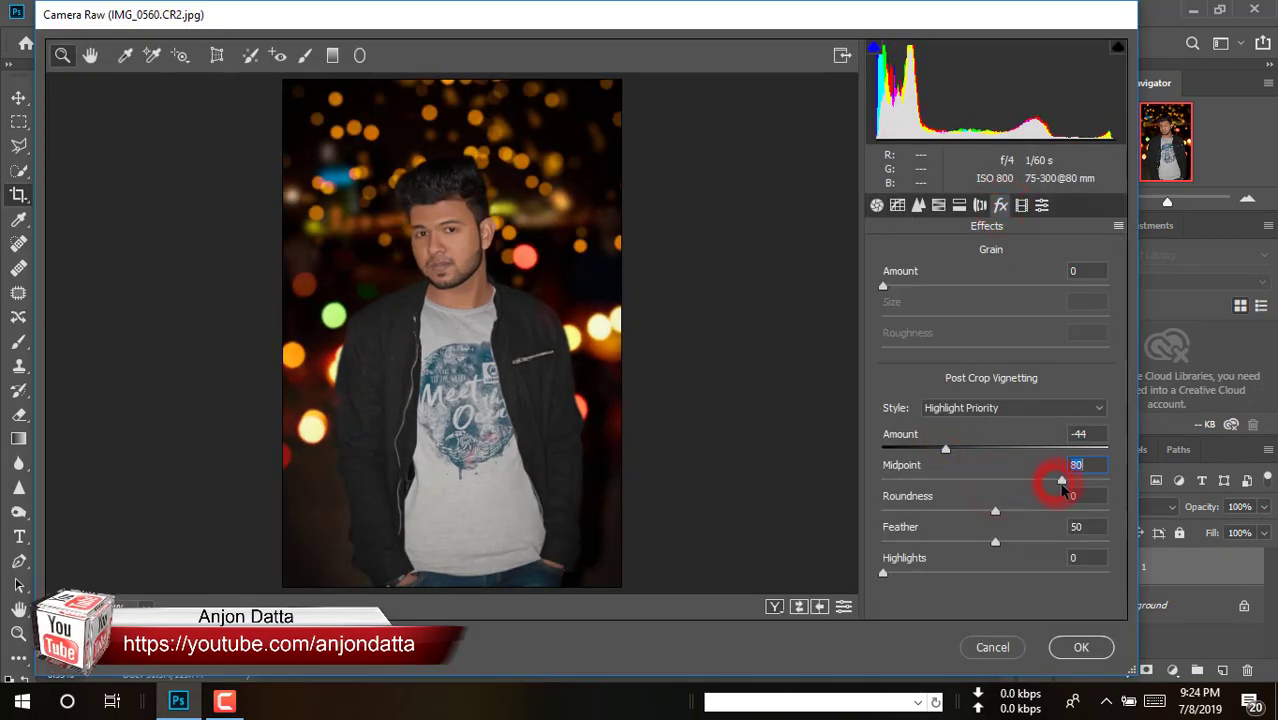
drag(996, 543, 1026, 542)
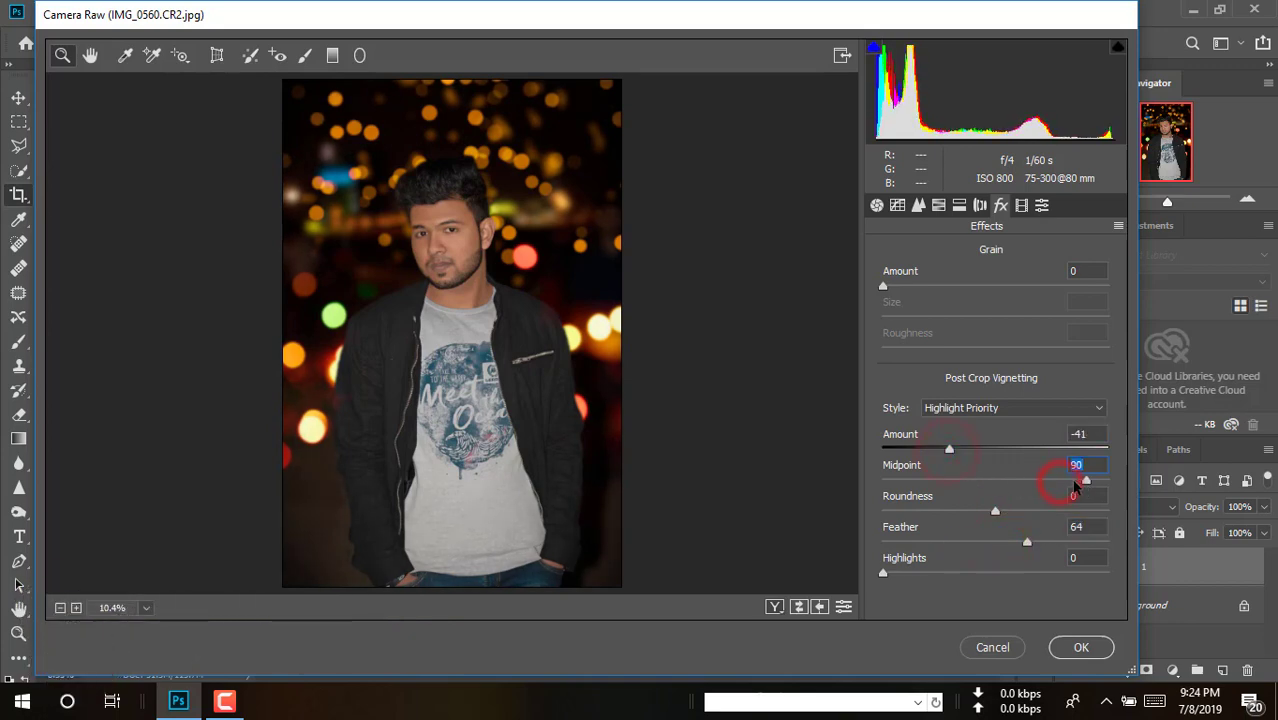
click(1062, 645)
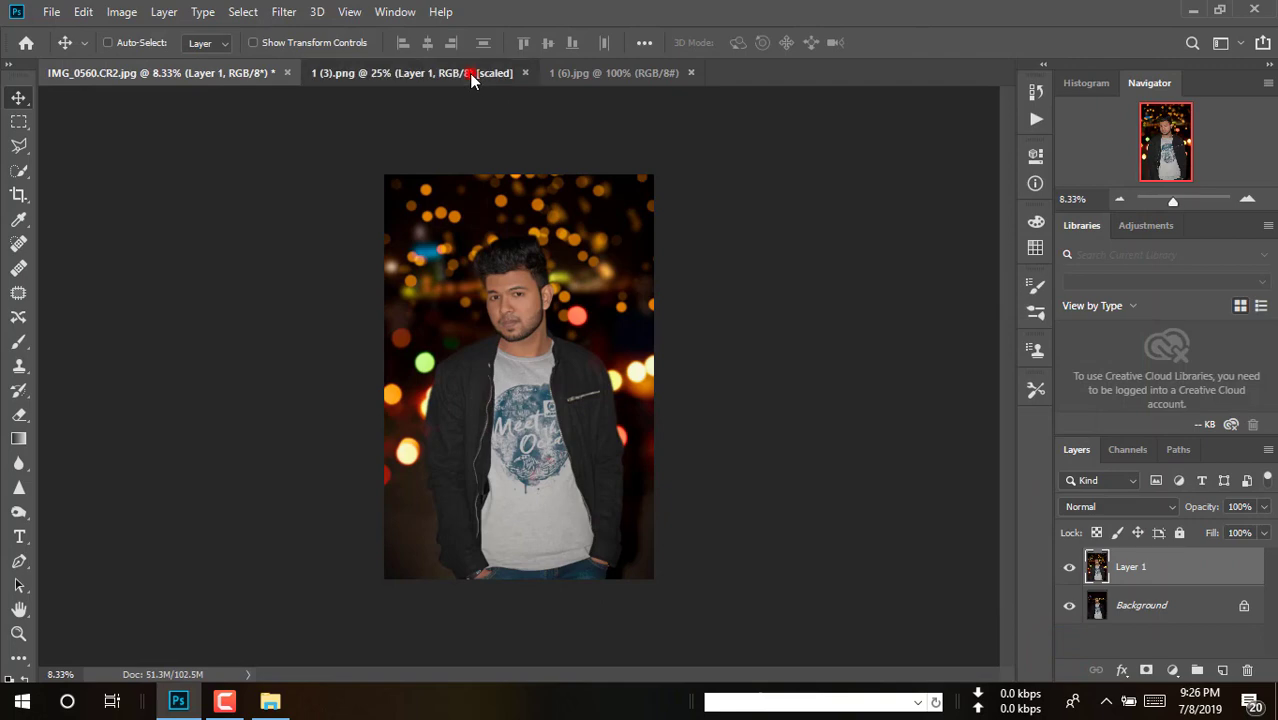
Step: Copy the Design logo from 1 (6).jpg into the portrait and place it in the photo's upper-right corner
click(471, 74)
click(626, 76)
drag(622, 319, 402, 195)
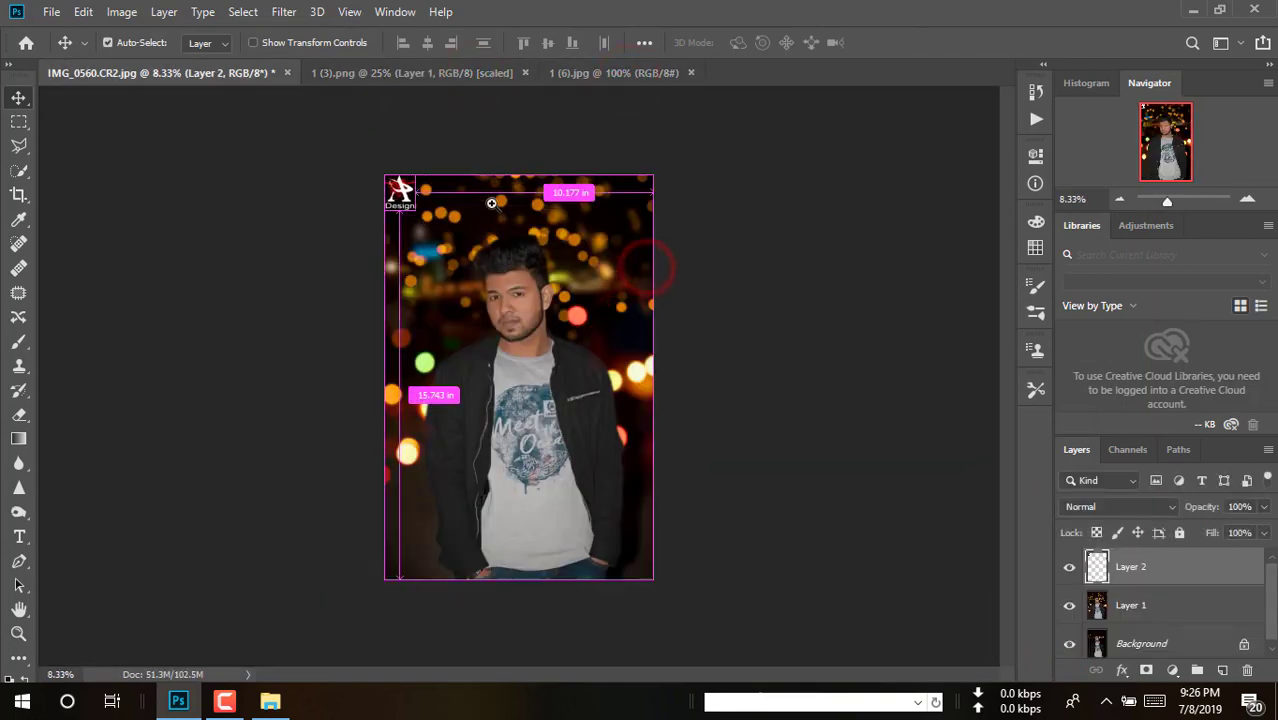
ctrl+click(498, 206)
drag(350, 113, 757, 118)
Step: Scale the logo to about 104% and fit it against the photo's upper-right corner
key(ctrl+t)
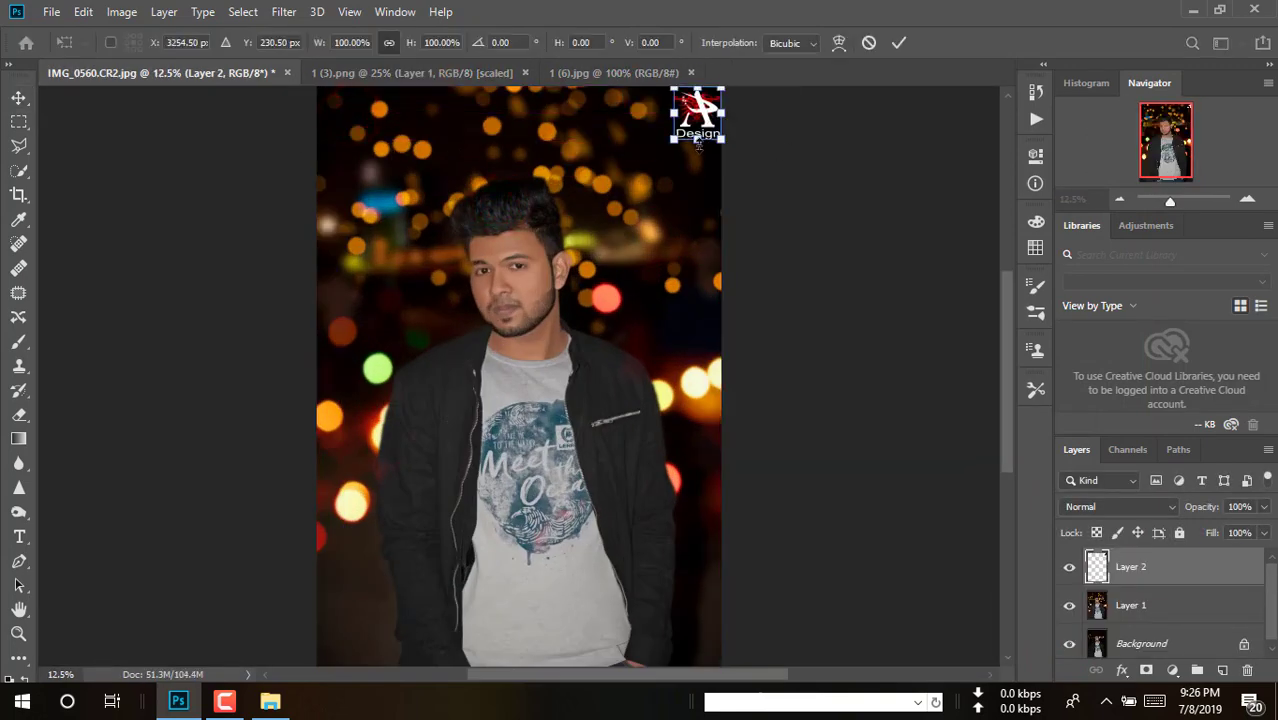
ctrl+click(698, 113)
ctrl+click(698, 112)
ctrl+click(698, 112)
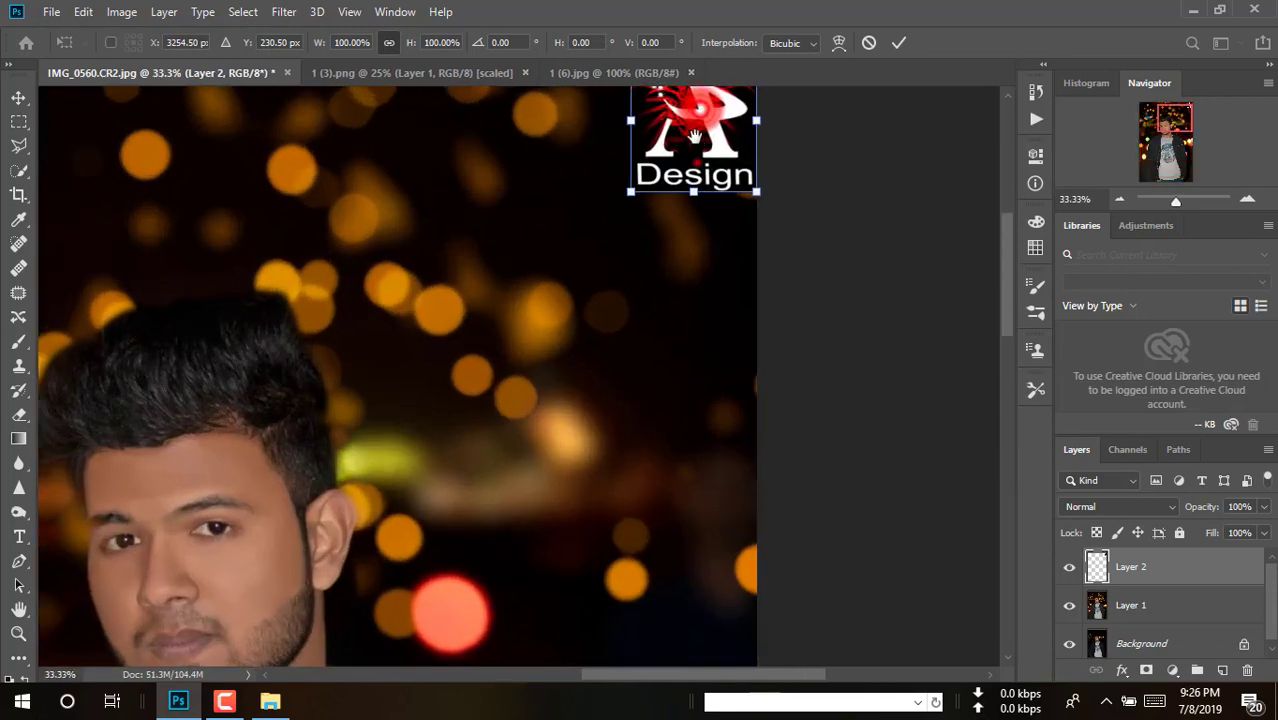
drag(699, 111, 697, 160)
drag(634, 301, 633, 305)
drag(633, 233, 631, 233)
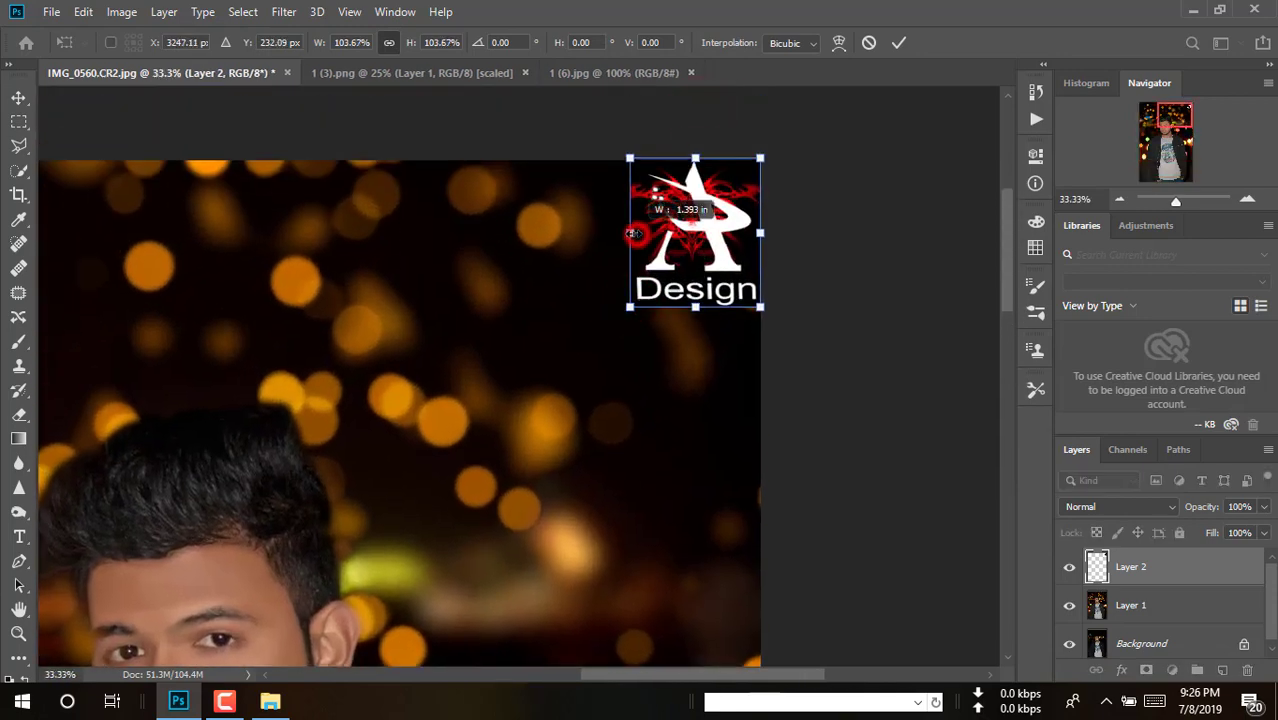
key(Return)
alt+click(819, 285)
alt+click(819, 285)
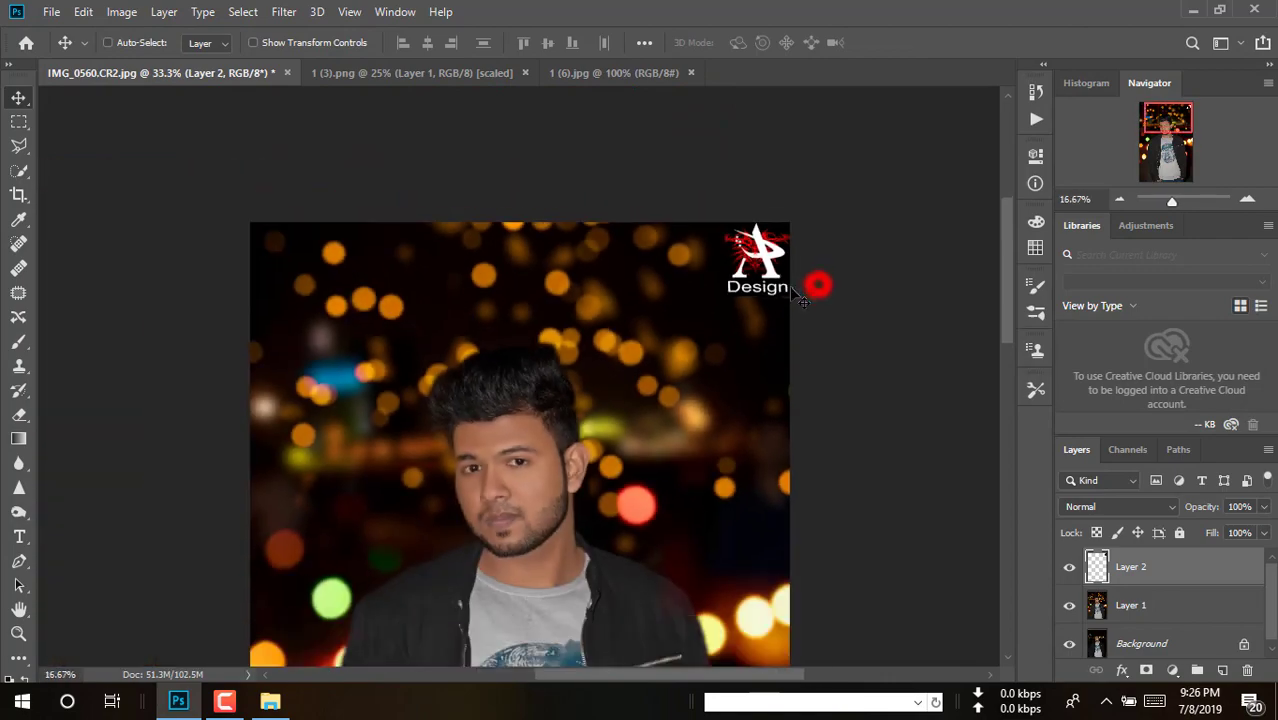
Step: Copy the signature artwork from 1 (3).png into the portrait, accepting the colour profile conversion
click(585, 74)
click(445, 74)
alt+click(618, 374)
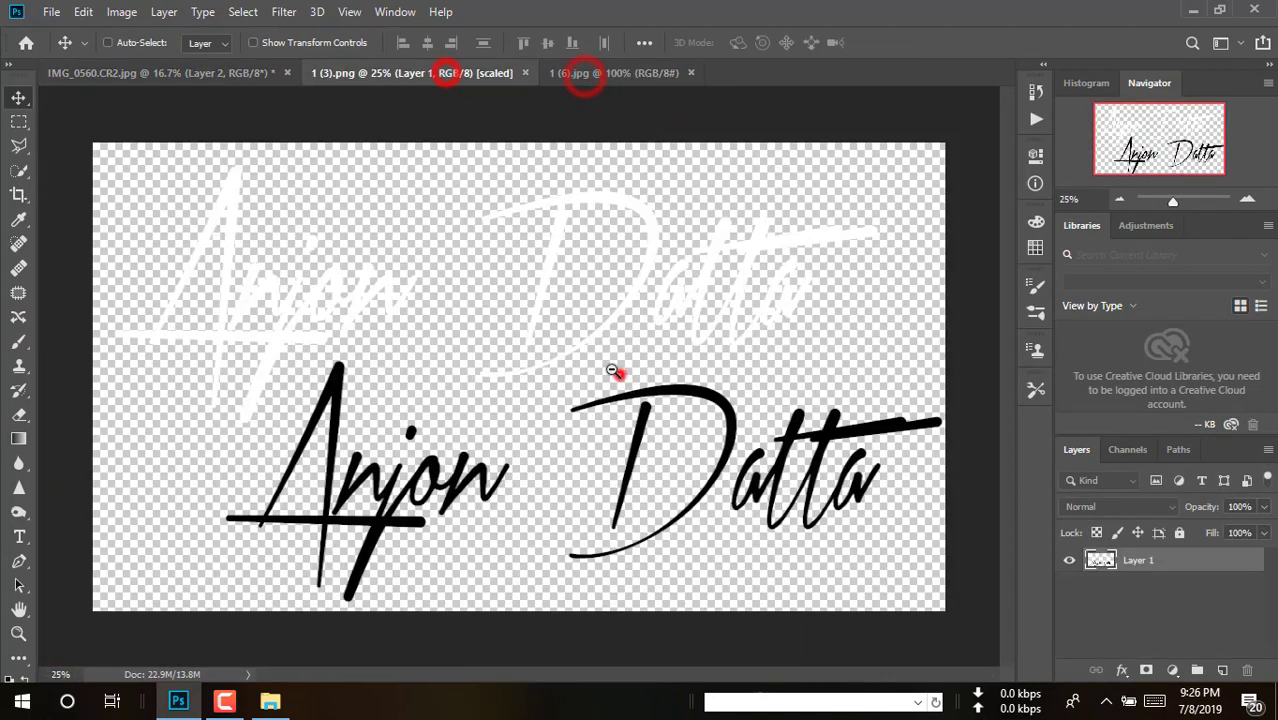
mouse_move(531, 334)
mouse_down()
mouse_move(321, 164)
mouse_move(244, 77)
mouse_move(700, 330)
mouse_up()
click(733, 308)
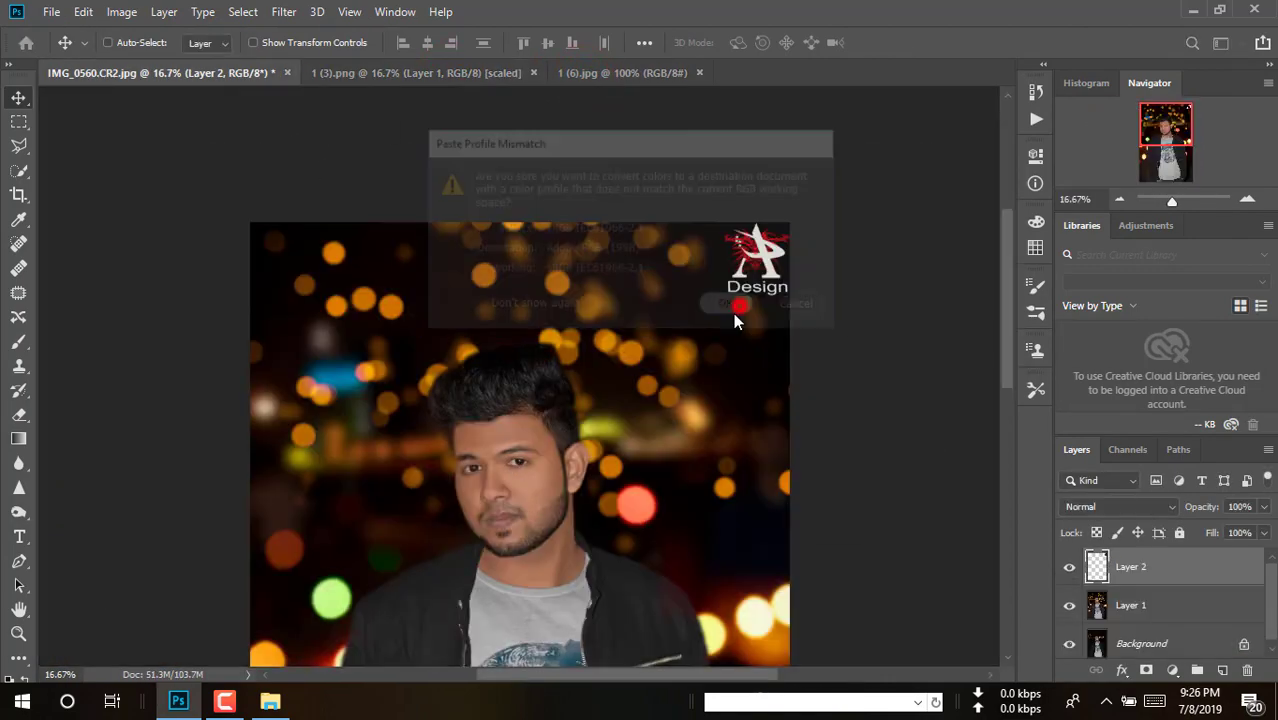
Step: Scale the signature layer to about 12%, tilt it upward and place it near the photo's lower-left corner
alt+click(668, 515)
key(ctrl+t)
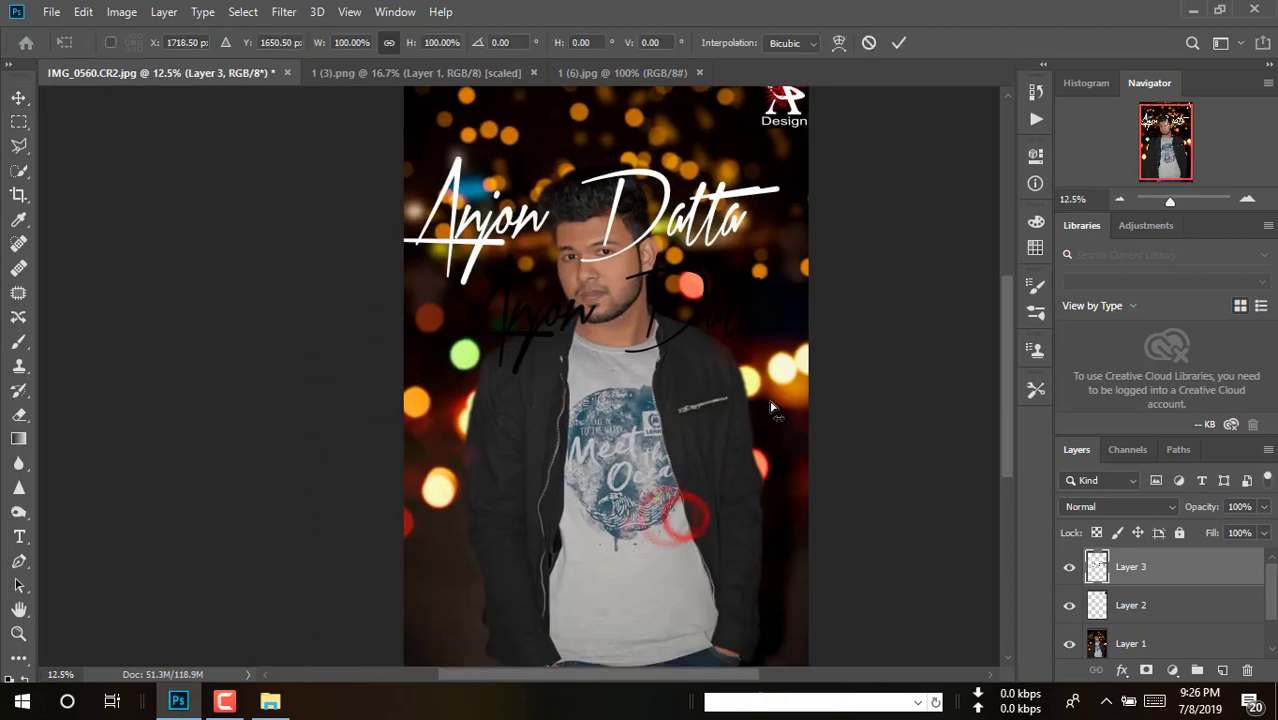
drag(808, 368, 639, 303)
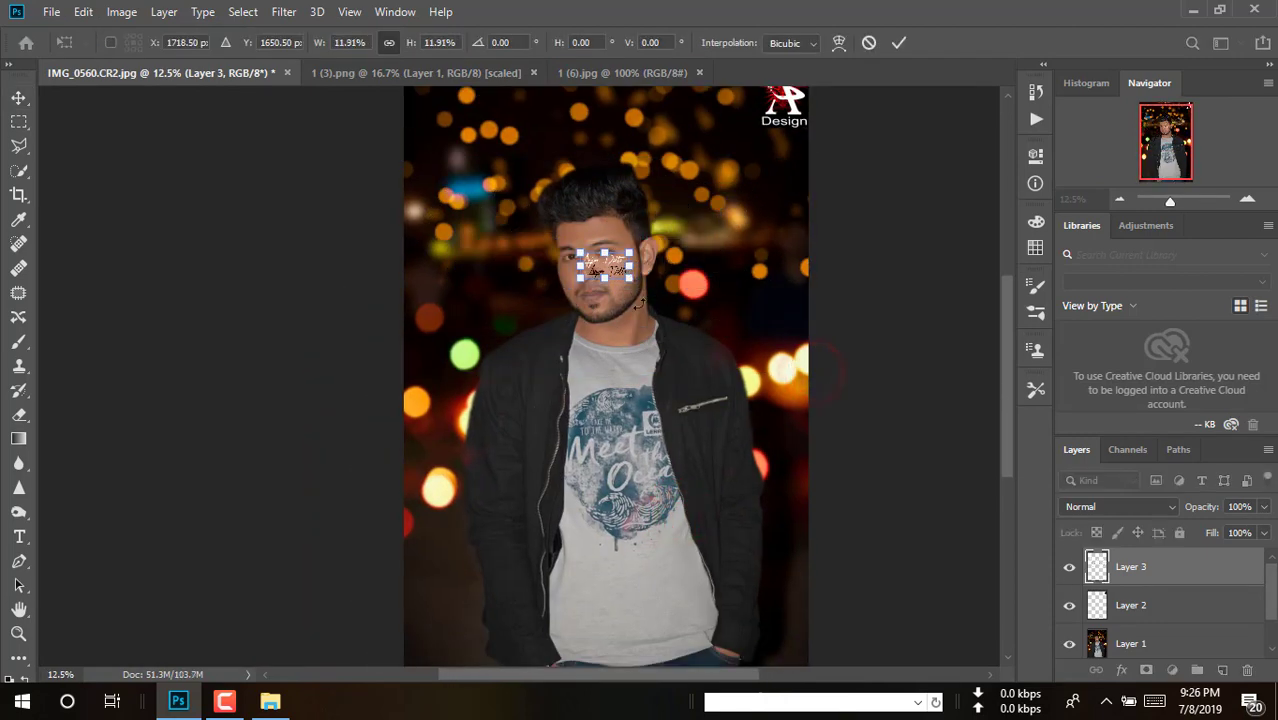
key(Return)
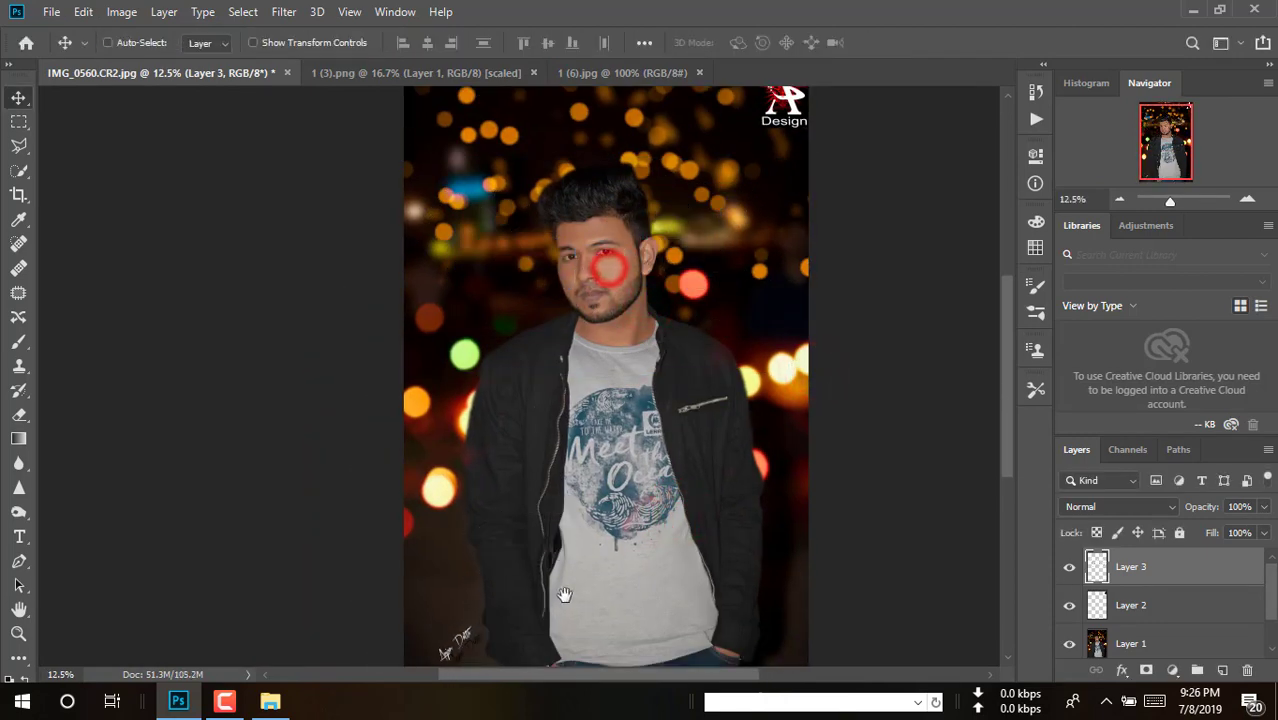
Step: Erase the black copy of the signature on Layer 3, keeping only the white one
drag(564, 595, 632, 400)
scroll(598, 372, up, 6)
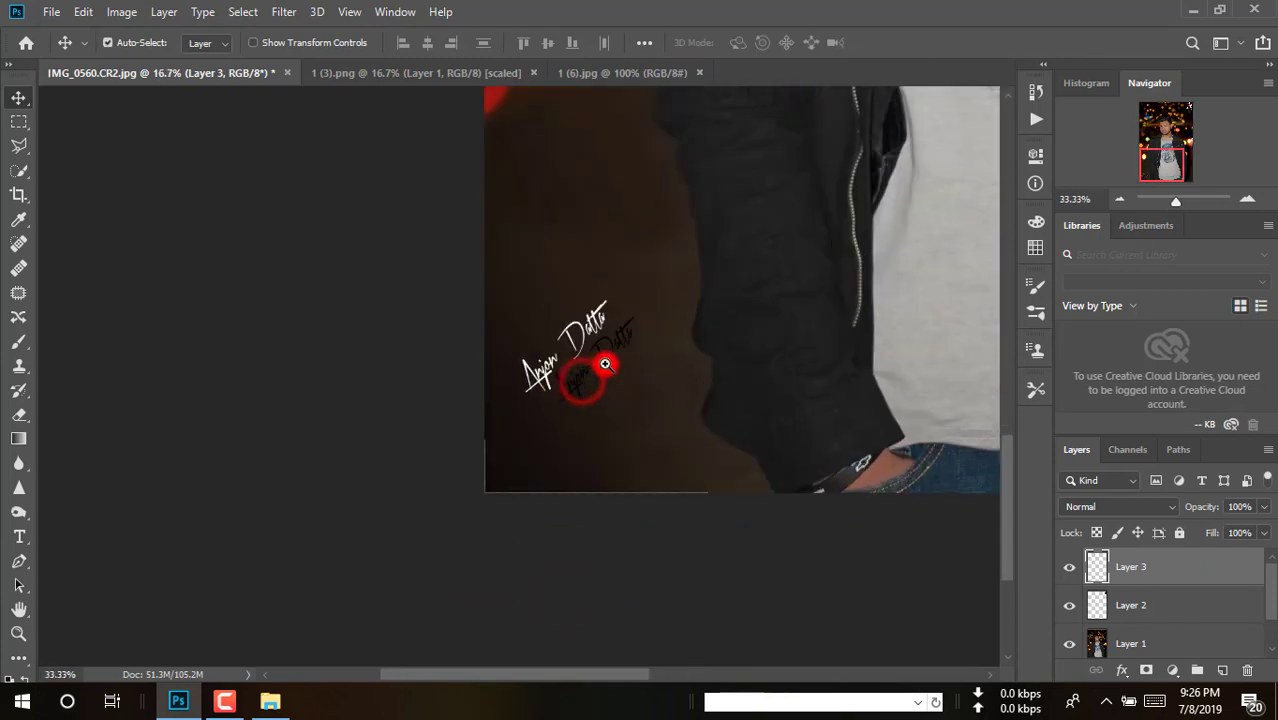
key(e)
drag(627, 376, 667, 296)
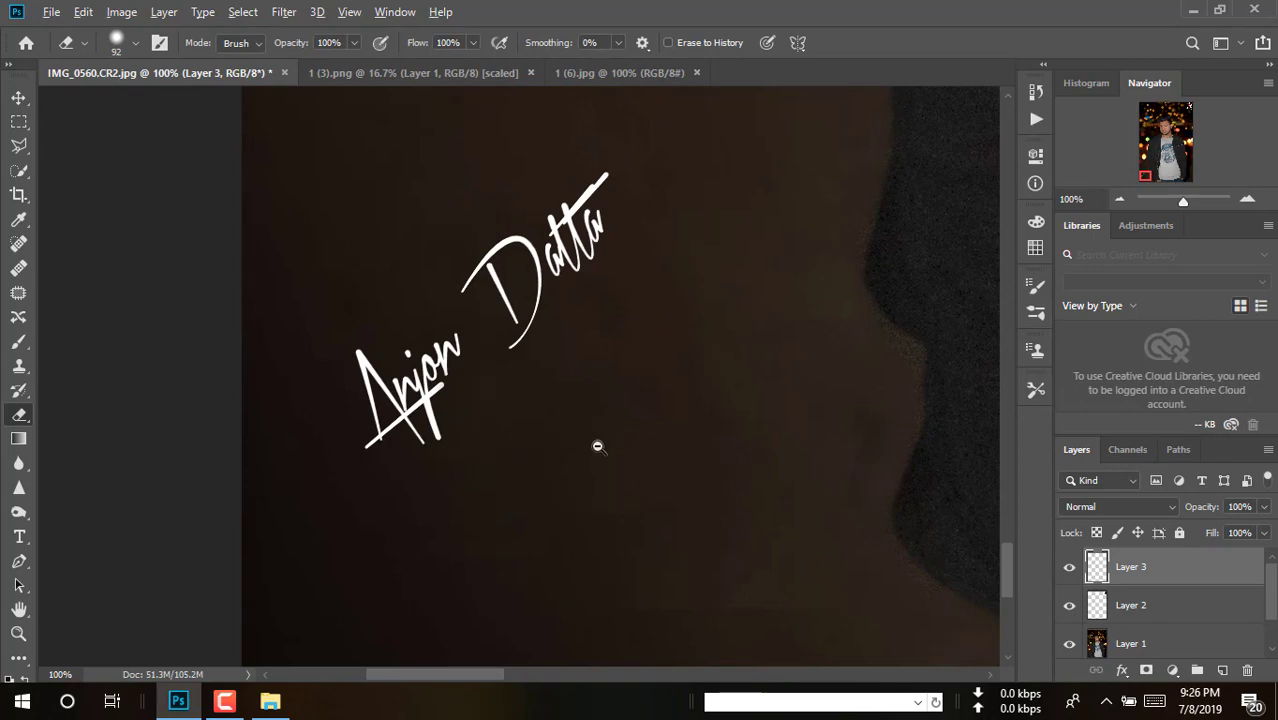
scroll(562, 465, down, 8)
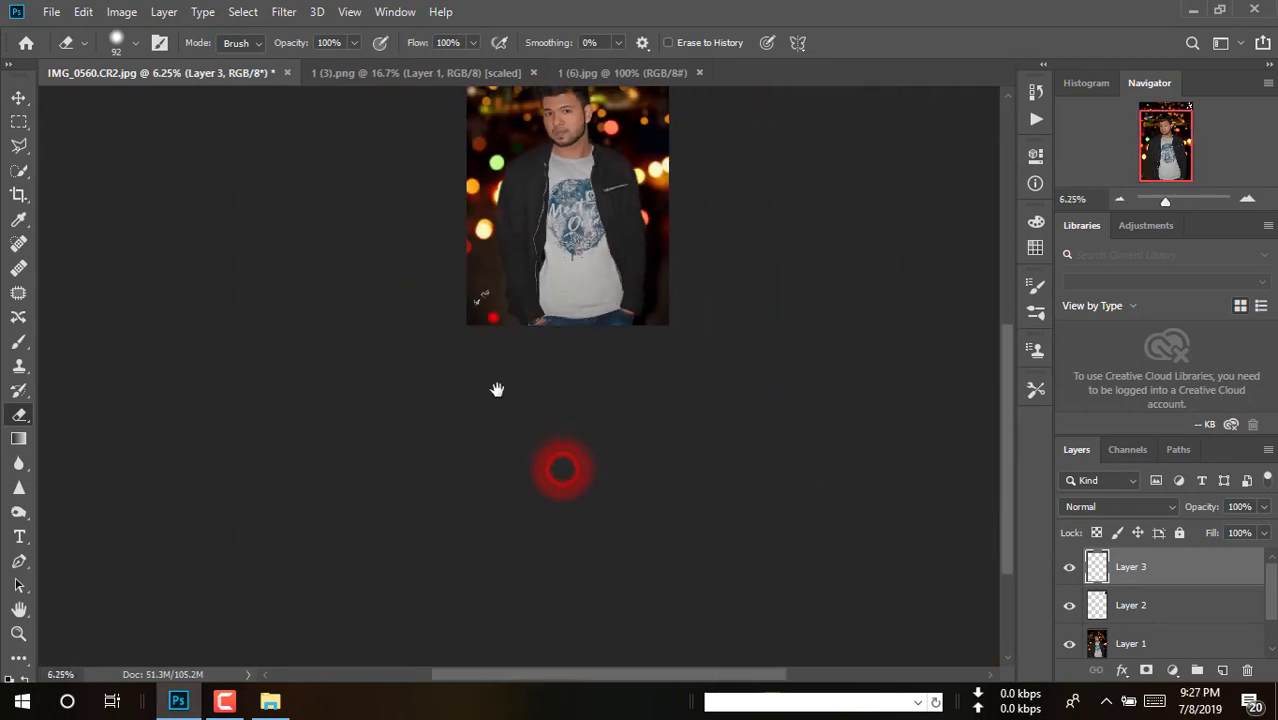
Step: Move the white signature closer to the photo's lower-left corner and rotate it slightly clockwise
drag(492, 318, 518, 516)
ctrl+click(525, 501)
key(v)
drag(418, 596, 451, 541)
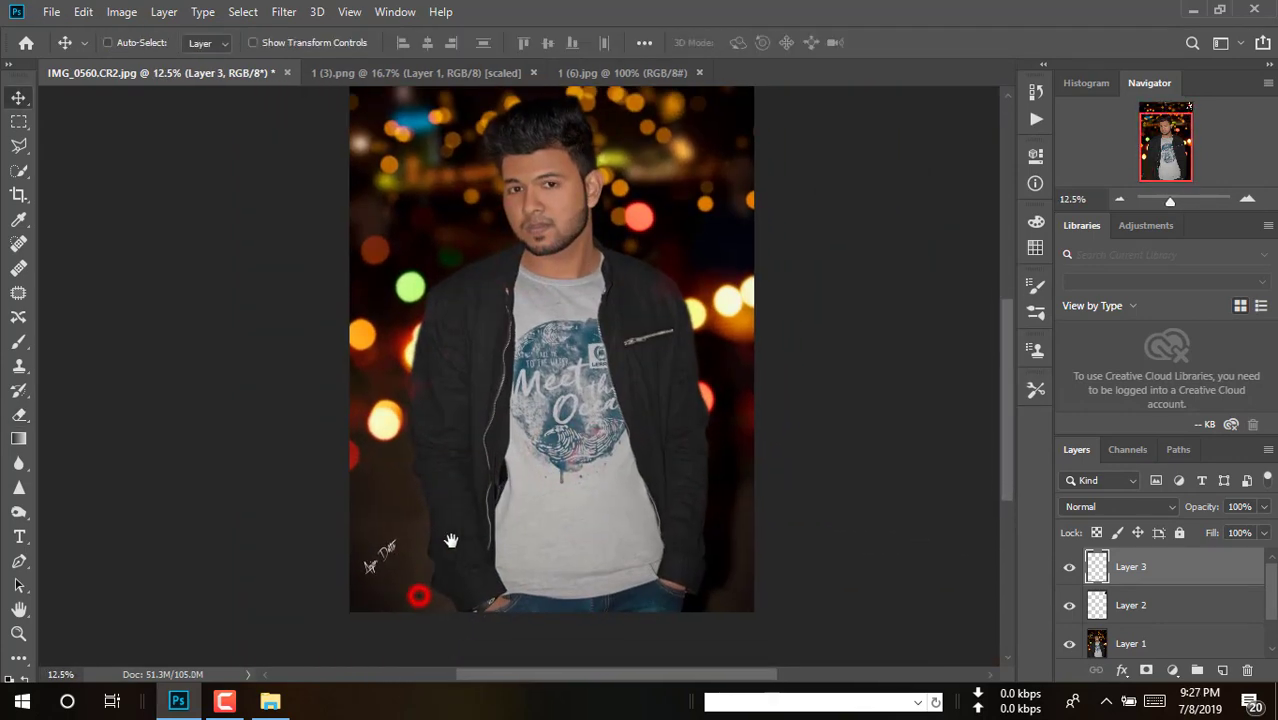
drag(370, 590, 371, 595)
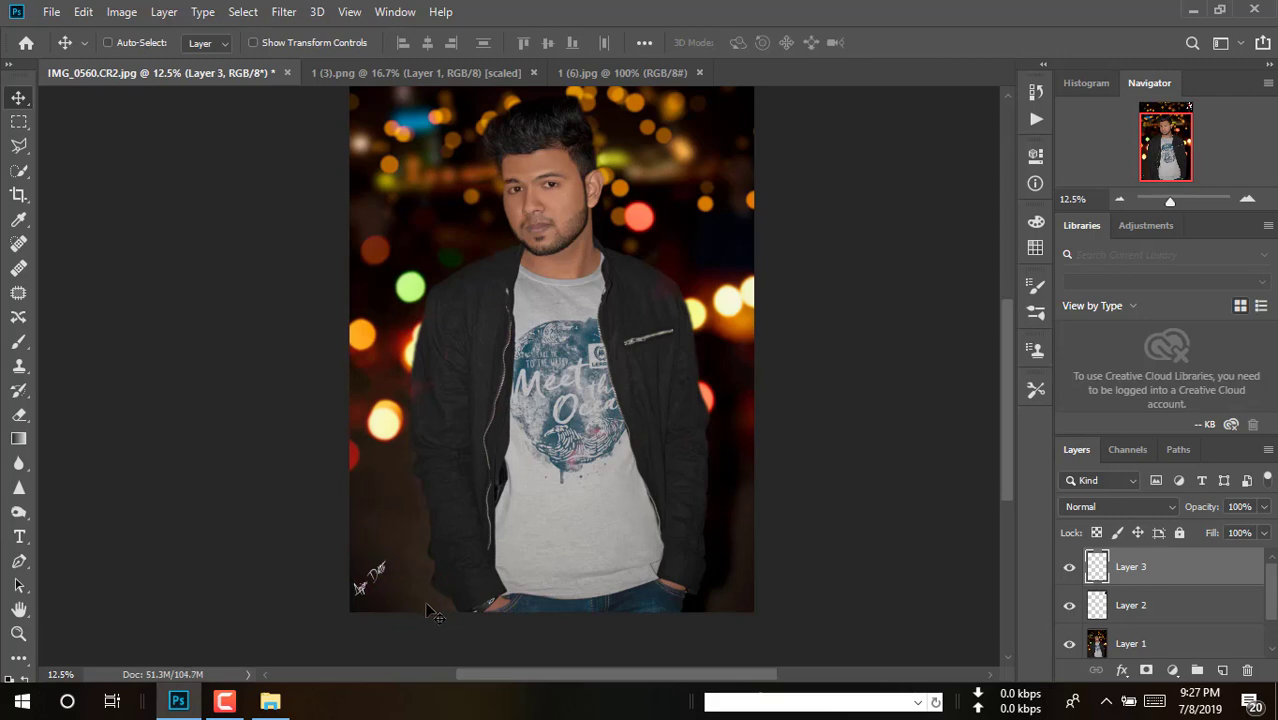
key(ctrl+t)
drag(410, 516, 423, 527)
key(Return)
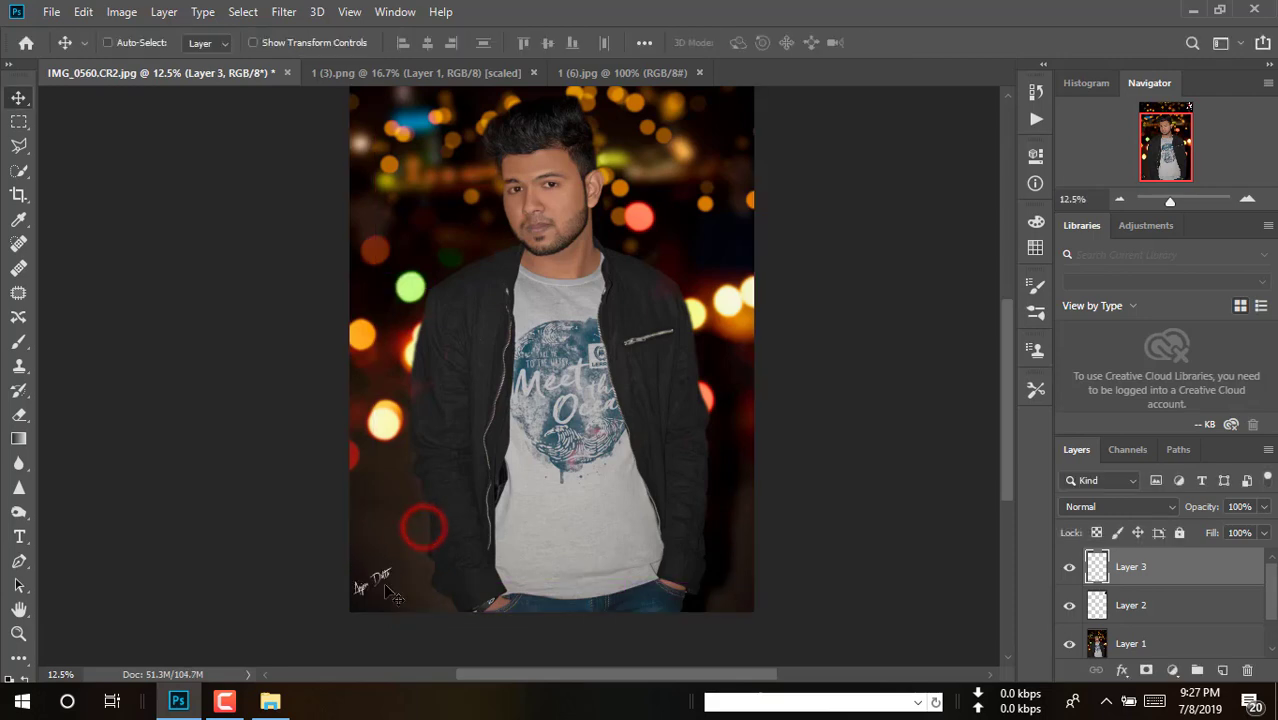
Step: Compare the edit with the original photo by hiding and reshowing Layer 1
alt+click(519, 506)
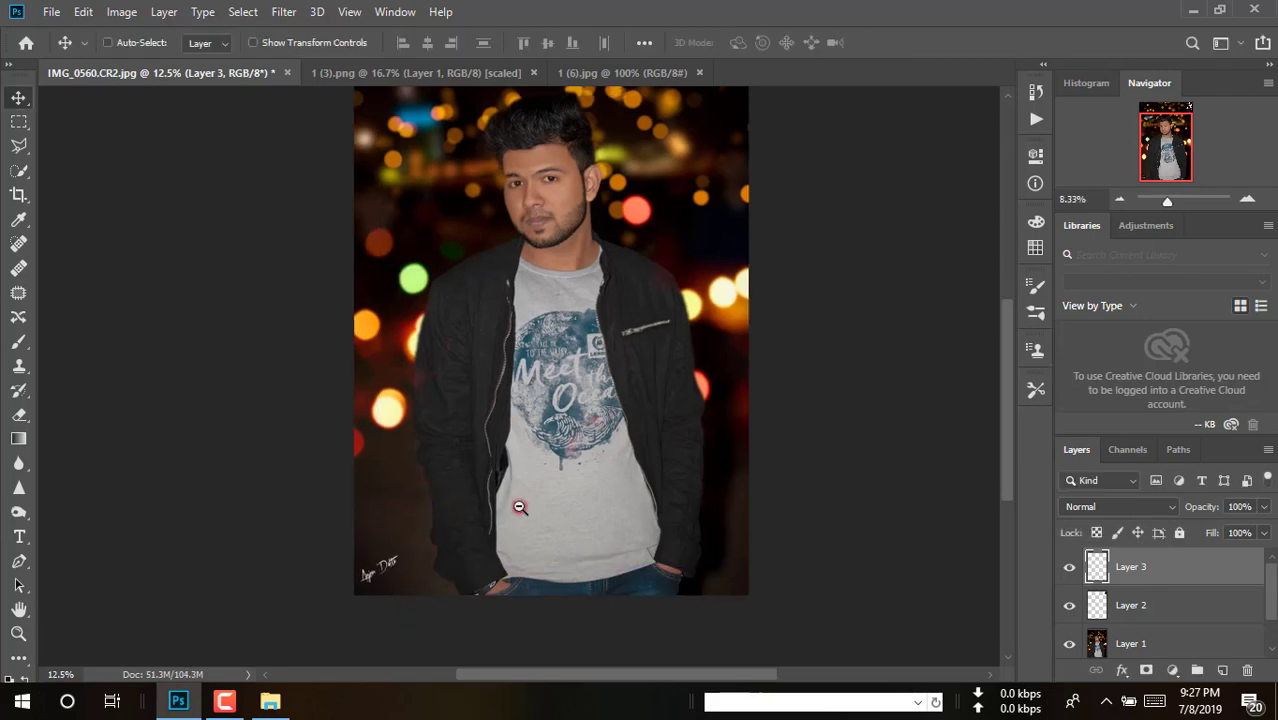
drag(582, 394, 588, 499)
scroll(1084, 585, down, 1)
click(1076, 602)
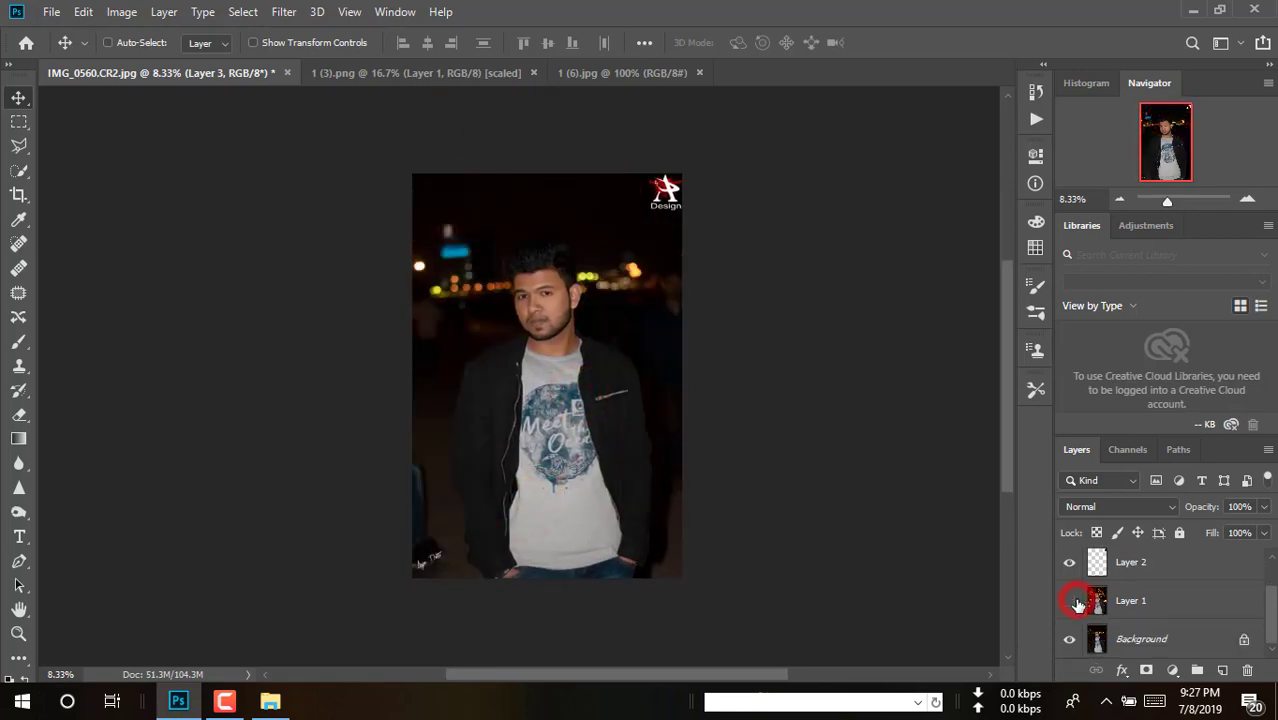
click(1076, 602)
Step: Save a JPEG copy of the portrait as IMdG_0560 and accept the JPEG options
key(ctrl+shift+s)
click(412, 380)
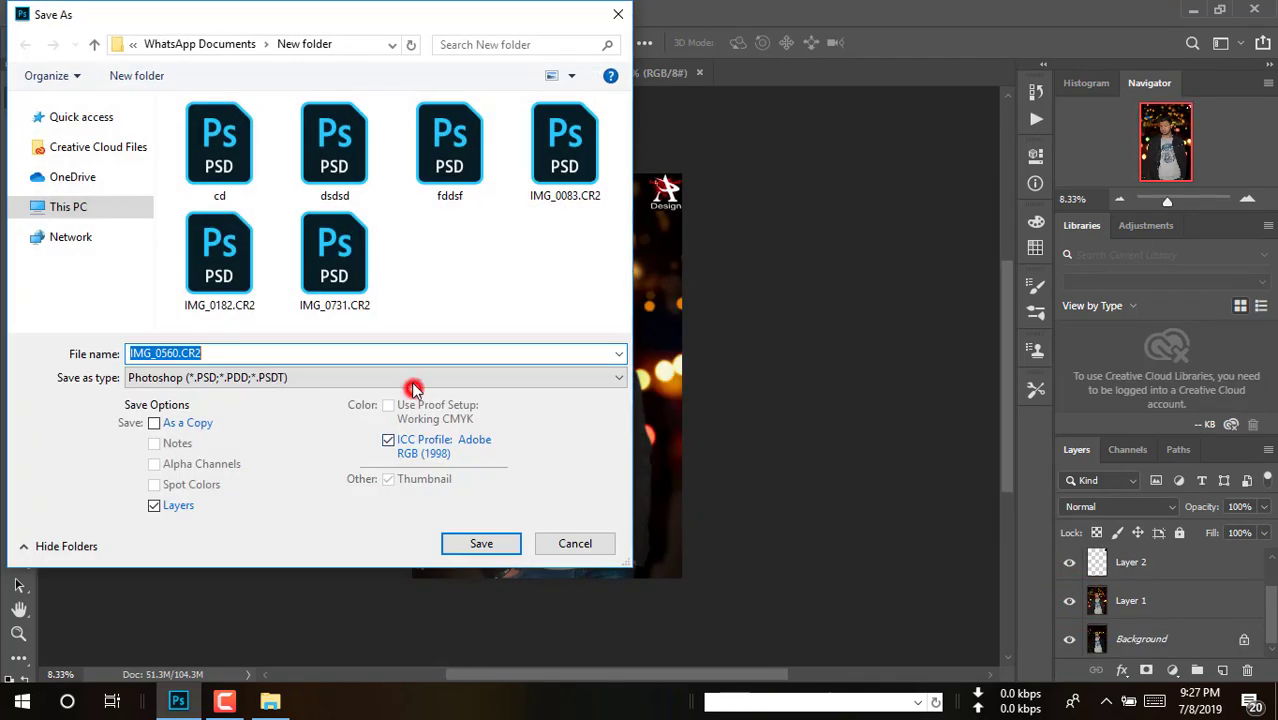
click(245, 515)
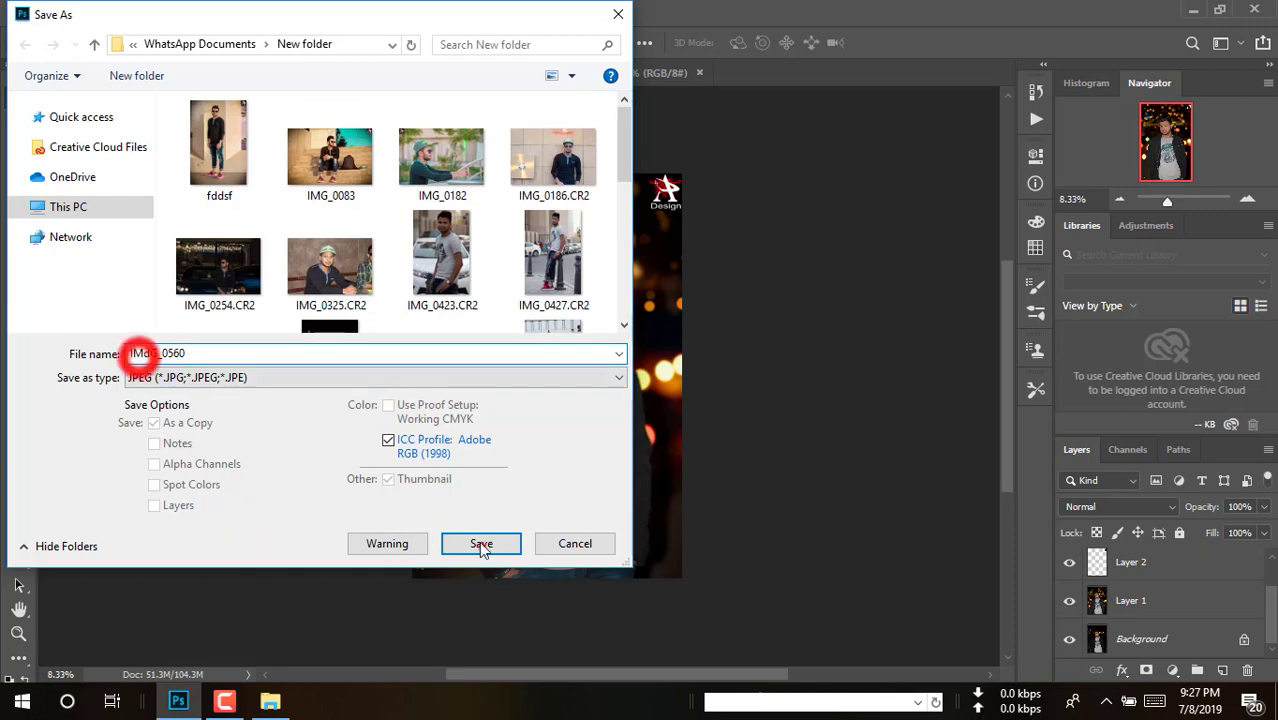
click(480, 543)
click(720, 160)
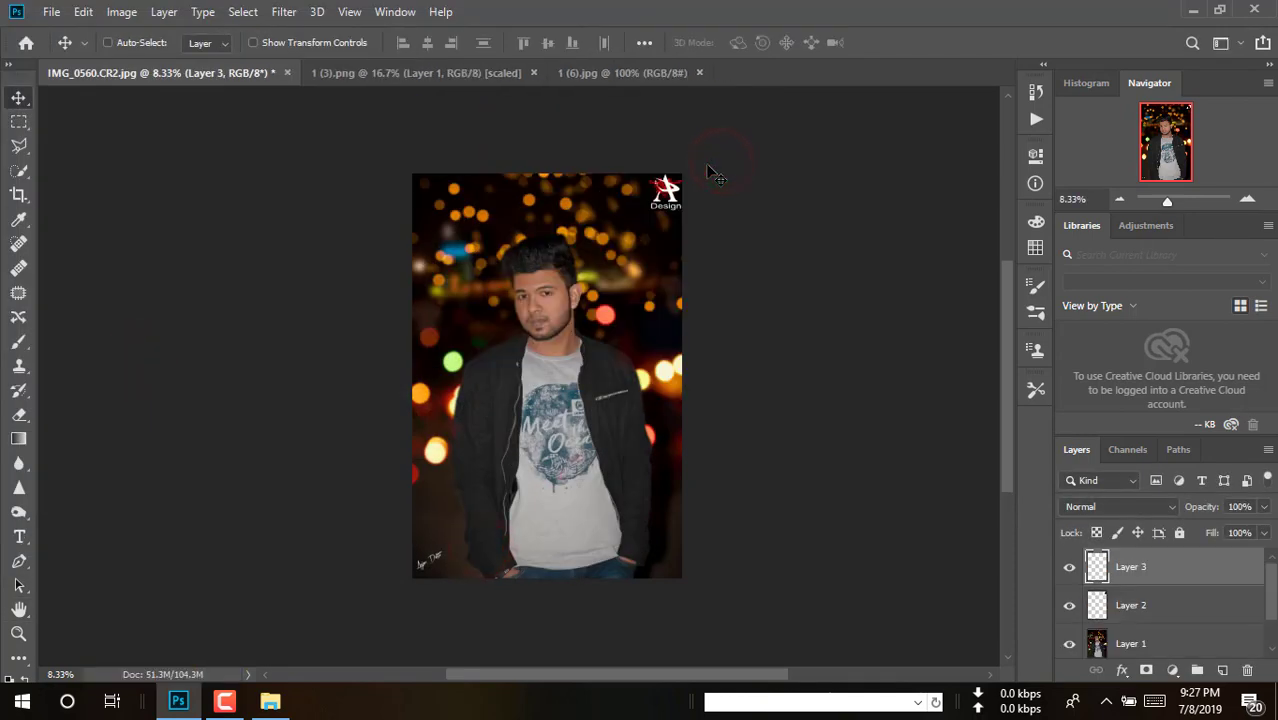